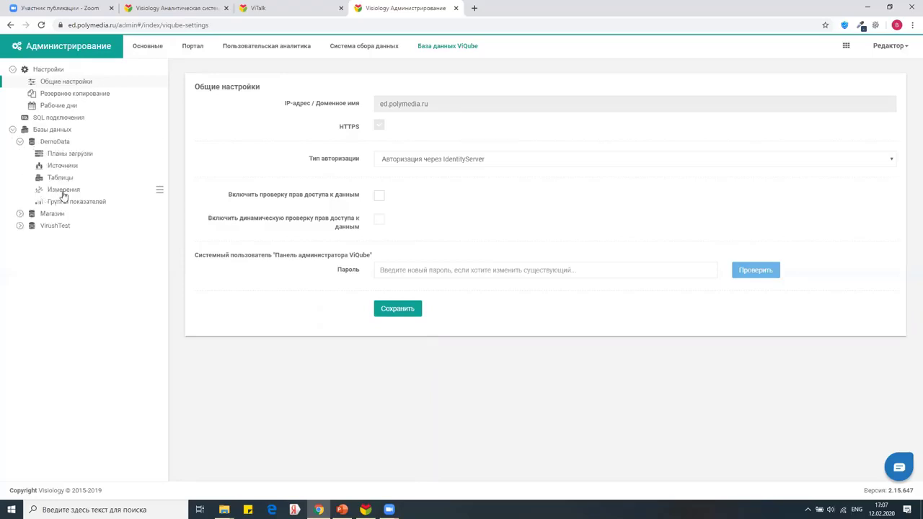
# Create a data source named DemoDataSales in the DemoData database and save it.
pyautogui.click(63, 168)
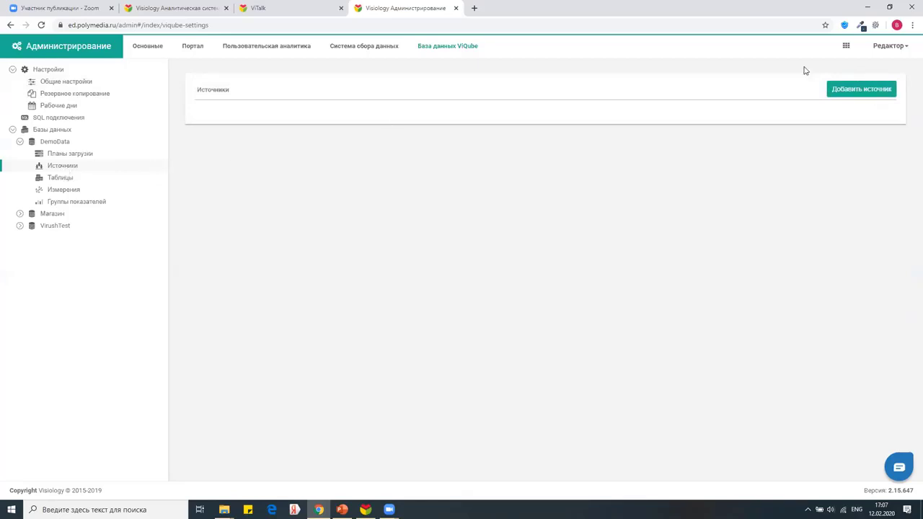
pyautogui.click(846, 96)
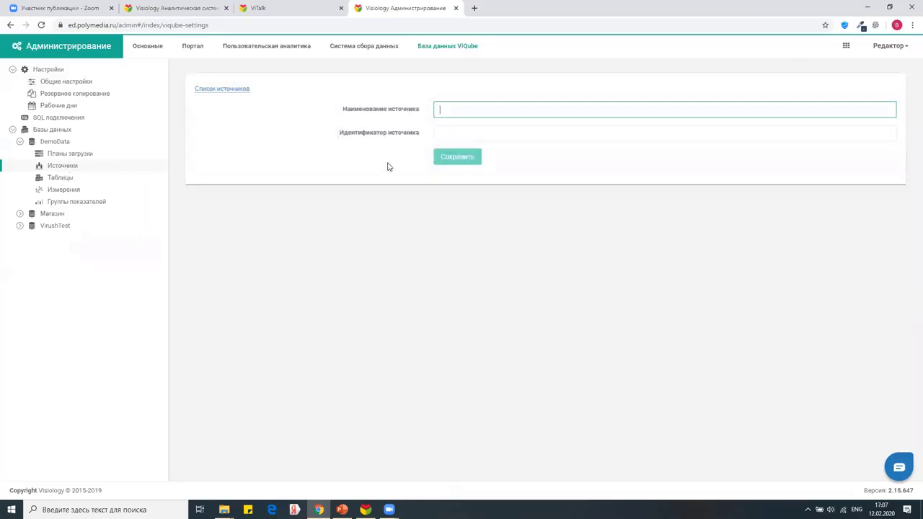
pyautogui.write('DemoDataSales')
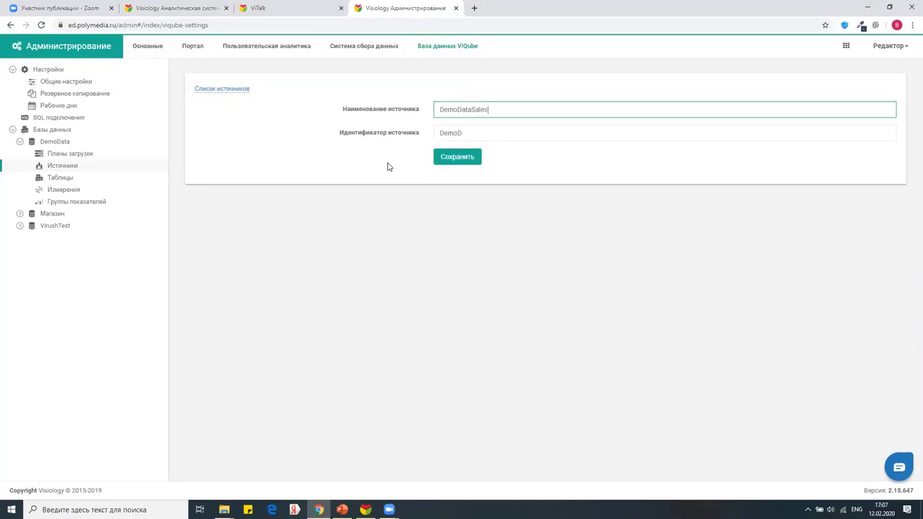
pyautogui.click(456, 157)
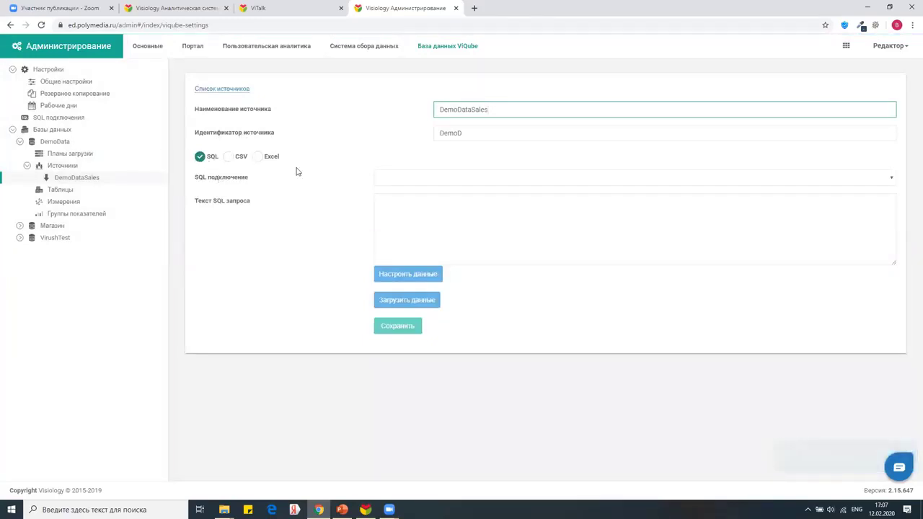
# Look over the SQL and CSV source settings, and set the DemoDataSales source type to Excel.
pyautogui.click(399, 184)
pyautogui.click(345, 172)
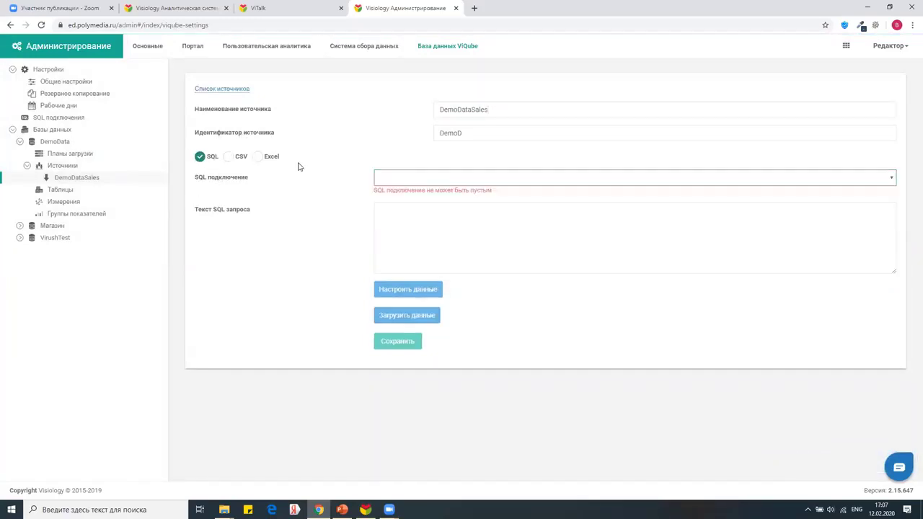
pyautogui.click(227, 160)
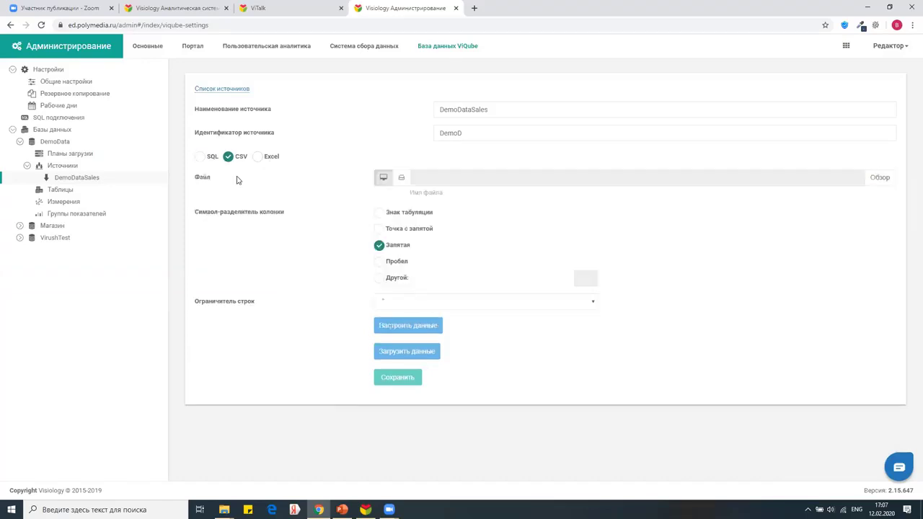
pyautogui.click(259, 160)
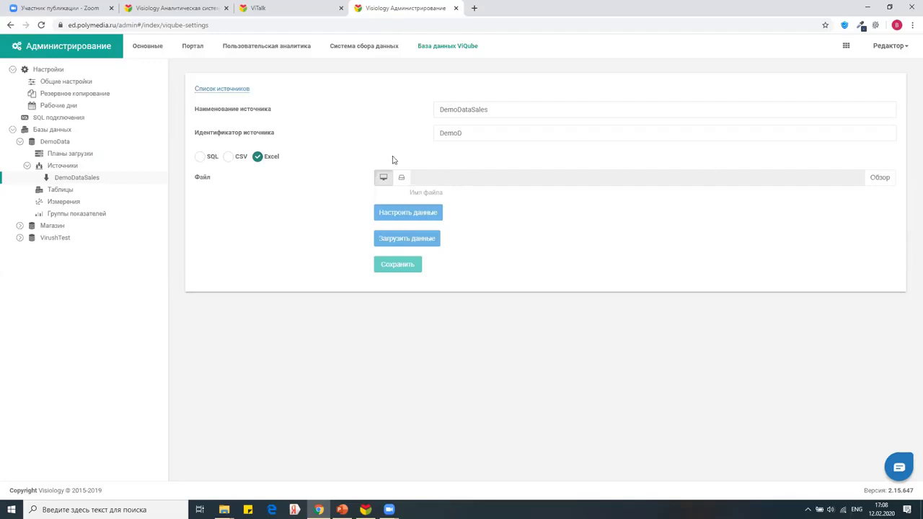
# Choose the SalesDemoData workbook from the DemoData\Webinar folder as the source file and bring up its data setup.
pyautogui.click(862, 177)
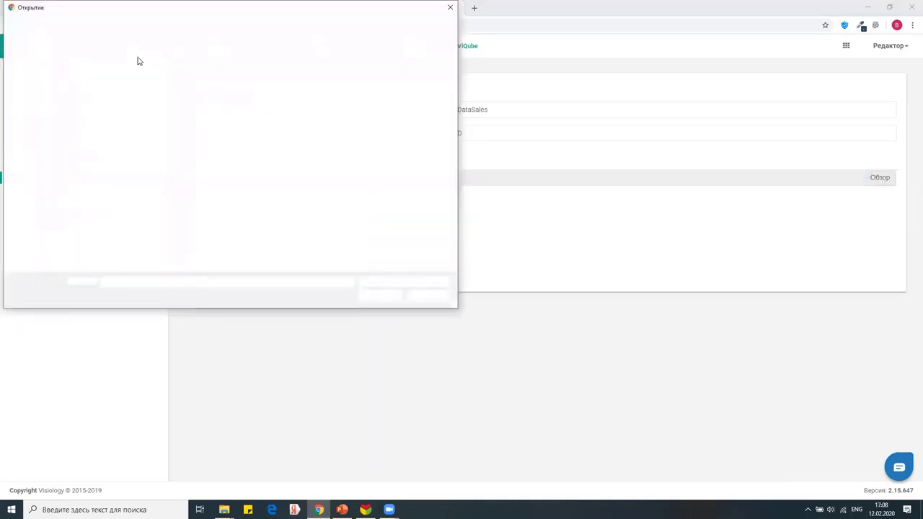
pyautogui.click(108, 67)
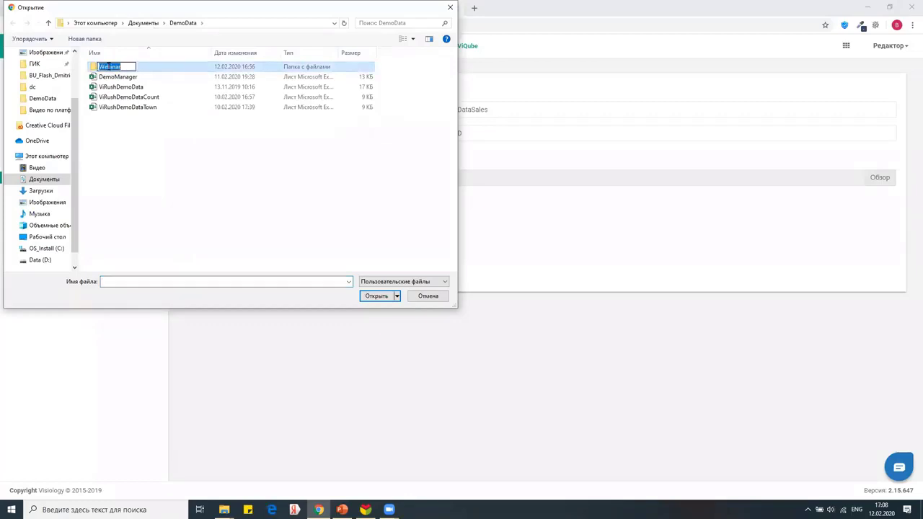
pyautogui.click(137, 86)
pyautogui.doubleClick(108, 67)
pyautogui.click(110, 69)
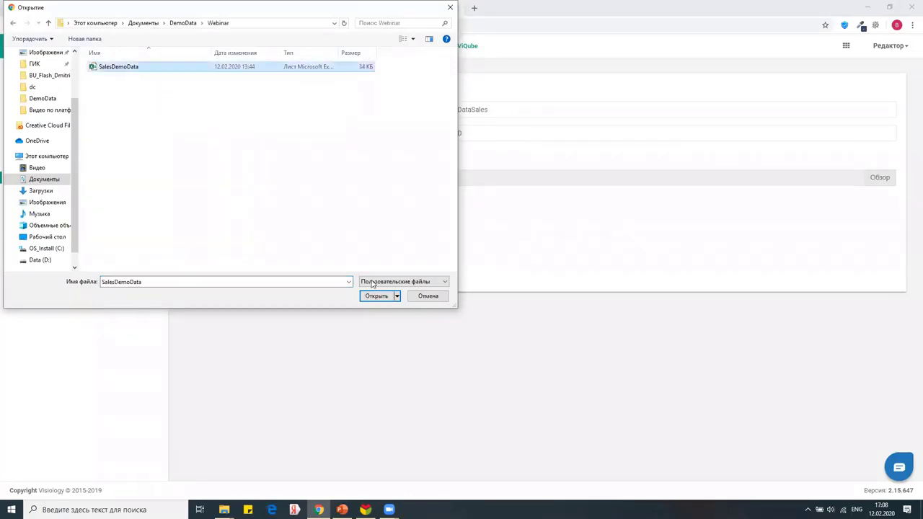
pyautogui.click(374, 298)
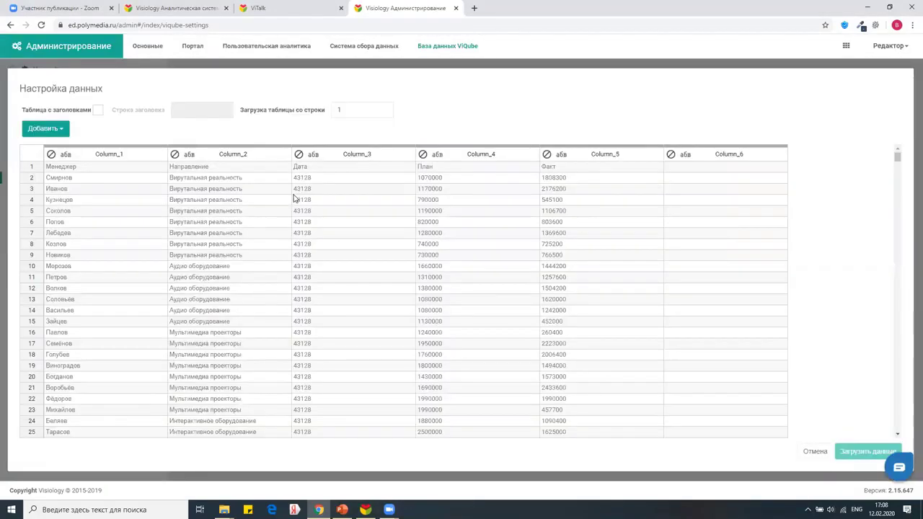
# Add an indicator group named DemoSales and mark the table as having headers.
pyautogui.click(53, 131)
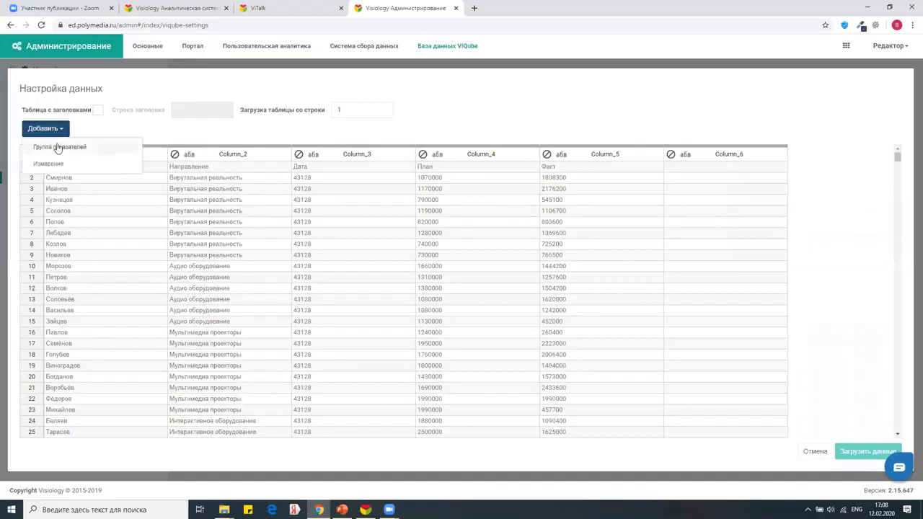
pyautogui.click(60, 148)
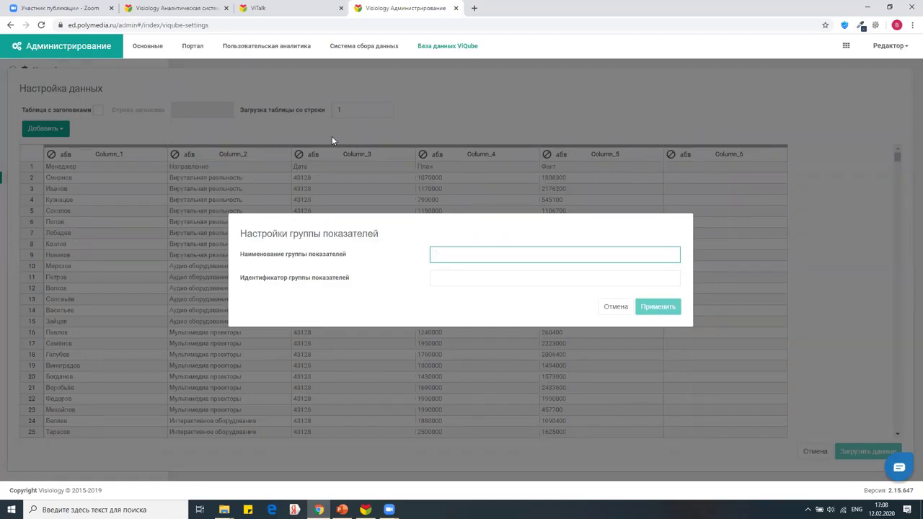
pyautogui.write('DA')
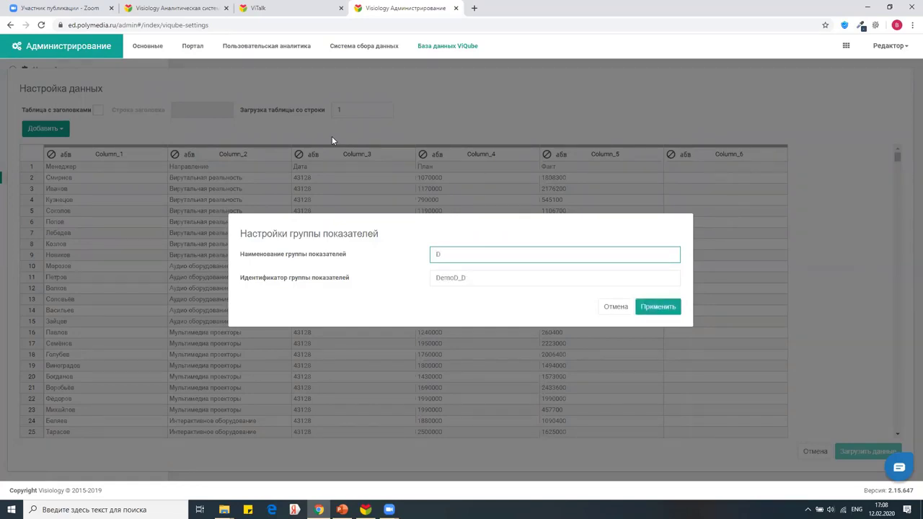
pyautogui.write('moSales')
pyautogui.click(673, 310)
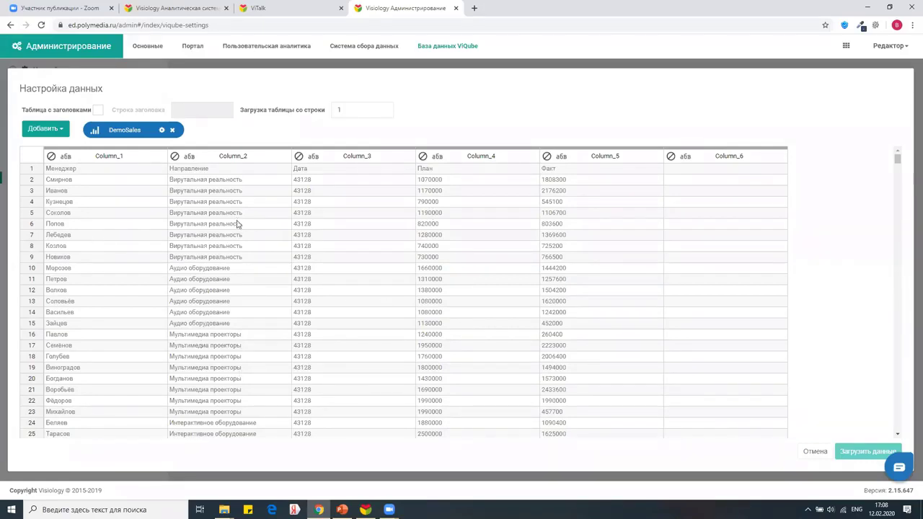
pyautogui.click(98, 110)
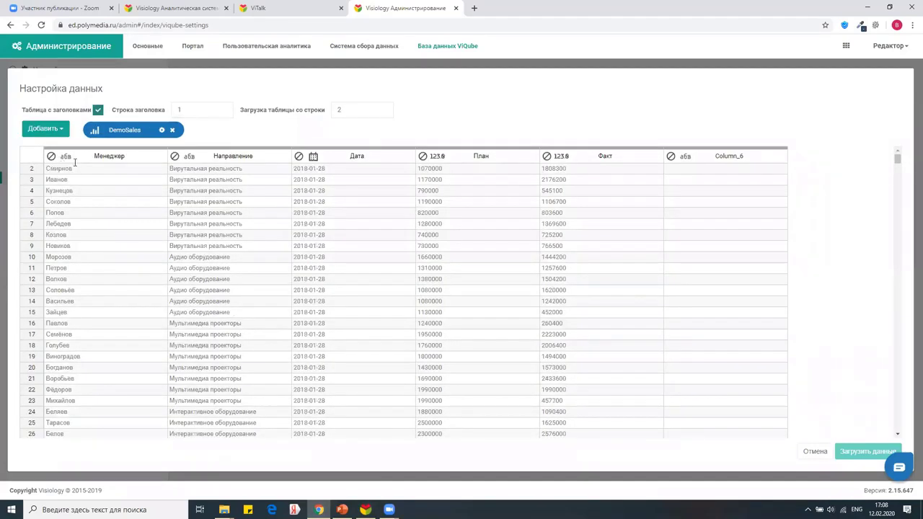
# Assign the Менеджер column to a new dimension named МЕнеджер.
pyautogui.click(51, 156)
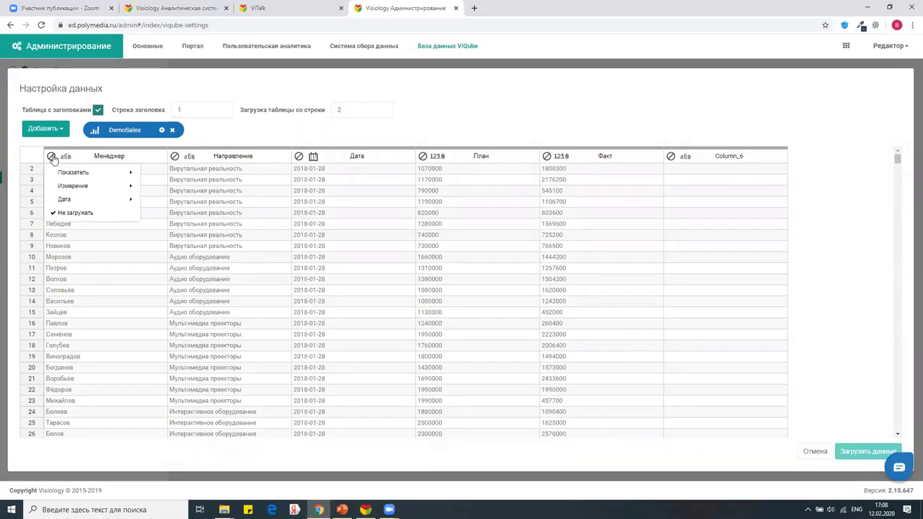
pyautogui.moveTo(65, 189)
pyautogui.click(184, 189)
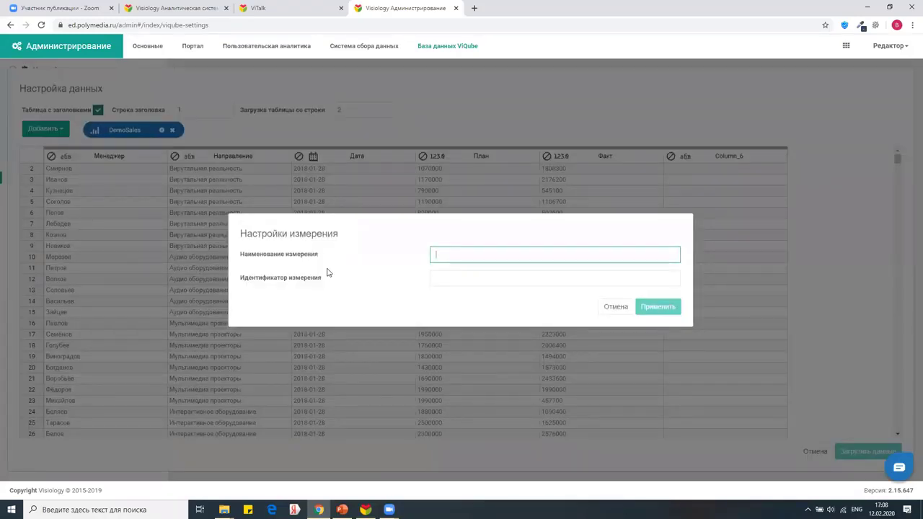
pyautogui.write('Vty')
pyautogui.press('BackSpace')
pyautogui.press('BackSpace')
pyautogui.hotkey('alt', 'shift')
pyautogui.write('МЕнеджер')
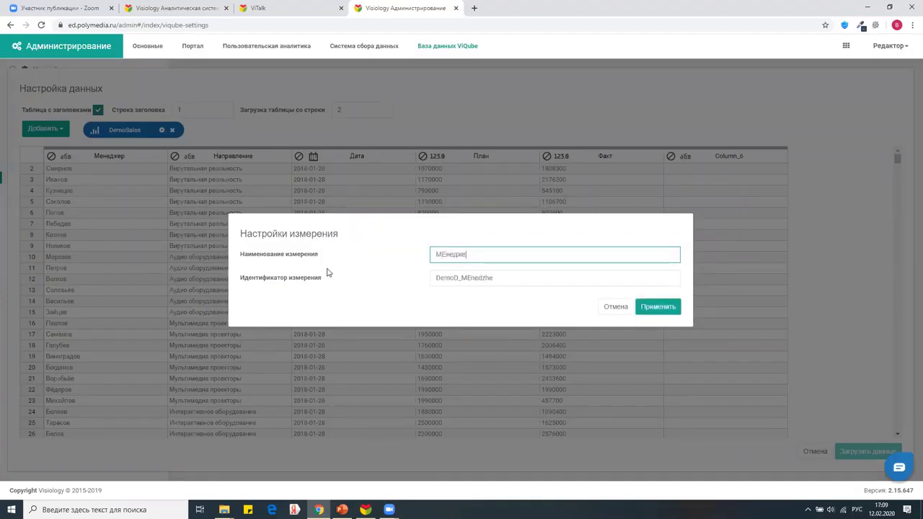
pyautogui.click(657, 306)
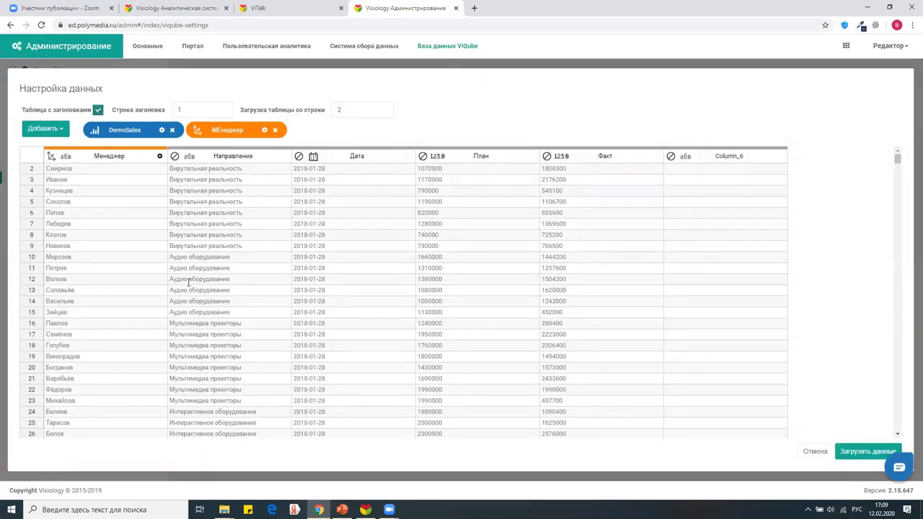
# Assign the Направление column to a new dimension named Направление.
pyautogui.click(175, 156)
pyautogui.moveTo(209, 185)
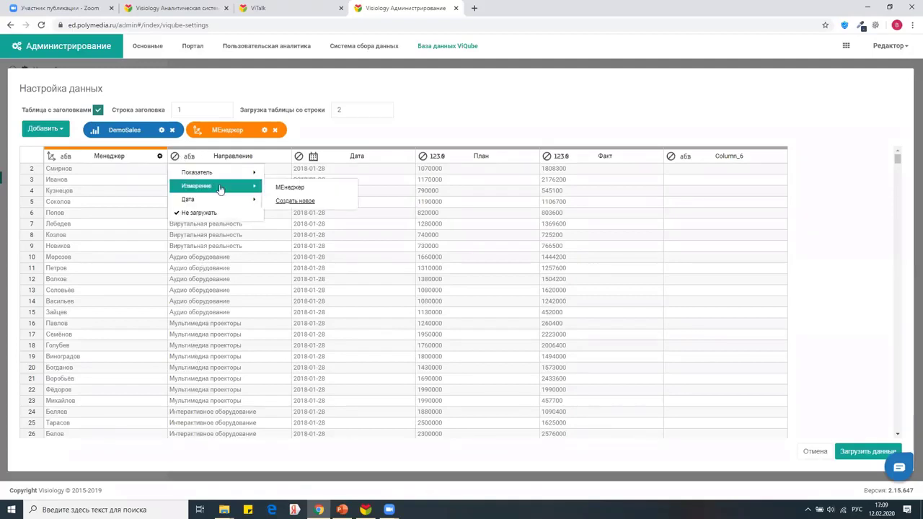
pyautogui.click(294, 201)
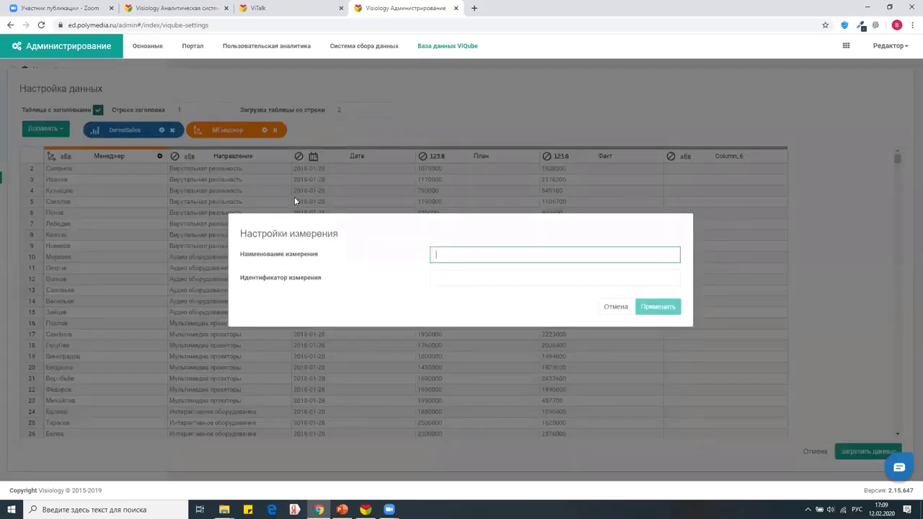
pyautogui.write('Направлен')
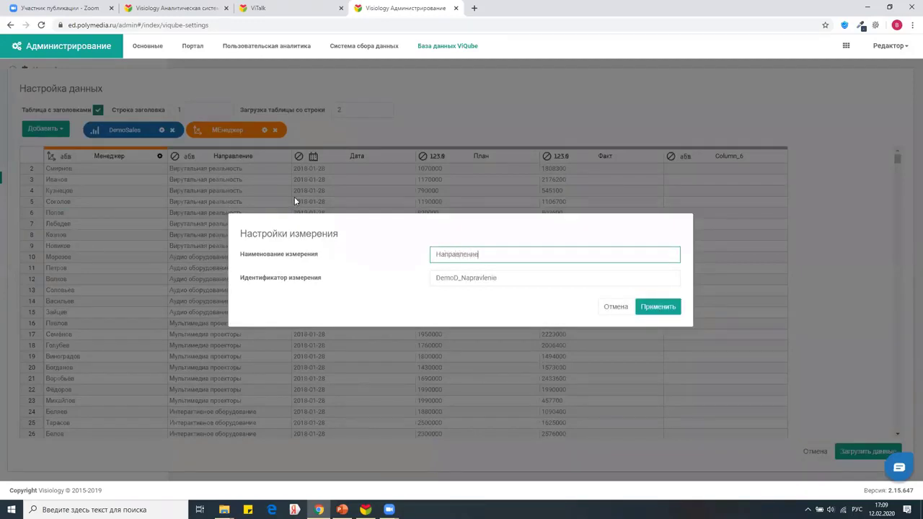
pyautogui.write('ие')
pyautogui.click(668, 306)
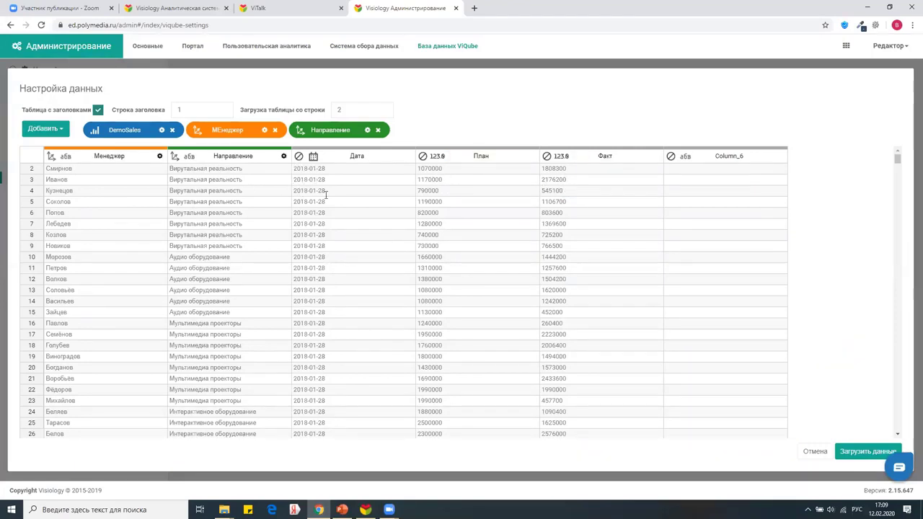
# Look through the table's rows from beginning to end, examining the Дата, План and Факт values.
pyautogui.scroll(-5, 334, 255)
pyautogui.scroll(-2, 343, 307)
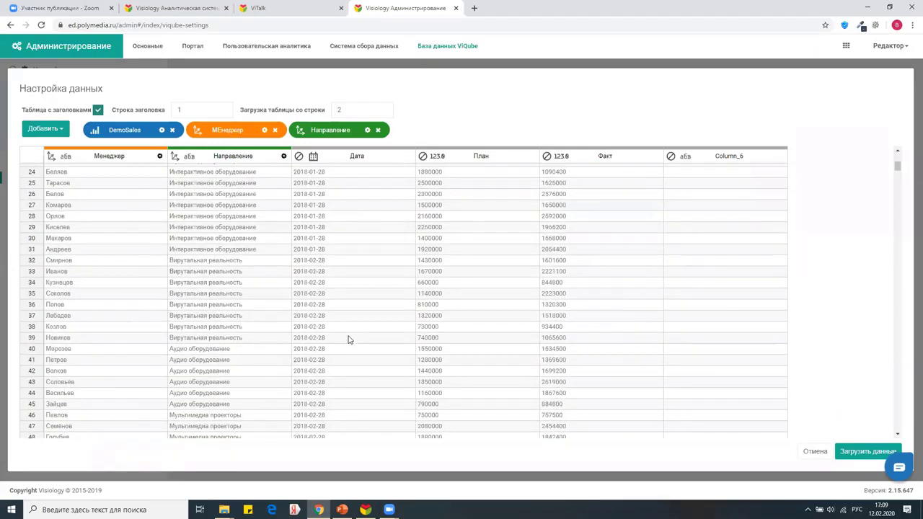
pyautogui.scroll(-10, 335, 329)
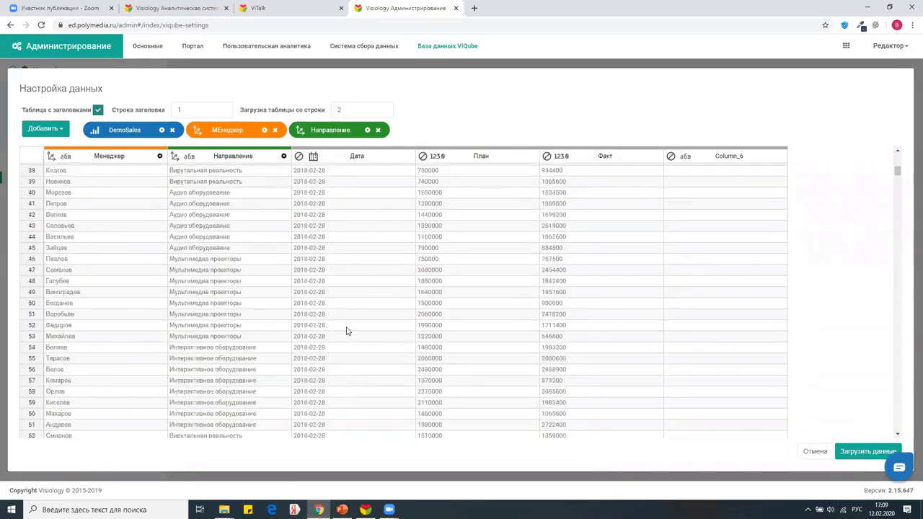
pyautogui.scroll(-5, 348, 332)
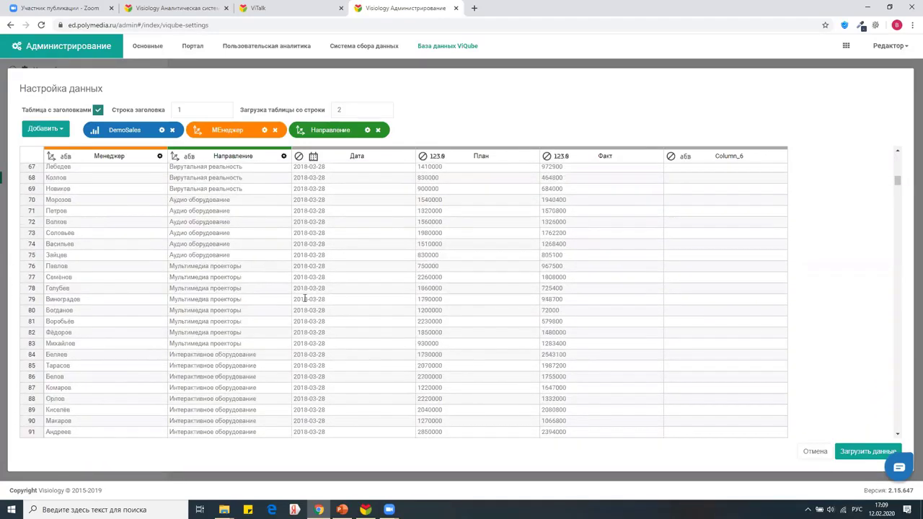
pyautogui.scroll(4, 310, 302)
pyautogui.scroll(15, 323, 303)
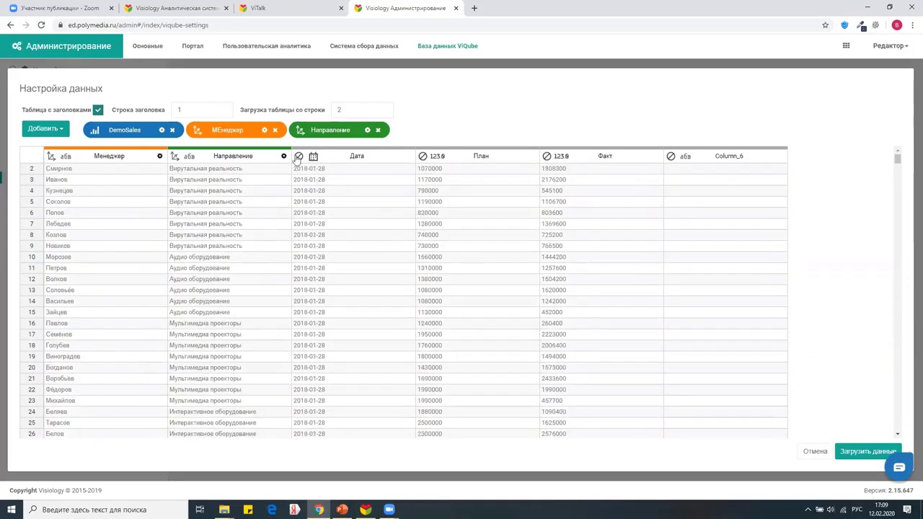
pyautogui.moveTo(897, 160); pyautogui.dragTo(897, 390)
pyautogui.scroll(-10, 354, 364)
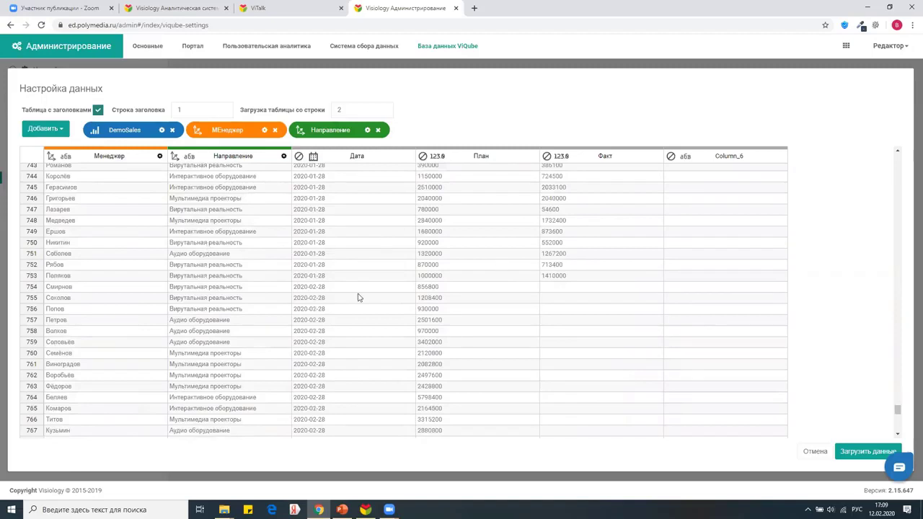
pyautogui.scroll(-8, 361, 296)
pyautogui.scroll(6, 747, 372)
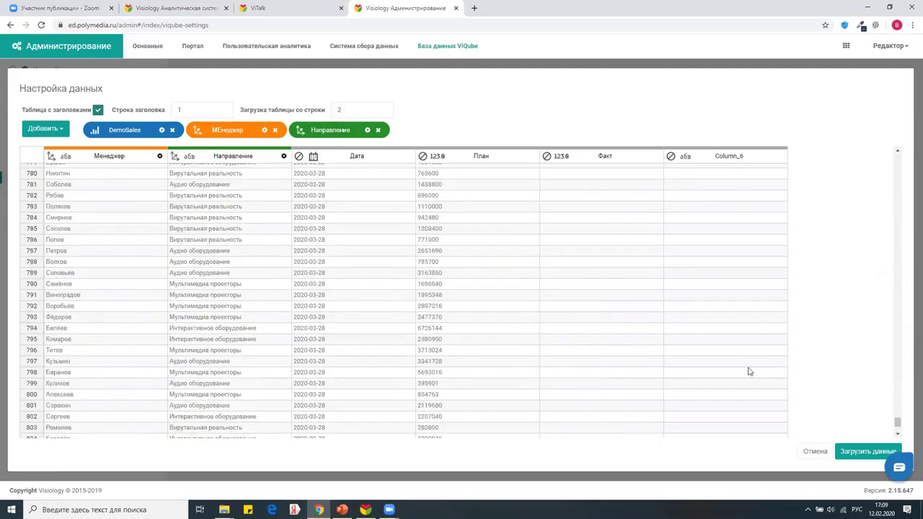
pyautogui.scroll(20, 868, 216)
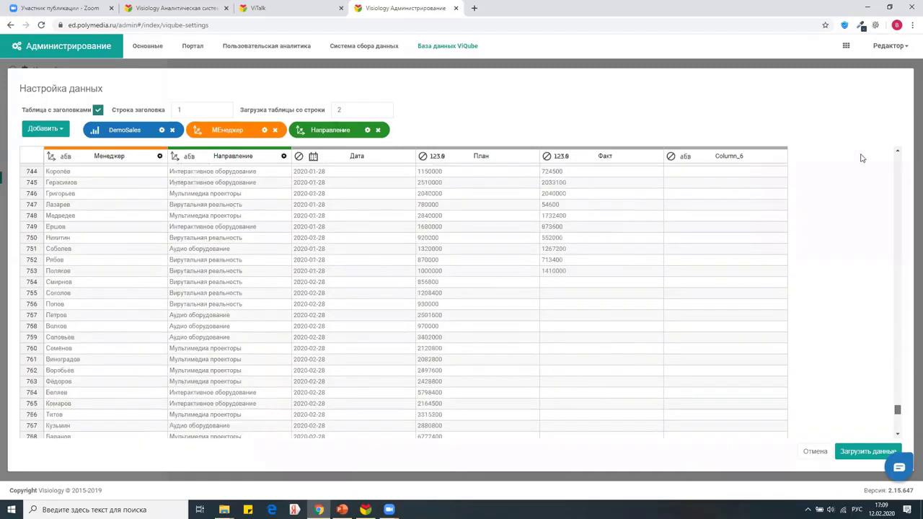
# Load the Дата column as a date at the Месяц level and bring up its data type options.
pyautogui.click(300, 158)
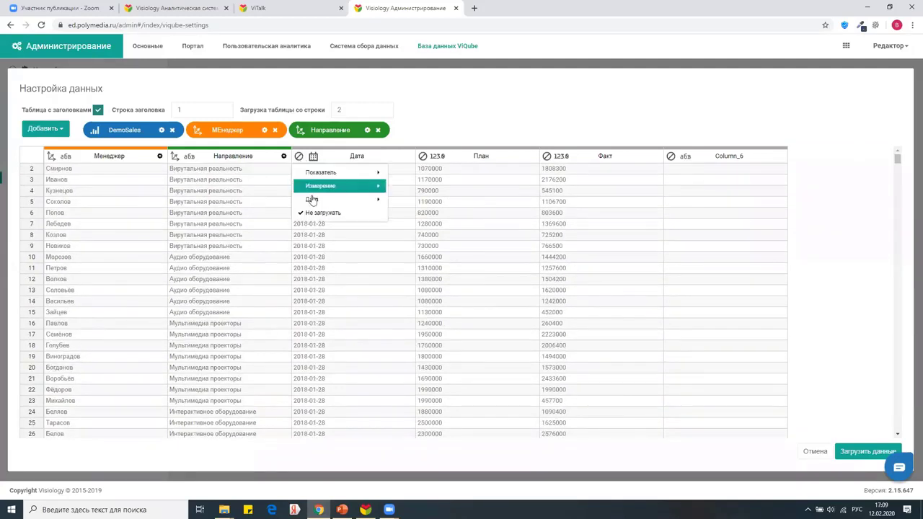
pyautogui.moveTo(317, 198)
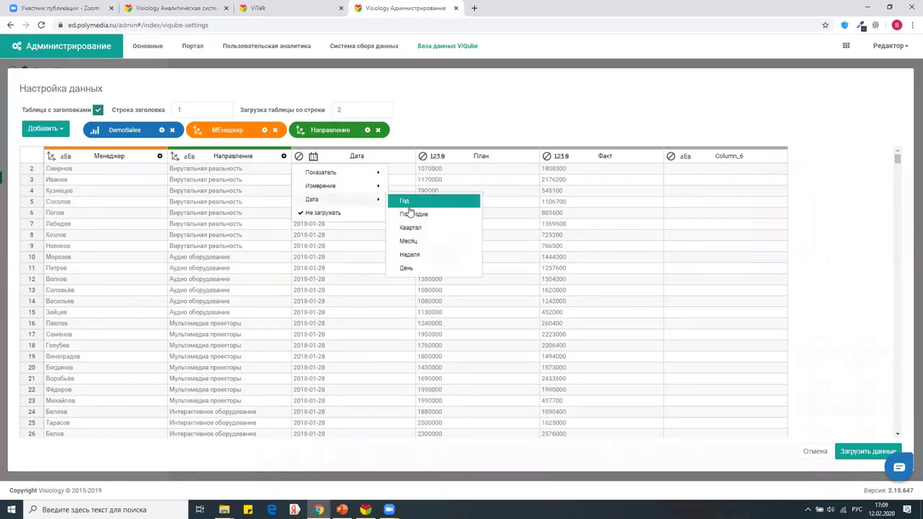
pyautogui.click(414, 246)
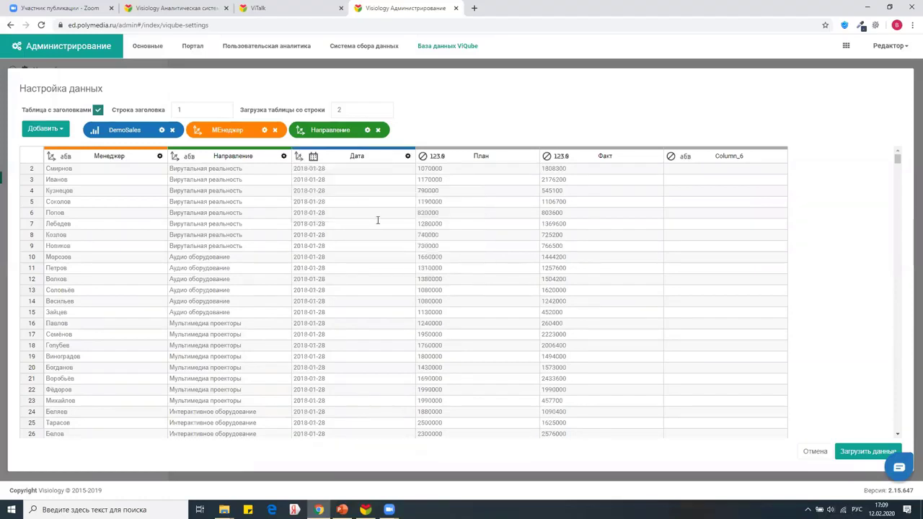
pyautogui.click(313, 158)
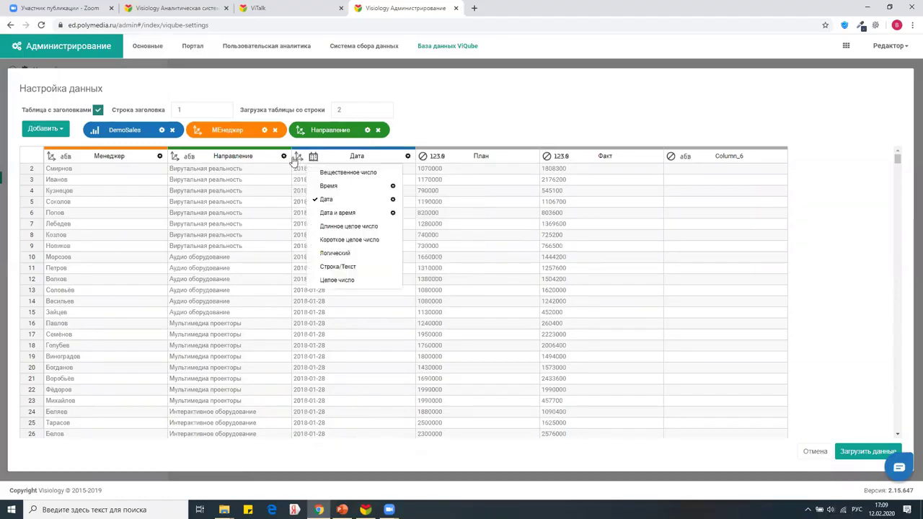
# Confirm yyyy-MM-dd as the input format of the Дата column.
pyautogui.click(351, 215)
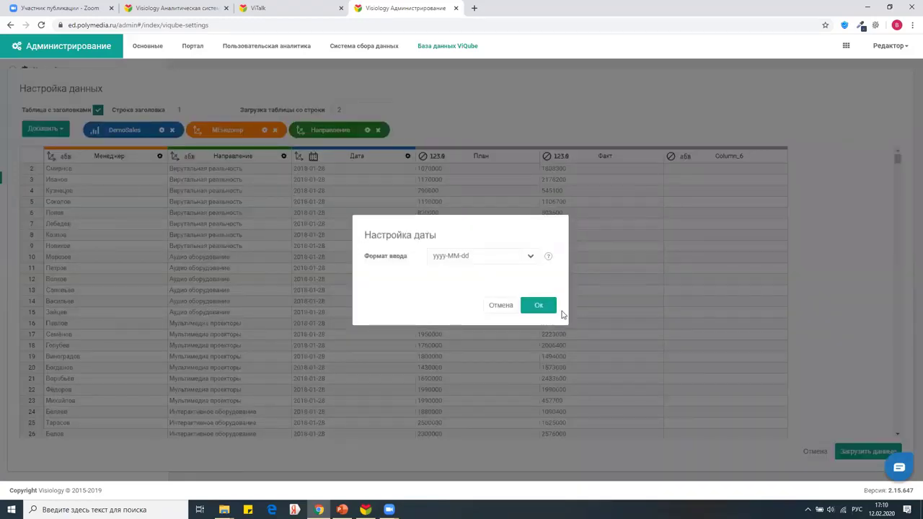
pyautogui.click(545, 312)
# Load the План and Факт columns as indicators with SUM aggregation.
pyautogui.click(422, 156)
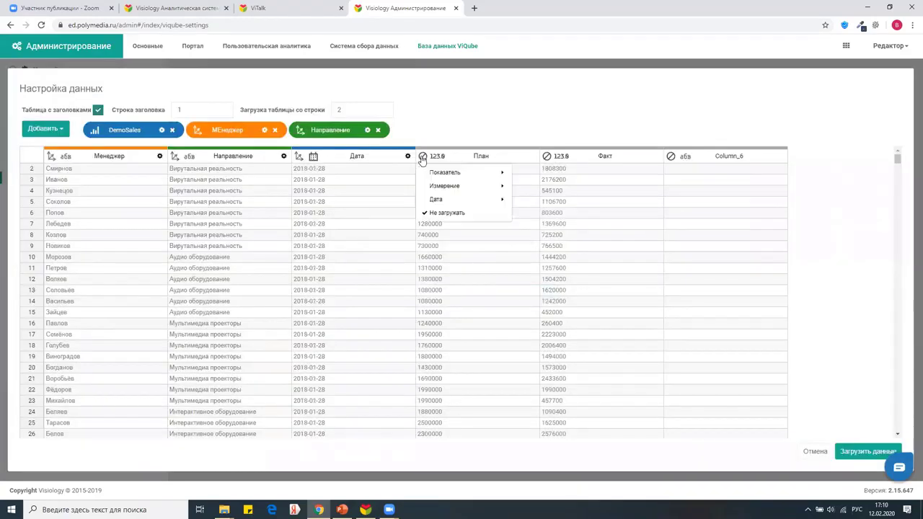
pyautogui.moveTo(439, 177)
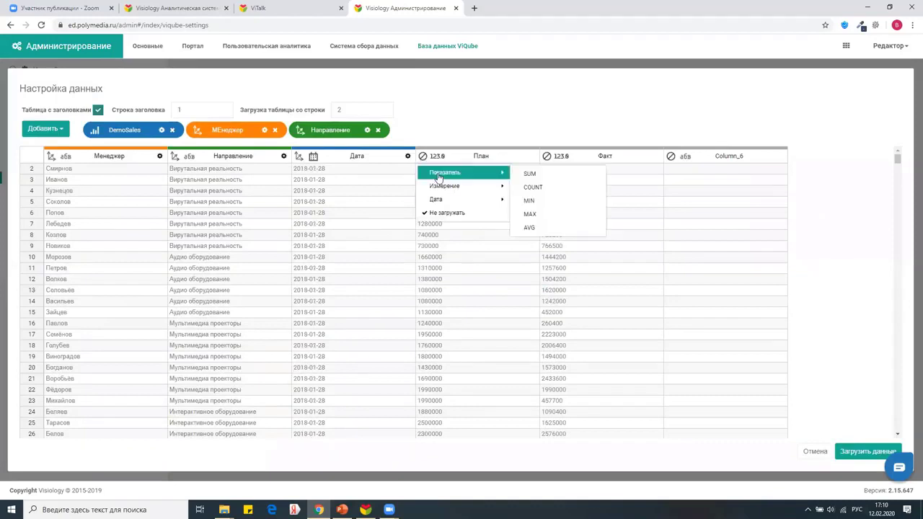
pyautogui.click(530, 176)
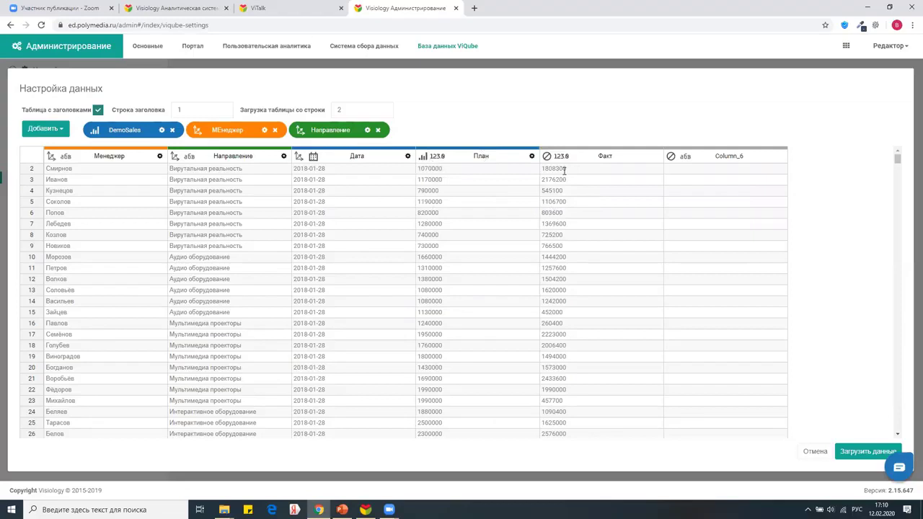
pyautogui.click(547, 156)
pyautogui.moveTo(573, 177)
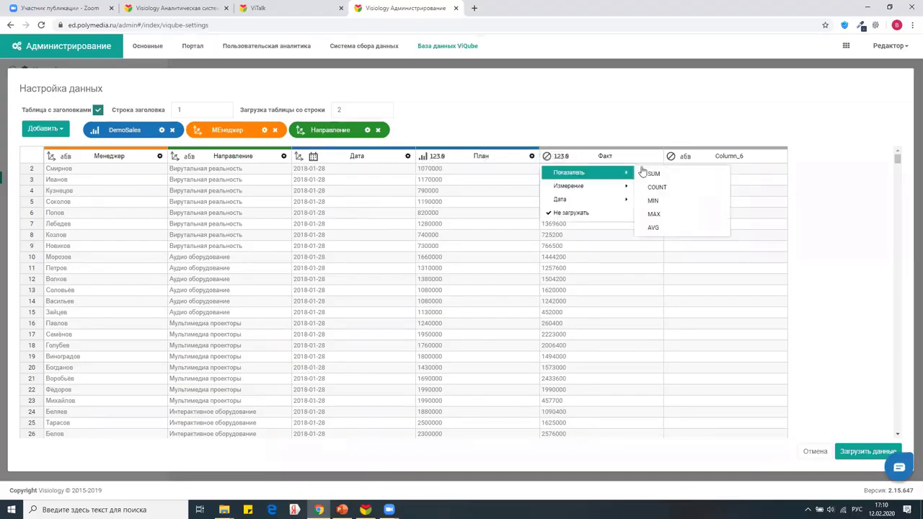
pyautogui.click(652, 173)
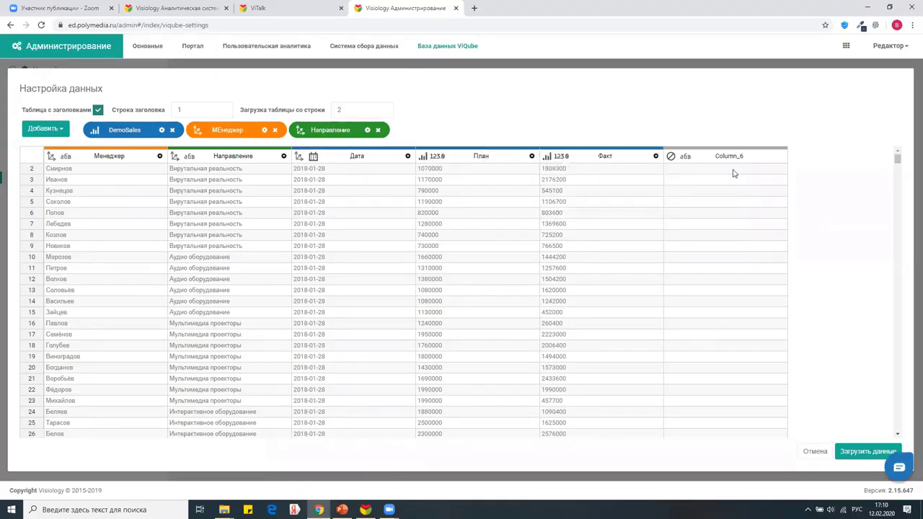
# Load the configured table into the database and save the DemoDataSales source.
pyautogui.click(865, 452)
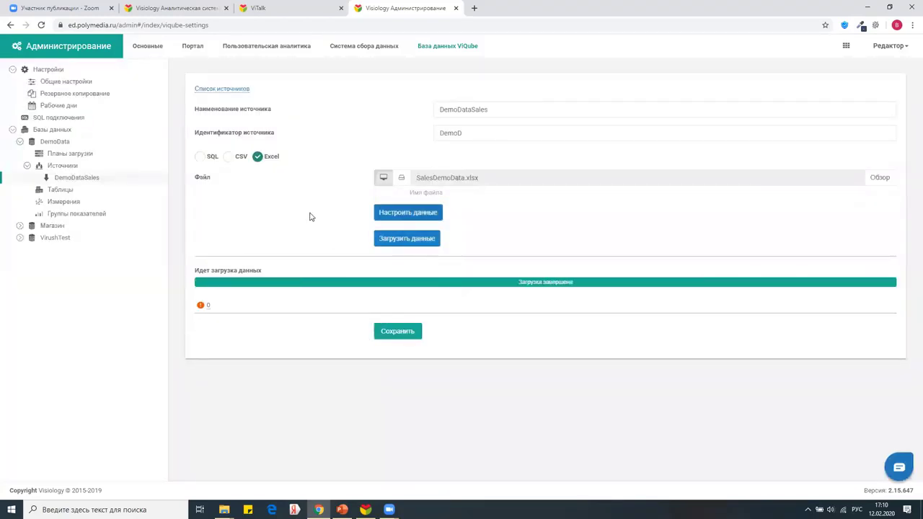
pyautogui.click(398, 331)
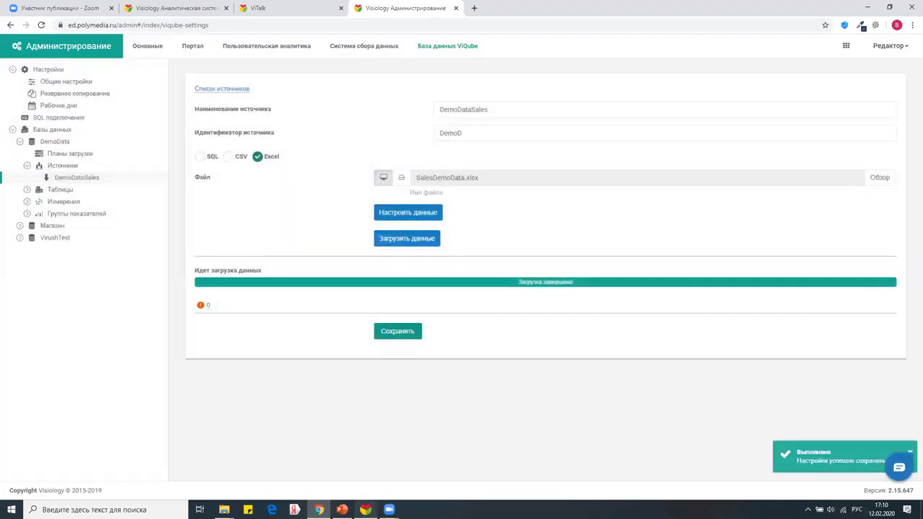
# Switch to the Visiology dashboard designer and create a new dashboard named 1DemoSales.
pyautogui.moveTo(365, 509)
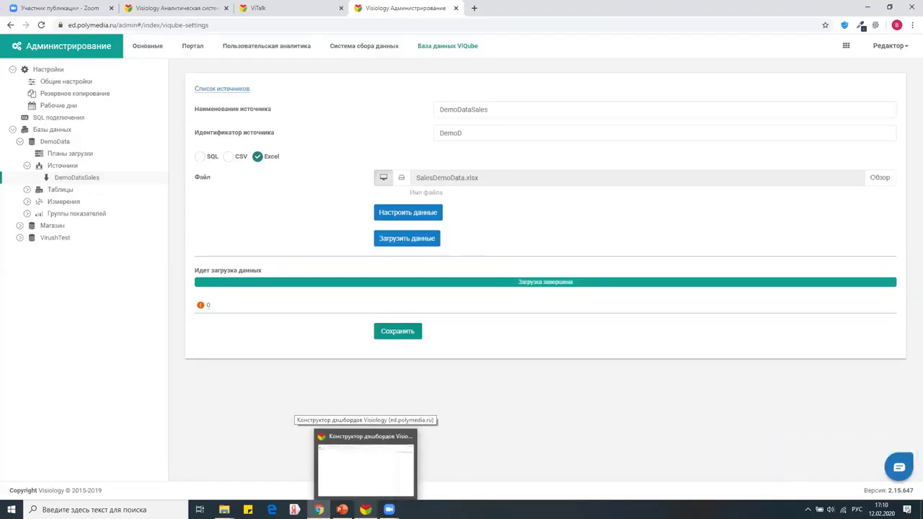
pyautogui.click(380, 461)
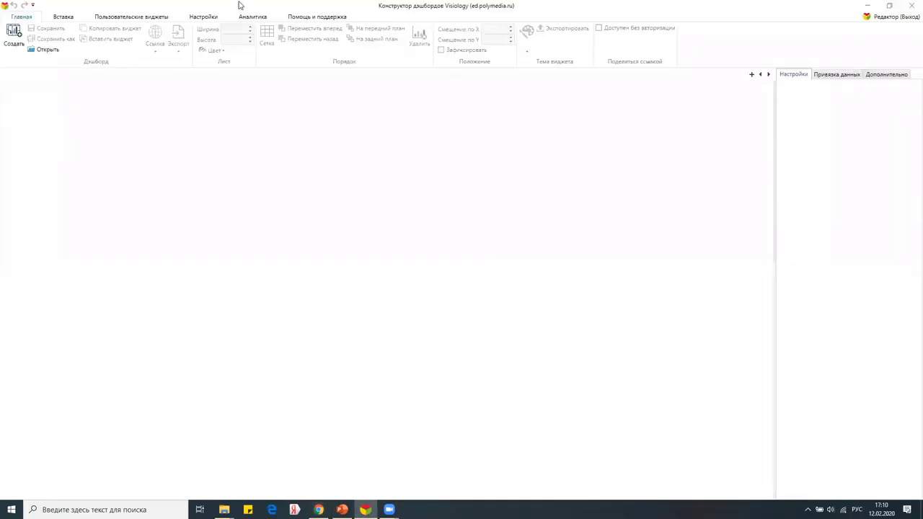
pyautogui.moveTo(408, 5); pyautogui.dragTo(406, 103)
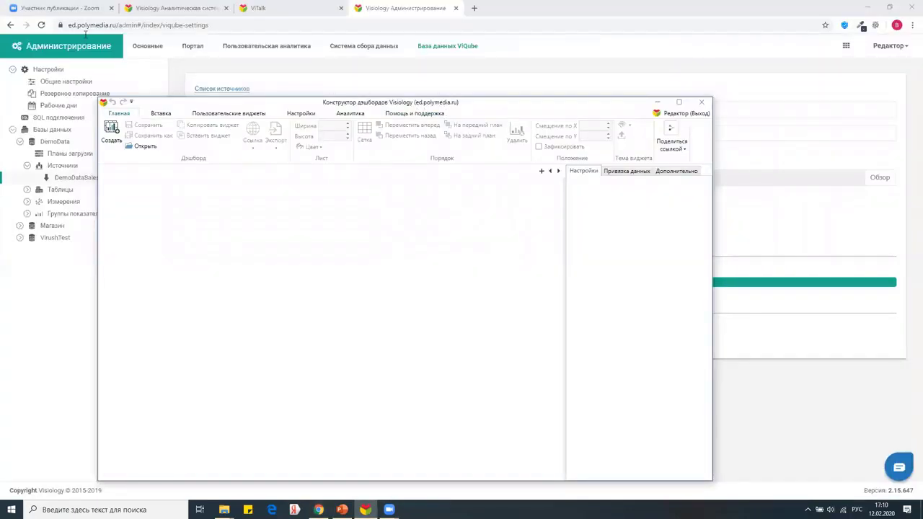
pyautogui.doubleClick(536, 109)
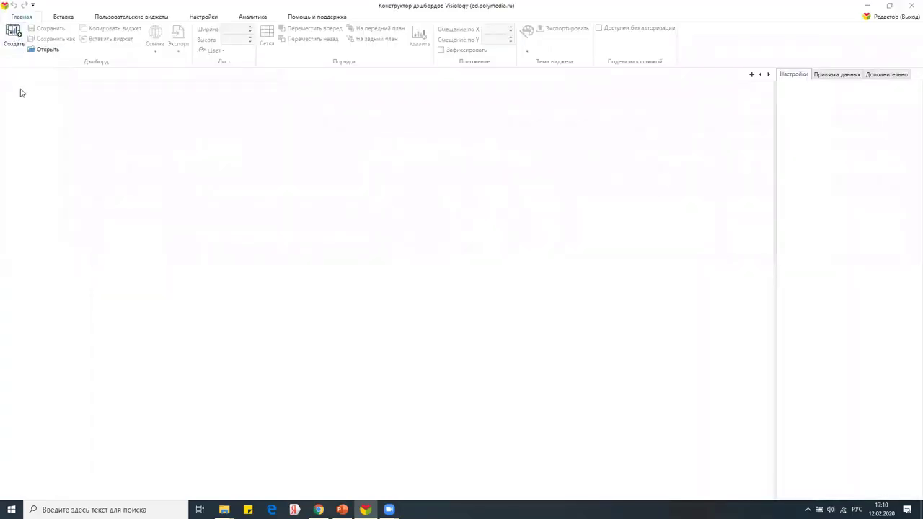
pyautogui.click(12, 46)
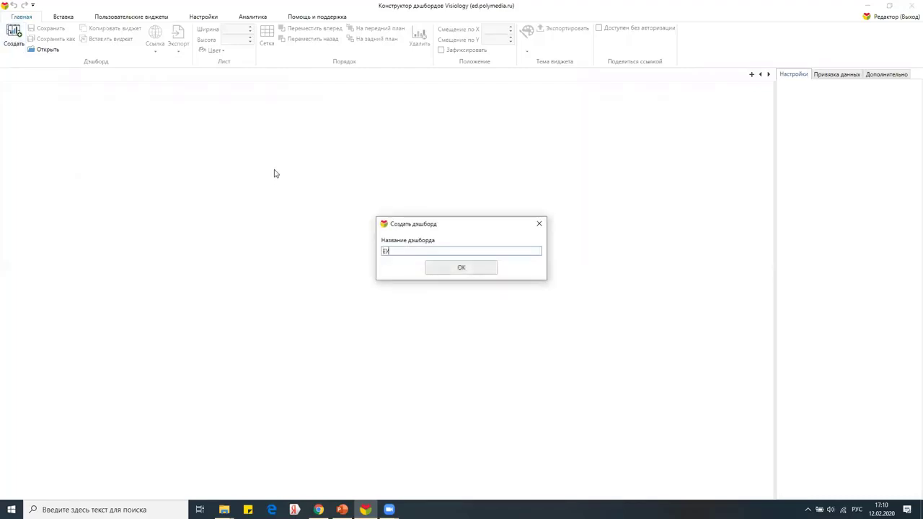
pyautogui.write('1')
pyautogui.hotkey('alt', 'shift')
pyautogui.click(449, 268)
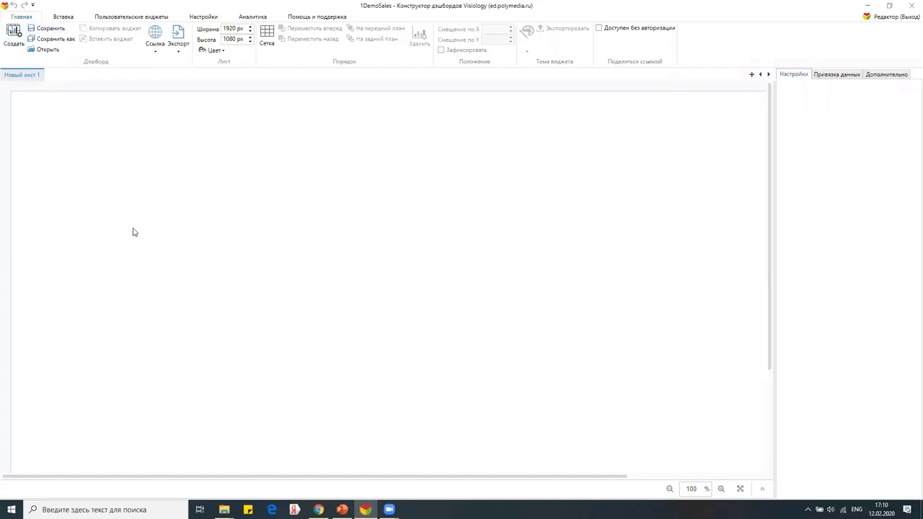
# Insert a График line chart in the upper-left part of the sheet and enlarge it in height and width.
pyautogui.click(64, 18)
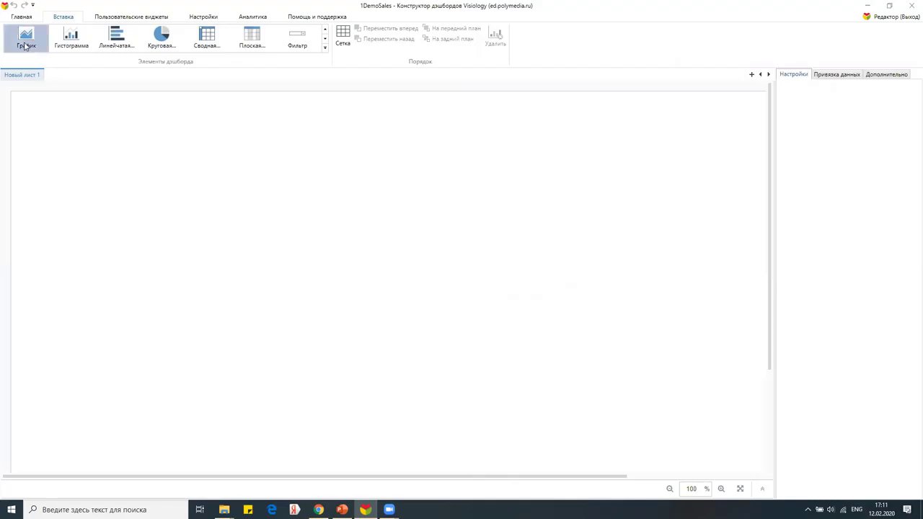
pyautogui.moveTo(24, 41); pyautogui.dragTo(37, 58)
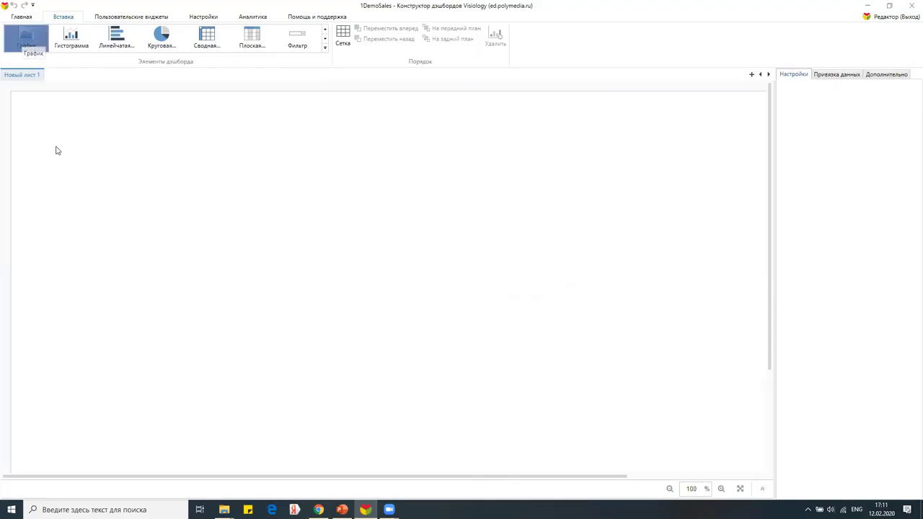
pyautogui.moveTo(57, 150); pyautogui.dragTo(36, 109)
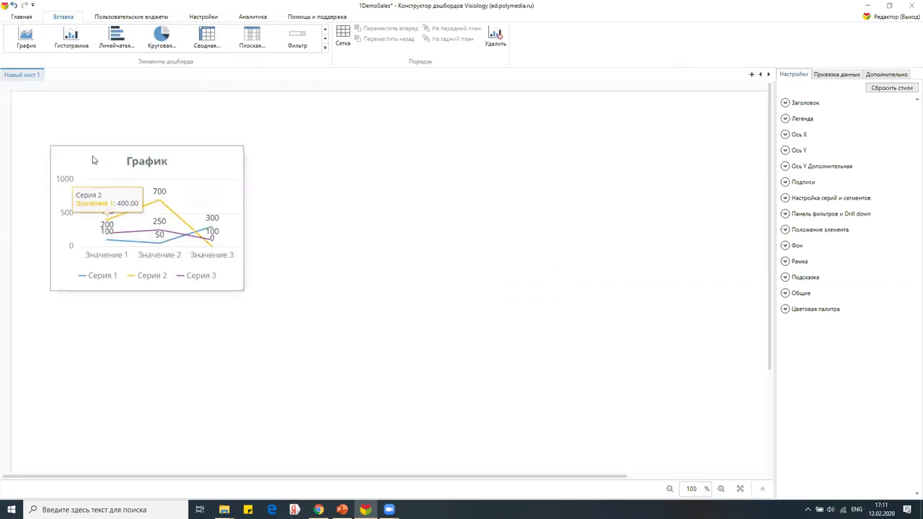
pyautogui.moveTo(136, 281); pyautogui.dragTo(129, 351)
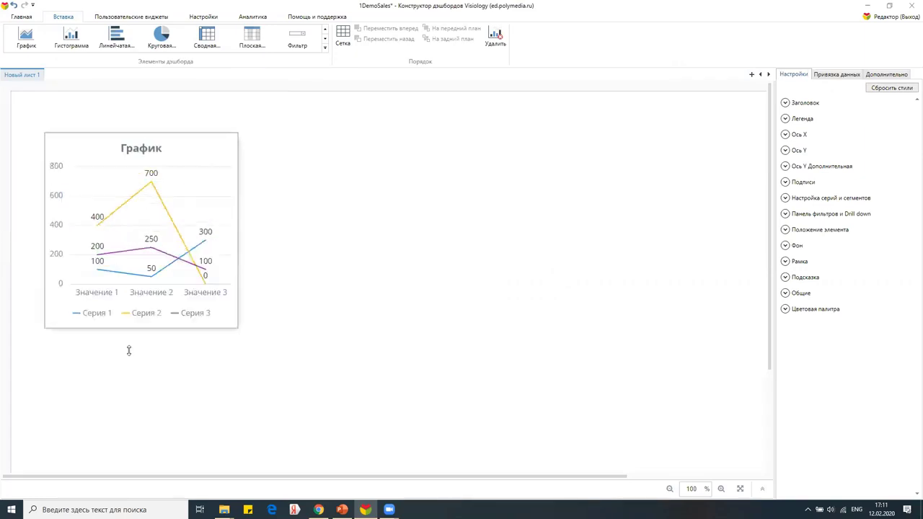
pyautogui.moveTo(239, 248); pyautogui.dragTo(302, 251)
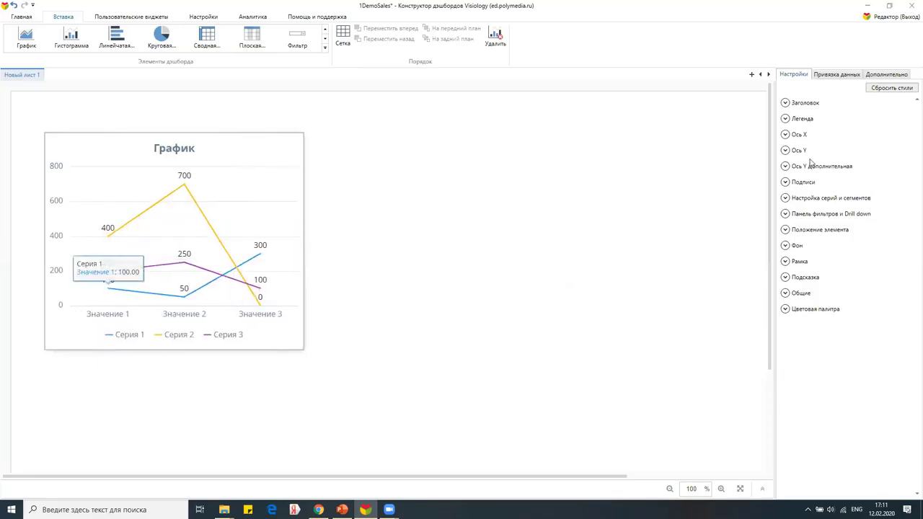
# Set the chart's data source to ViQube and add a query on the DemoSales indicator group.
pyautogui.click(820, 72)
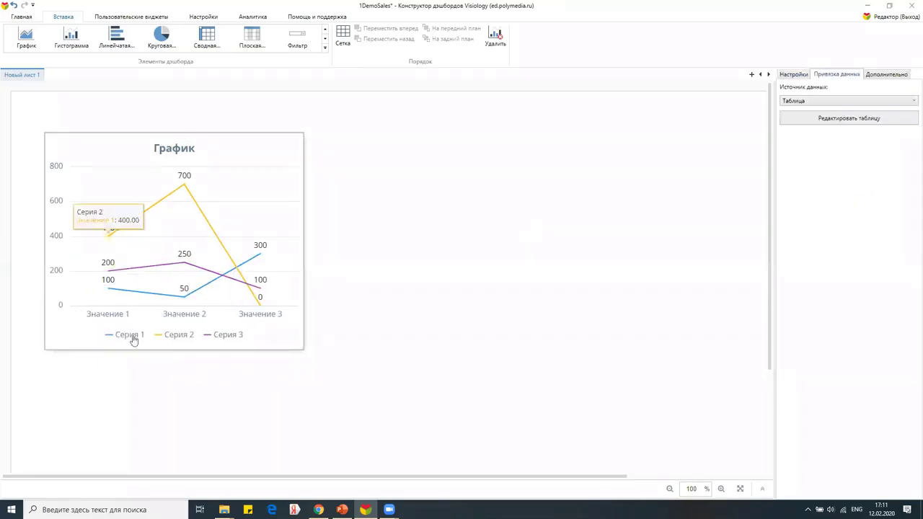
pyautogui.click(790, 101)
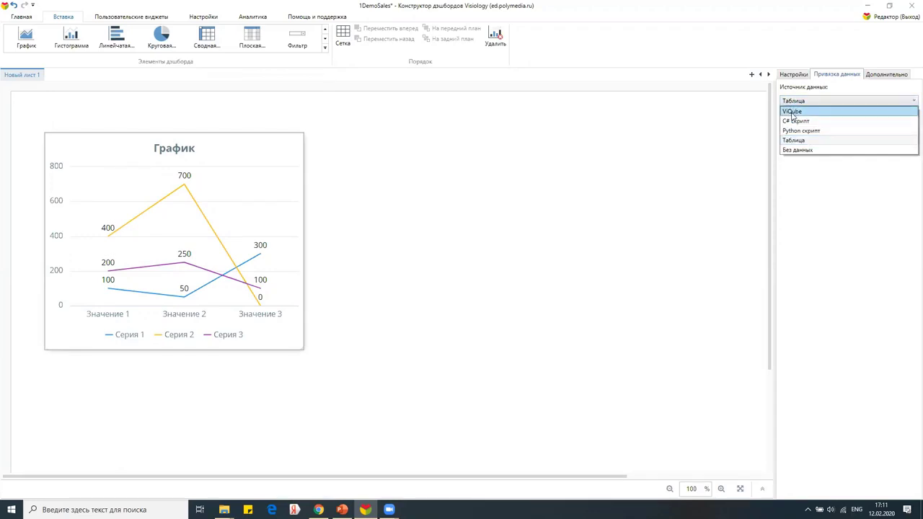
pyautogui.click(792, 112)
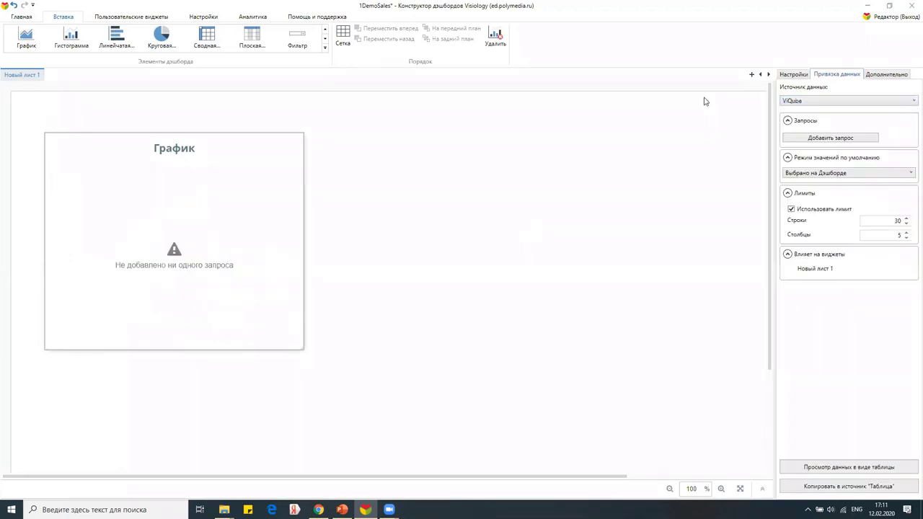
pyautogui.click(822, 139)
pyautogui.click(822, 201)
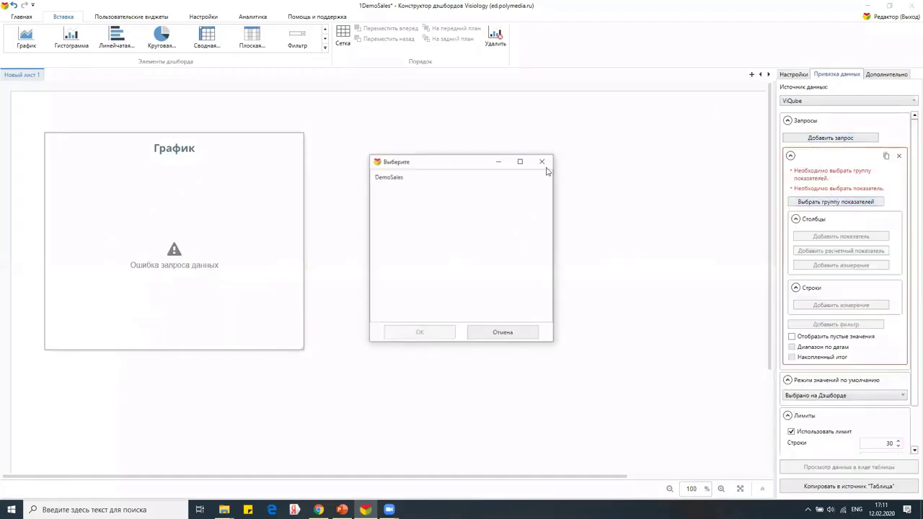
pyautogui.click(388, 176)
pyautogui.click(421, 334)
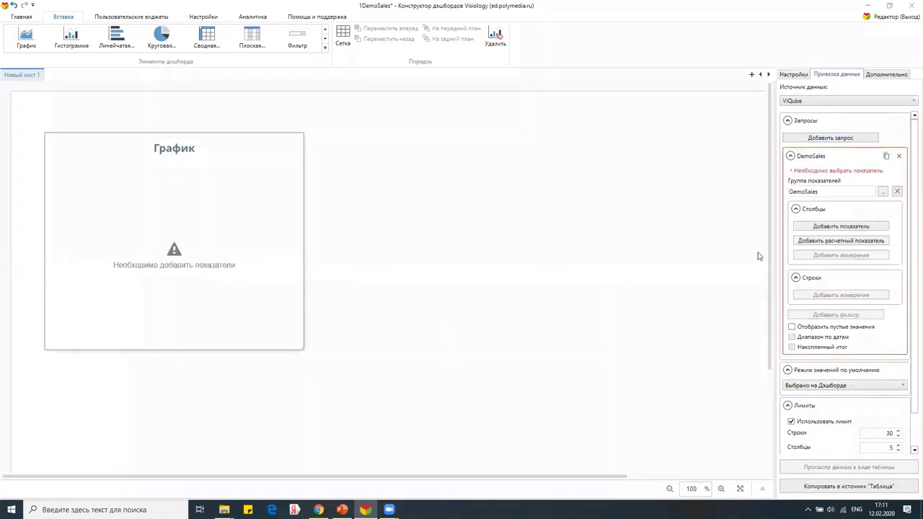
# Add the Факт indicator with default Sum aggregation to the query's columns.
pyautogui.click(841, 225)
pyautogui.click(398, 177)
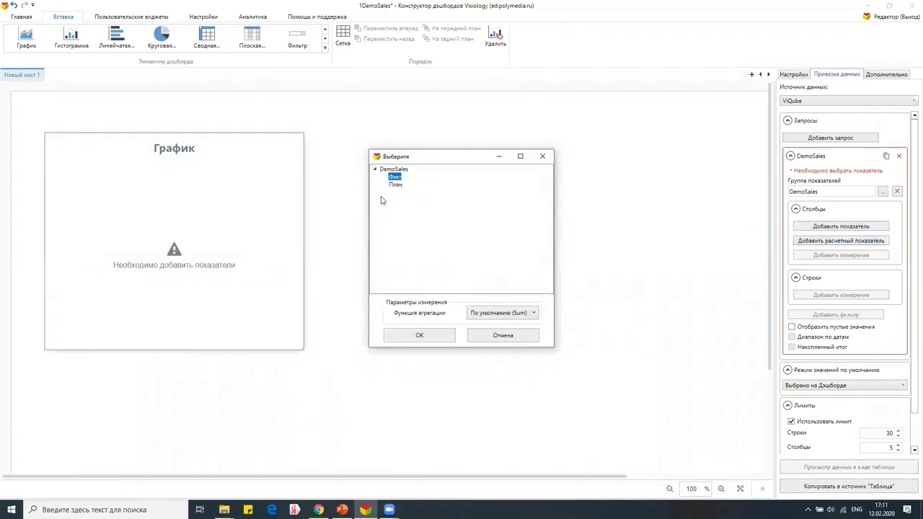
pyautogui.click(419, 335)
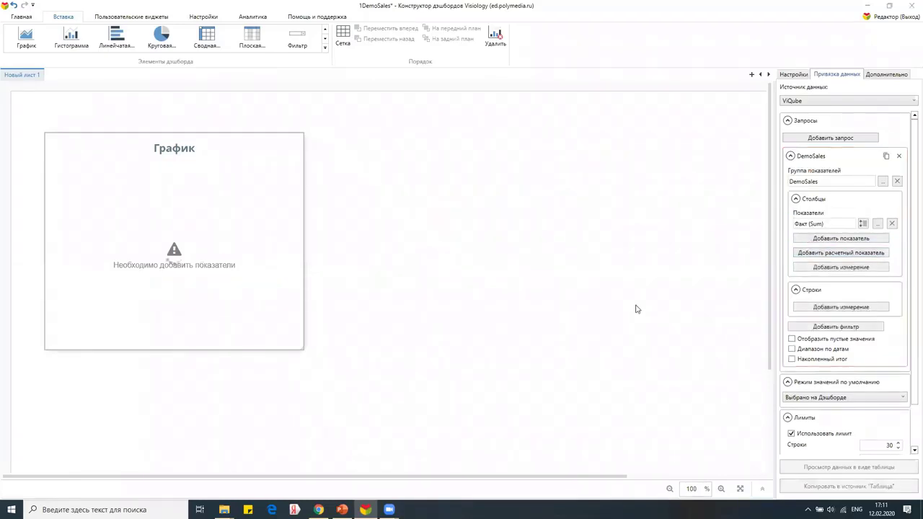
# Add the Год level of the Дата dimension to the query's rows.
pyautogui.click(818, 307)
pyautogui.click(375, 208)
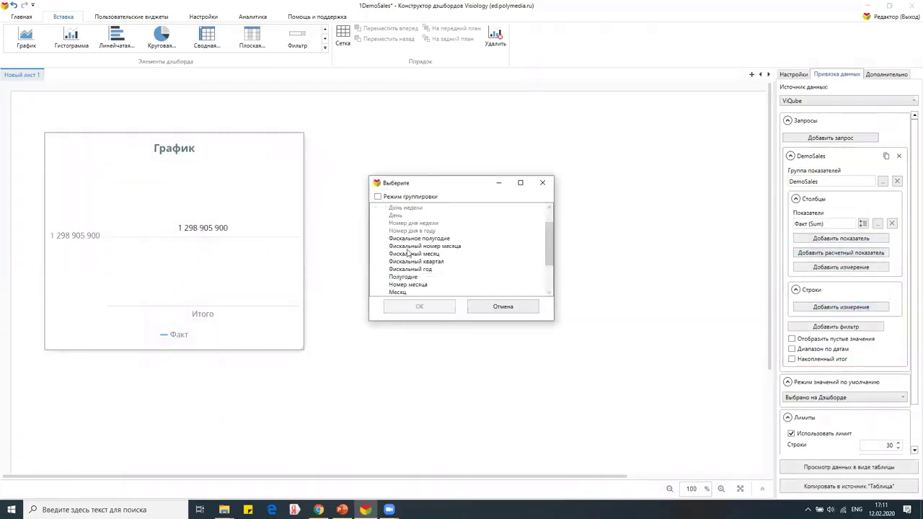
pyautogui.scroll(-3, 393, 273)
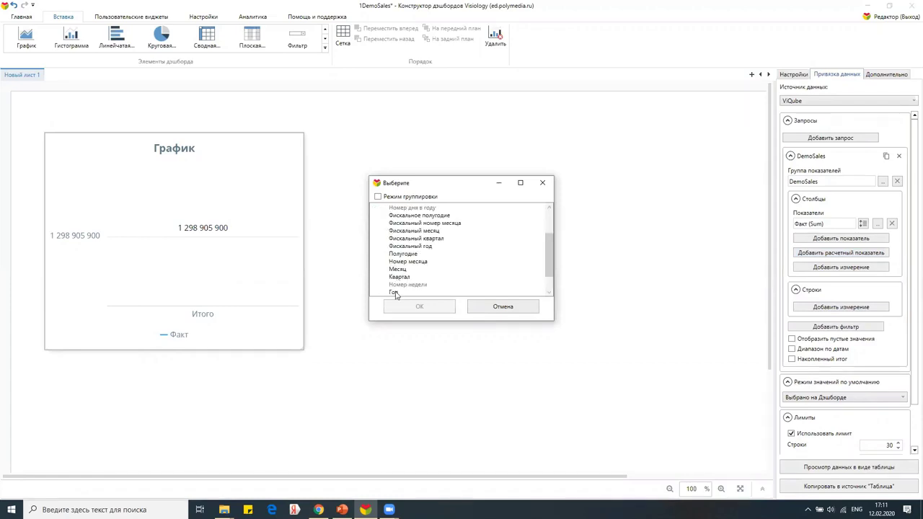
pyautogui.click(394, 291)
pyautogui.click(414, 306)
pyautogui.moveTo(123, 230)
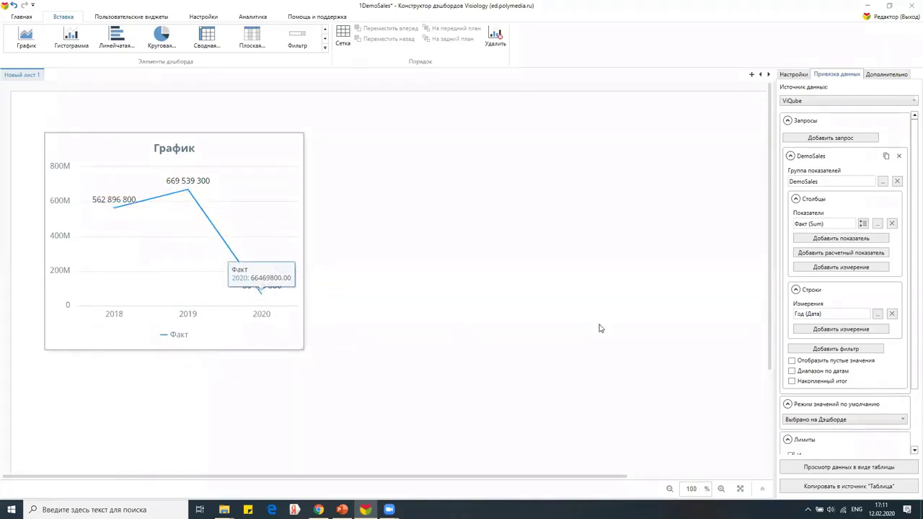
# Add the План indicator with default Sum aggregation alongside Факт in the query's columns.
pyautogui.click(815, 239)
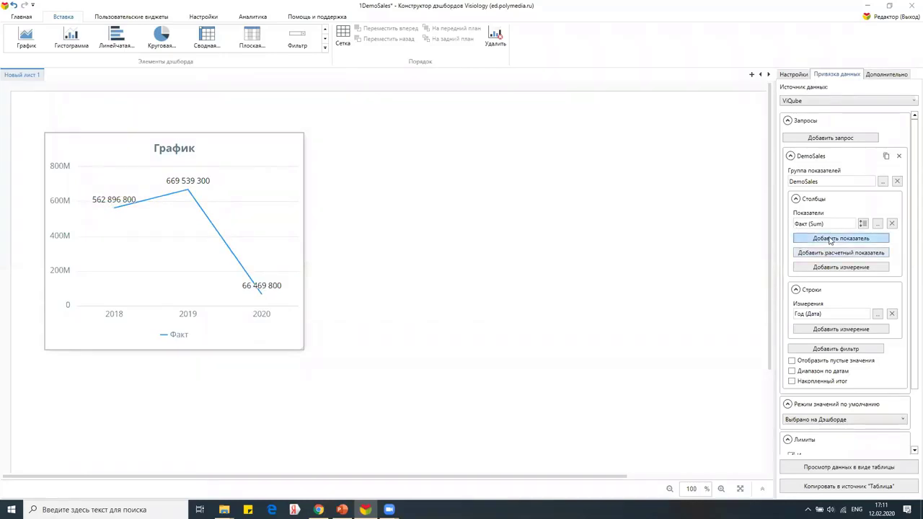
pyautogui.click(395, 189)
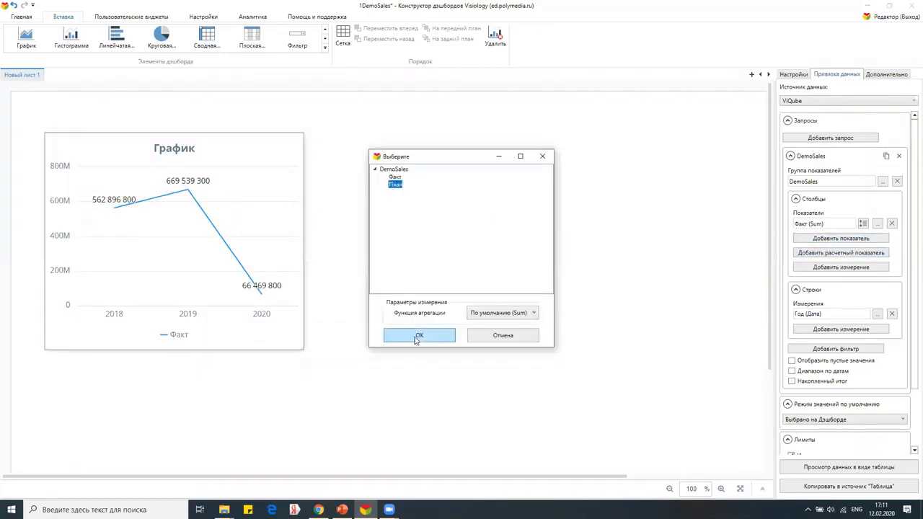
pyautogui.click(419, 336)
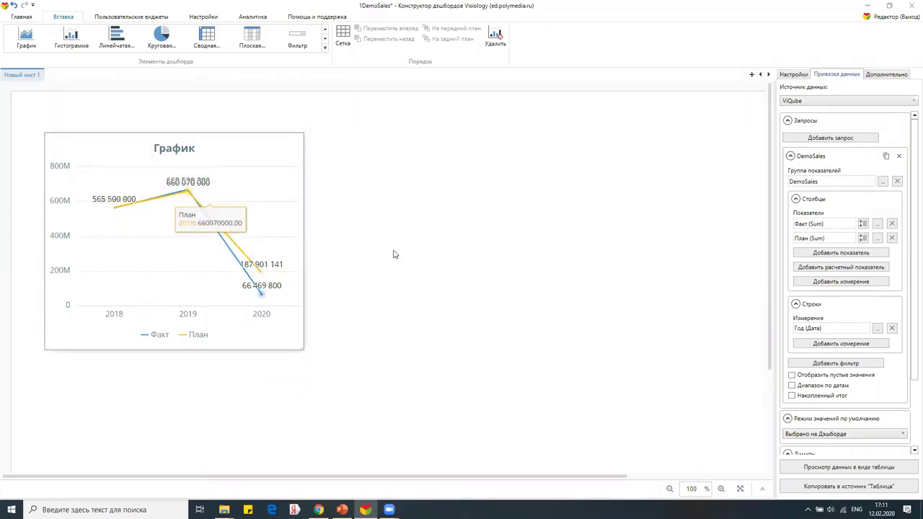
# Add the Месяц level of the Дата dimension below Год in the chart query's rows.
pyautogui.click(831, 342)
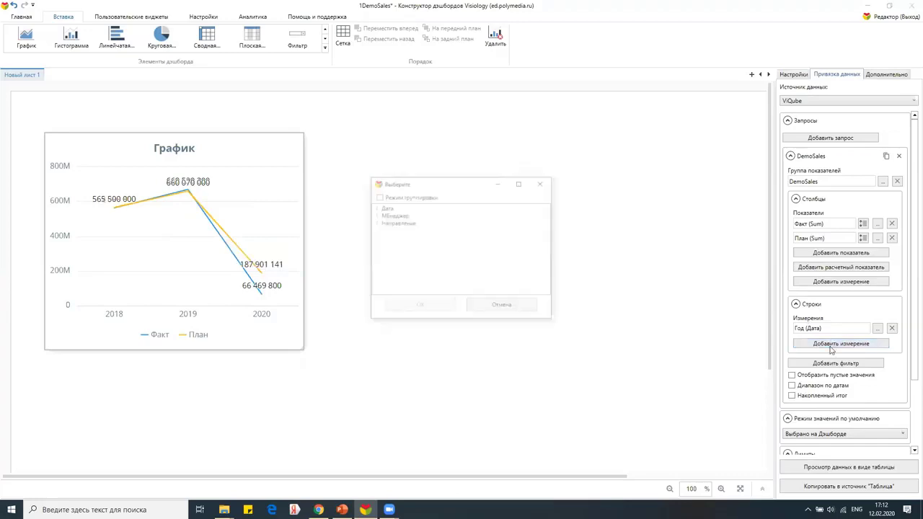
pyautogui.click(376, 208)
pyautogui.scroll(-5, 440, 258)
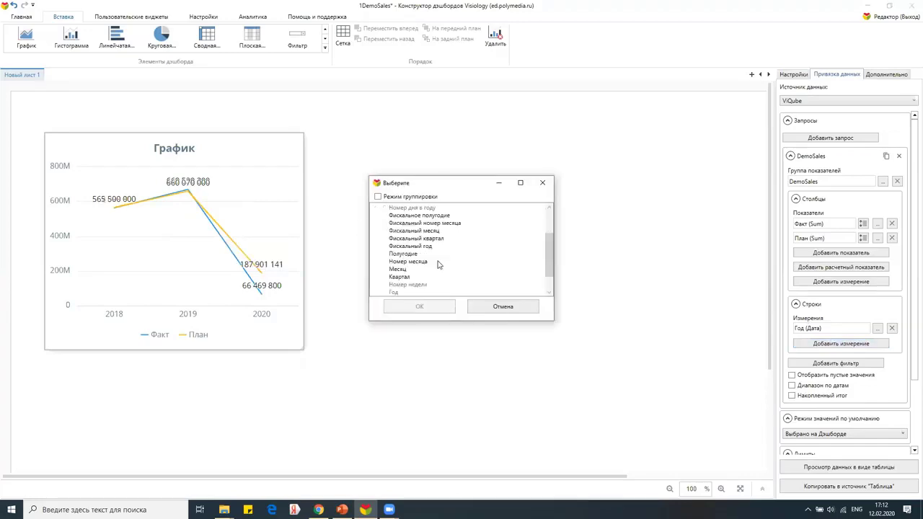
pyautogui.click(397, 246)
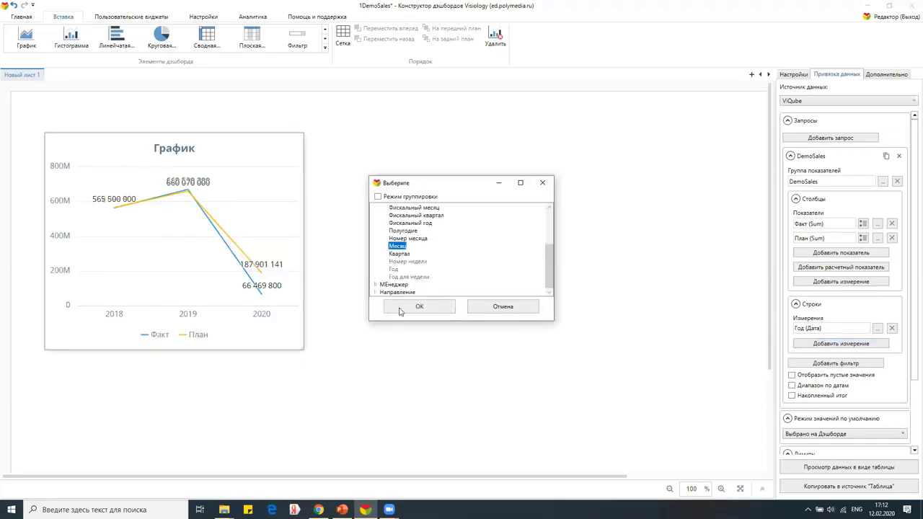
pyautogui.click(400, 306)
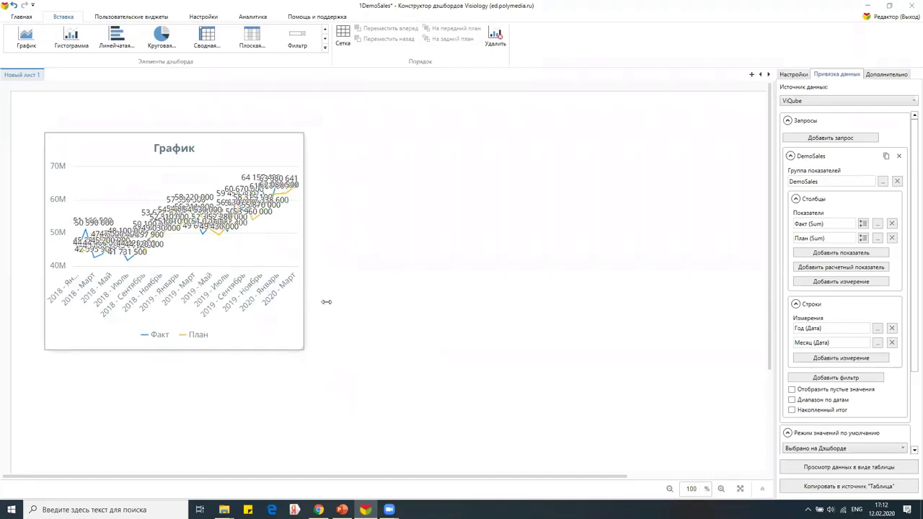
# Enlarge the line chart on the sheet by extending its right and bottom edges.
pyautogui.moveTo(326, 301); pyautogui.dragTo(372, 305)
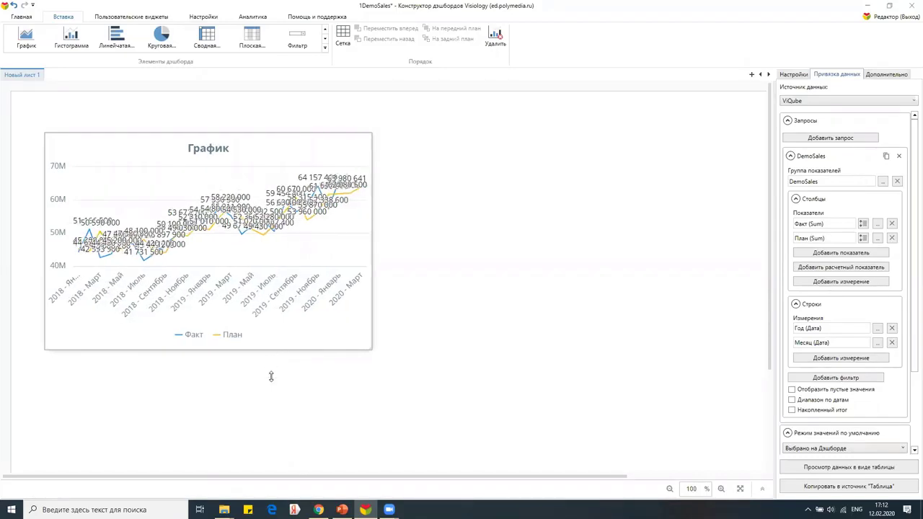
pyautogui.moveTo(271, 376); pyautogui.dragTo(272, 409)
pyautogui.moveTo(371, 268); pyautogui.dragTo(411, 277)
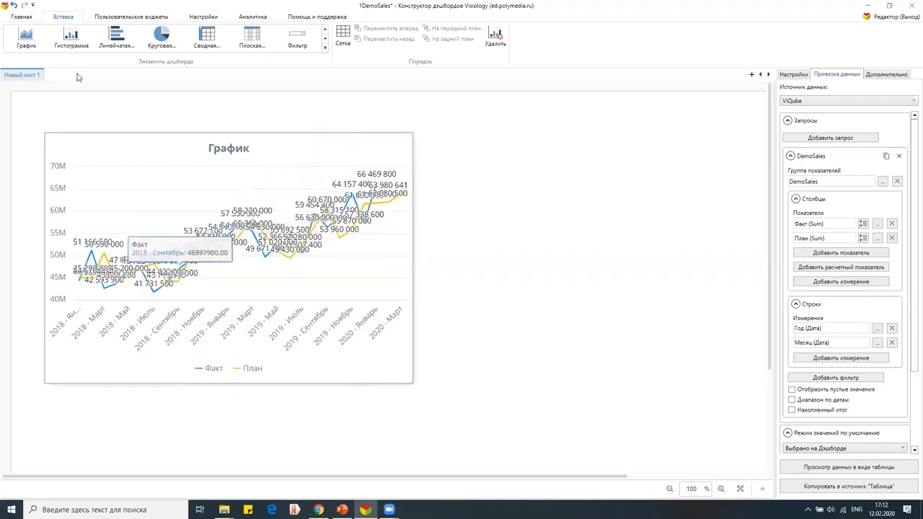
# Turn off the point and column labels (Подписи точек/столбцов) of the line chart.
pyautogui.click(796, 77)
pyautogui.click(784, 182)
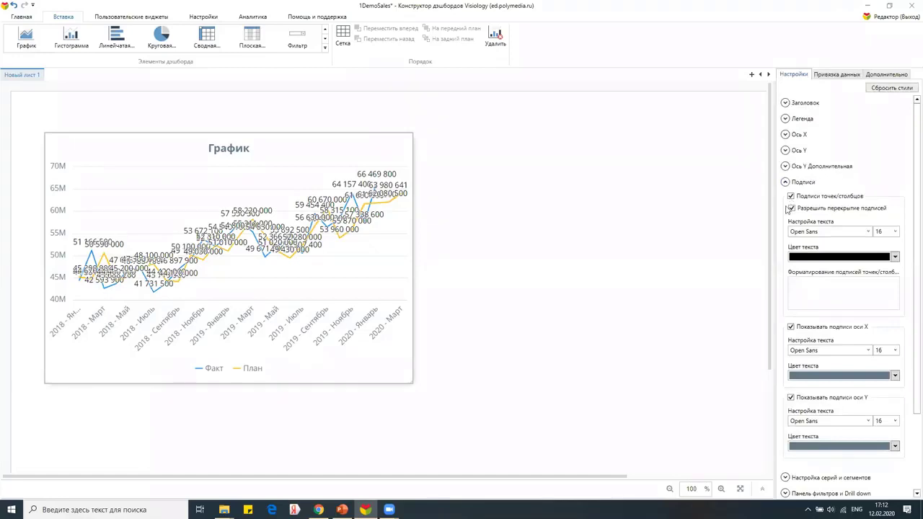
pyautogui.click(790, 196)
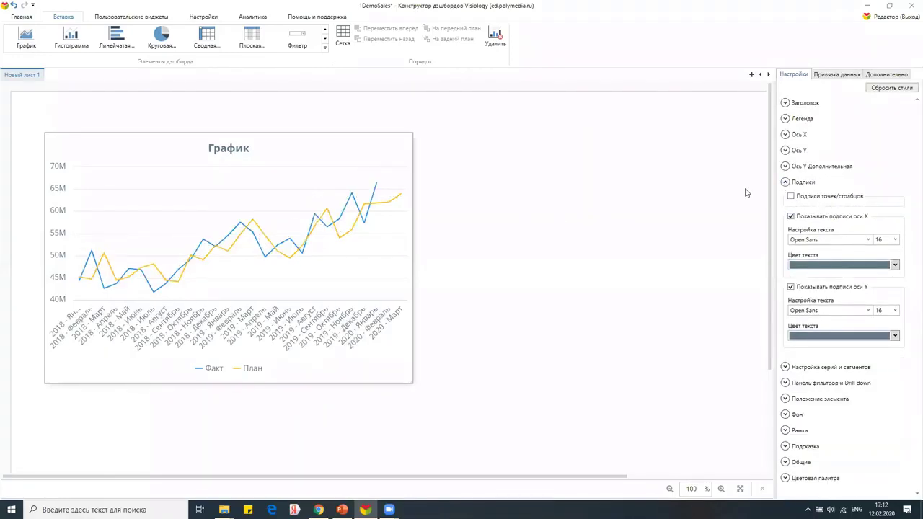
pyautogui.click(784, 184)
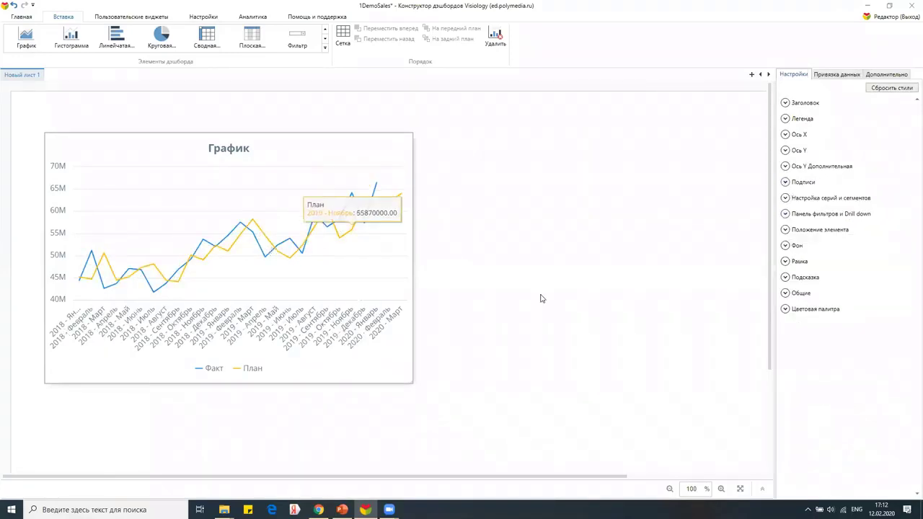
# Lower the chart's upper edge and place a new Фильтр widget in the sheet's upper right area.
pyautogui.moveTo(269, 133); pyautogui.dragTo(269, 159)
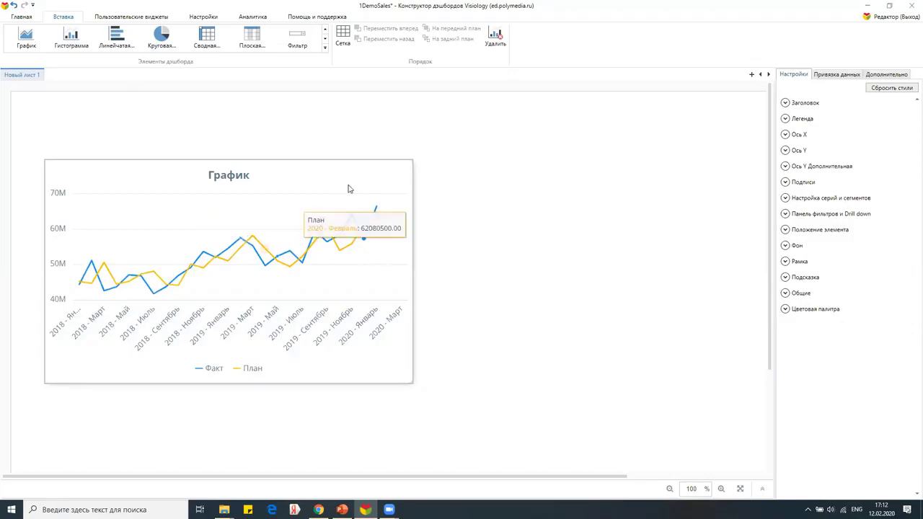
pyautogui.click(297, 43)
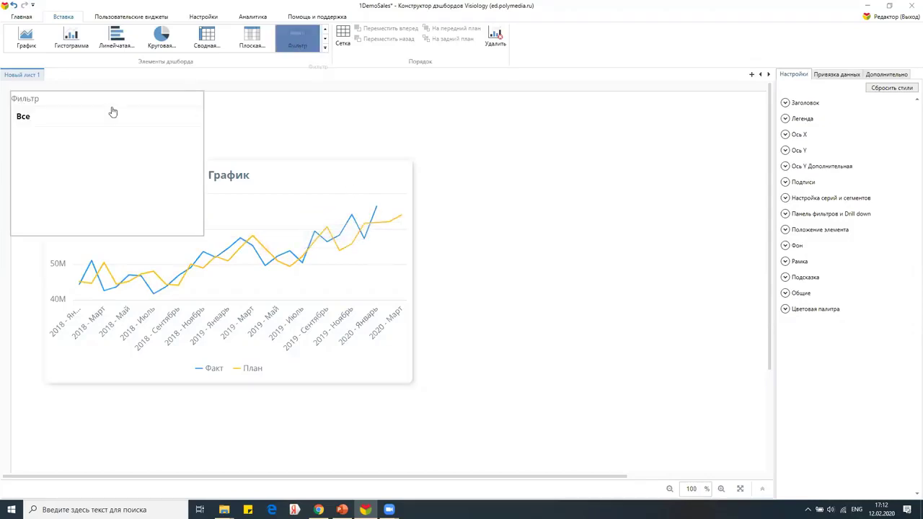
pyautogui.moveTo(48, 165); pyautogui.dragTo(604, 180)
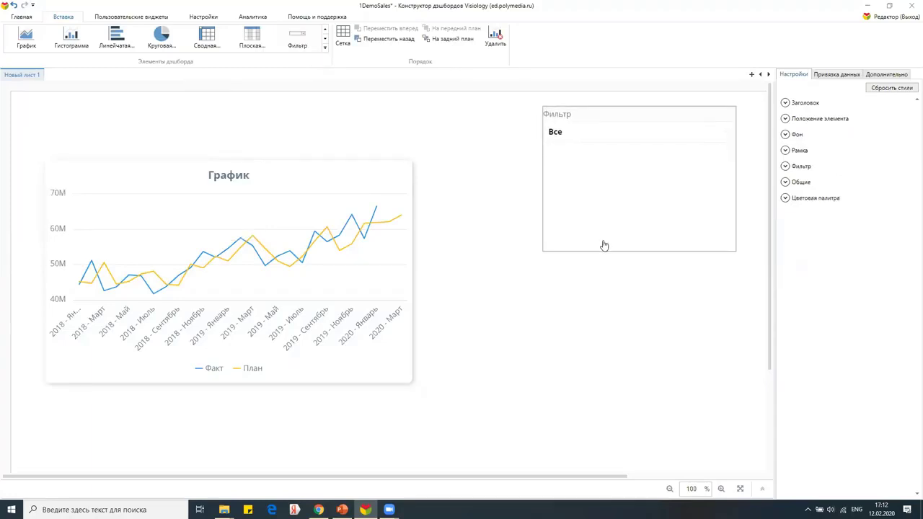
# Set the filter widget's data source to ViQube and add a query on the DemoSales indicator group.
pyautogui.click(838, 74)
pyautogui.click(811, 103)
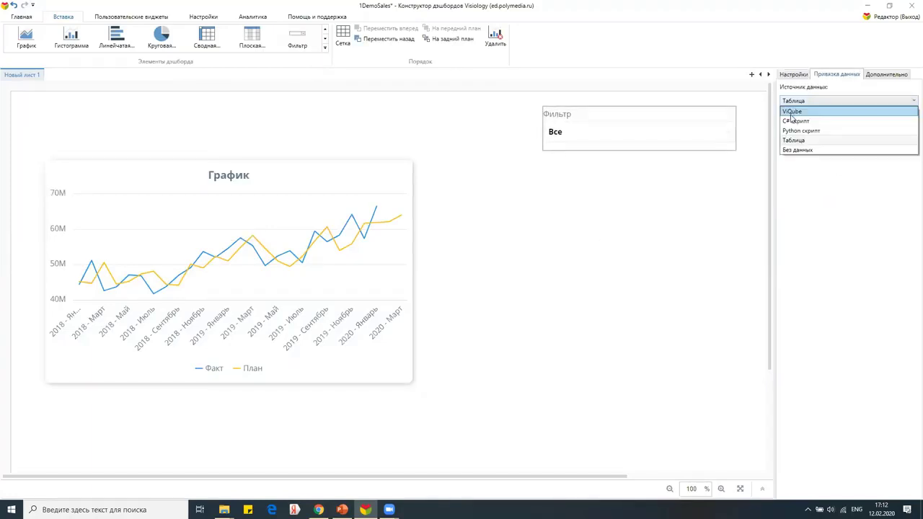
pyautogui.click(791, 119)
pyautogui.click(806, 137)
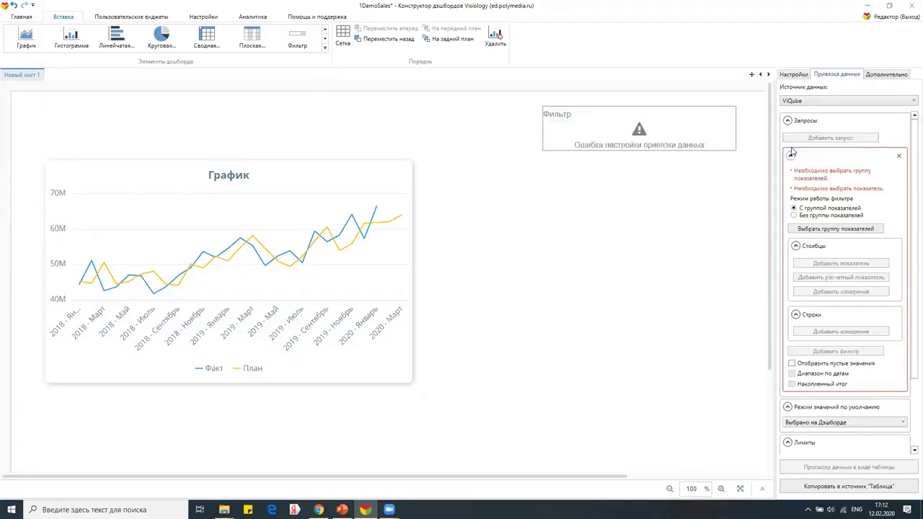
pyautogui.click(819, 228)
pyautogui.click(398, 177)
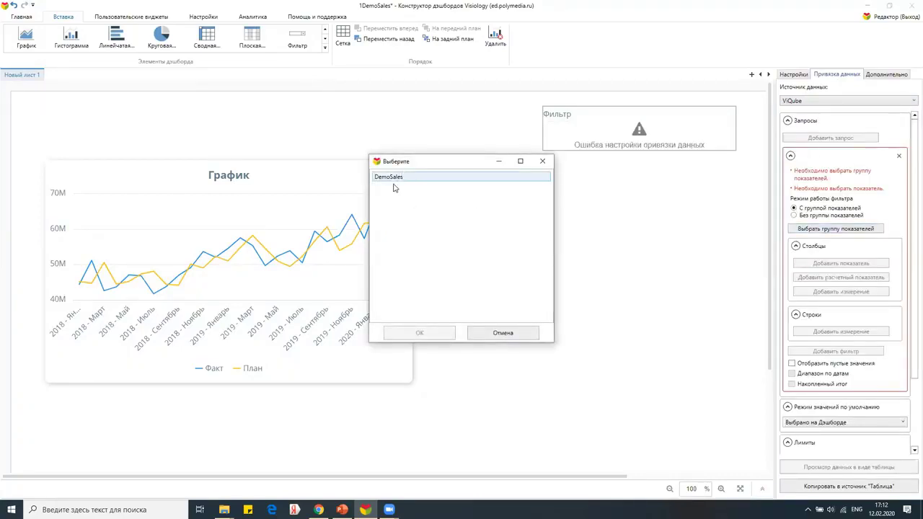
pyautogui.click(420, 335)
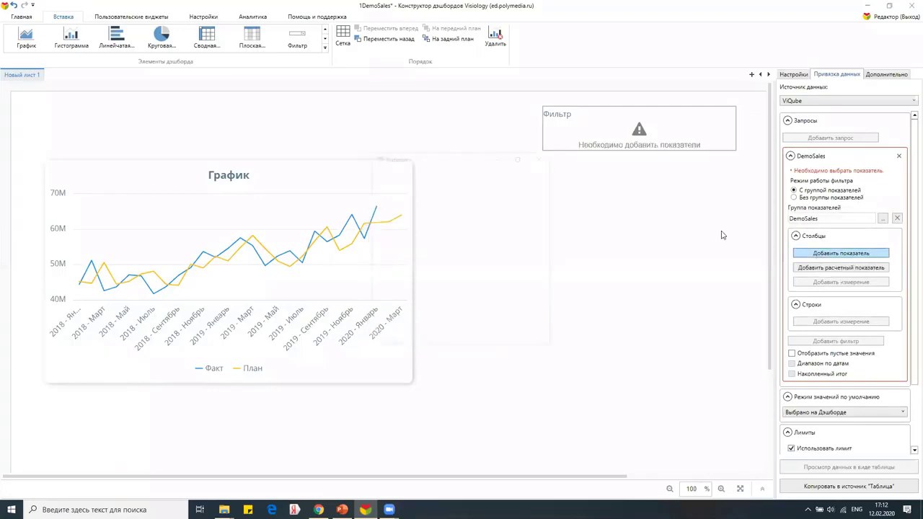
# Add the Факт indicator with Sum aggregation to the filter query's columns.
pyautogui.click(840, 253)
pyautogui.click(398, 177)
pyautogui.click(419, 335)
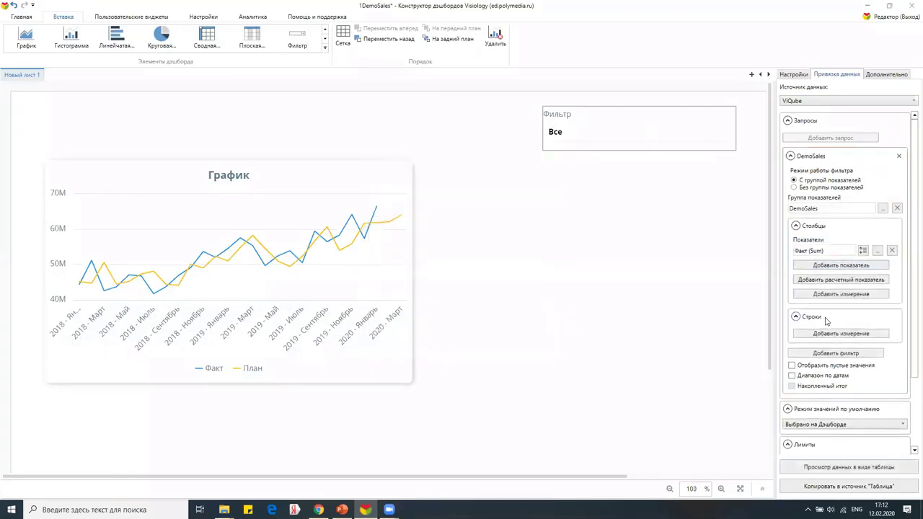
# Add the Год level of the Дата dimension to the filter query's rows.
pyautogui.click(829, 333)
pyautogui.click(376, 208)
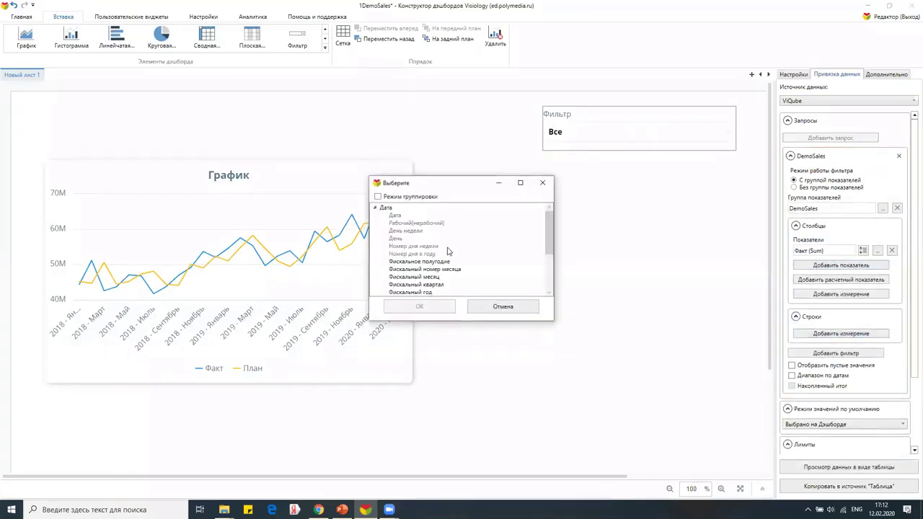
pyautogui.scroll(-3, 394, 245)
pyautogui.click(393, 268)
pyautogui.click(434, 307)
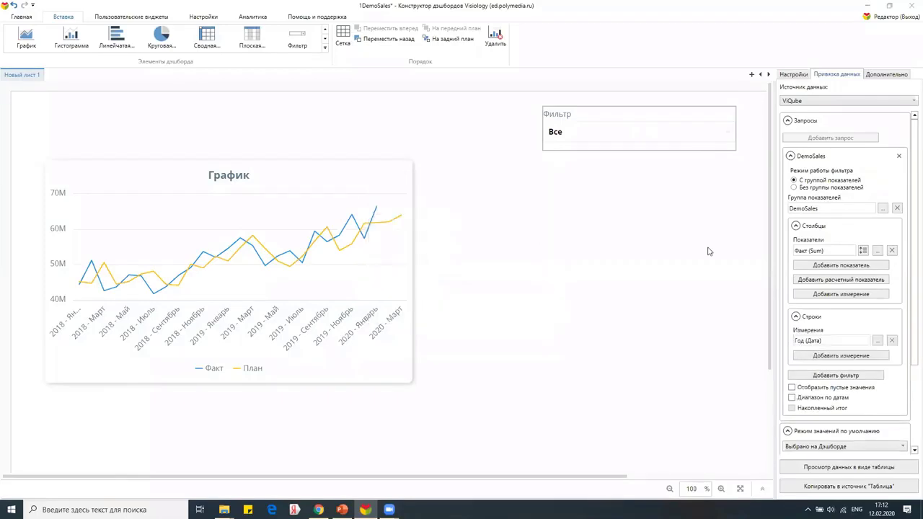
# Make the filter affect the График widget and filter the dashboard by 2019.
pyautogui.scroll(-3, 908, 246)
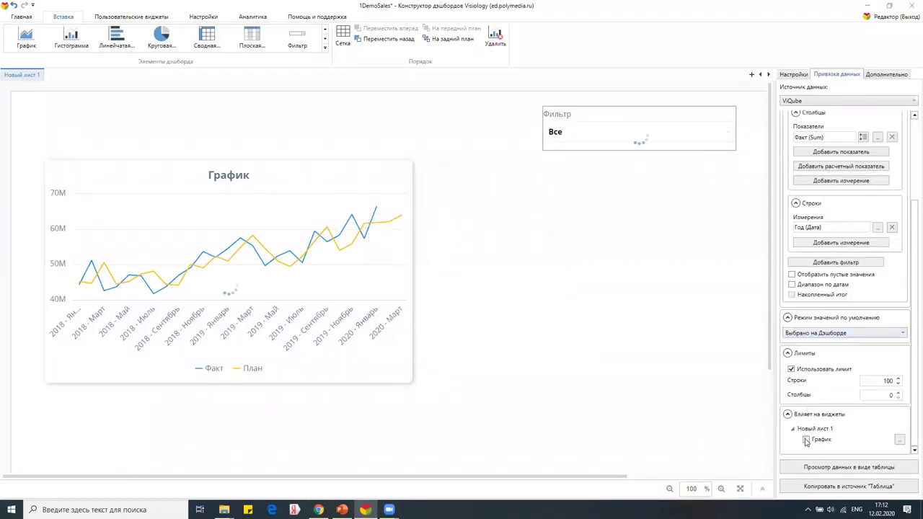
pyautogui.click(570, 135)
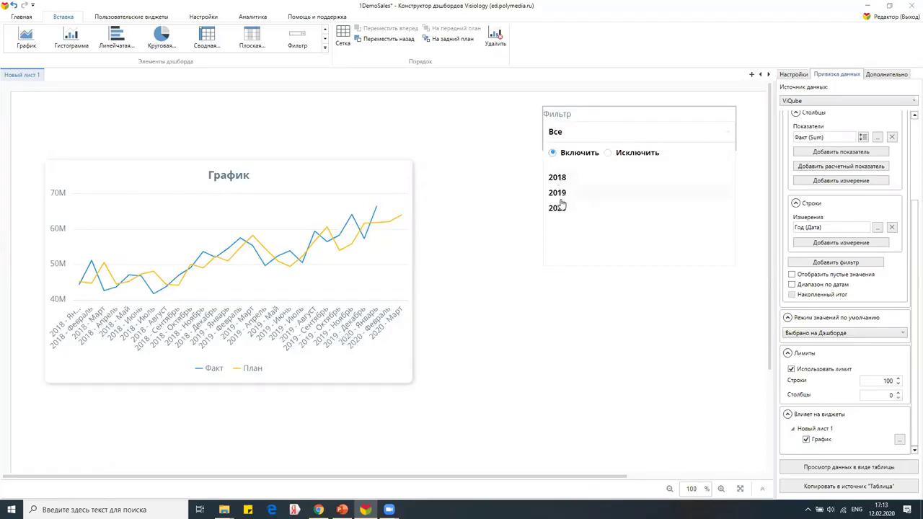
pyautogui.click(558, 192)
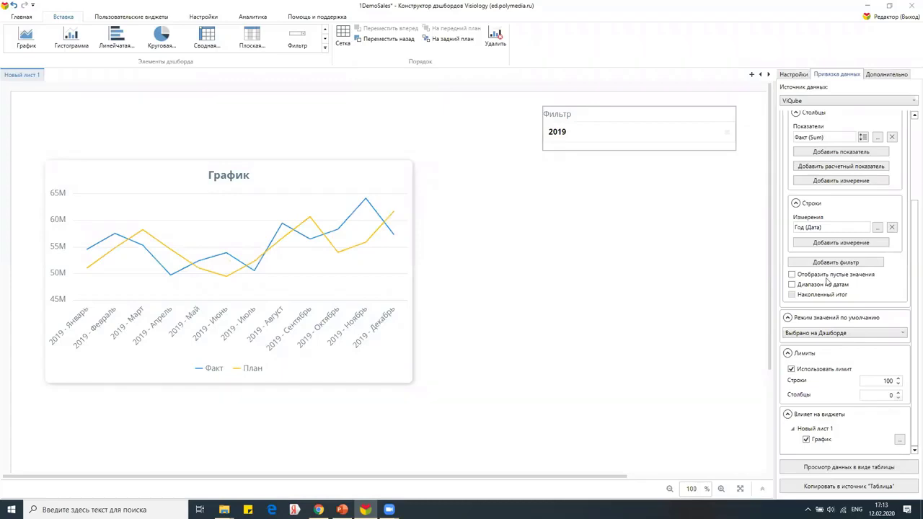
# Remove the Год level of Дата from the line chart query's rows, leaving only Месяц.
pyautogui.scroll(3, 836, 245)
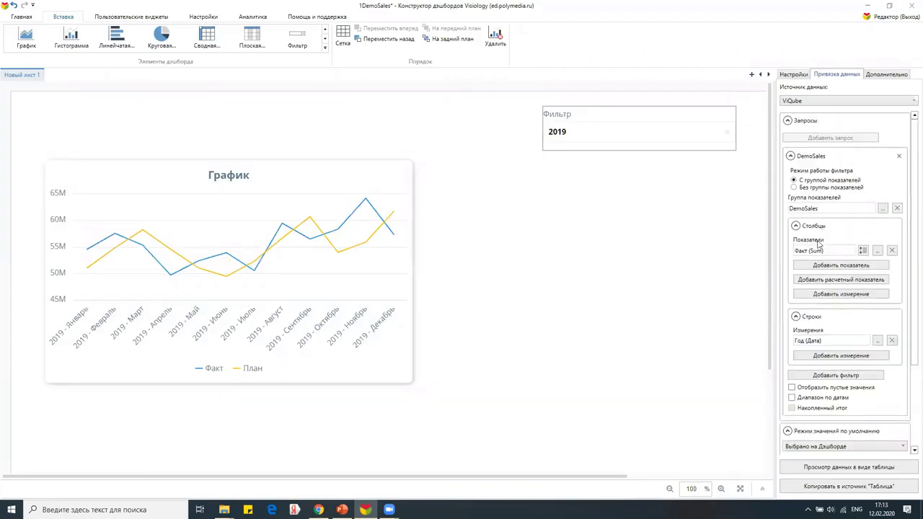
pyautogui.click(178, 193)
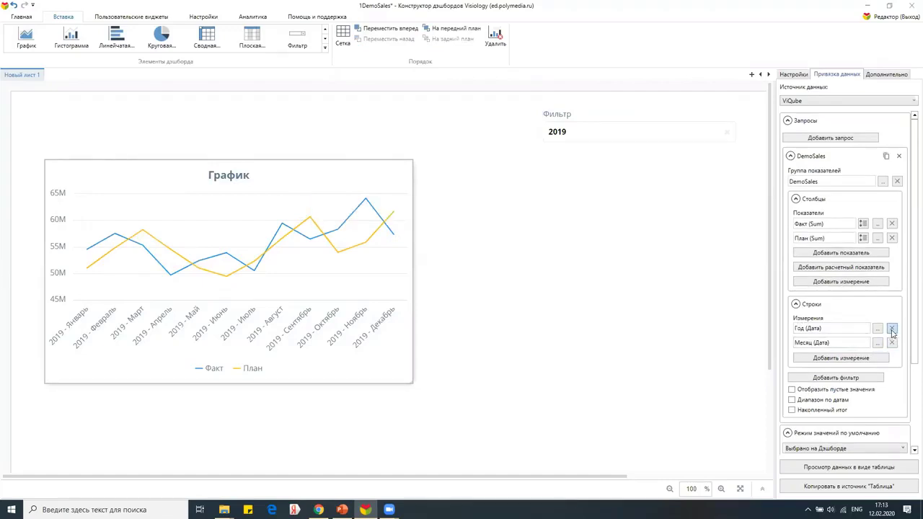
pyautogui.click(891, 329)
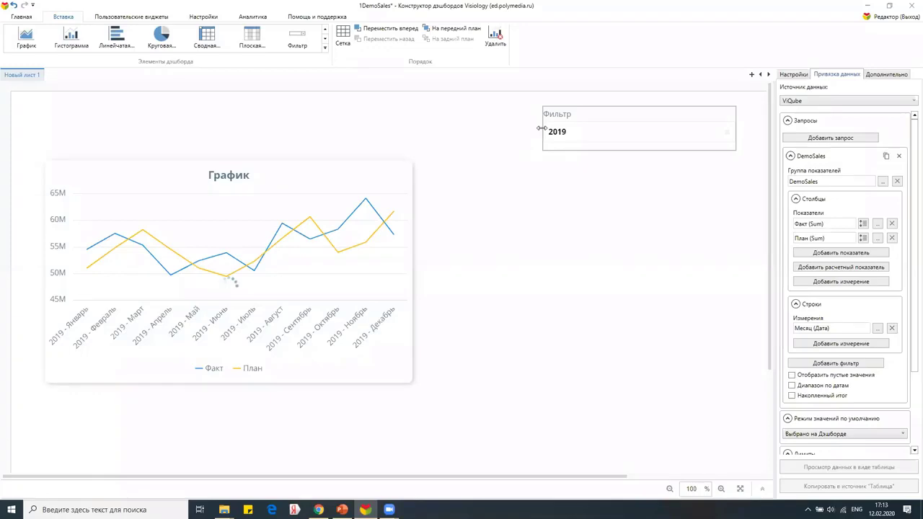
# Narrow the filter widget from its left edge and place a new text widget above the chart.
pyautogui.moveTo(540, 128); pyautogui.dragTo(587, 128)
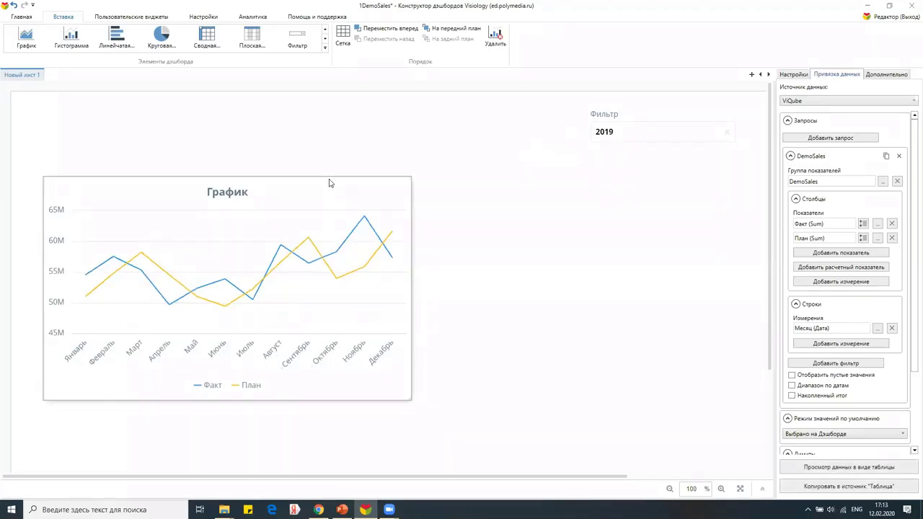
pyautogui.click(325, 47)
pyautogui.click(207, 65)
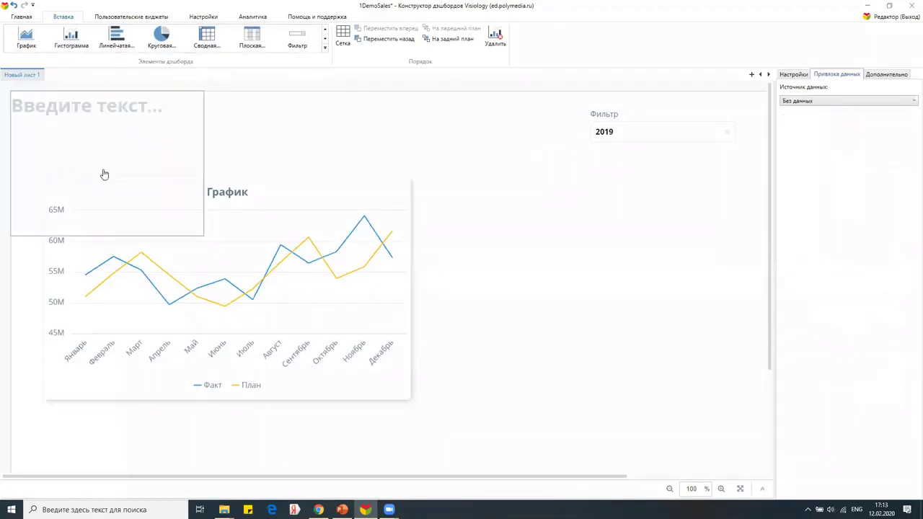
pyautogui.moveTo(107, 258); pyautogui.dragTo(103, 225)
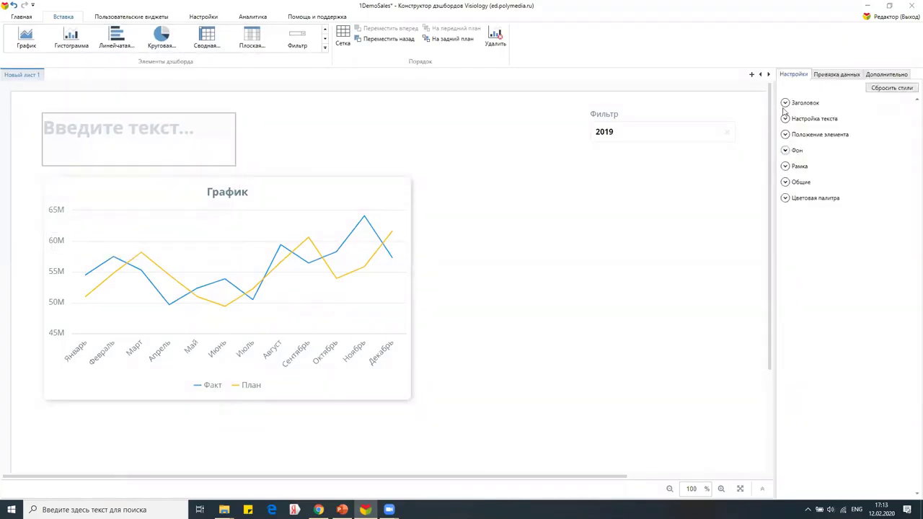
pyautogui.click(787, 118)
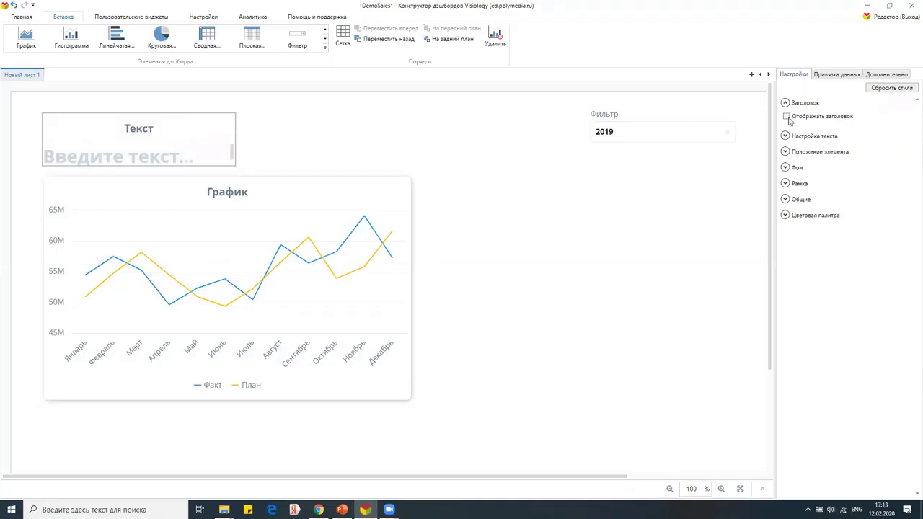
pyautogui.doubleClick(786, 280)
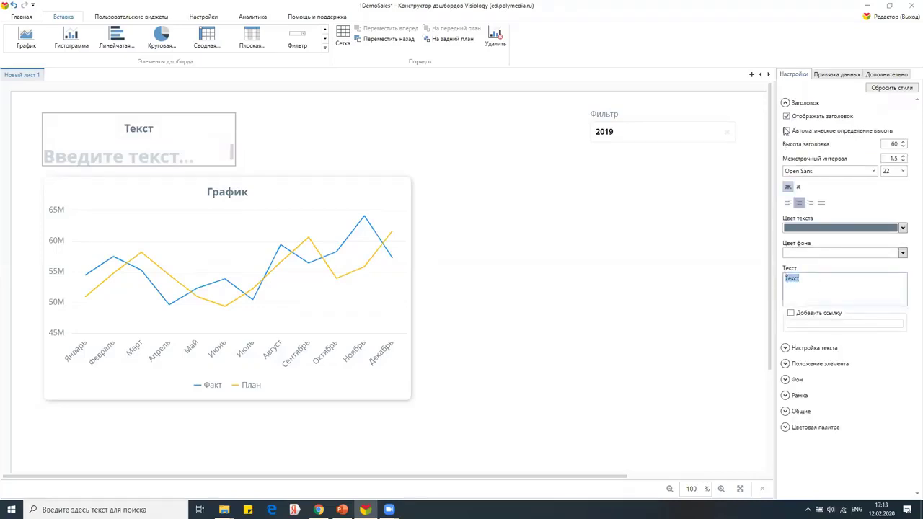
pyautogui.click(786, 115)
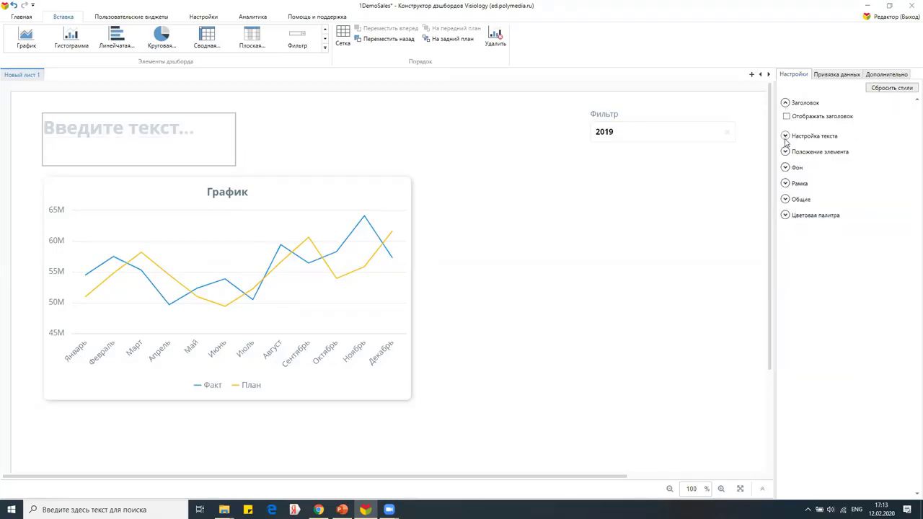
# Replace the text widget's placeholder with "Продажи. Выполнение плана".
pyautogui.click(785, 137)
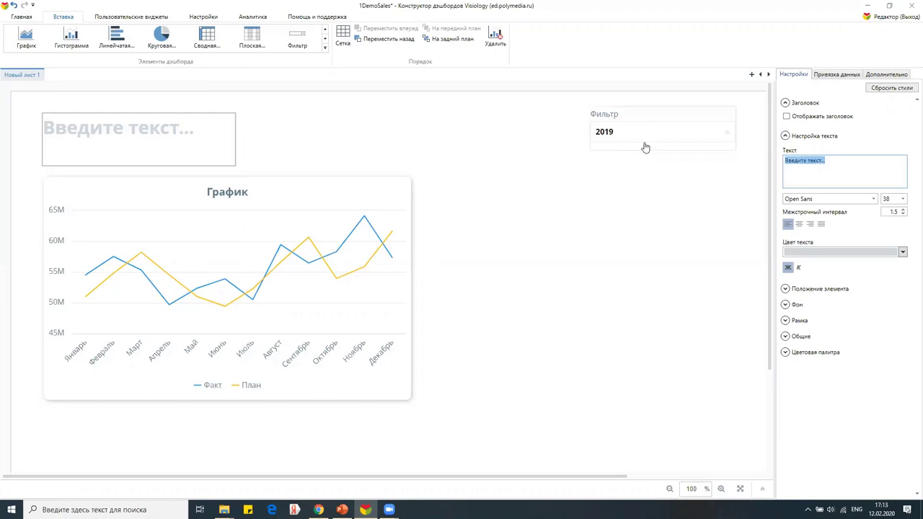
pyautogui.write('С')
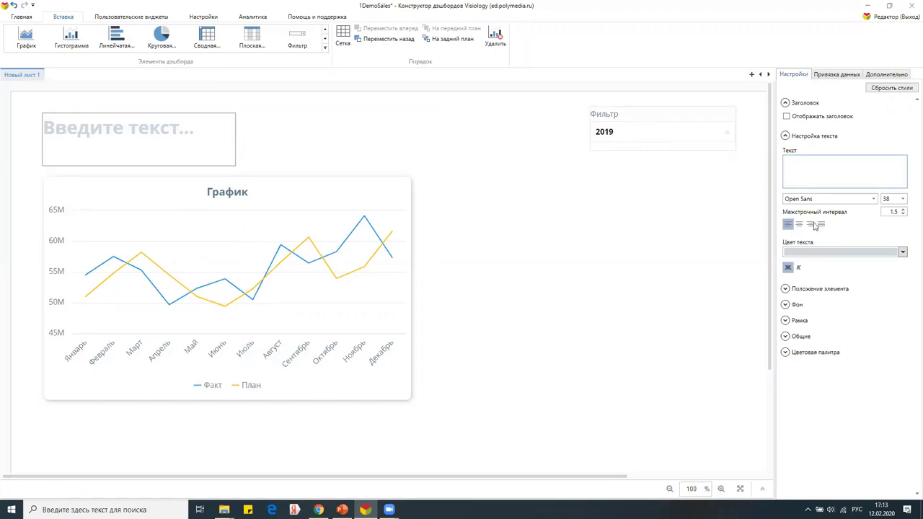
pyautogui.click(808, 165)
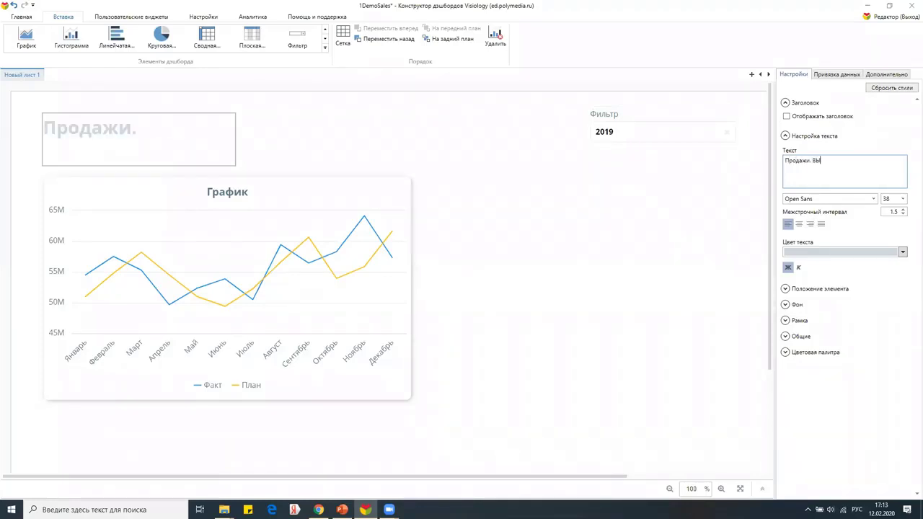
pyautogui.press('BackSpace')
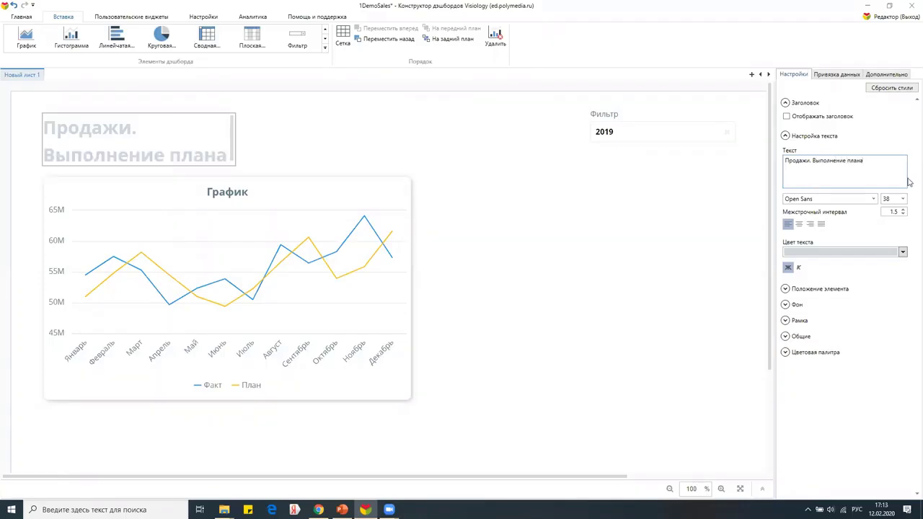
# Widen the title text widget so its text fits on one line and set the text color to black.
pyautogui.moveTo(283, 136); pyautogui.dragTo(408, 147)
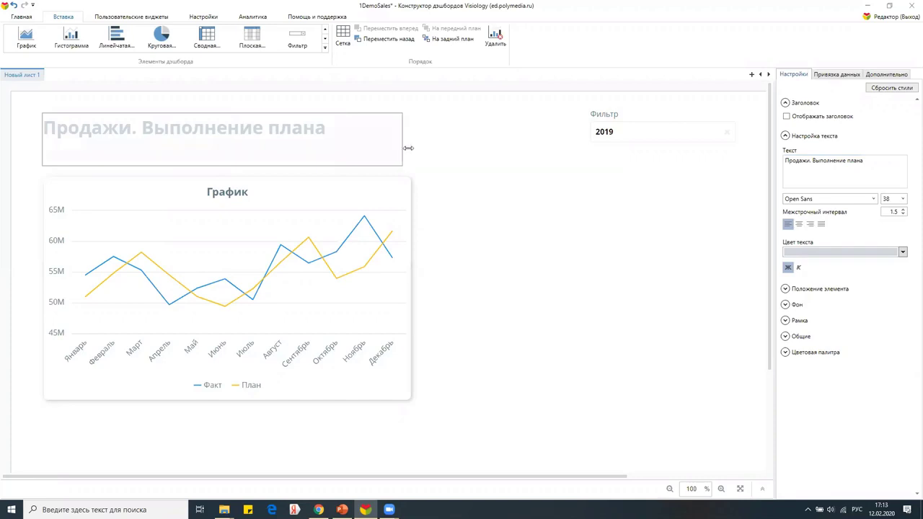
pyautogui.click(902, 251)
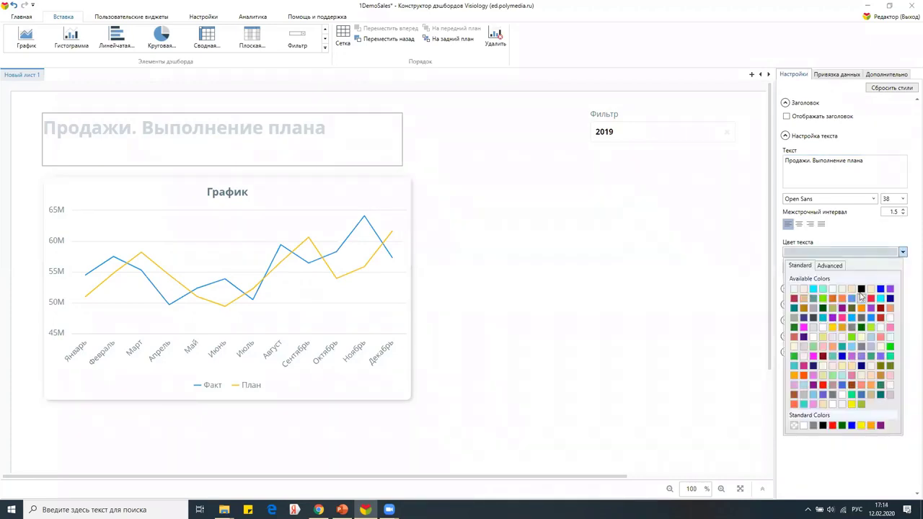
pyautogui.click(861, 290)
pyautogui.click(517, 293)
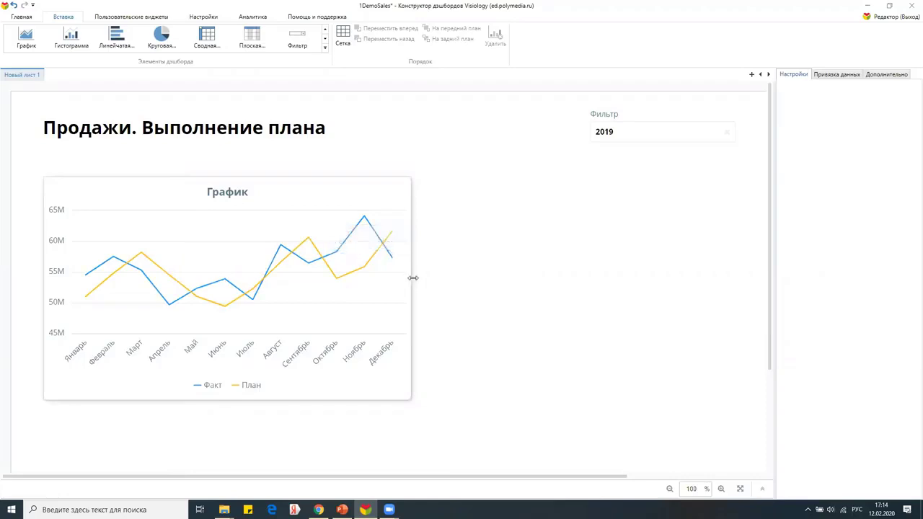
# Narrow the line chart from its right edge and place a new Круговая диаграмма widget beside it.
pyautogui.moveTo(410, 283); pyautogui.dragTo(368, 275)
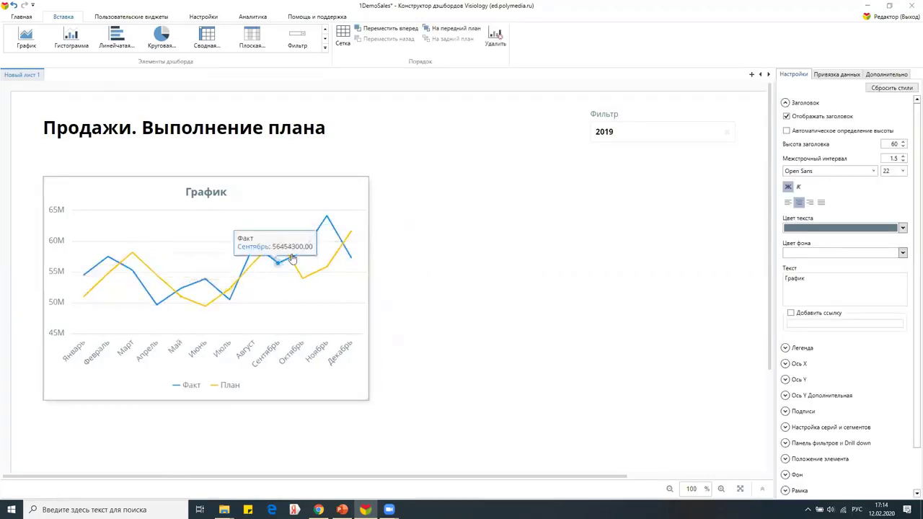
pyautogui.click(160, 38)
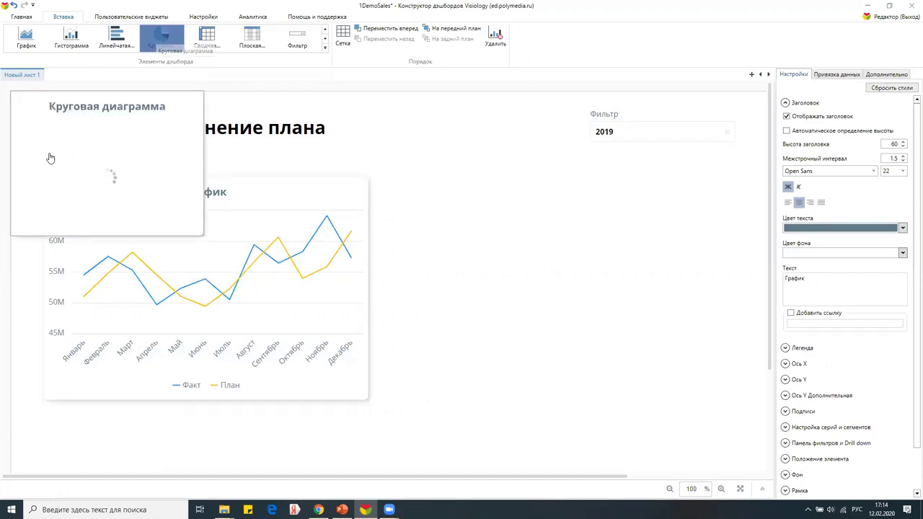
pyautogui.moveTo(51, 158); pyautogui.dragTo(434, 264)
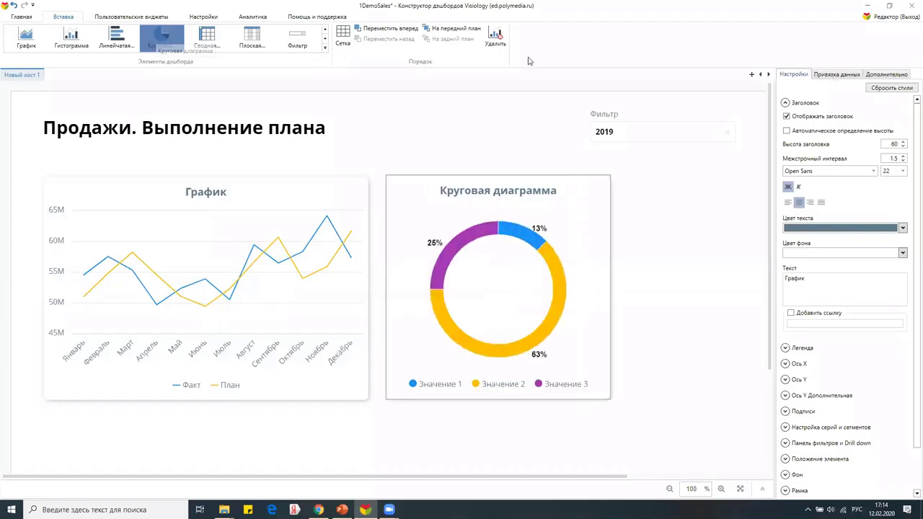
# Set the pie chart's data source to ViQube and add a query with the DemoSales measure group and the Факт measure.
pyautogui.click(831, 76)
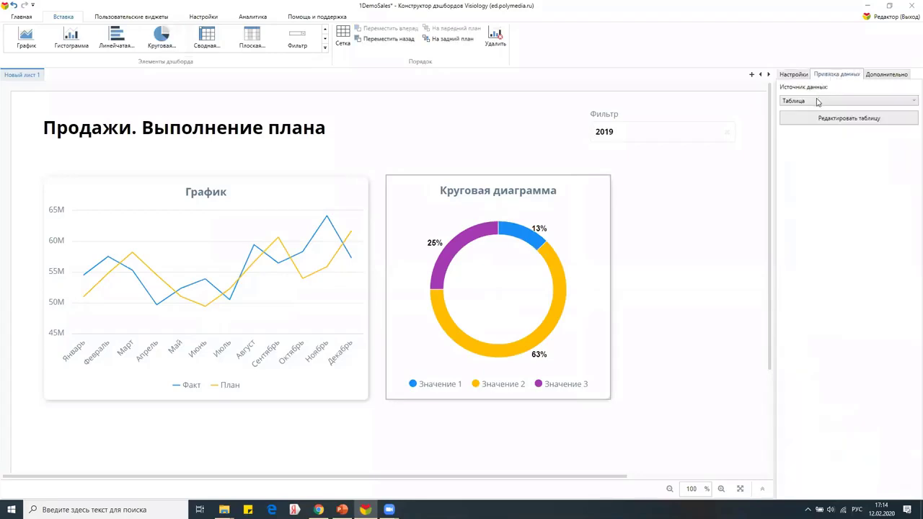
pyautogui.click(817, 101)
pyautogui.click(800, 118)
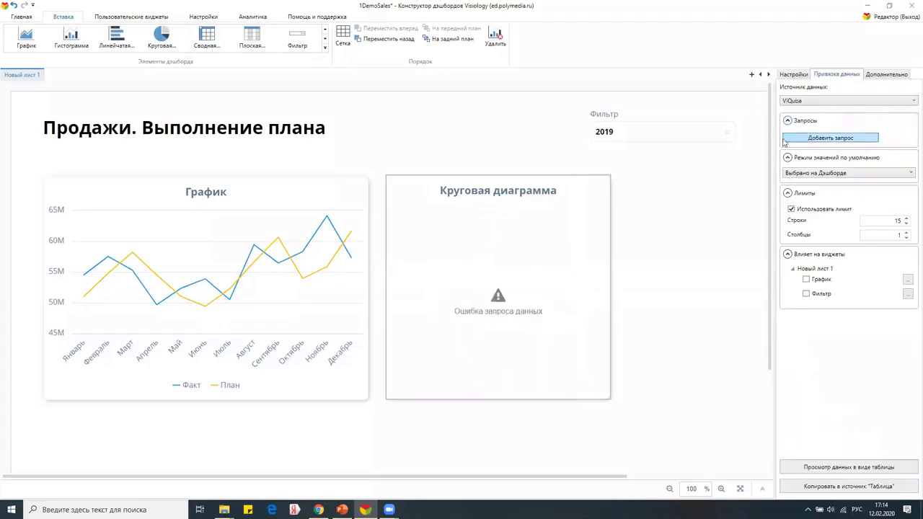
pyautogui.click(784, 139)
pyautogui.click(821, 202)
pyautogui.click(388, 177)
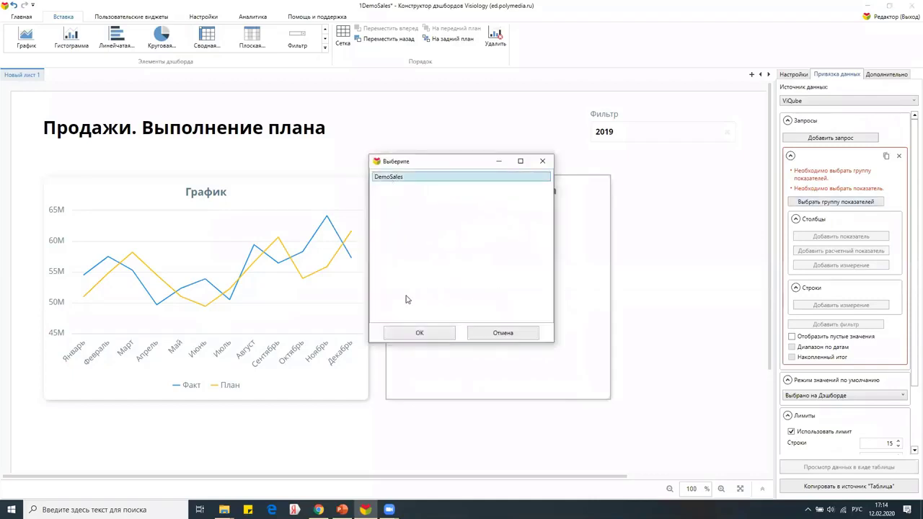
pyautogui.click(440, 329)
pyautogui.click(841, 225)
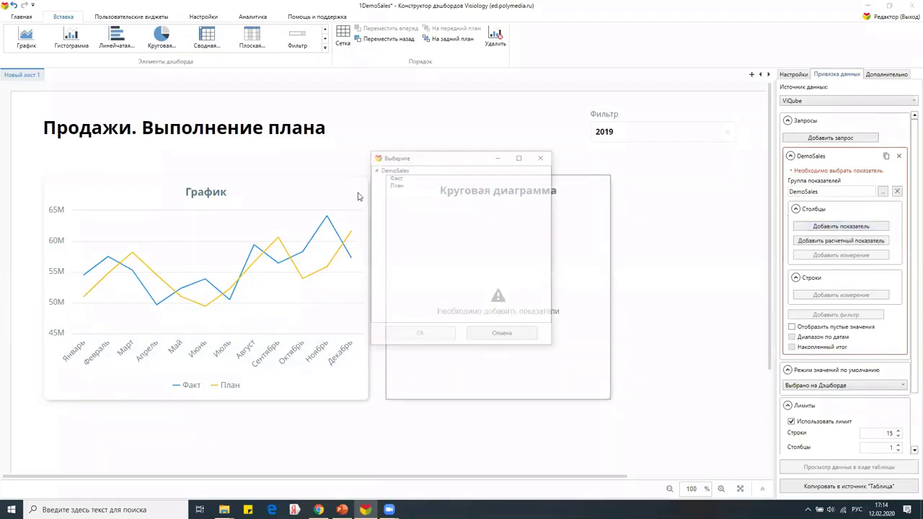
pyautogui.click(393, 178)
pyautogui.click(418, 333)
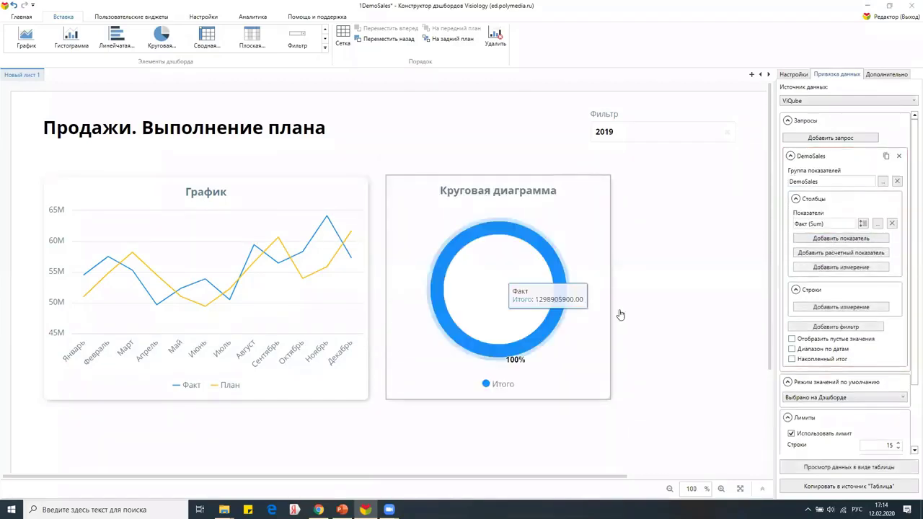
# Add the Направление level of the Направление dimension to the pie chart query's rows and sort by Факт in descending order.
pyautogui.click(813, 308)
pyautogui.click(377, 215)
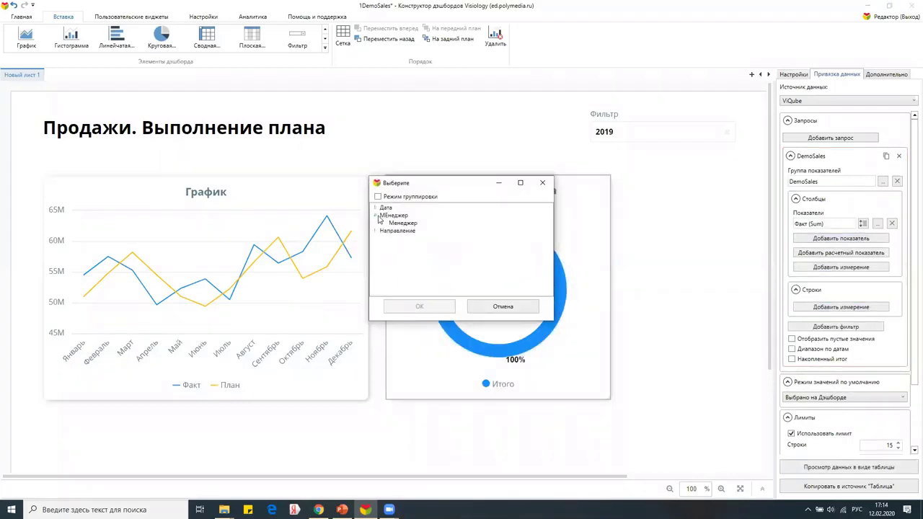
pyautogui.click(376, 230)
pyautogui.click(401, 238)
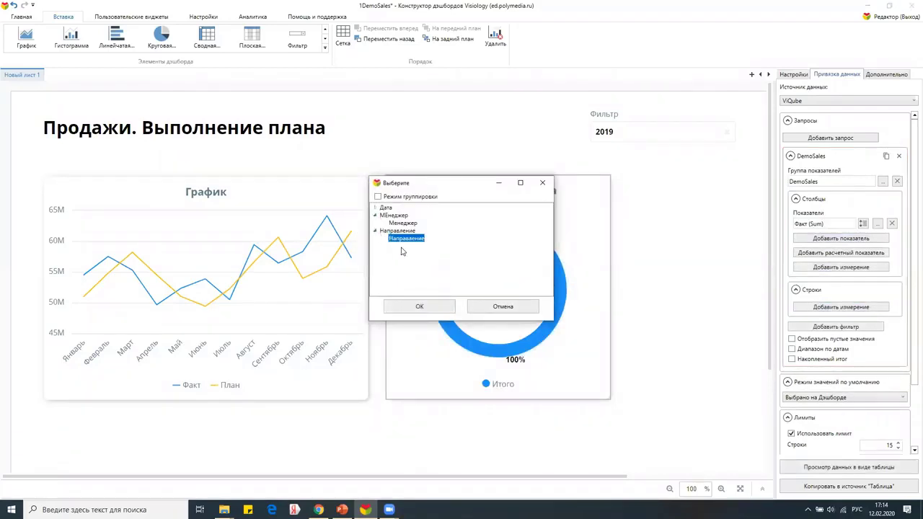
pyautogui.click(418, 308)
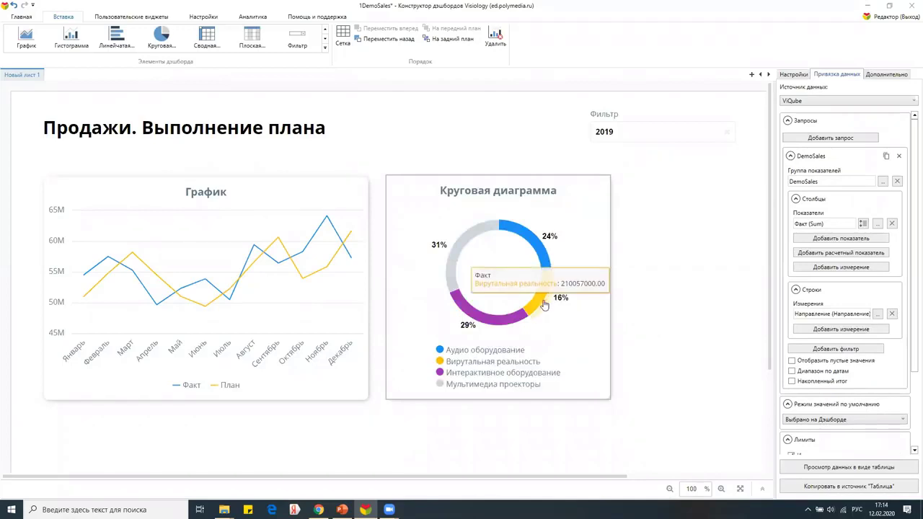
pyautogui.click(862, 223)
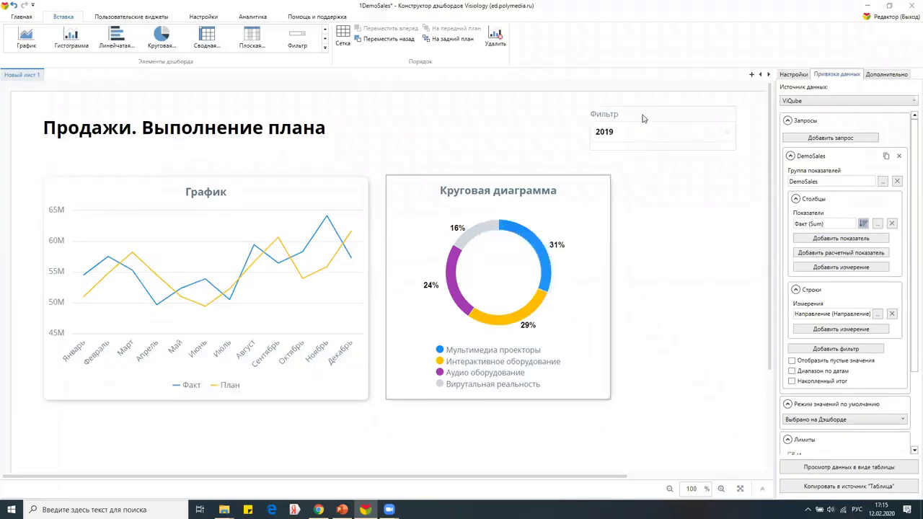
# Make the year filter affect the Круговая диаграмма widget.
pyautogui.click(698, 136)
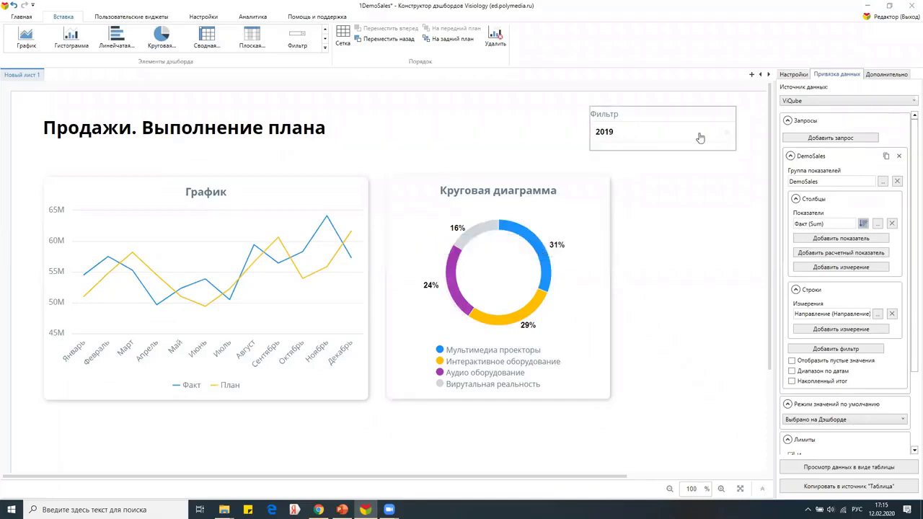
pyautogui.scroll(-3, 891, 257)
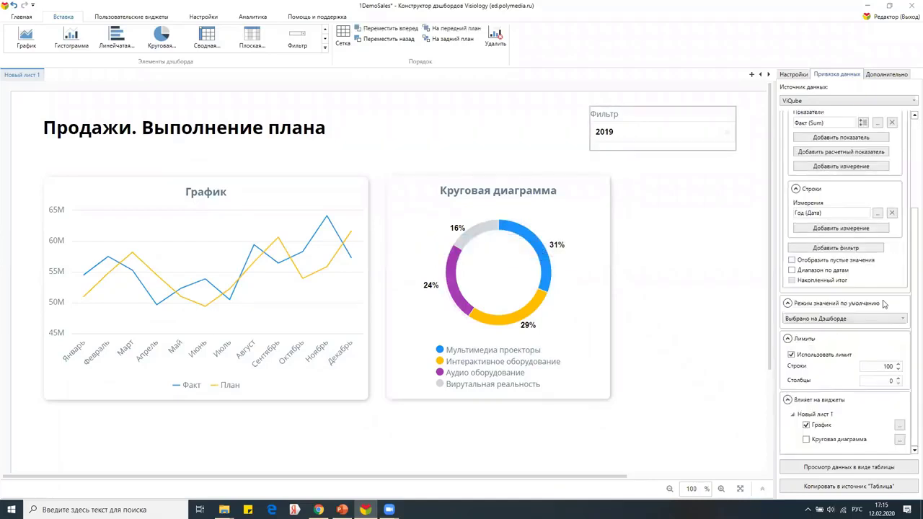
pyautogui.click(807, 439)
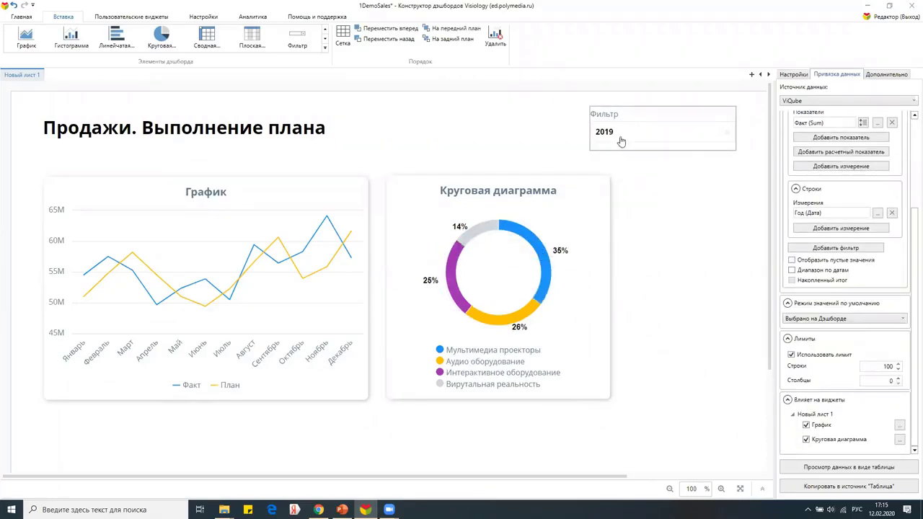
# Place a new Гистограмма widget beside the pie chart, match its height to the neighboring charts and widen it toward the sheet's right edge.
pyautogui.click(740, 489)
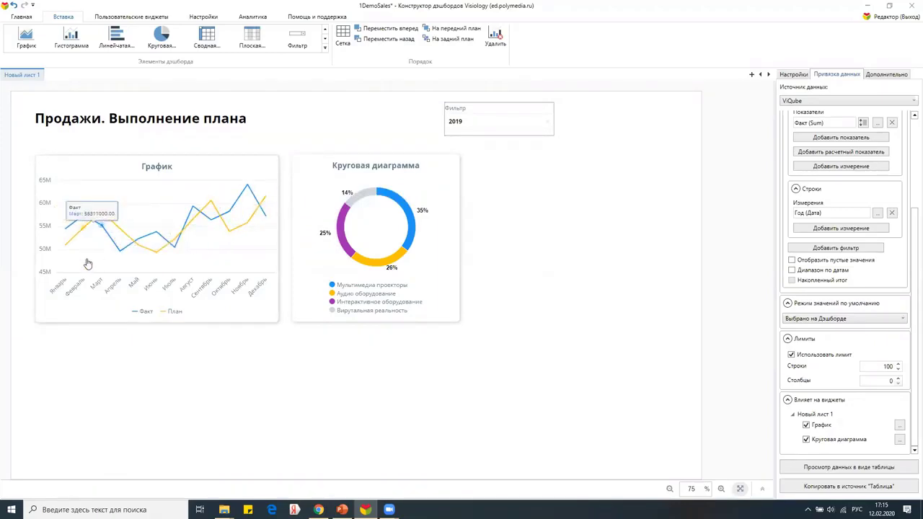
pyautogui.click(417, 307)
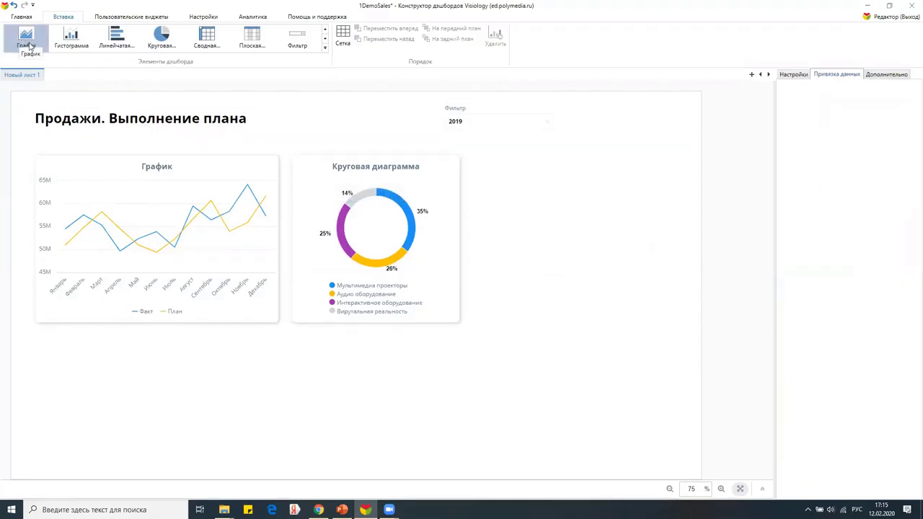
pyautogui.moveTo(62, 45); pyautogui.dragTo(511, 191)
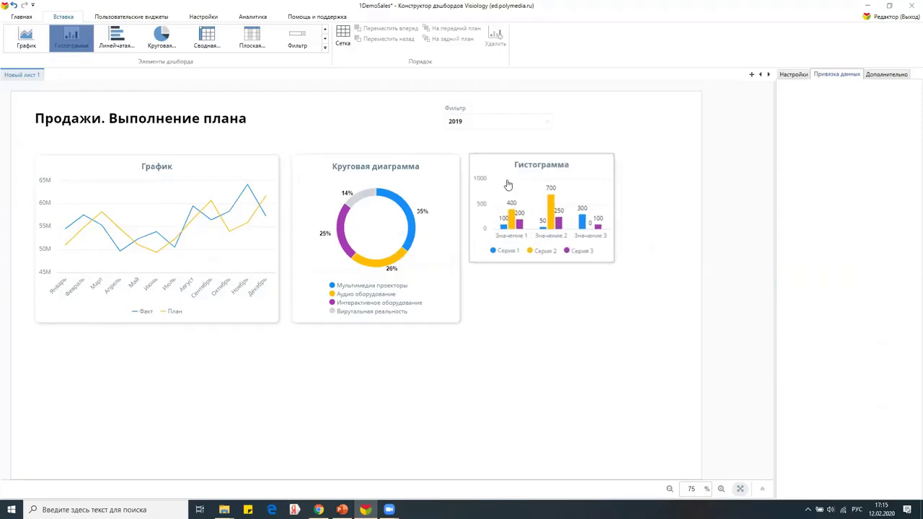
pyautogui.moveTo(531, 297); pyautogui.dragTo(536, 322)
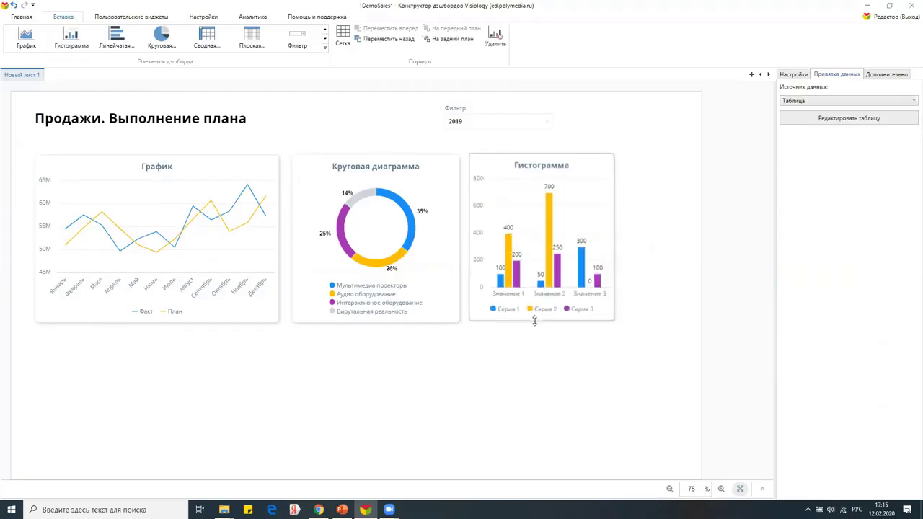
pyautogui.moveTo(614, 245); pyautogui.dragTo(688, 240)
# Set the histogram's data source to ViQube and add a query using the DemoSales measure group.
pyautogui.click(843, 100)
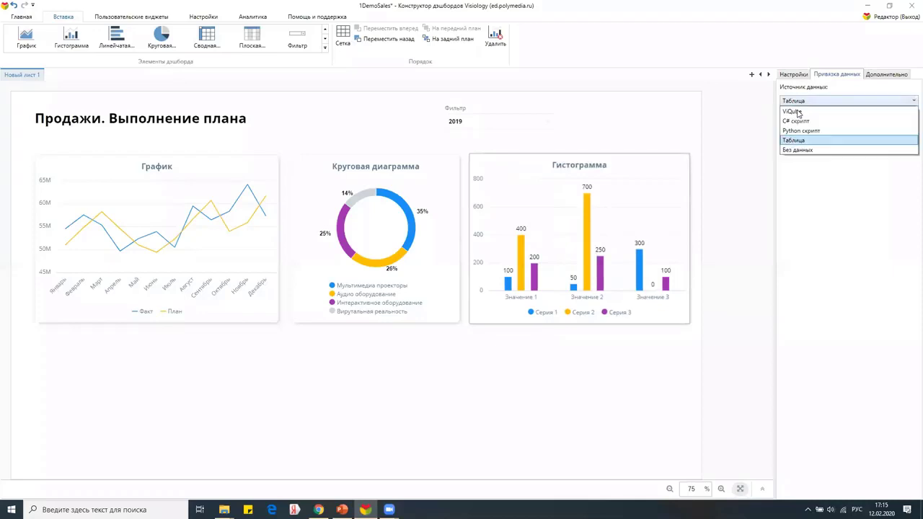
pyautogui.click(802, 111)
pyautogui.click(810, 139)
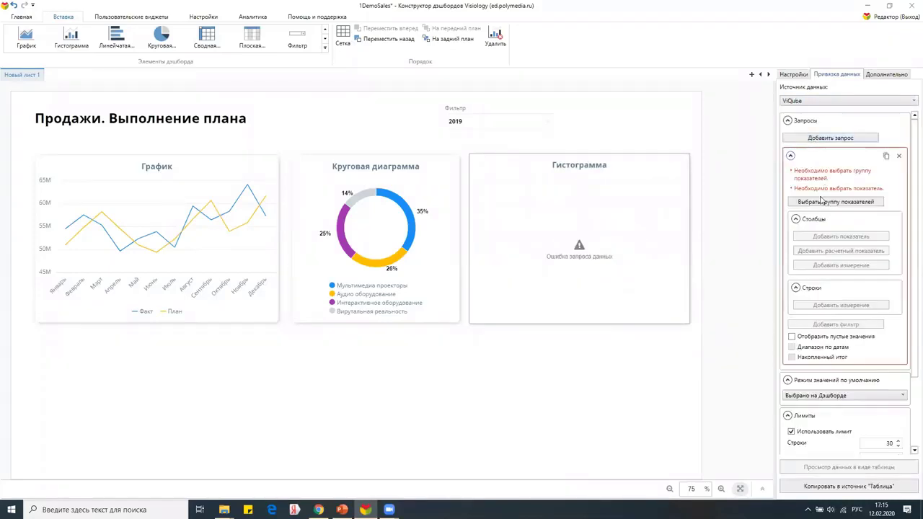
pyautogui.click(822, 202)
pyautogui.click(445, 177)
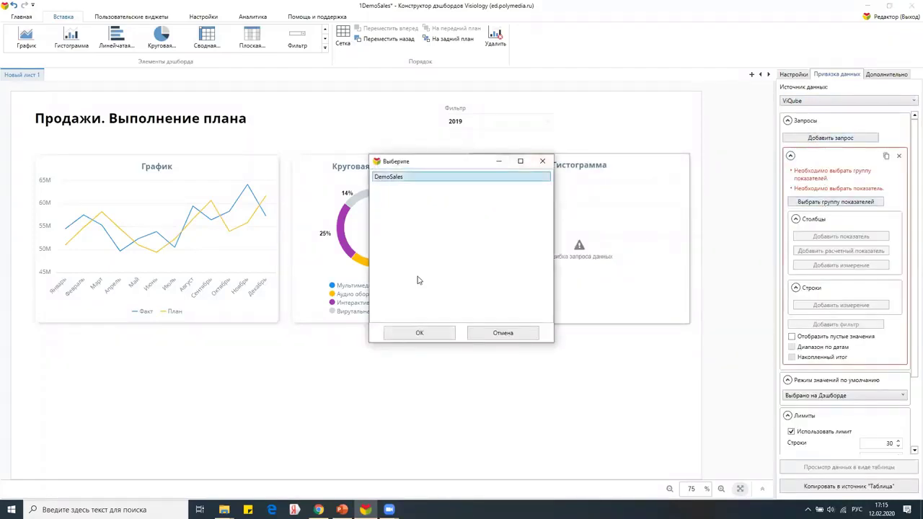
pyautogui.click(420, 333)
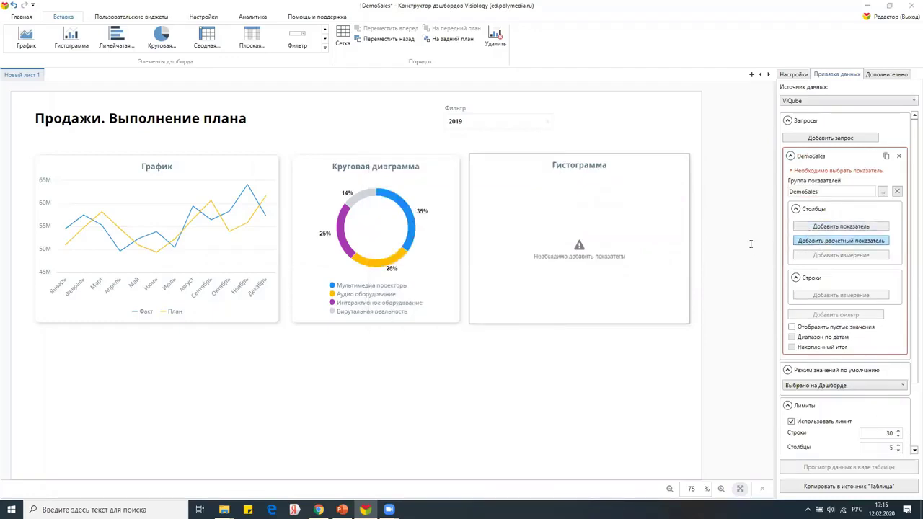
# Start a calculated measure for the histogram query and name it "Выполнение плана".
pyautogui.click(840, 240)
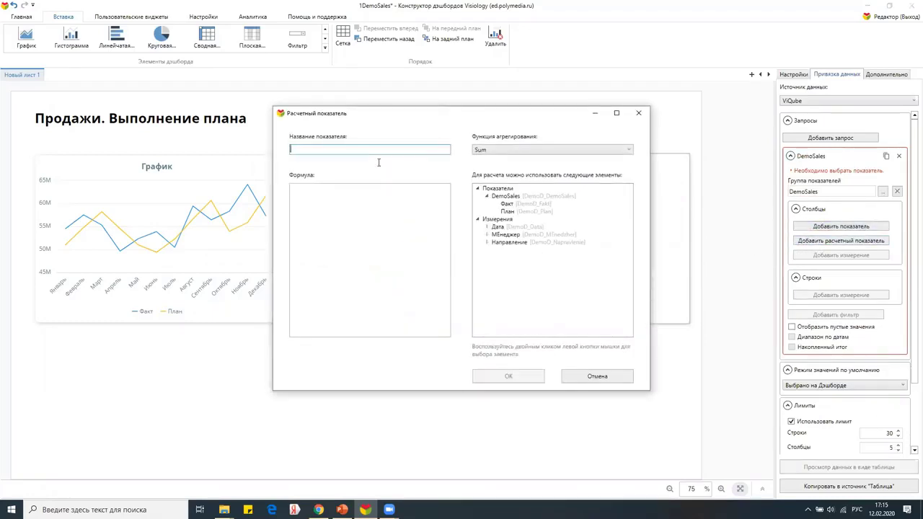
pyautogui.write('Выполнение плана')
pyautogui.click(417, 228)
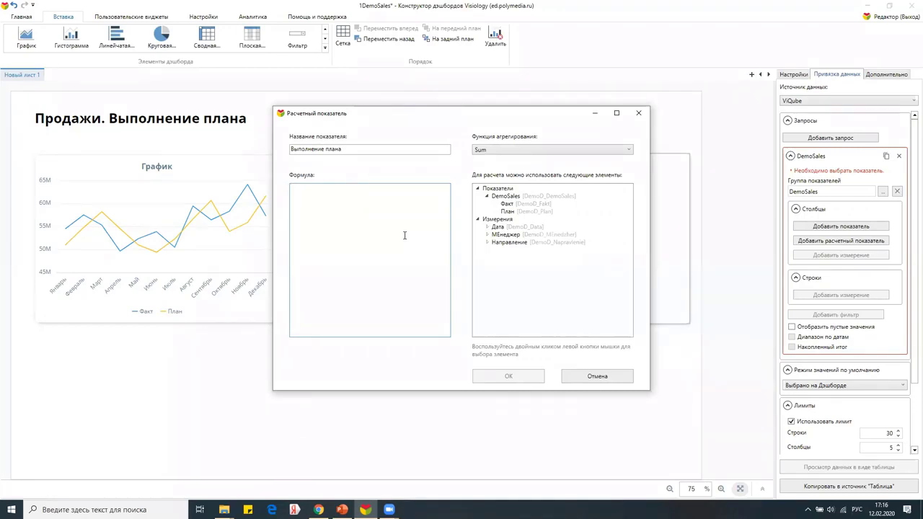
pyautogui.click(405, 235)
# Switch to the browser to examine the План and Факт columns in the ViQube source data, and return to the dashboard designer.
pyautogui.click(318, 510)
pyautogui.click(393, 217)
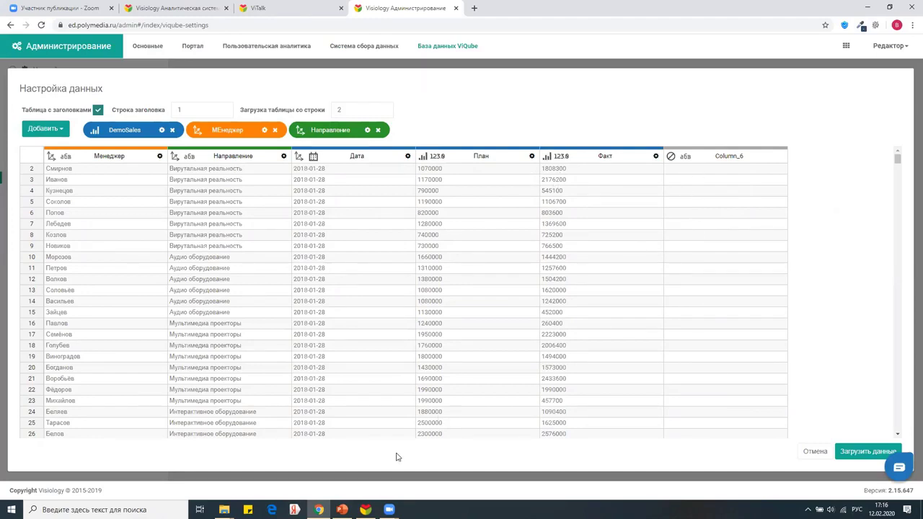
pyautogui.click(365, 510)
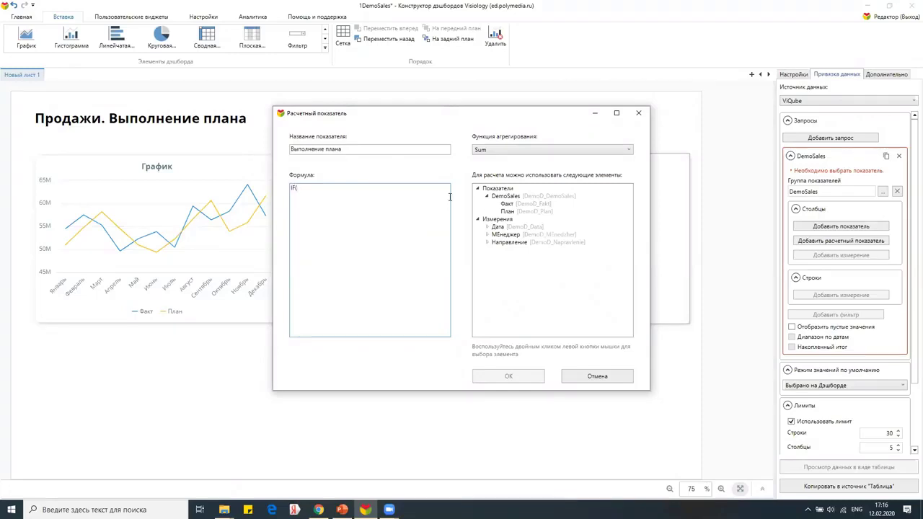
# Enter the formula IF([DemoD_Fakt]>=[DemoD_Plan],1,0), copy it and add the calculated measure to the histogram query.
pyautogui.doubleClick(507, 204)
pyautogui.click(363, 196)
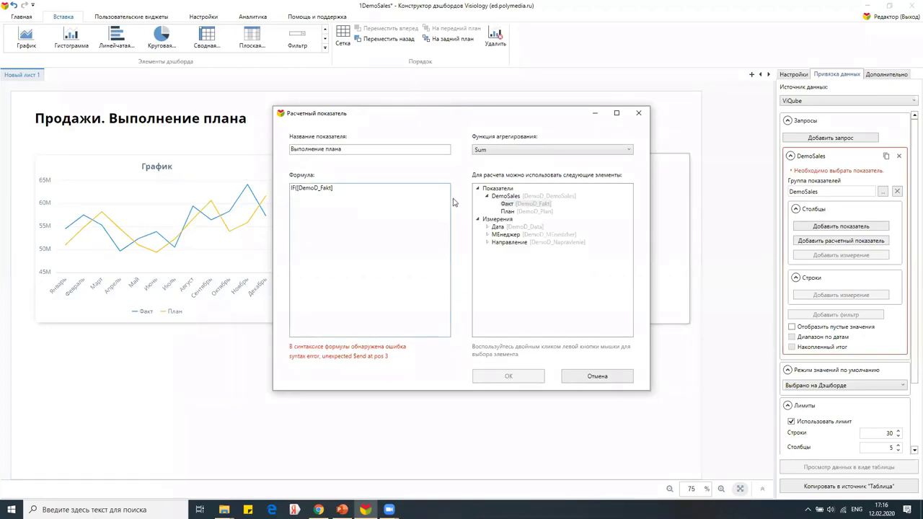
pyautogui.write('>=')
pyautogui.click(507, 211)
pyautogui.doubleClick(508, 211)
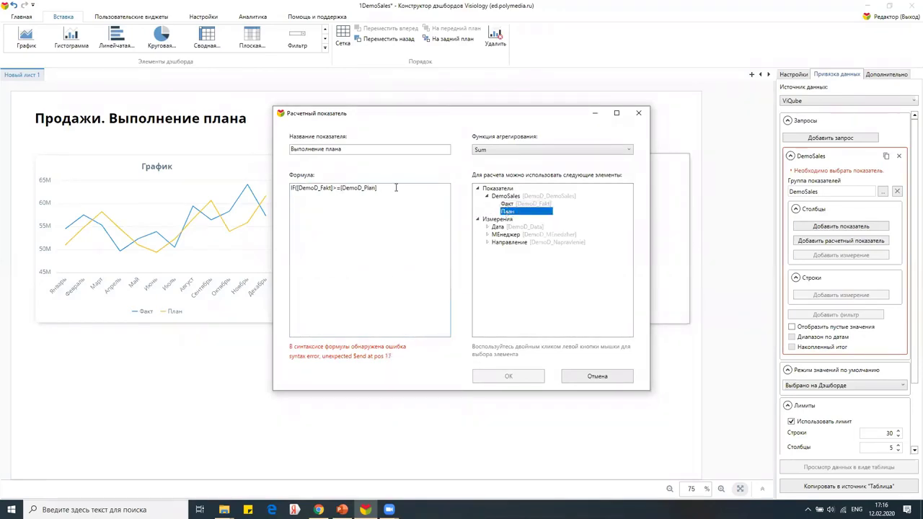
pyautogui.click(377, 194)
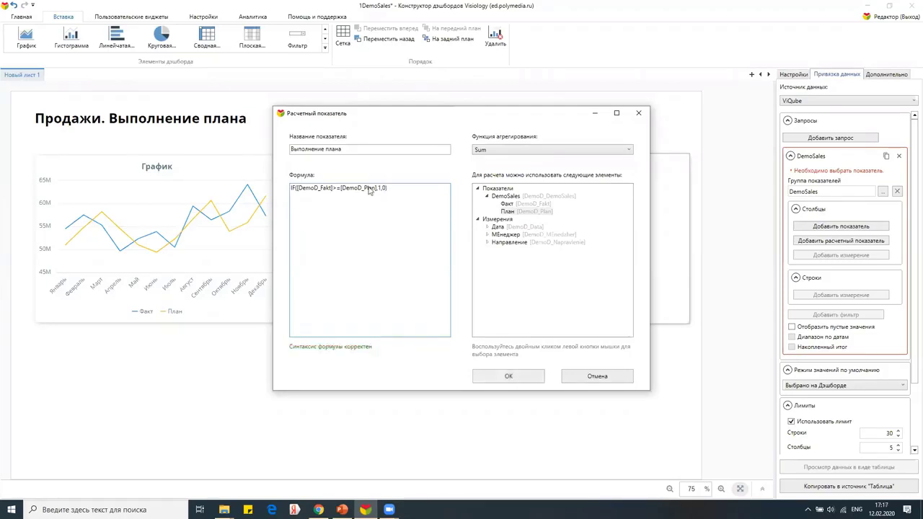
pyautogui.hotkey('ctrl', 'a')
pyautogui.hotkey('ctrl', 'c')
pyautogui.click(507, 375)
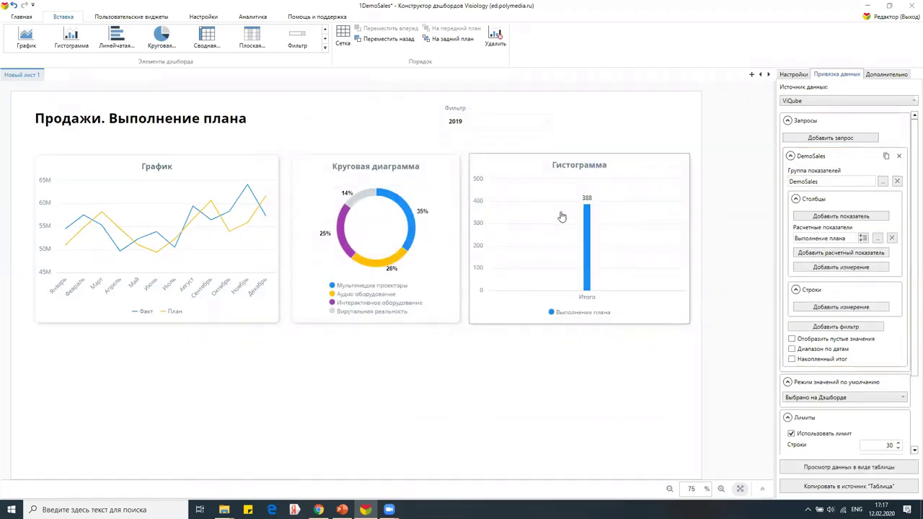
# Move the year filter widget above the histogram, aligned with its right edge.
pyautogui.moveTo(575, 109); pyautogui.dragTo(632, 112)
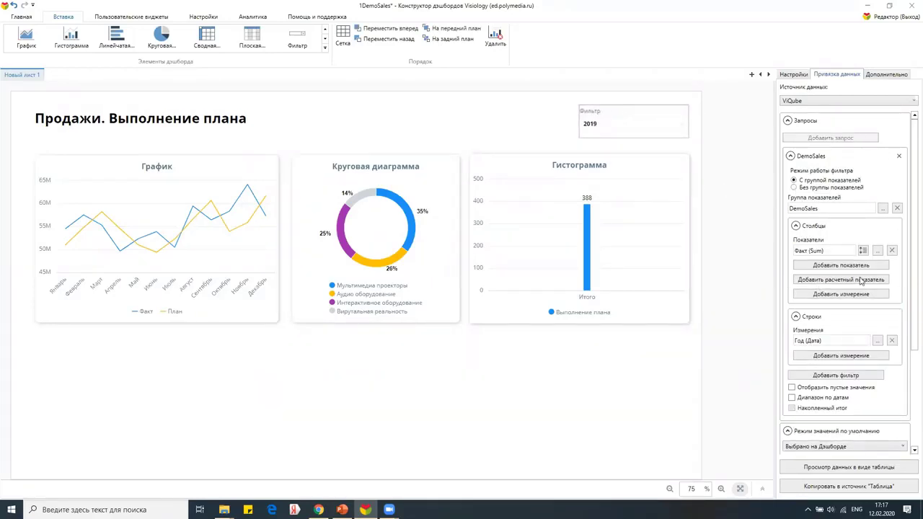
# Make the year filter affect the Гистограмма widget, and add the Месяц dimension from Дата to the histogram's rows.
pyautogui.scroll(-3, 860, 281)
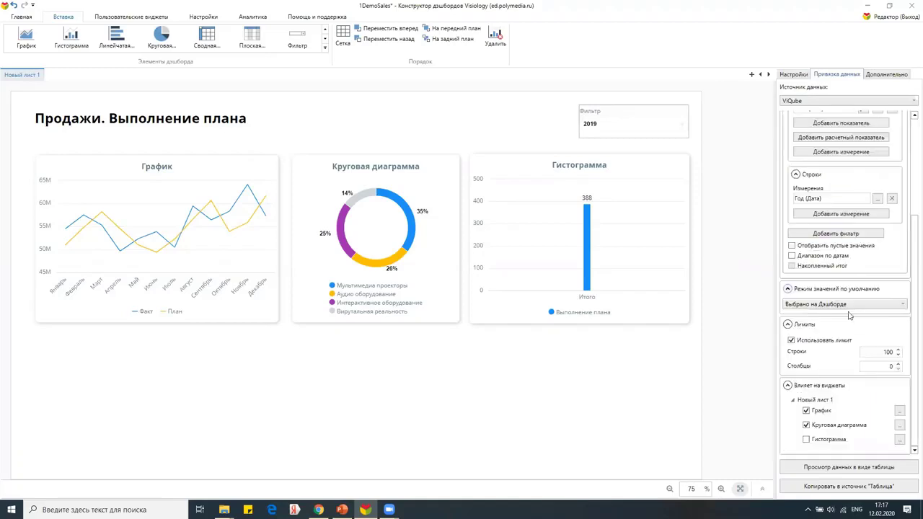
pyautogui.click(539, 246)
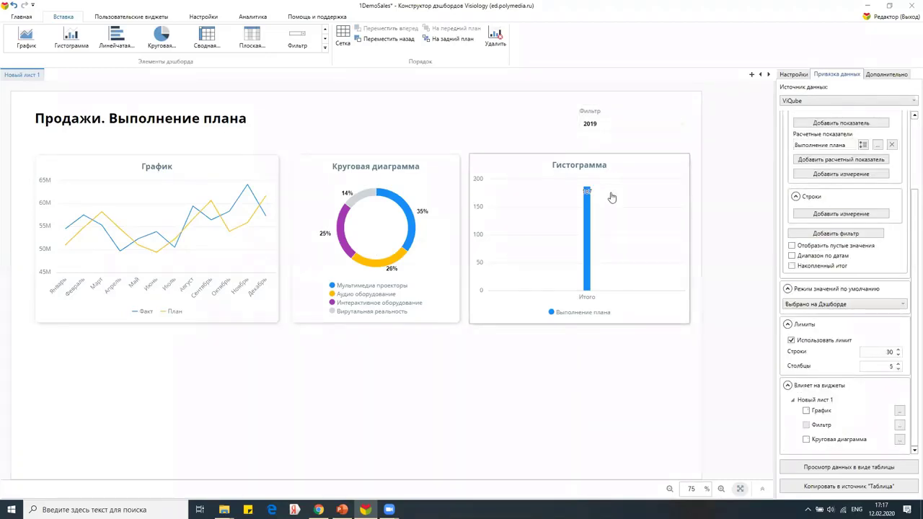
pyautogui.scroll(2, 833, 209)
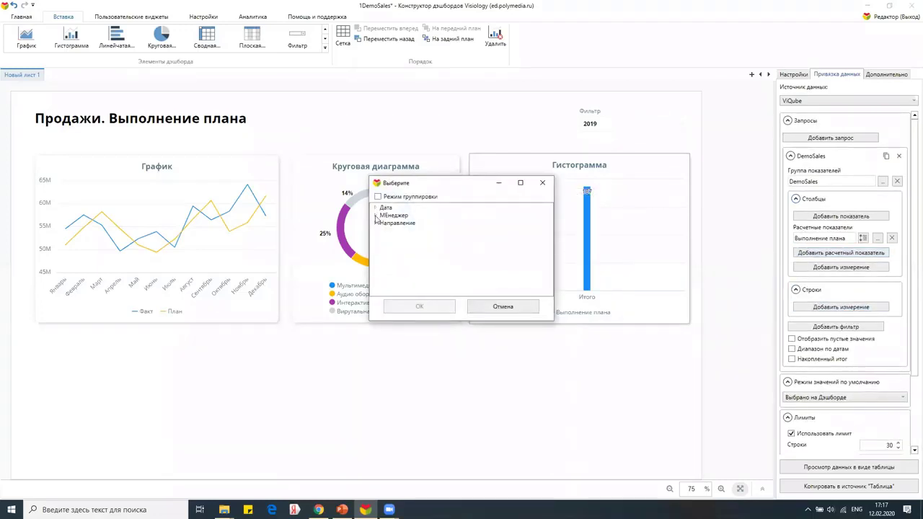
pyautogui.click(375, 208)
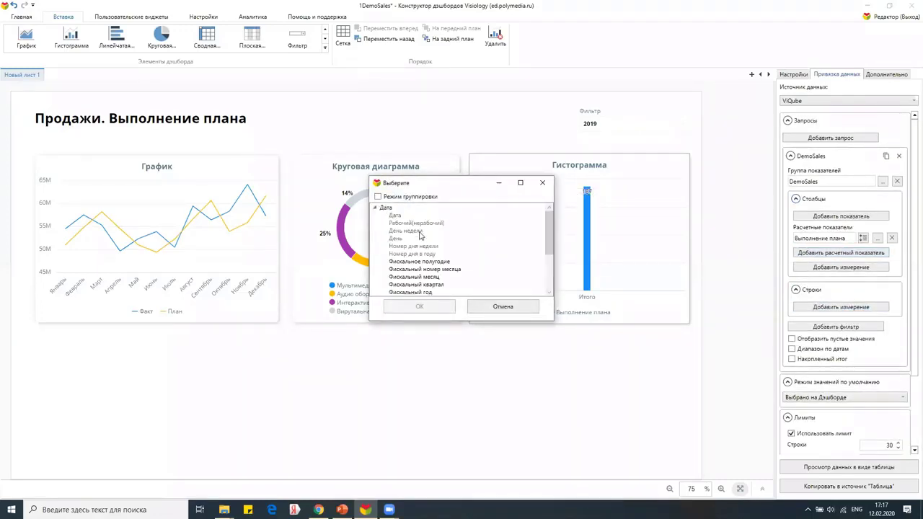
pyautogui.scroll(-3, 404, 252)
pyautogui.click(396, 246)
pyautogui.click(406, 306)
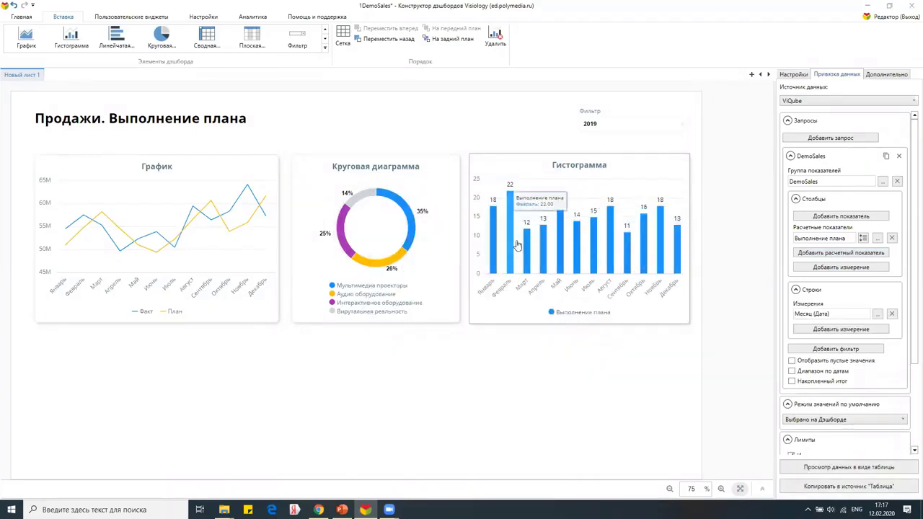
# Make the pie chart affect the Гистограмма widget and filter by its Мультимедиа проекторы slice.
pyautogui.click(433, 180)
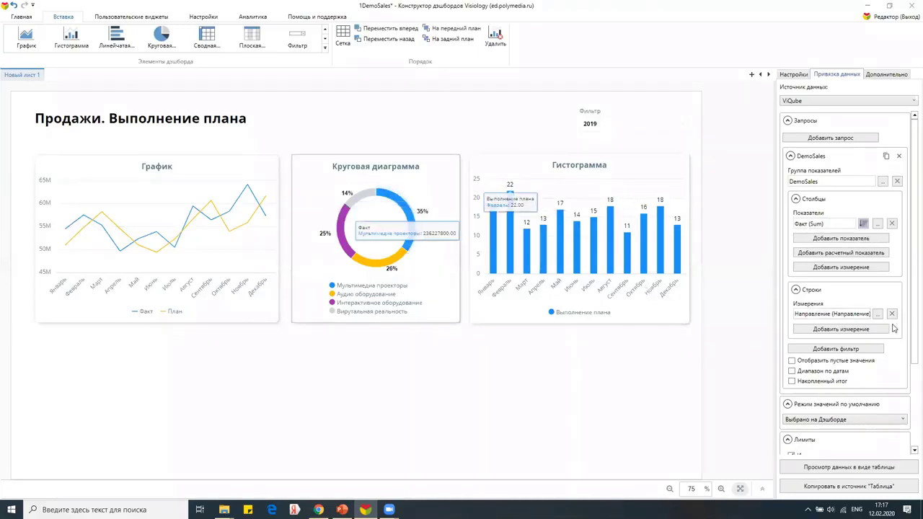
pyautogui.scroll(-3, 851, 324)
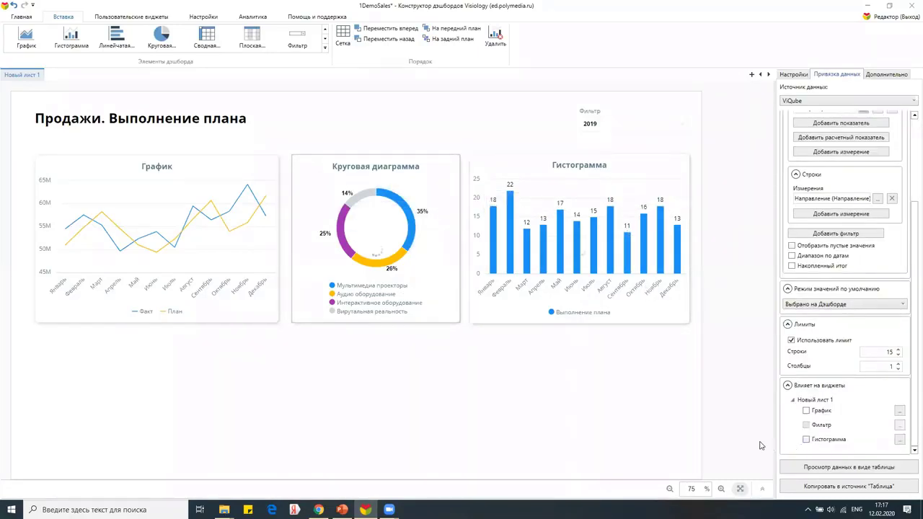
pyautogui.moveTo(412, 235)
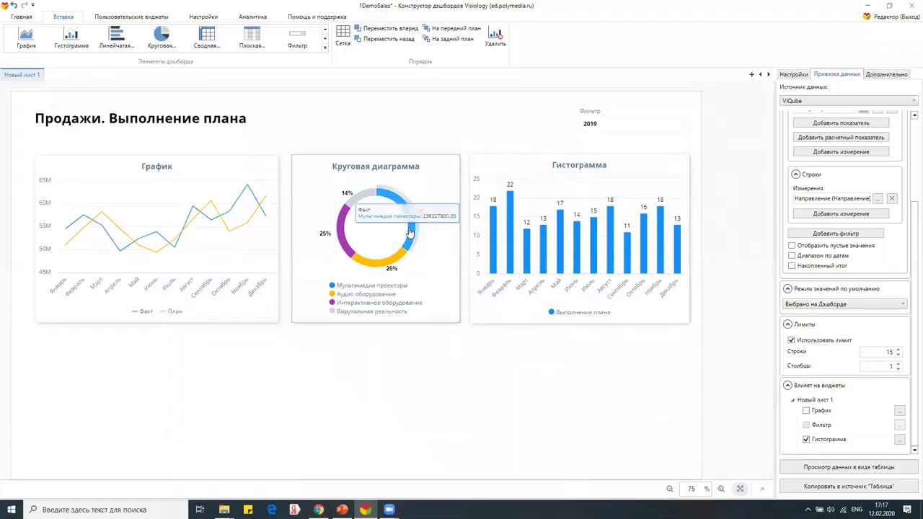
pyautogui.click(409, 232)
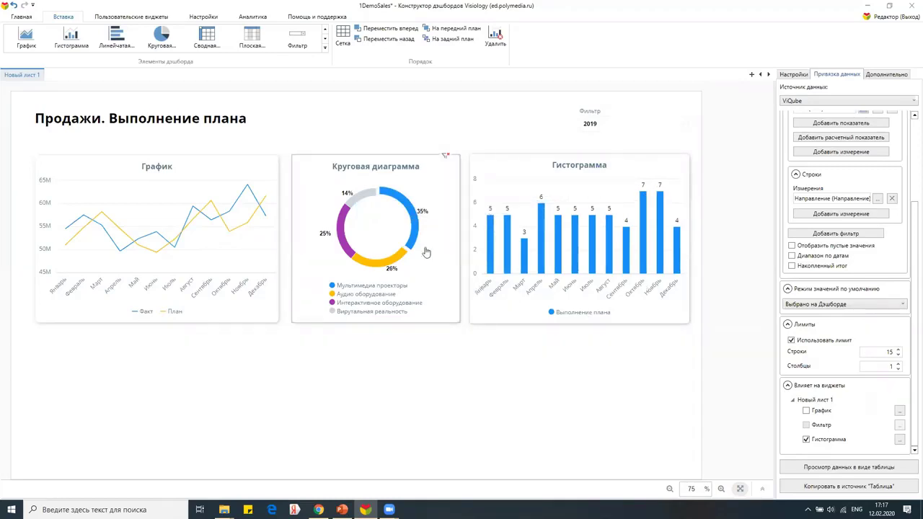
# Add a calculated measure "Невыполненный план" with the formula IF([DemoD_Fakt]<[DemoD_Plan],1,0) to the histogram query.
pyautogui.click(531, 178)
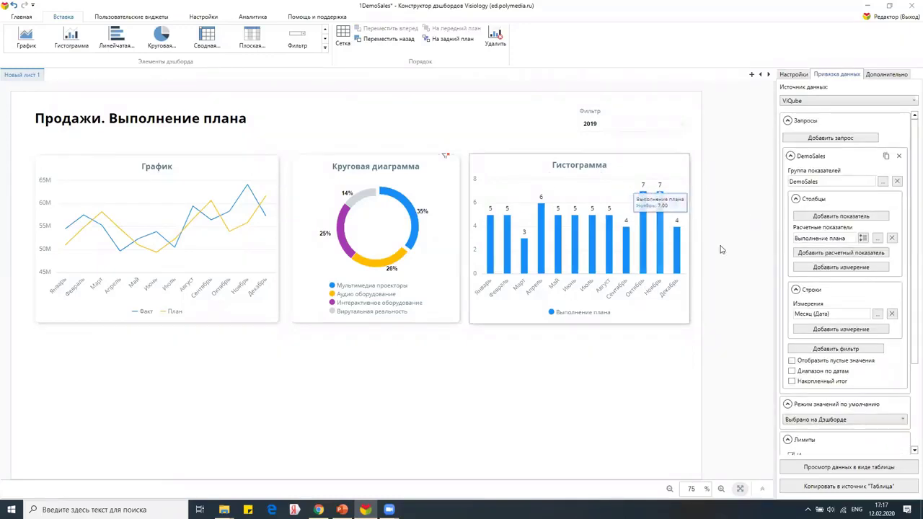
pyautogui.click(822, 254)
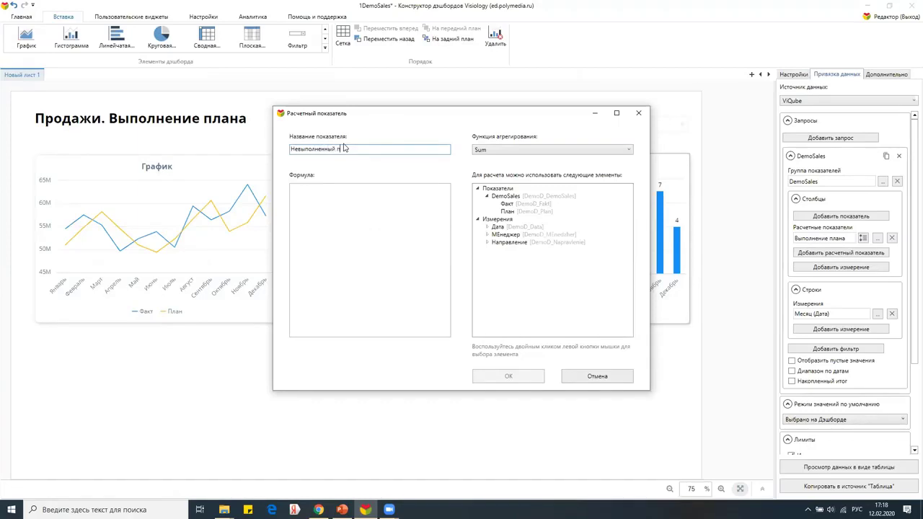
pyautogui.press('Tab')
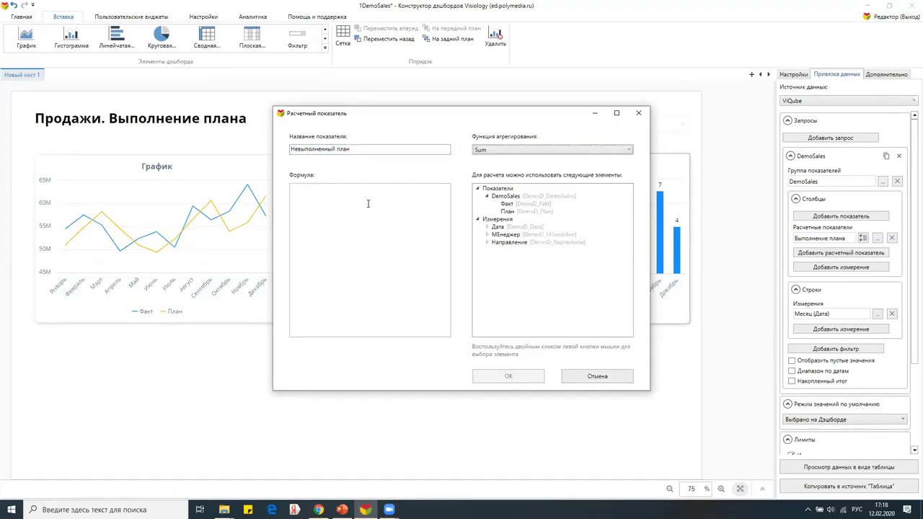
pyautogui.click(368, 204)
pyautogui.hotkey('ctrl', 'v')
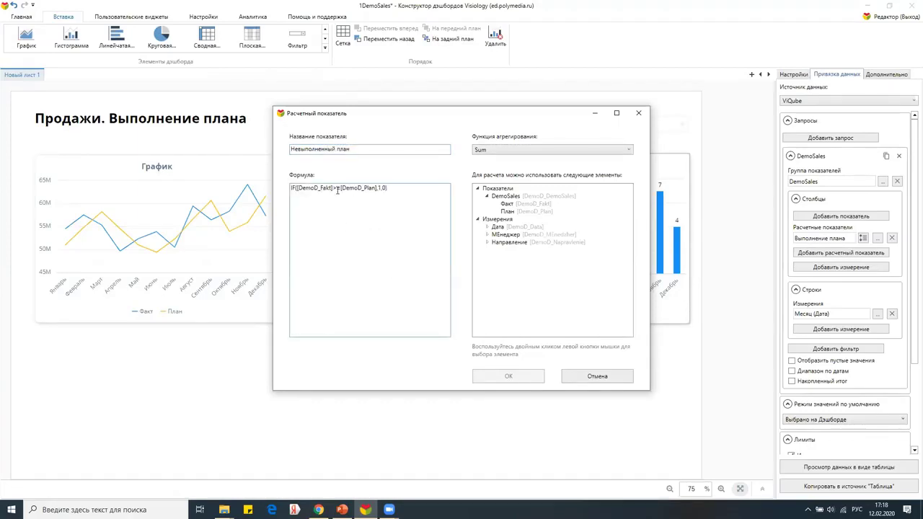
pyautogui.write('<')
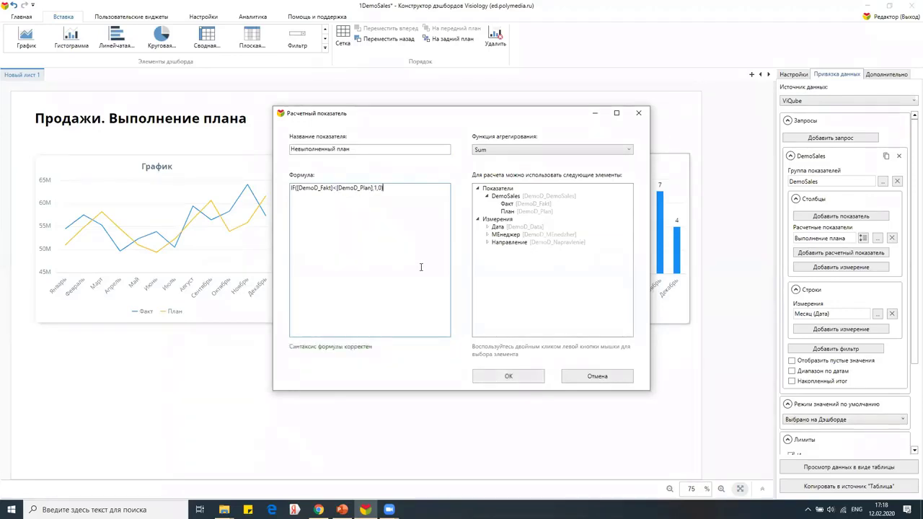
pyautogui.click(519, 375)
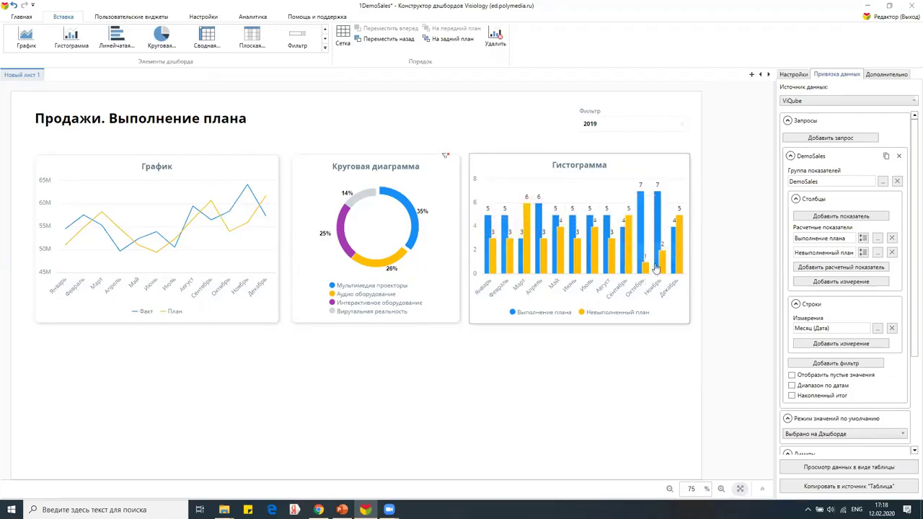
# Enable stacking (накопление) for the histogram's columns.
pyautogui.click(791, 76)
pyautogui.click(785, 103)
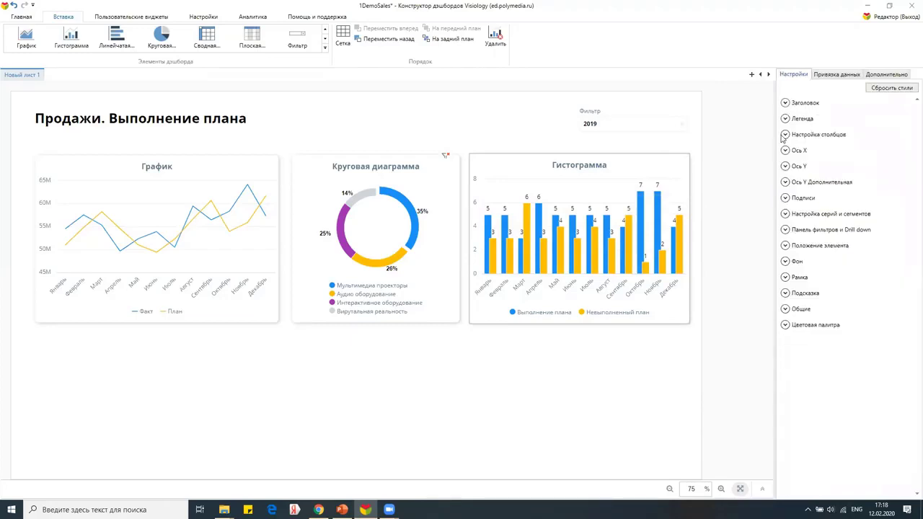
pyautogui.click(785, 135)
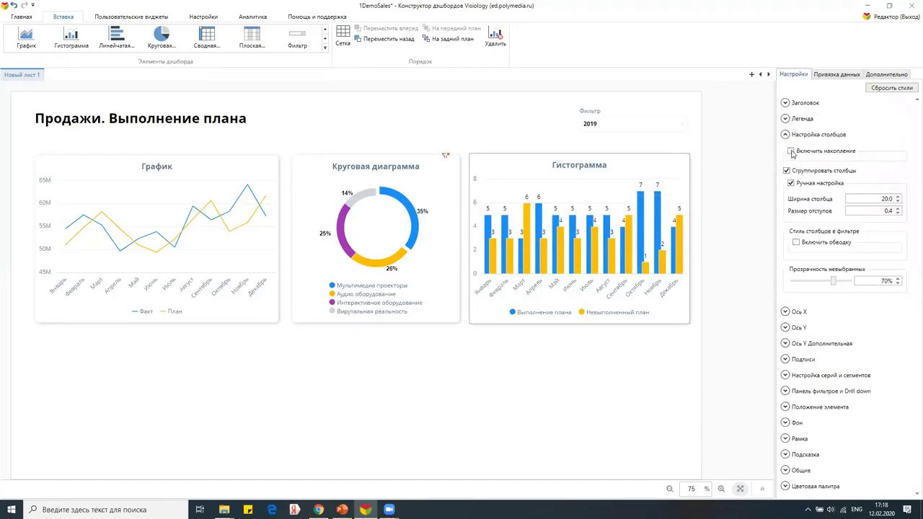
pyautogui.click(791, 151)
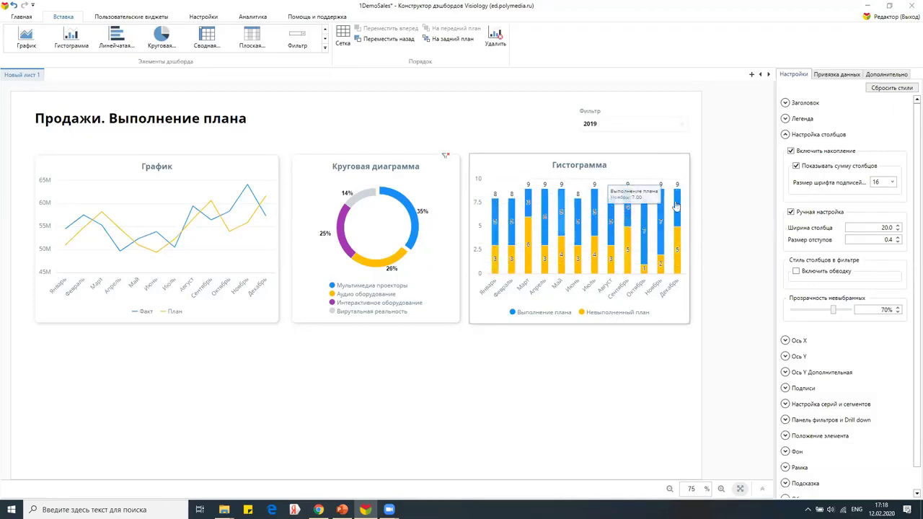
# Hide the histogram's individual point/column labels, and toggle the display of the column sums off and back on.
pyautogui.click(785, 388)
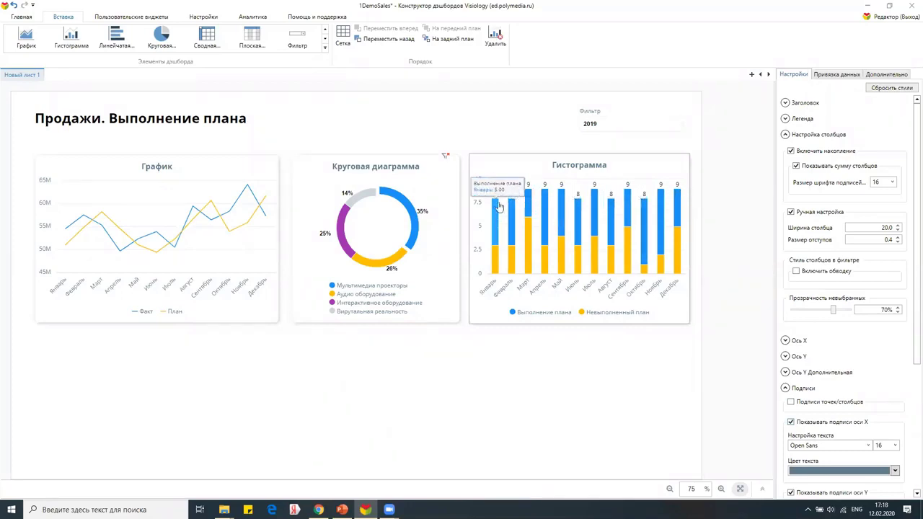
pyautogui.click(796, 167)
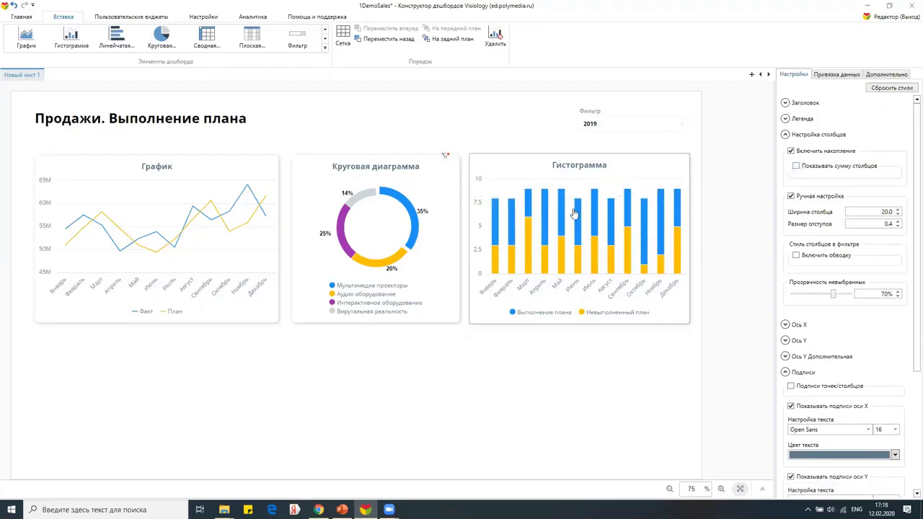
pyautogui.click(795, 166)
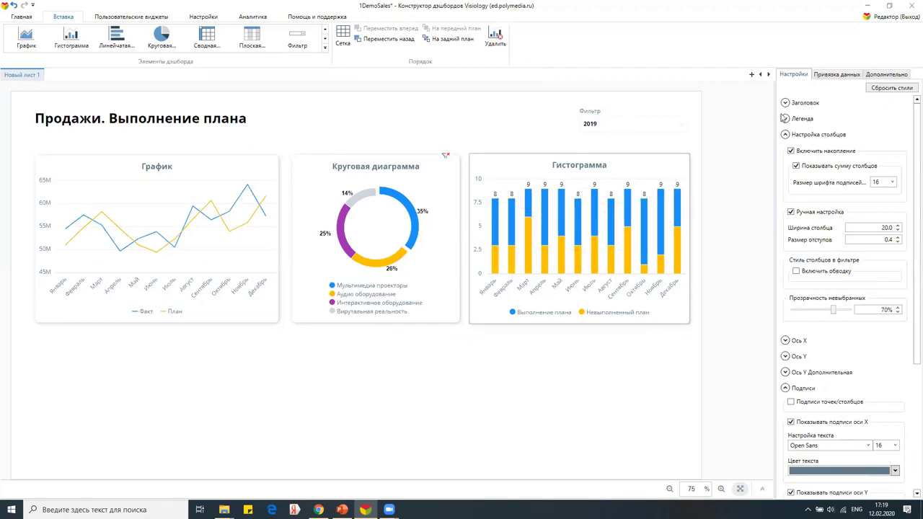
# Clear the pie chart's Мультимедиа проекторы selection and apply it again to check its effect on the histogram.
pyautogui.click(409, 218)
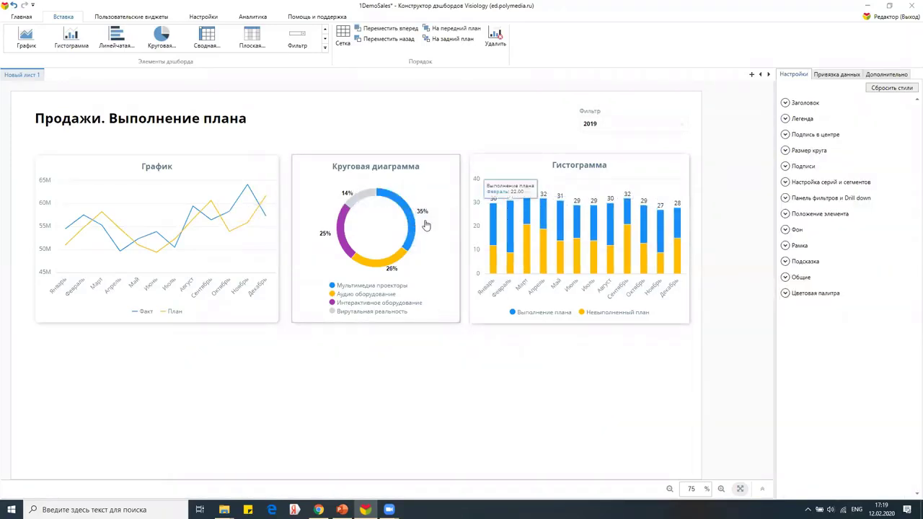
pyautogui.click(409, 229)
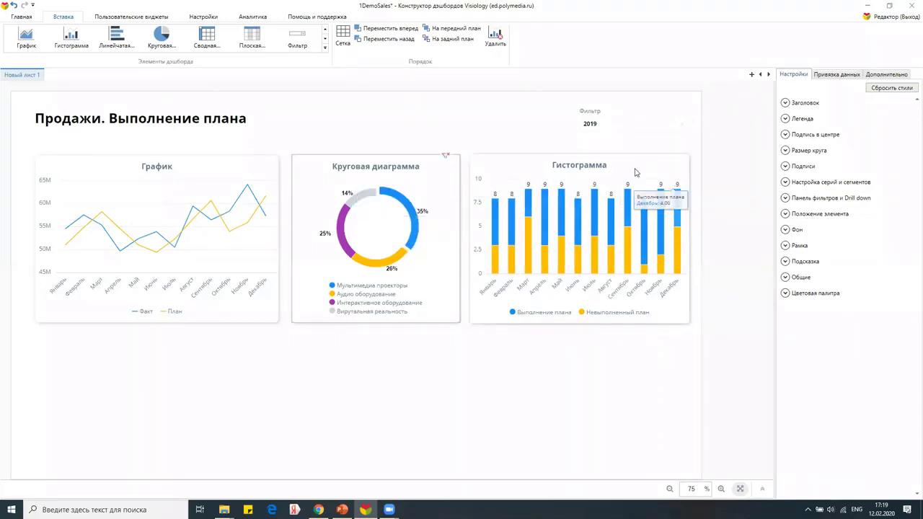
# Add the Менеджер dimension to the histogram's rows alongside Месяц.
pyautogui.click(632, 247)
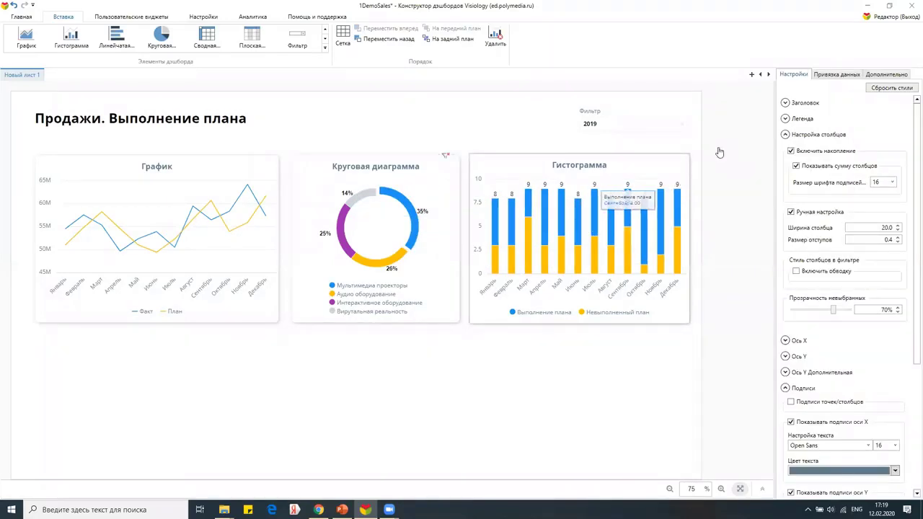
pyautogui.click(836, 74)
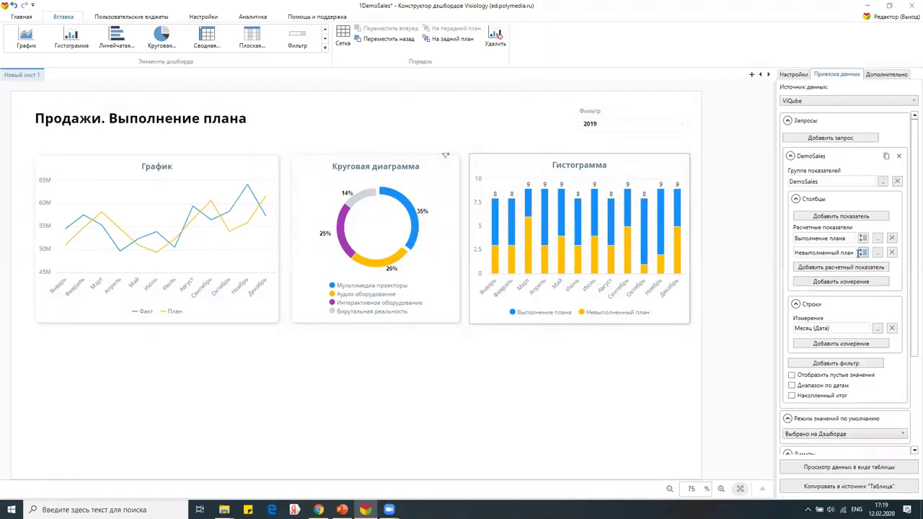
pyautogui.scroll(1, 845, 258)
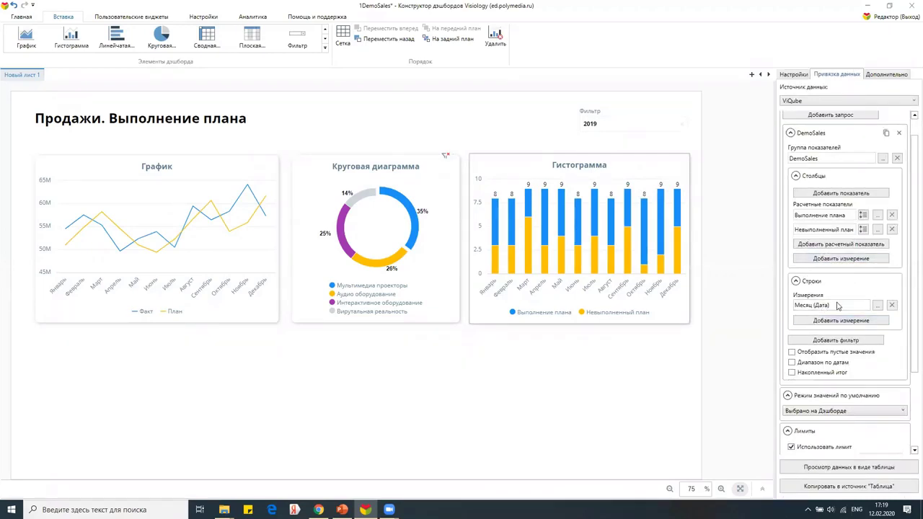
pyautogui.click(840, 320)
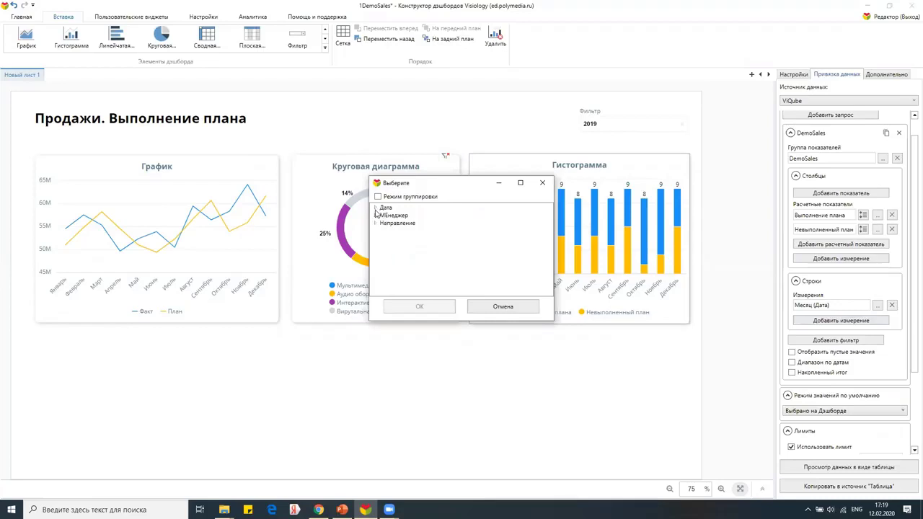
pyautogui.click(374, 215)
pyautogui.click(401, 223)
pyautogui.click(419, 306)
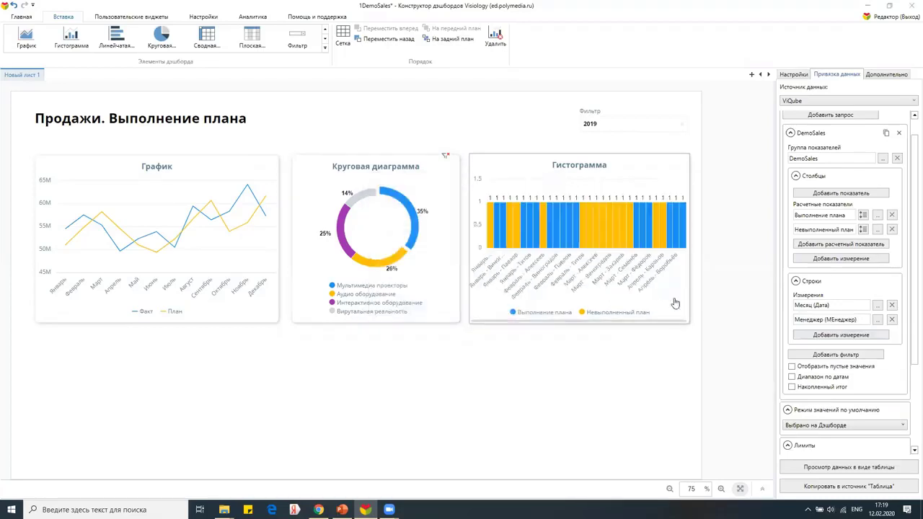
# Enable Drill down for the histogram.
pyautogui.click(795, 76)
pyautogui.click(785, 134)
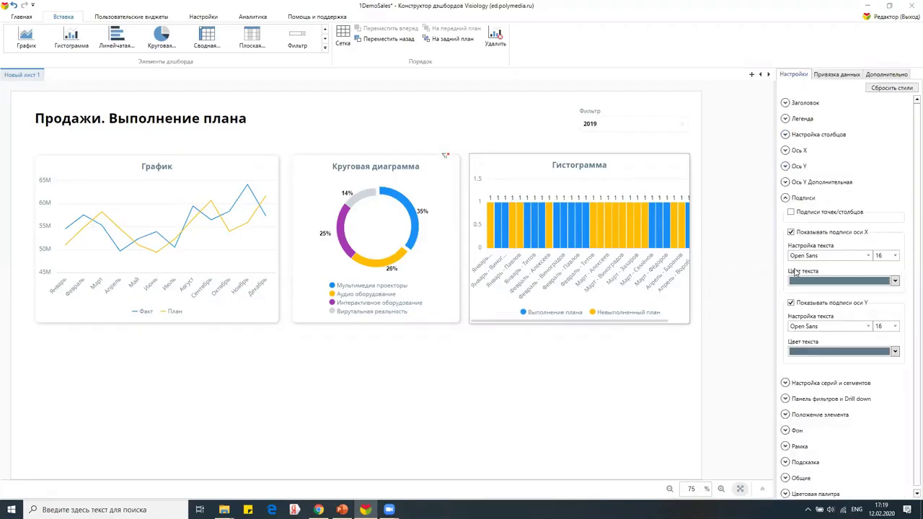
pyautogui.click(785, 199)
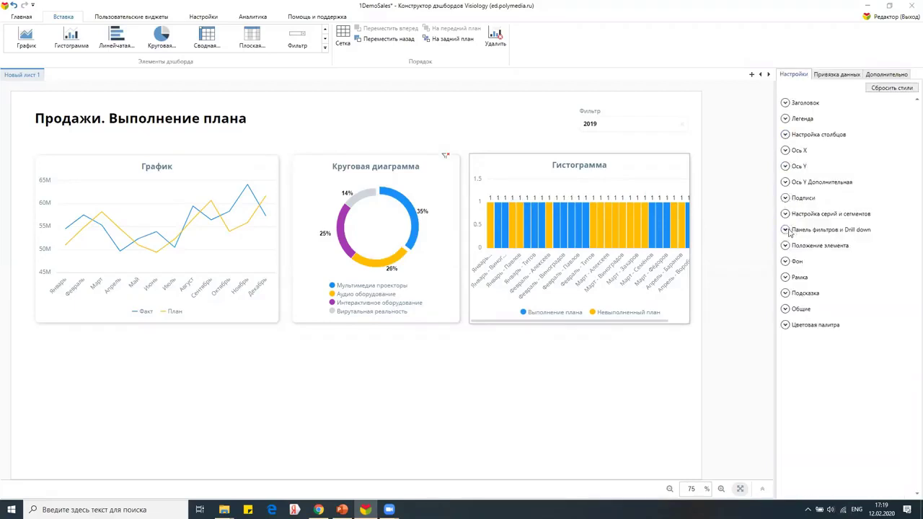
pyautogui.click(785, 229)
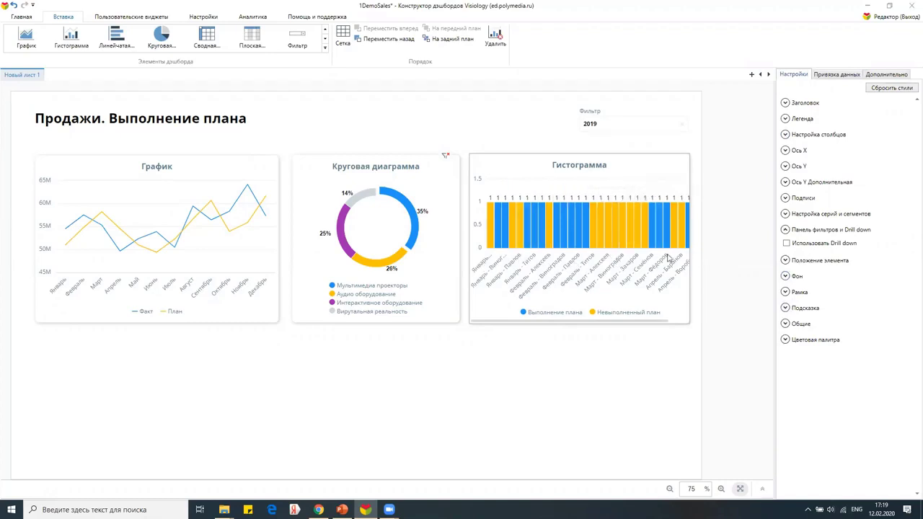
pyautogui.click(786, 243)
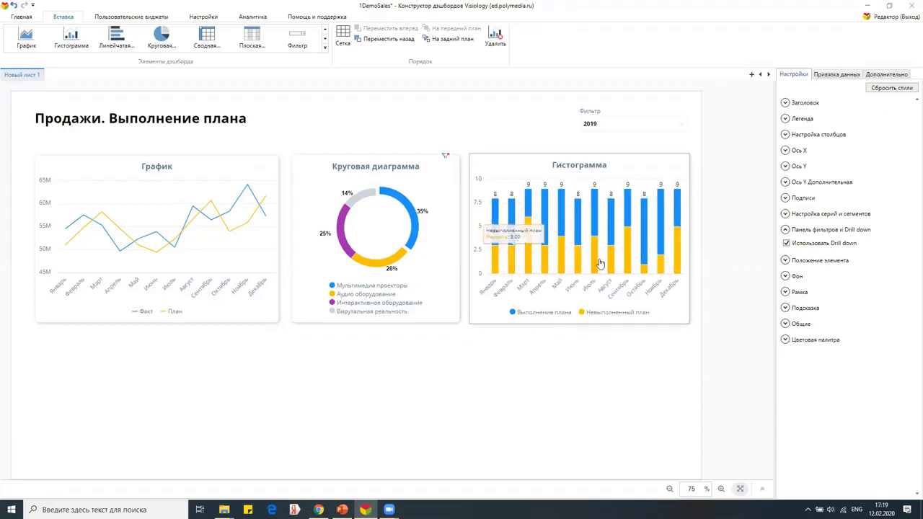
# Drill into the histogram's Декабрь column to examine it by manager, return to the month level and deselect the widget.
pyautogui.click(678, 253)
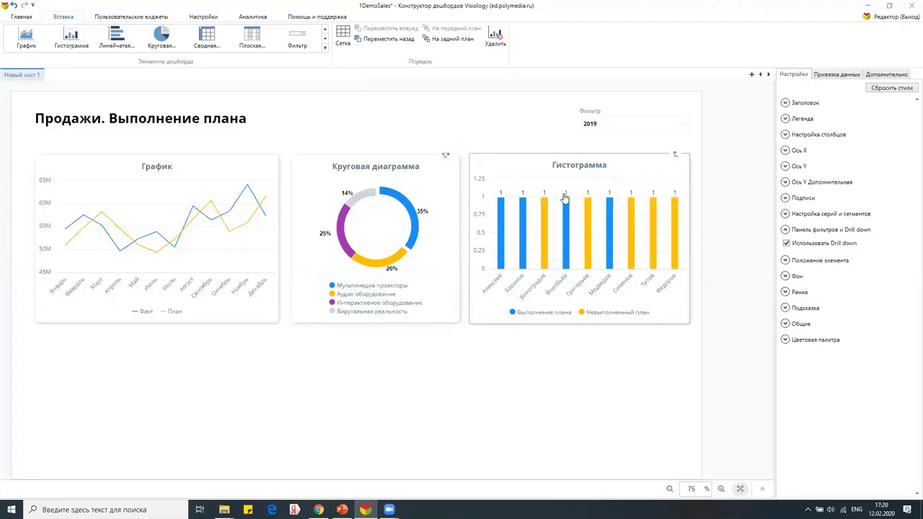
pyautogui.click(673, 158)
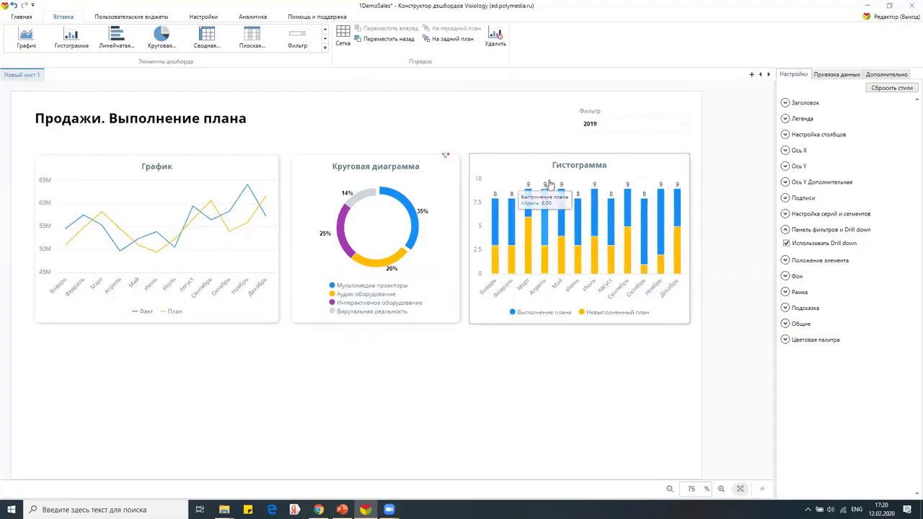
pyautogui.click(422, 395)
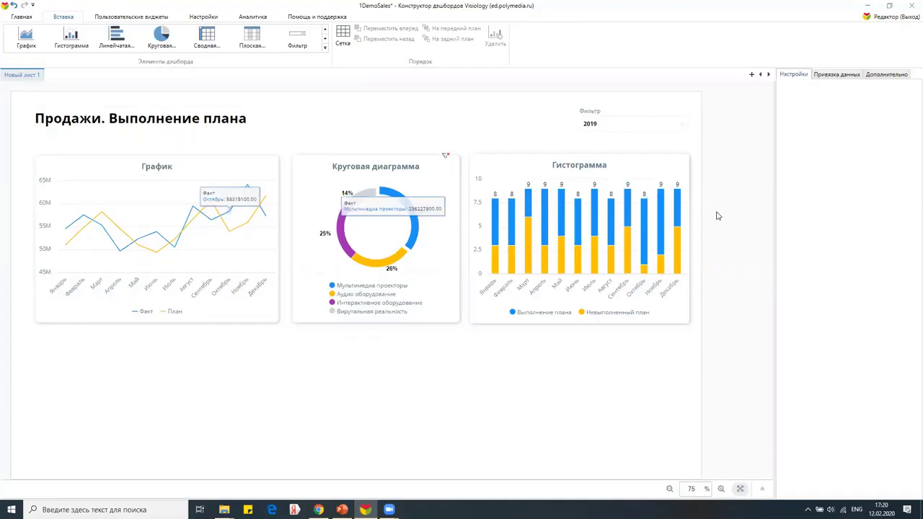
# Insert a Сводная таблица widget and bind it to the ViQube source with the DemoSales measure group.
pyautogui.click(71, 37)
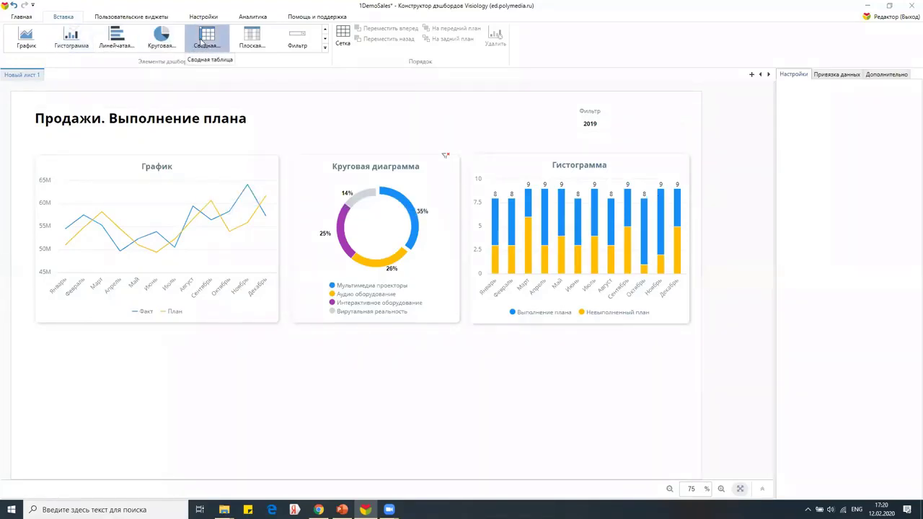
pyautogui.click(201, 41)
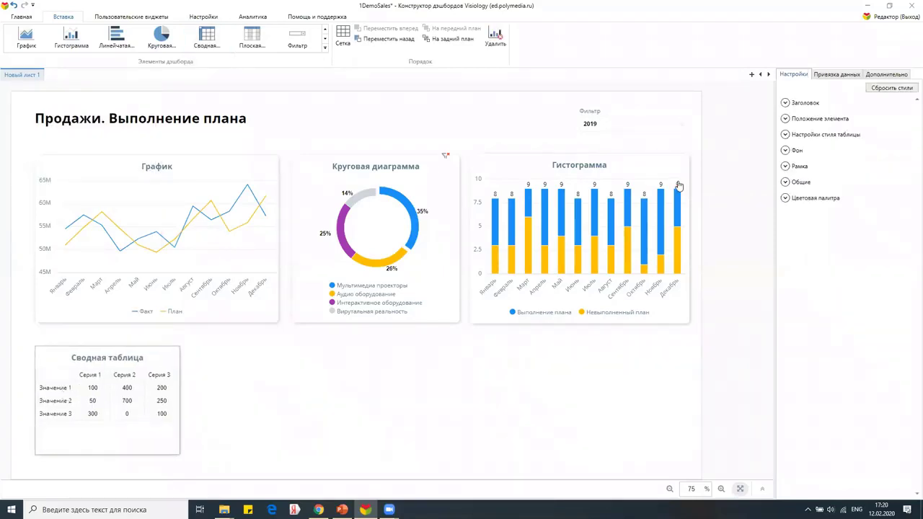
pyautogui.click(836, 74)
pyautogui.click(836, 101)
pyautogui.click(802, 117)
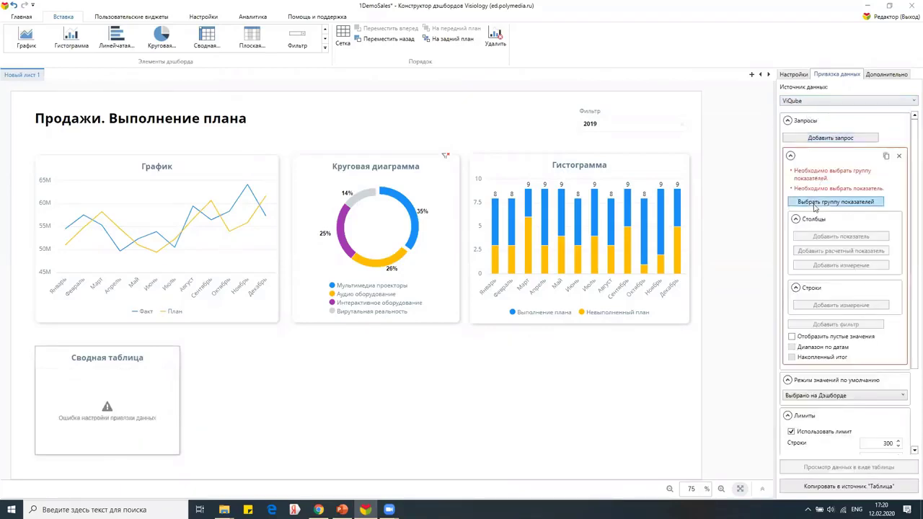
pyautogui.click(818, 202)
pyautogui.click(408, 335)
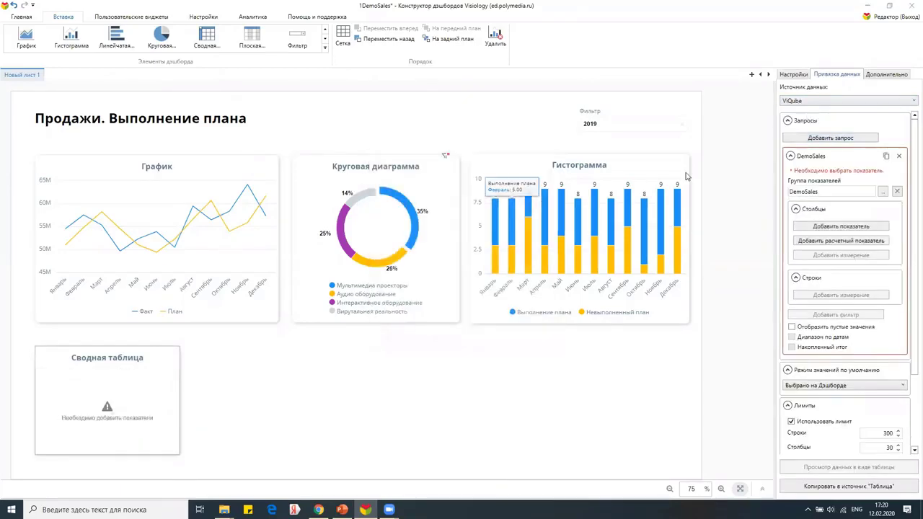
# Add the Факт and План measures to the pivot table's columns.
pyautogui.click(826, 228)
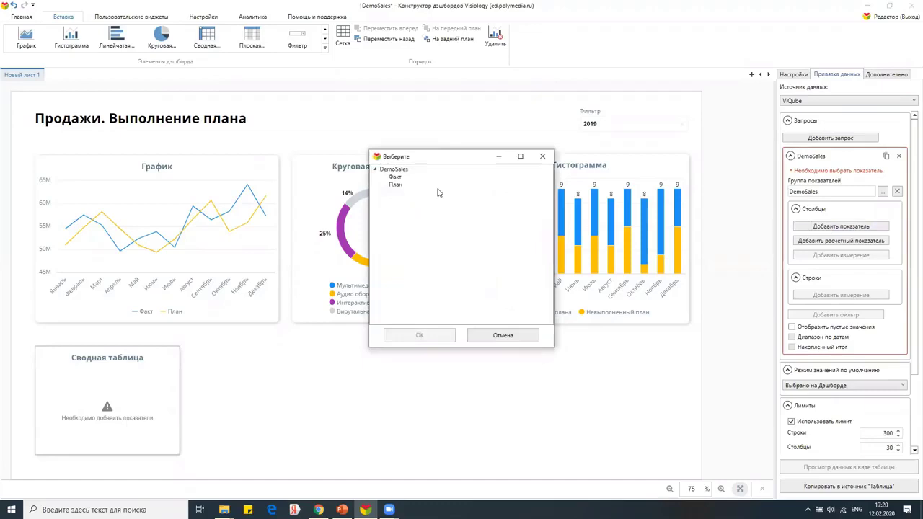
pyautogui.click(395, 178)
pyautogui.press('Return')
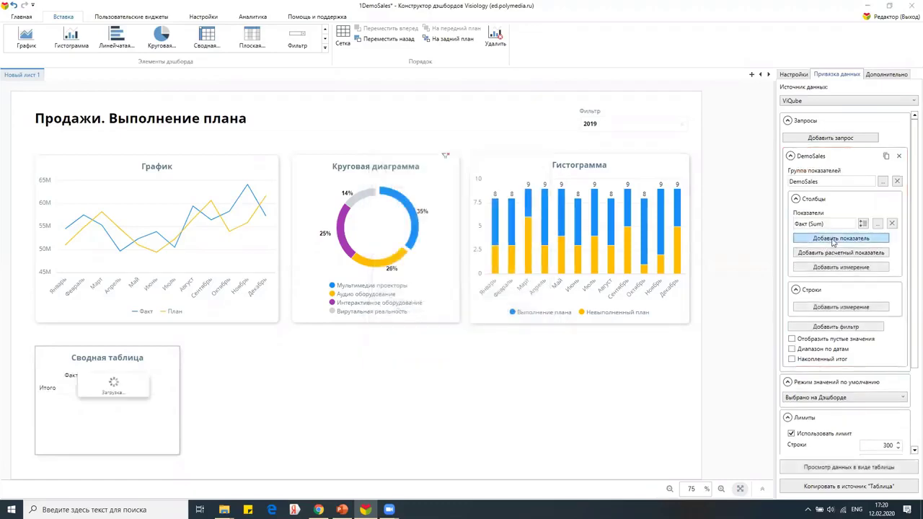
pyautogui.click(800, 238)
pyautogui.click(395, 185)
pyautogui.click(412, 335)
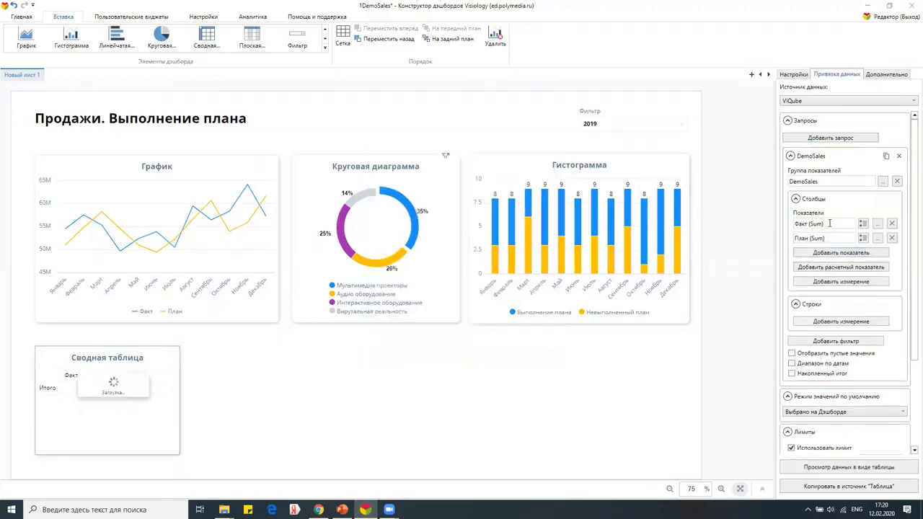
# Add the Менеджер and Месяц dimensions to the pivot table's rows, with Менеджер first.
pyautogui.click(822, 324)
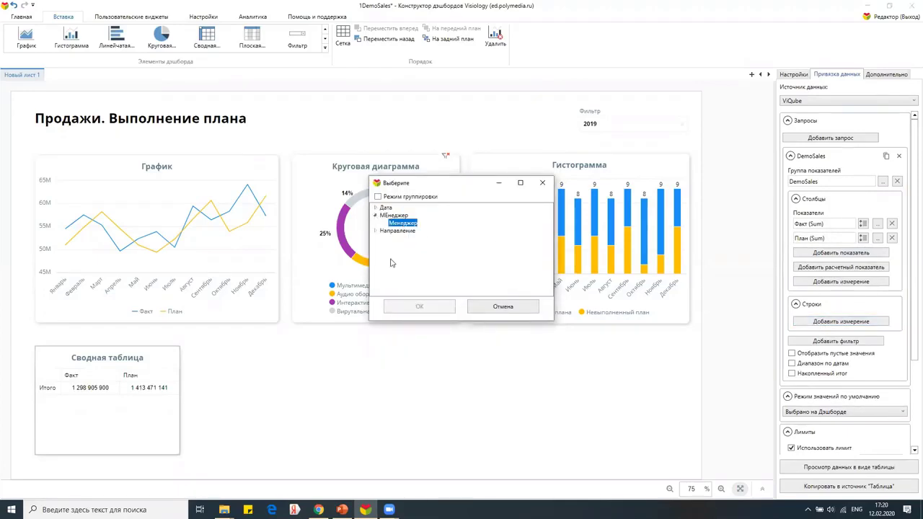
pyautogui.click(415, 306)
pyautogui.click(841, 343)
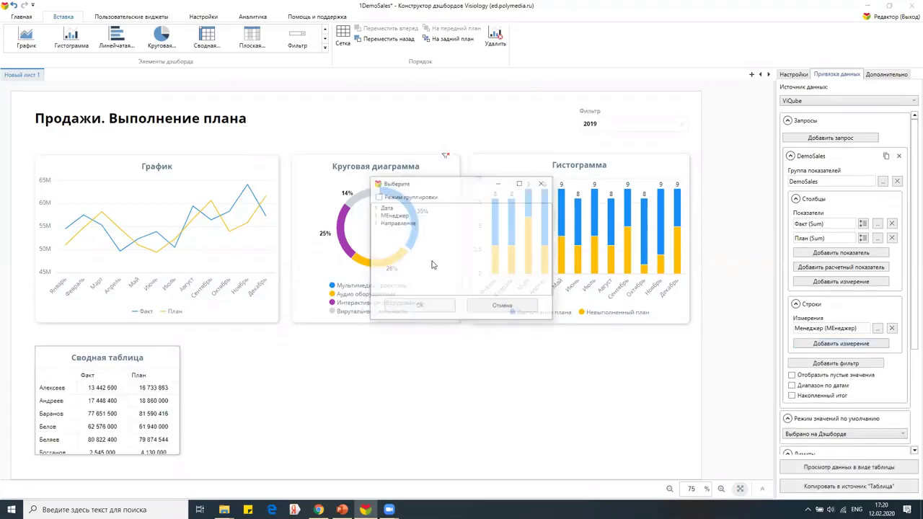
pyautogui.click(375, 208)
pyautogui.scroll(-3, 390, 262)
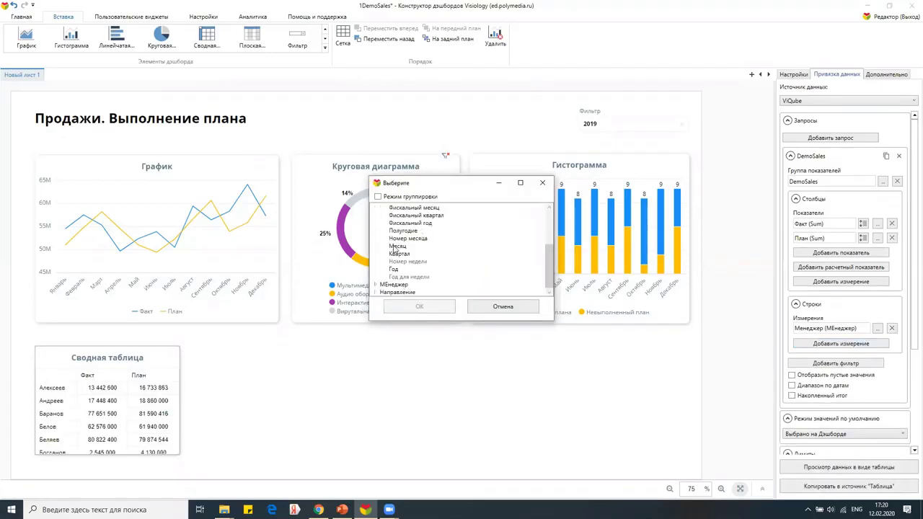
pyautogui.click(397, 245)
pyautogui.click(415, 306)
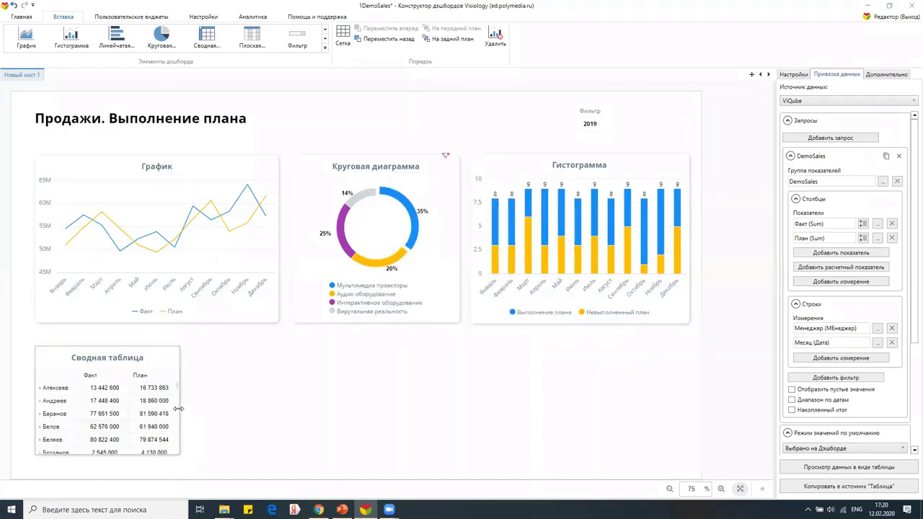
# Widen the pivot table to roughly the line chart's width and extend it slightly downward.
pyautogui.moveTo(179, 404); pyautogui.dragTo(282, 390)
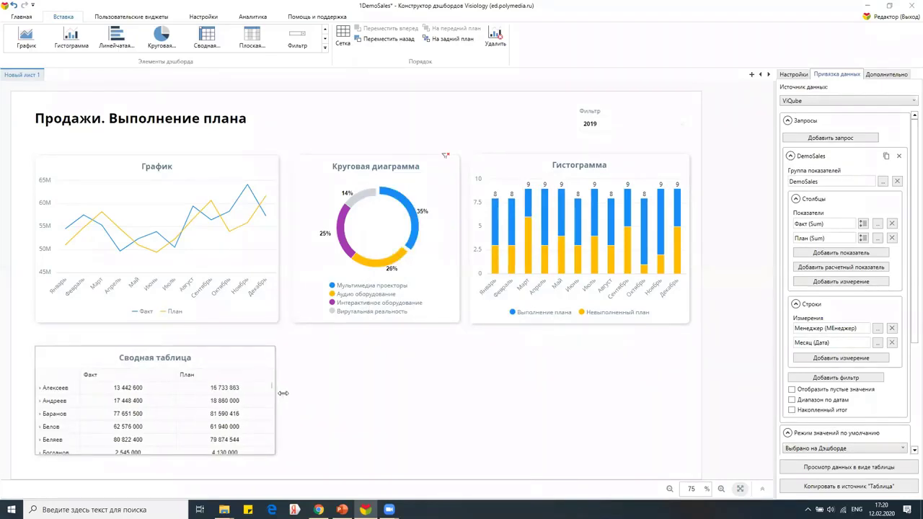
pyautogui.moveTo(178, 459); pyautogui.dragTo(179, 470)
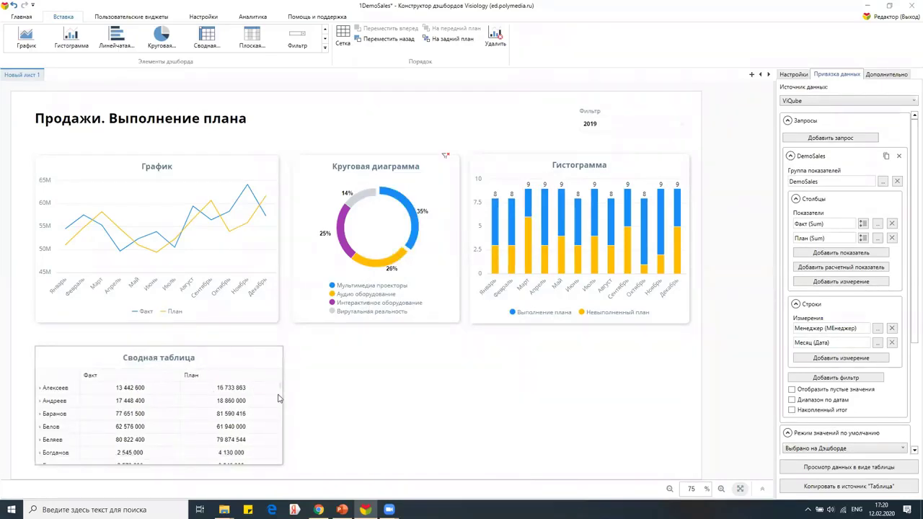
pyautogui.moveTo(282, 404); pyautogui.dragTo(274, 403)
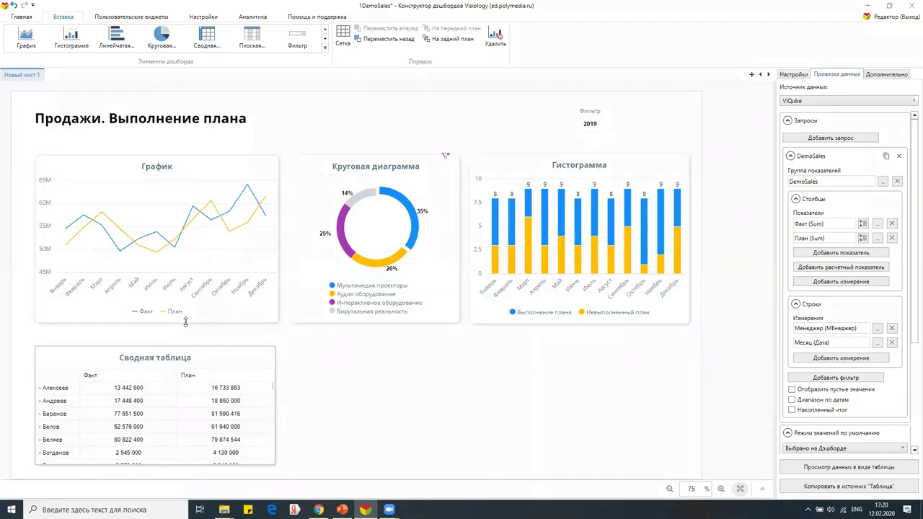
# Shorten the line chart, pie chart and histogram, and extend the pivot table upward and slightly wider beneath the line chart.
pyautogui.moveTo(186, 322); pyautogui.dragTo(186, 298)
pyautogui.moveTo(306, 321); pyautogui.dragTo(305, 297)
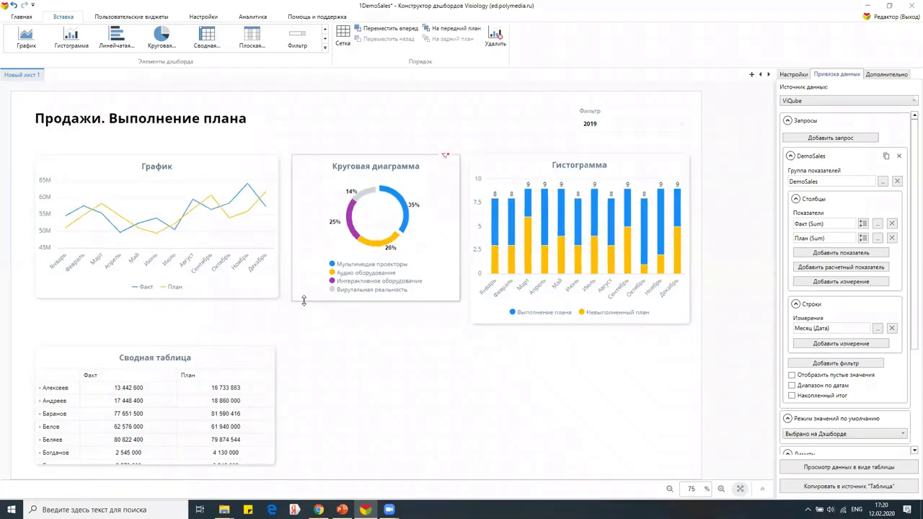
pyautogui.moveTo(474, 297); pyautogui.dragTo(527, 126)
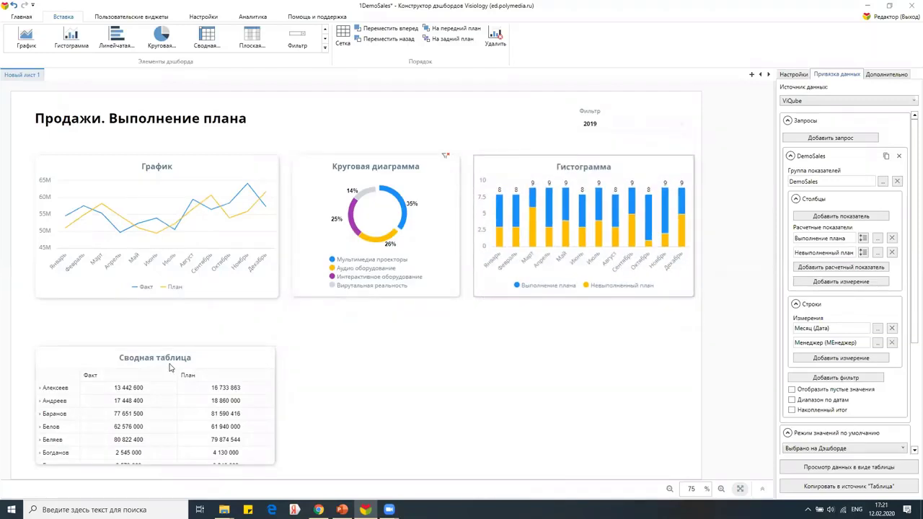
pyautogui.moveTo(174, 347); pyautogui.dragTo(190, 313)
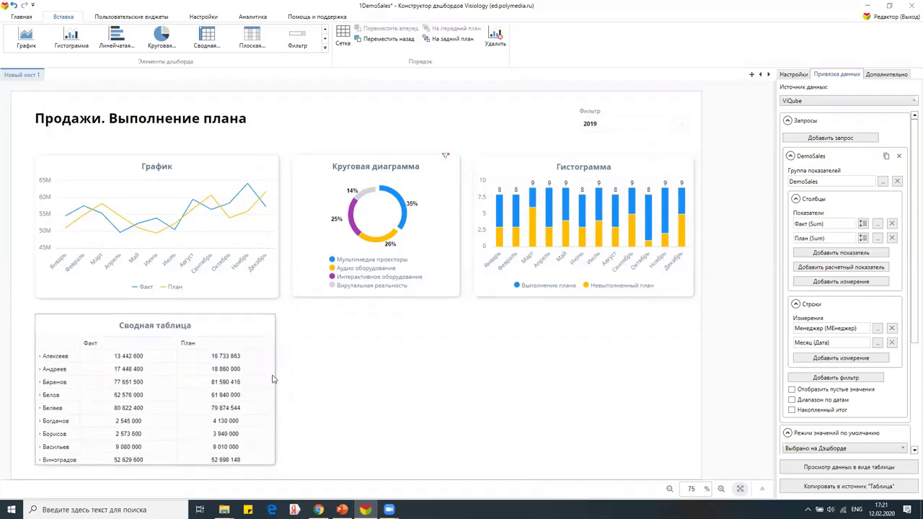
pyautogui.moveTo(275, 372); pyautogui.dragTo(281, 369)
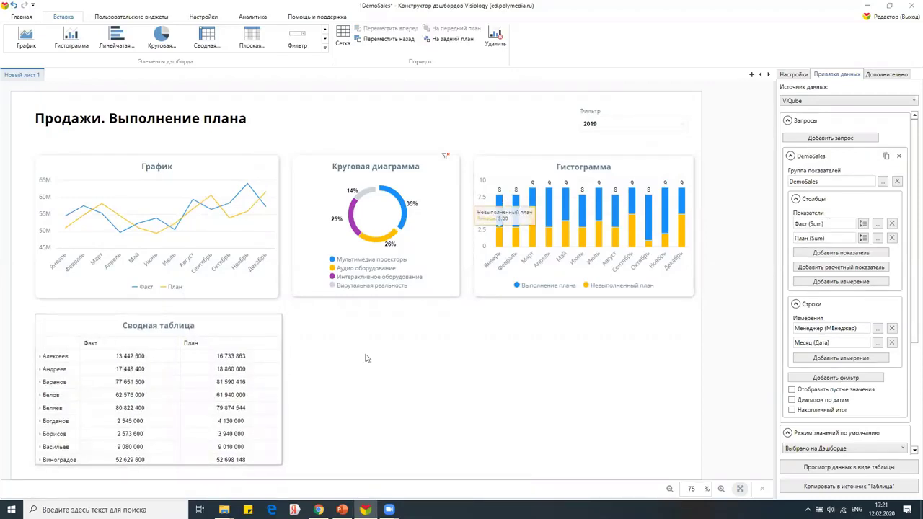
# Make the year filter and the pie chart also affect the Сводная таблица widget.
pyautogui.click(623, 113)
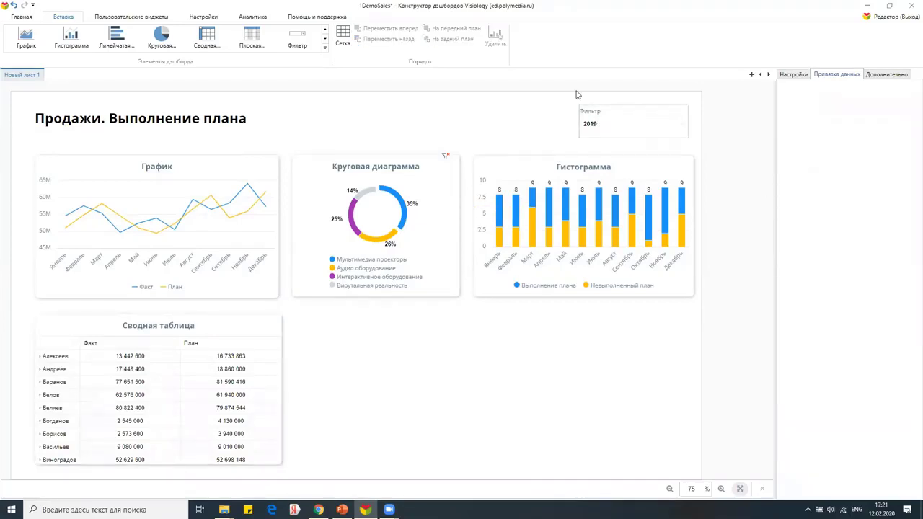
pyautogui.scroll(-5, 810, 444)
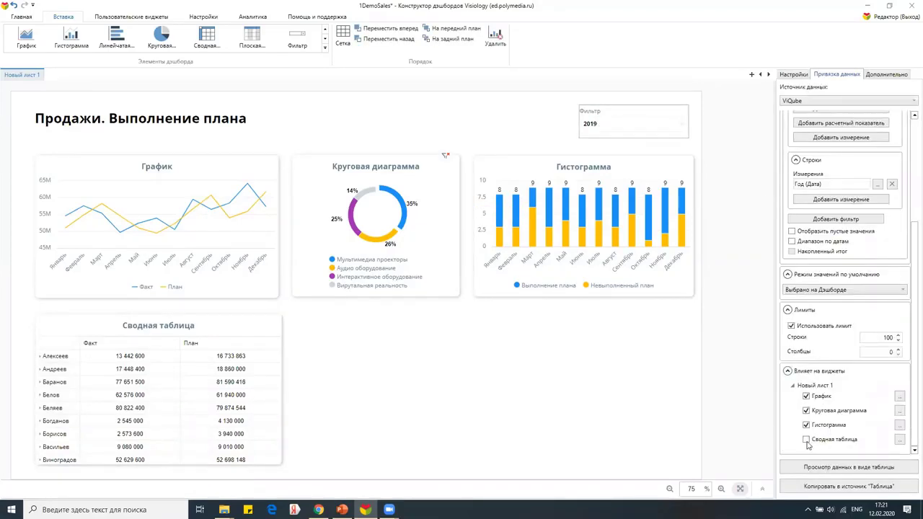
pyautogui.click(806, 440)
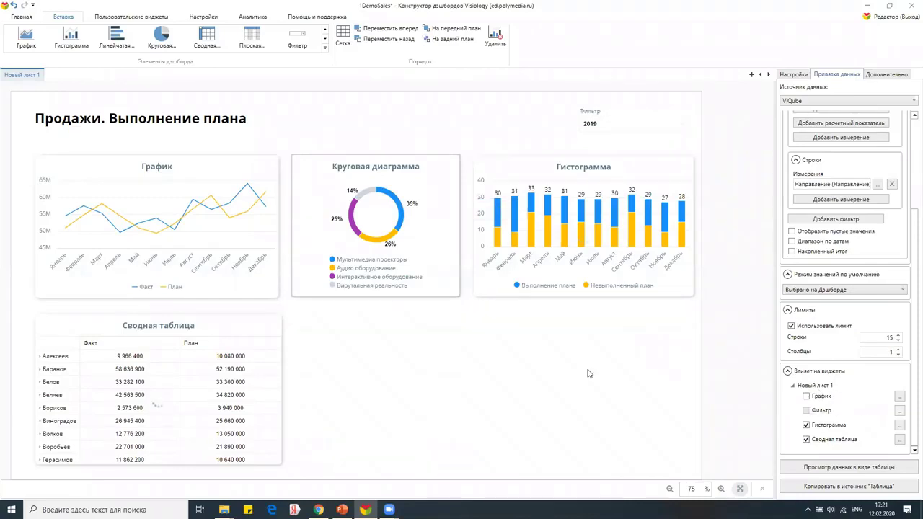
# Filter by the pie chart's Аудио оборудование slice and drill into the histogram's Декабрь column.
pyautogui.click(387, 246)
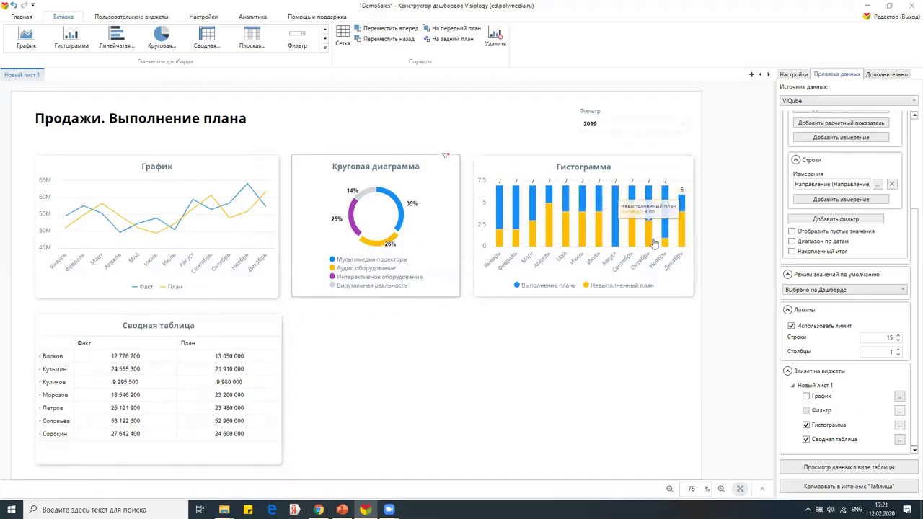
pyautogui.click(681, 229)
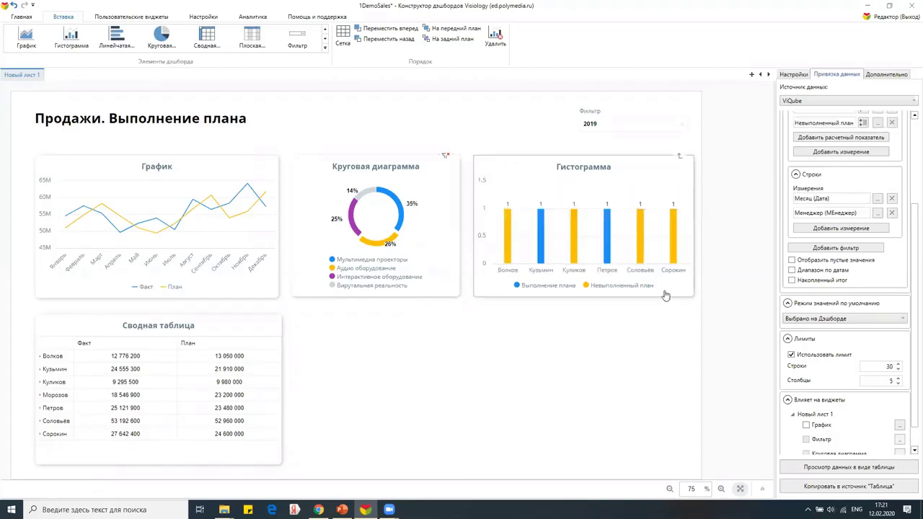
# Expand one manager's row in the pivot table to review the monthly figures, collapse it and deselect the widget.
pyautogui.click(41, 420)
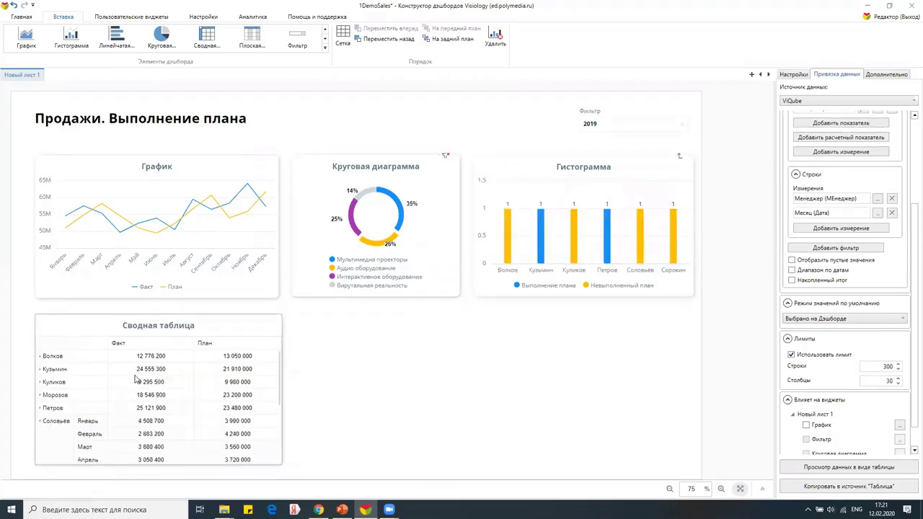
pyautogui.scroll(-3, 184, 362)
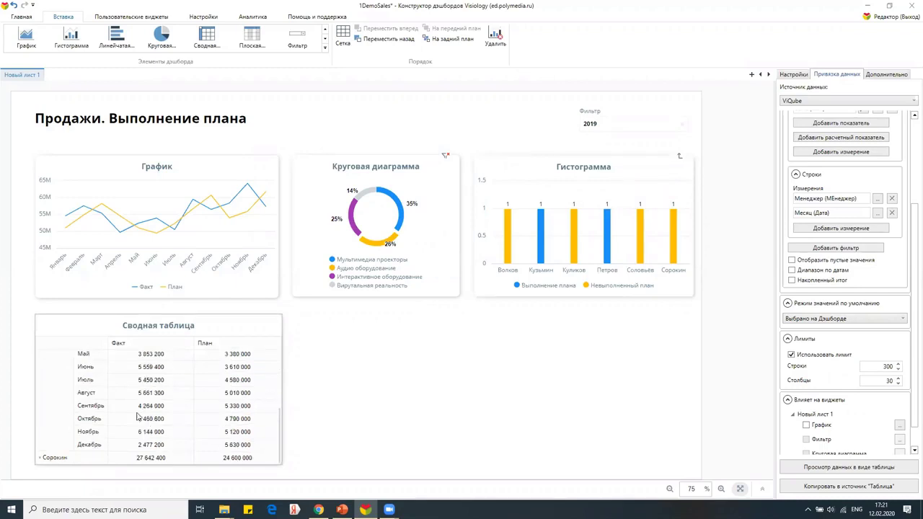
pyautogui.scroll(3, 80, 386)
pyautogui.click(41, 417)
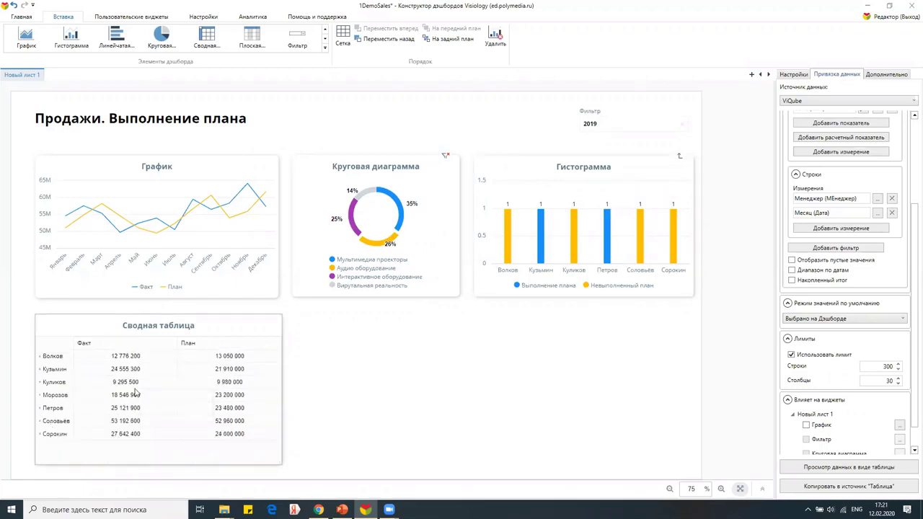
pyautogui.click(316, 393)
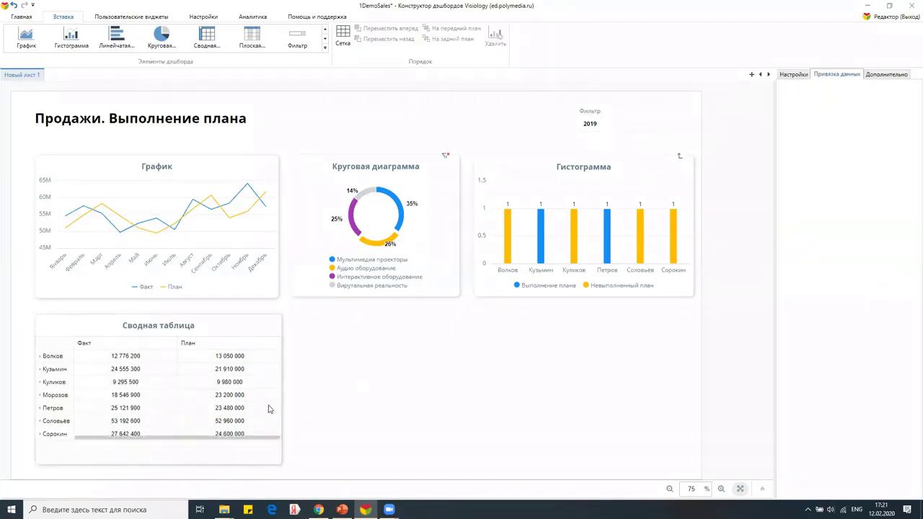
# Return the histogram to the month level and adjust the pivot table's width to match the line chart above it.
pyautogui.moveTo(282, 399); pyautogui.dragTo(276, 398)
pyautogui.click(443, 373)
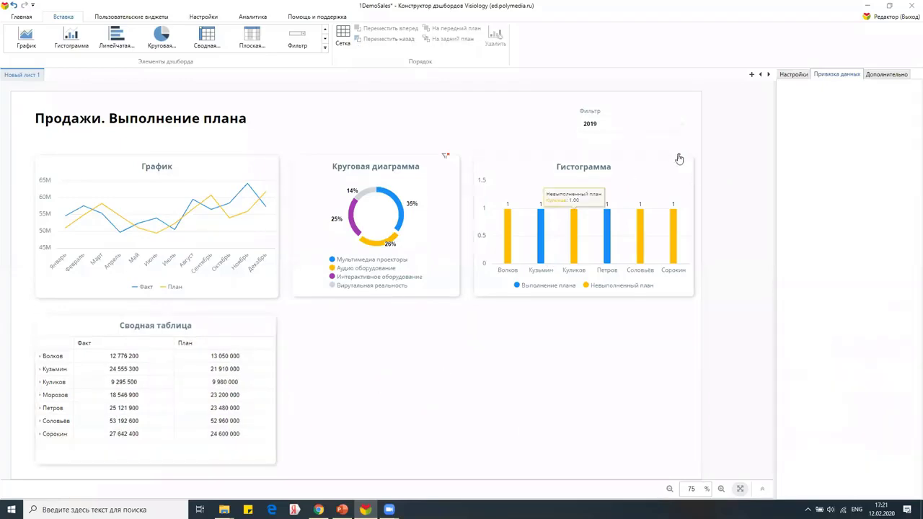
pyautogui.click(679, 155)
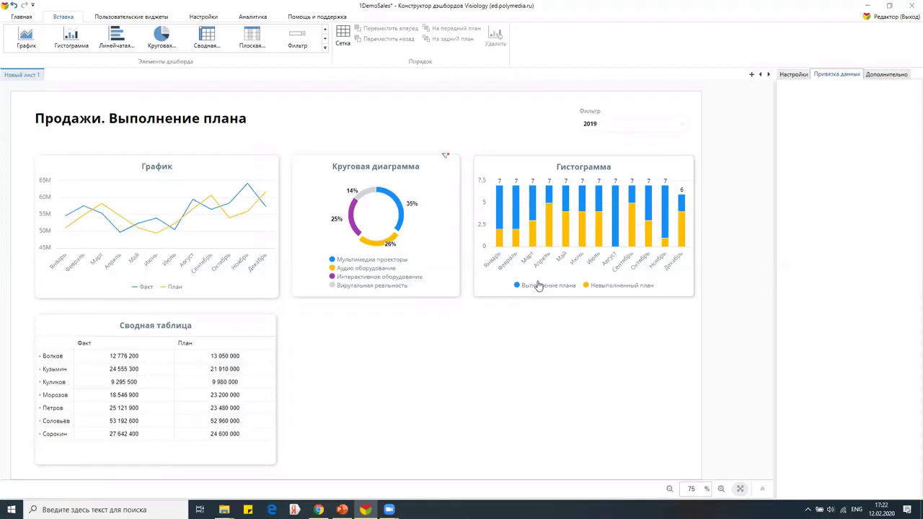
pyautogui.moveTo(489, 231)
pyautogui.click(227, 348)
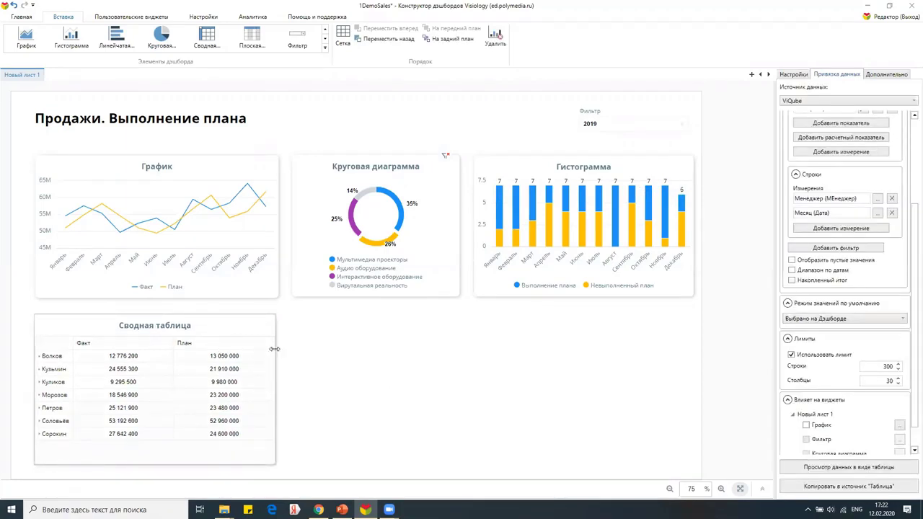
pyautogui.moveTo(274, 349); pyautogui.dragTo(280, 349)
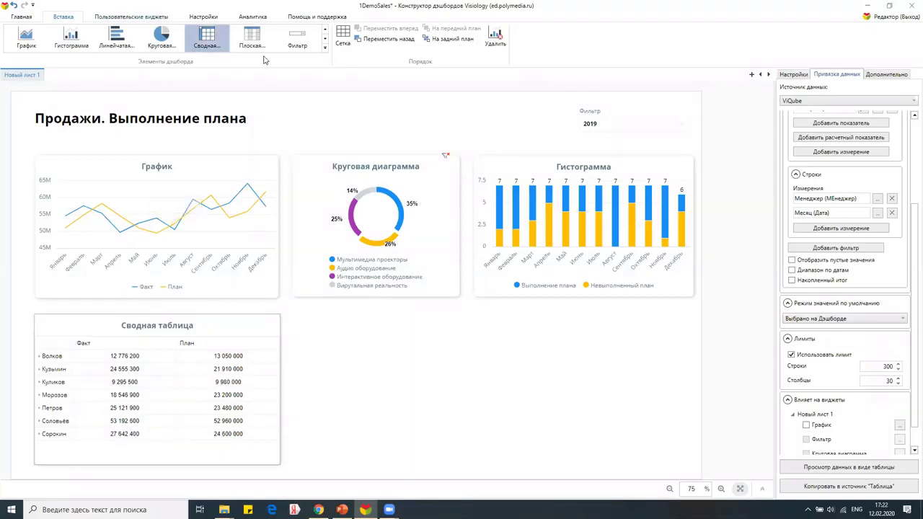
# Examine the available built-in and custom widgets and switch to the Visiology Администрирование page in Chrome.
pyautogui.click(325, 48)
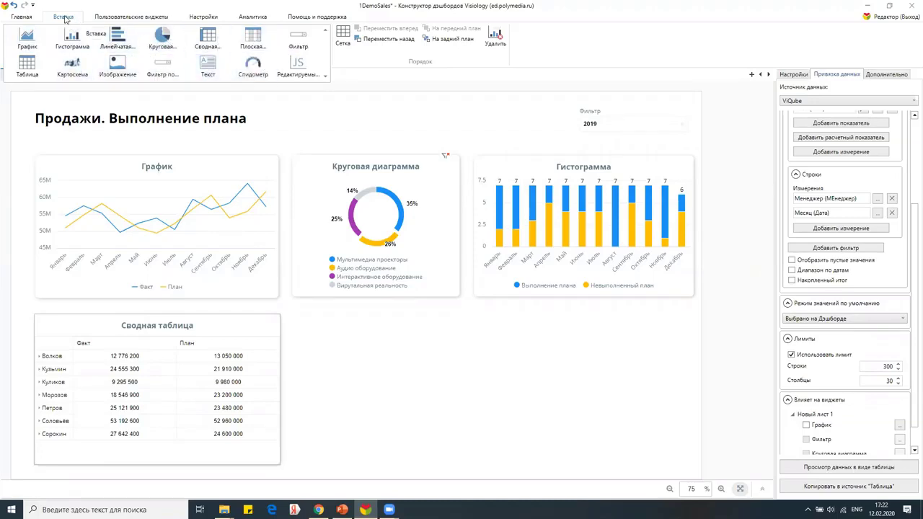
pyautogui.click(64, 17)
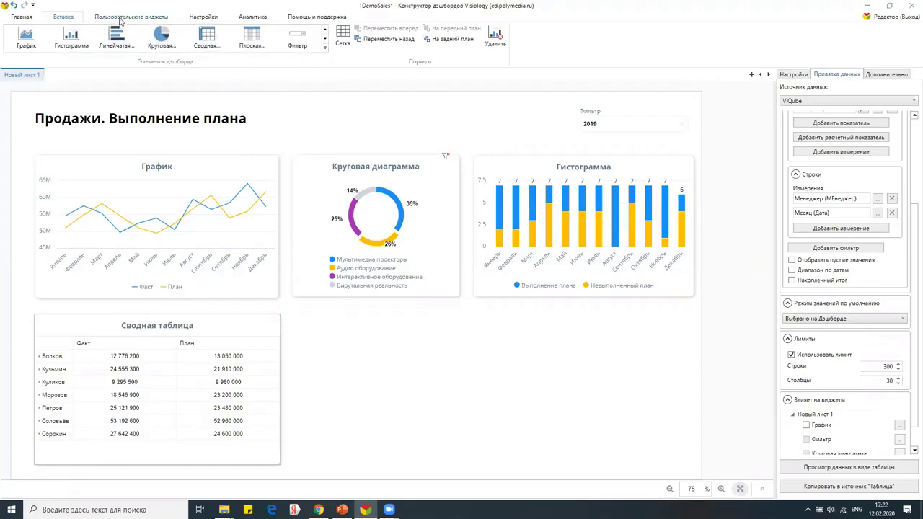
pyautogui.click(121, 18)
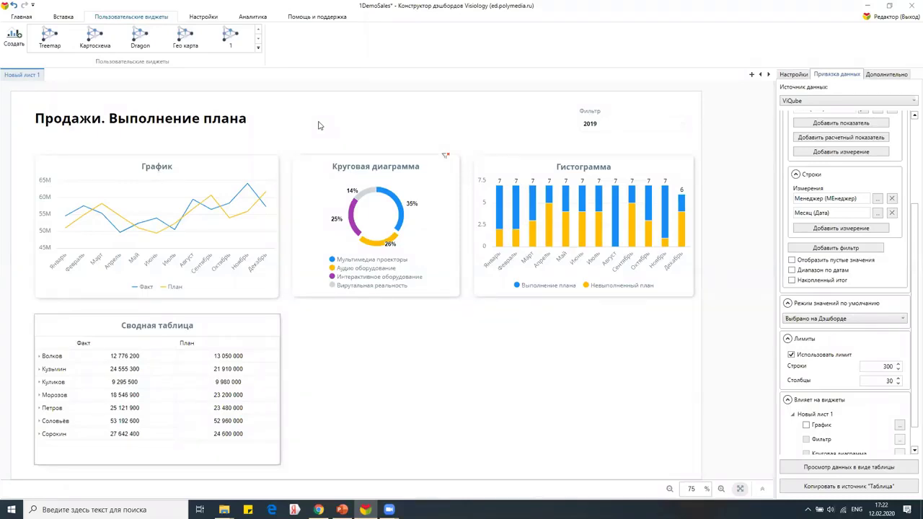
pyautogui.click(318, 509)
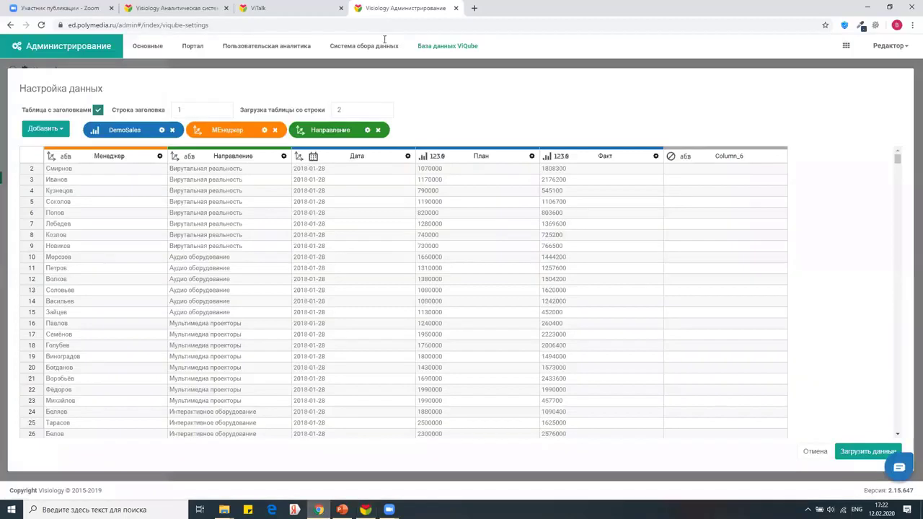
# Find the Highcharts Waterfall demo on the web, open it in JSFiddle and select all of its JavaScript code for copying.
pyautogui.click(470, 21)
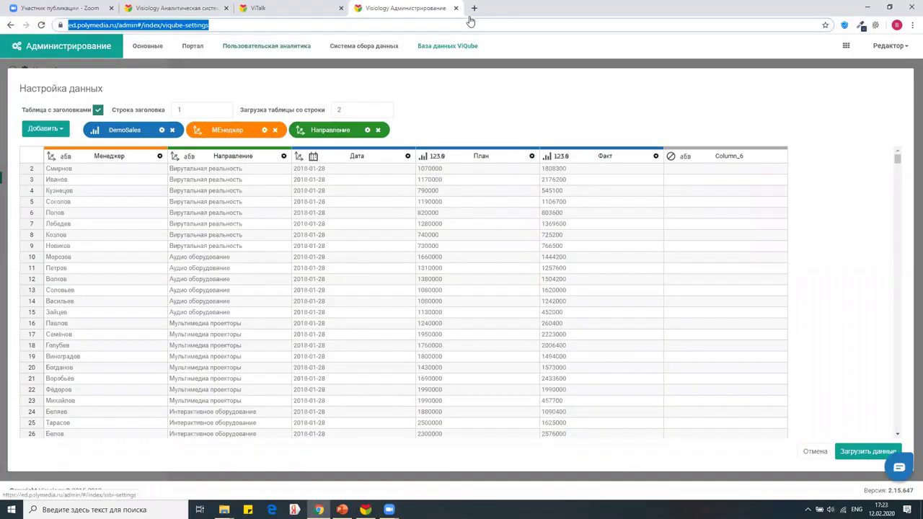
pyautogui.write('highcharts whaterfall')
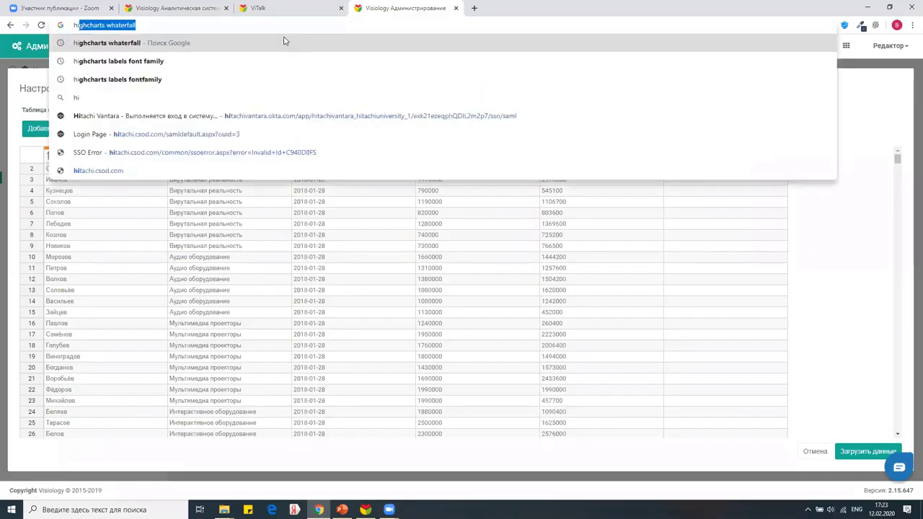
pyautogui.press('Return')
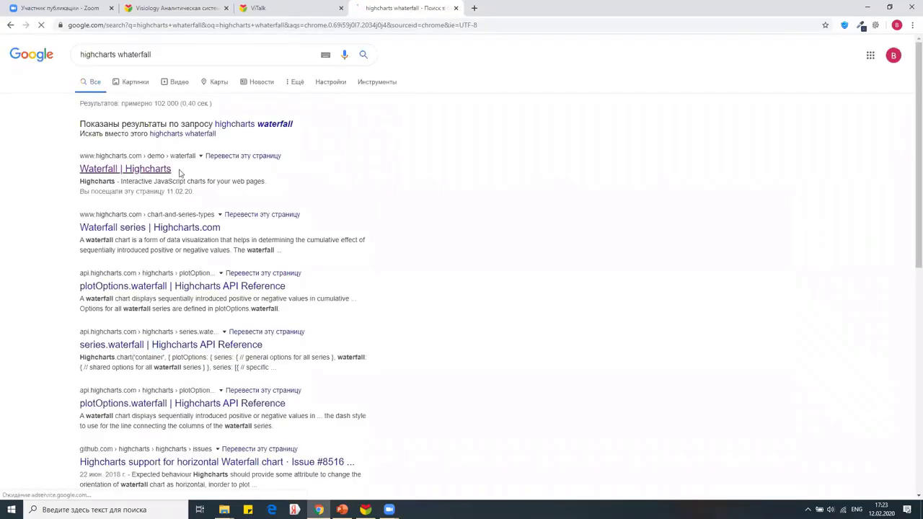
pyautogui.click(115, 171)
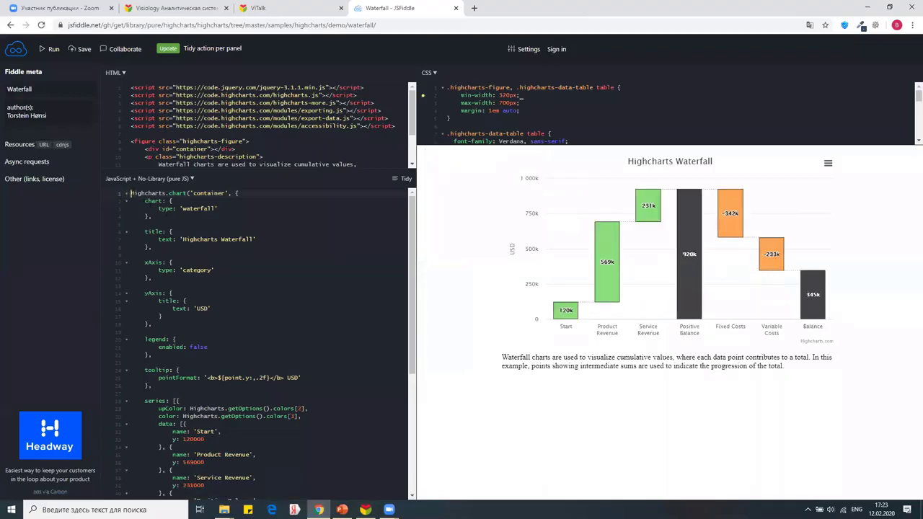
pyautogui.moveTo(130, 193); pyautogui.dragTo(266, 488)
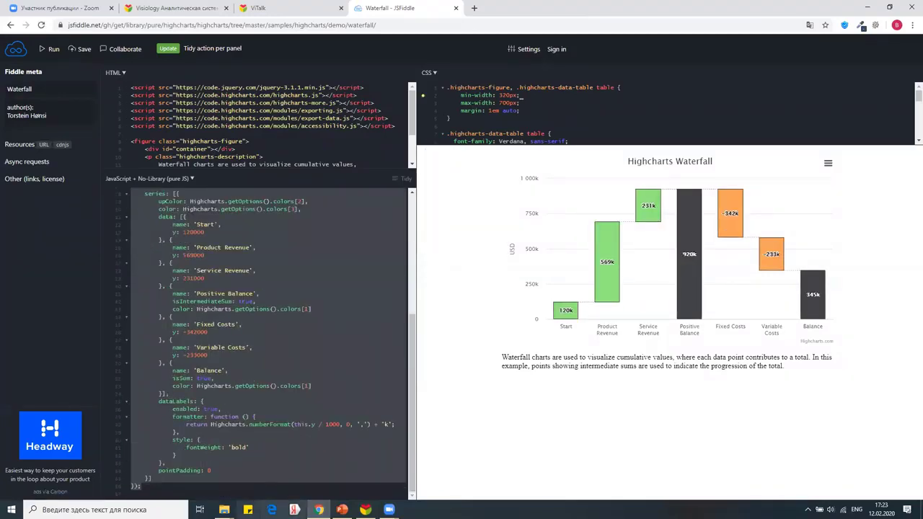
# Switch to the Visiology dashboard designer and create a custom widget named WaterFall from the copied JavaScript code.
pyautogui.click(365, 509)
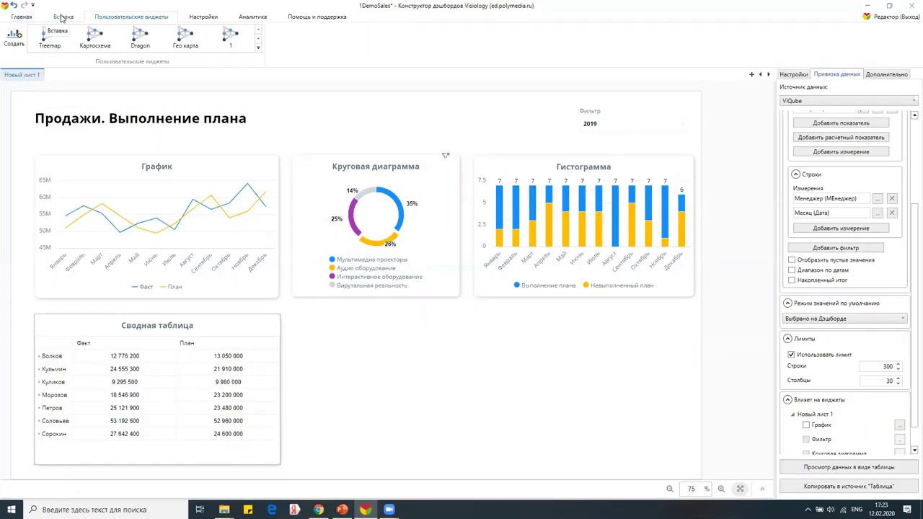
pyautogui.click(63, 17)
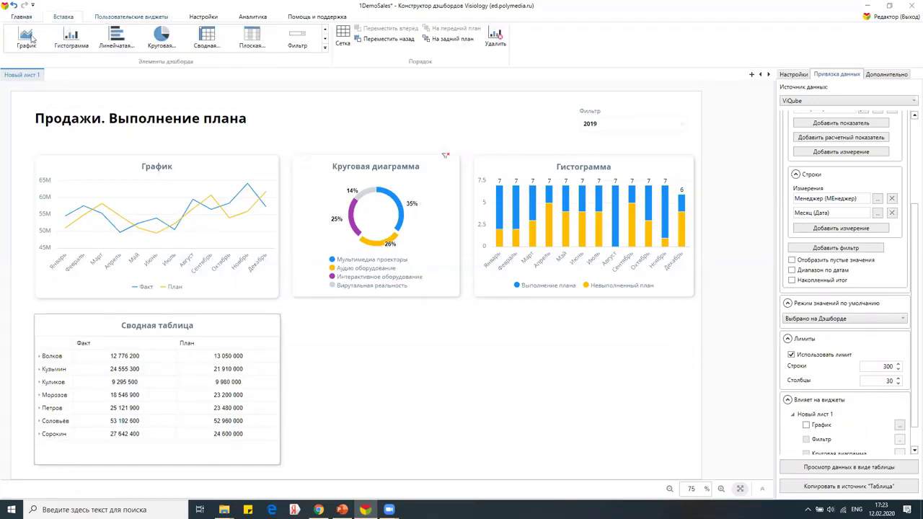
pyautogui.click(132, 17)
pyautogui.click(14, 38)
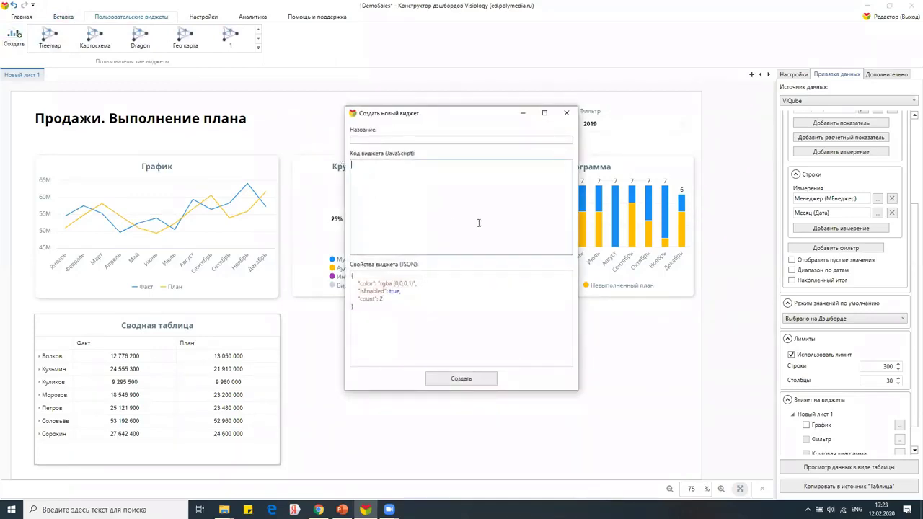
pyautogui.hotkey('ctrl', 'v')
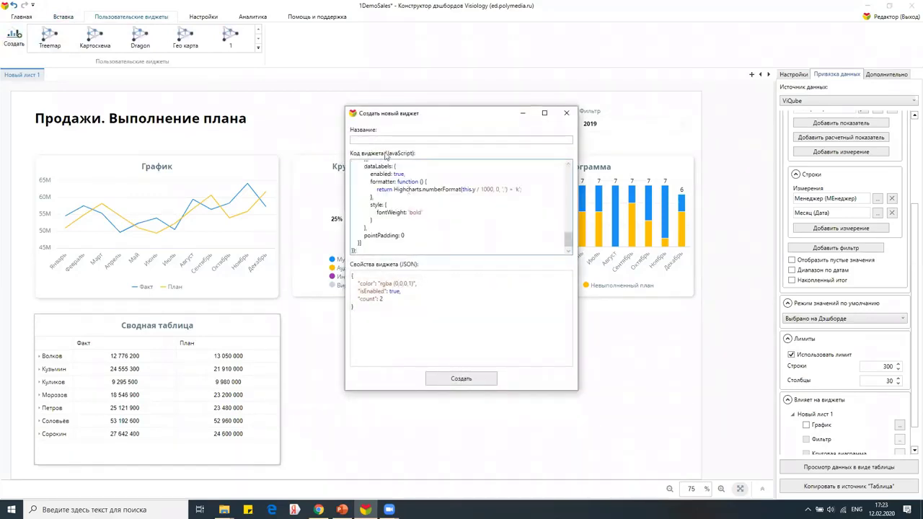
pyautogui.click(362, 140)
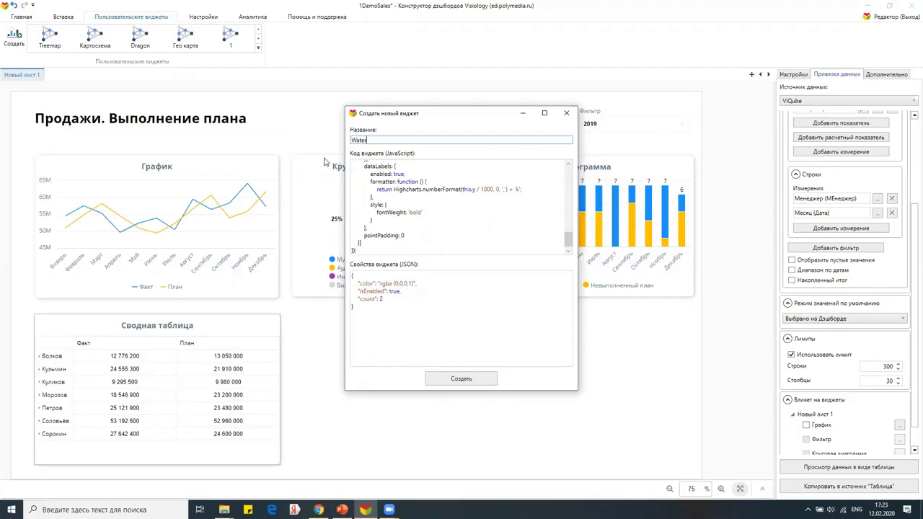
pyautogui.write('WaterFall')
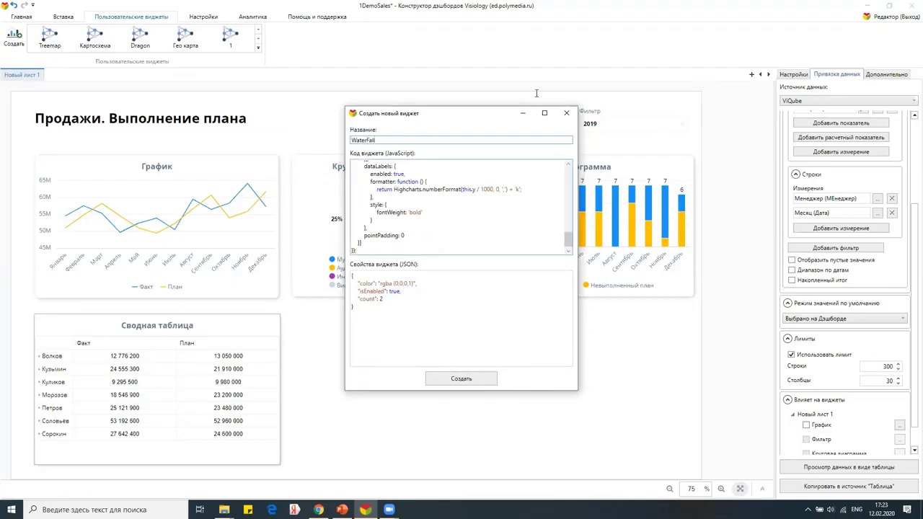
pyautogui.click(446, 378)
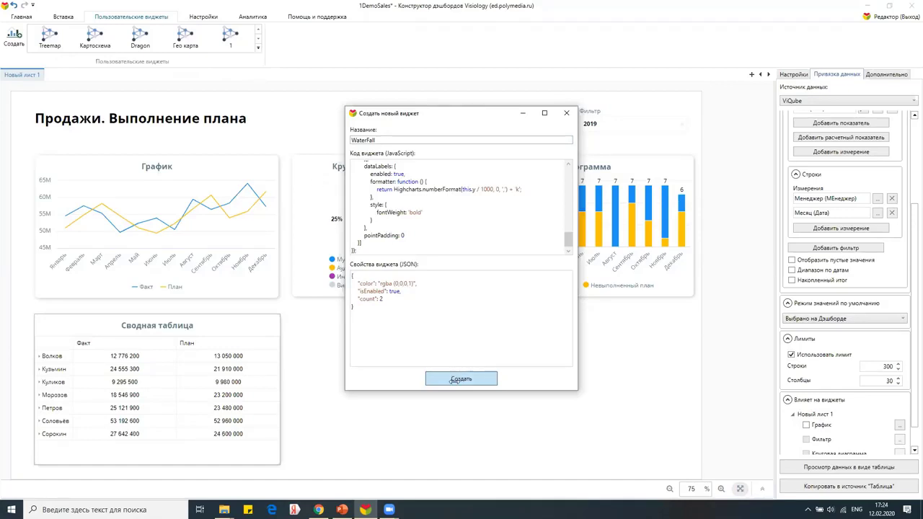
pyautogui.click(454, 379)
# Place the WaterFall widget beside the pivot table and enlarge it to the table's height and the histogram's outer edge.
pyautogui.click(275, 45)
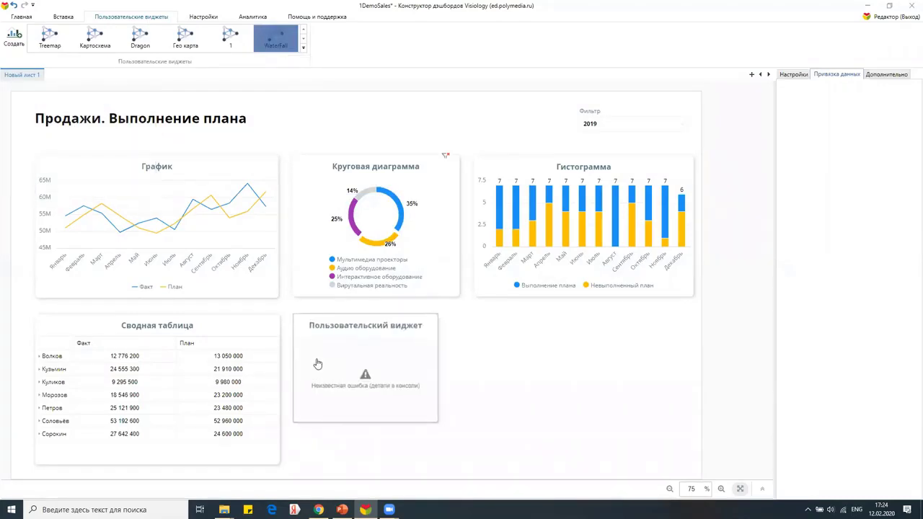
pyautogui.moveTo(368, 420); pyautogui.dragTo(371, 469)
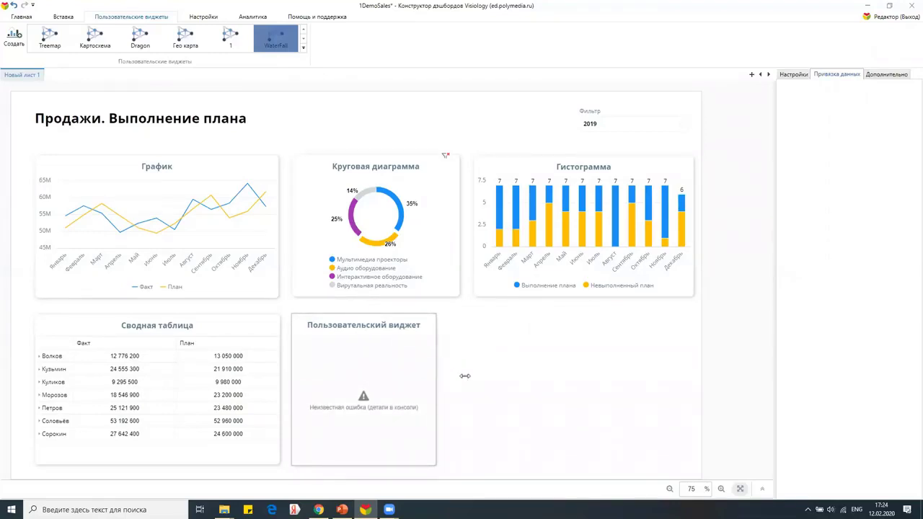
pyautogui.moveTo(691, 366); pyautogui.dragTo(690, 367)
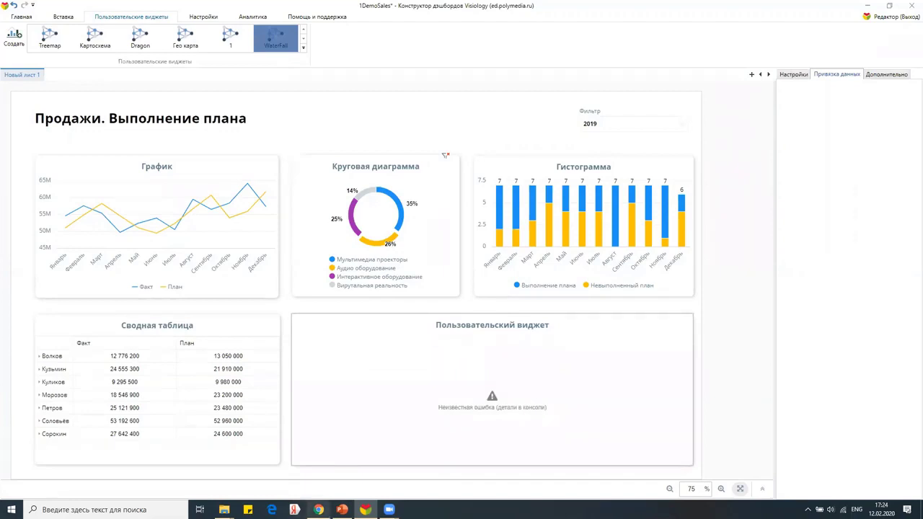
# Switch to the JSFiddle page in Chrome and examine the figure and container markup in the Waterfall demo's HTML.
pyautogui.click(318, 509)
pyautogui.scroll(-3, 252, 122)
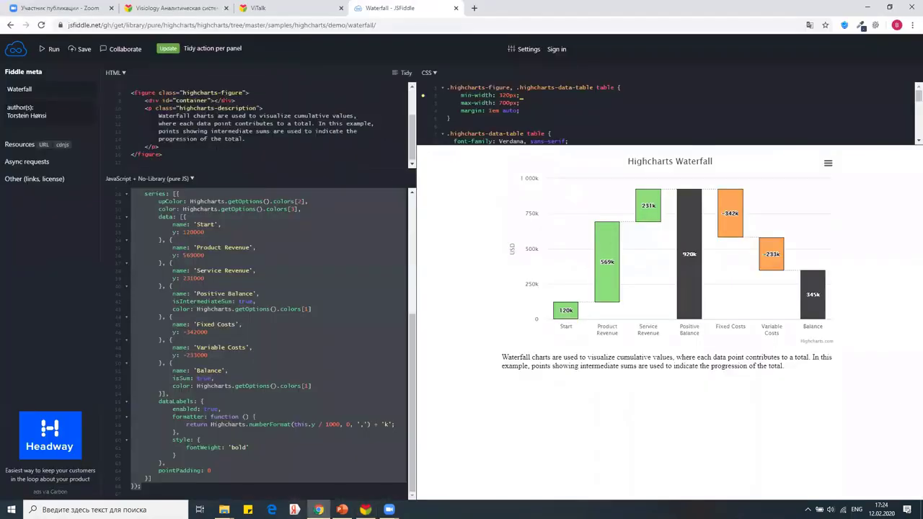
pyautogui.moveTo(131, 92); pyautogui.dragTo(117, 148)
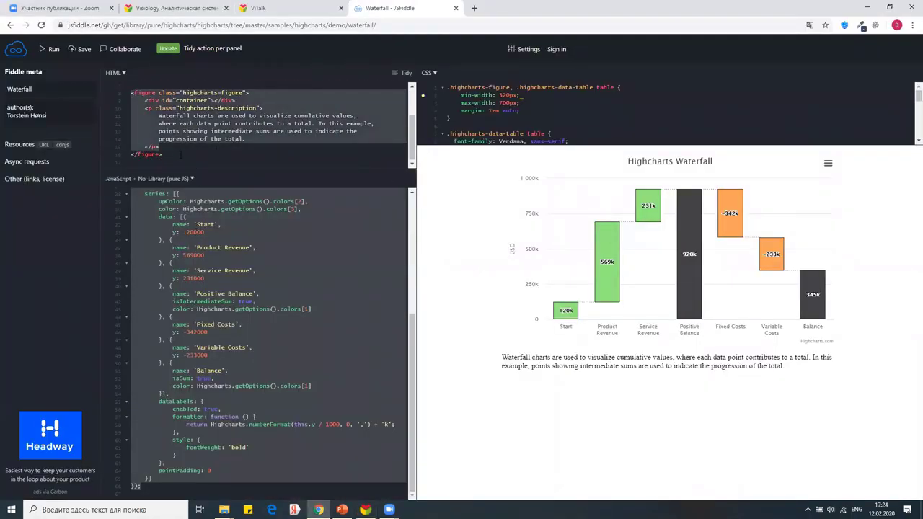
pyautogui.scroll(2, 268, 126)
pyautogui.scroll(-2, 268, 126)
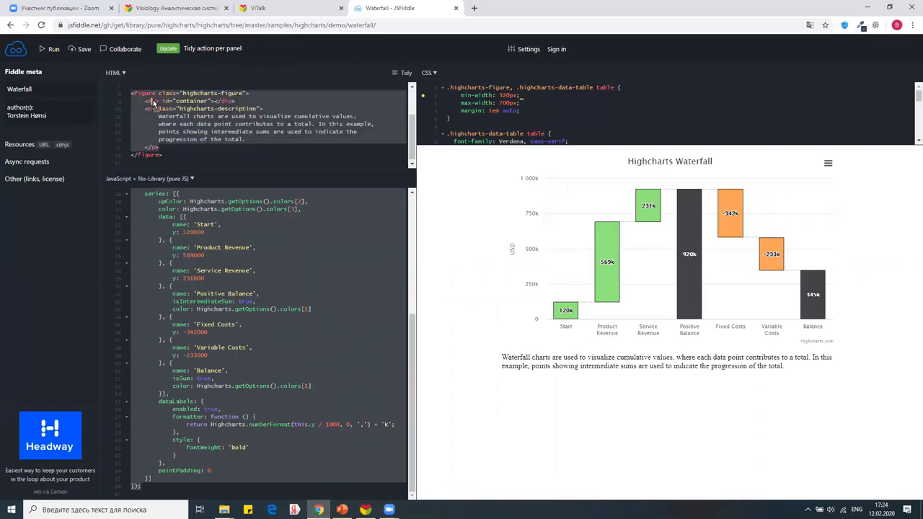
# Return to the dashboard designer, allow code editing for the WaterFall widget and open its code editor.
pyautogui.hotkey('alt', 'Tab')
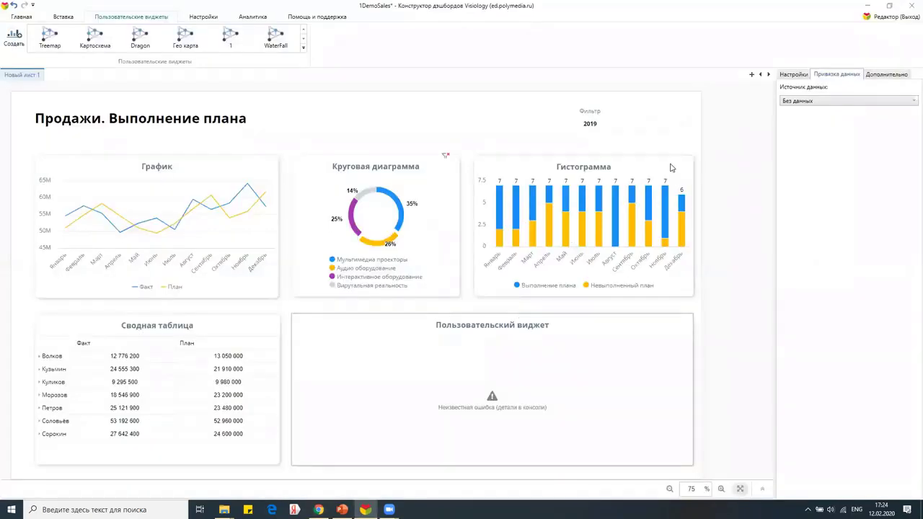
pyautogui.click(786, 75)
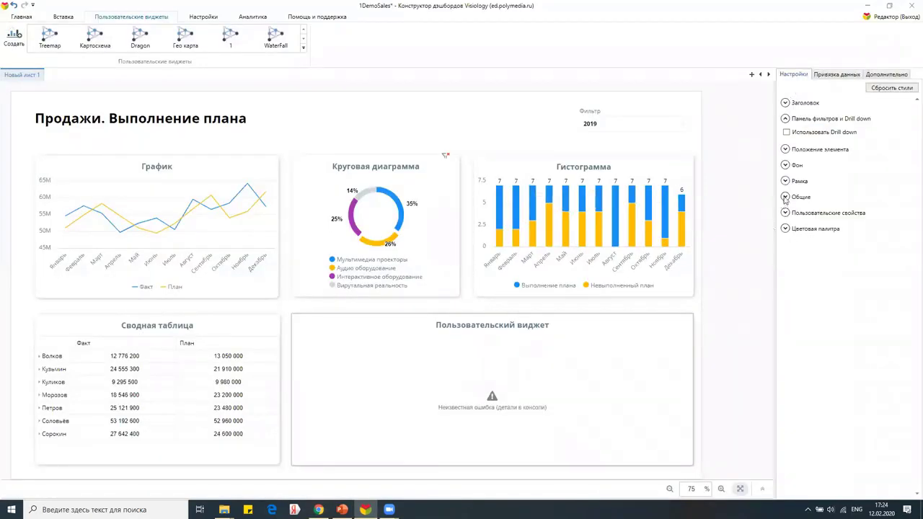
pyautogui.click(785, 197)
pyautogui.click(785, 229)
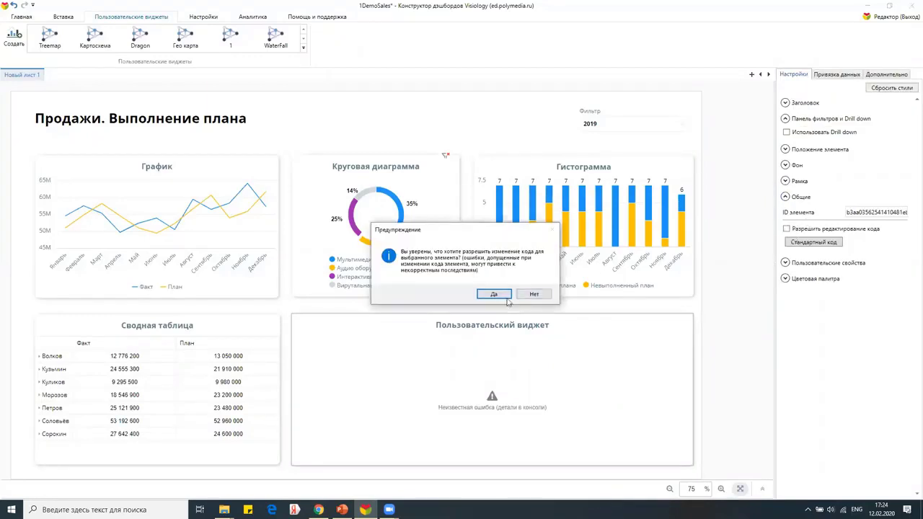
pyautogui.click(497, 295)
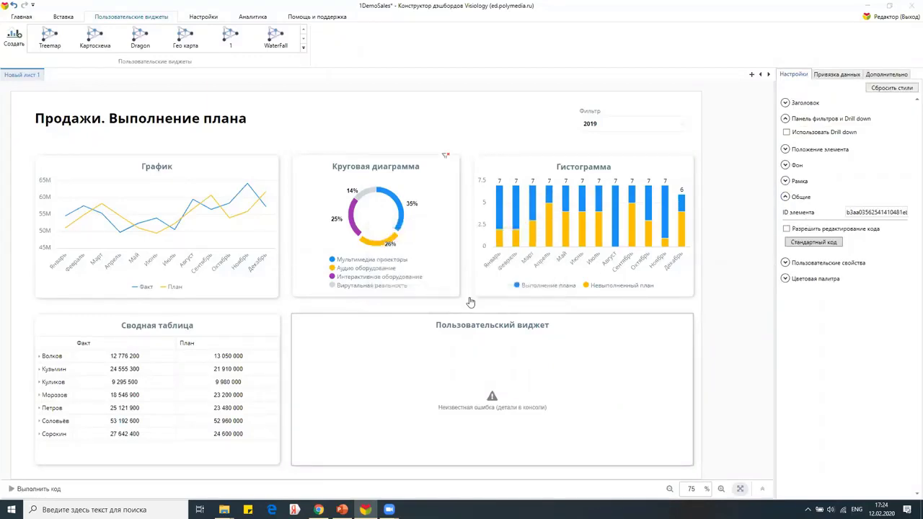
pyautogui.click(762, 489)
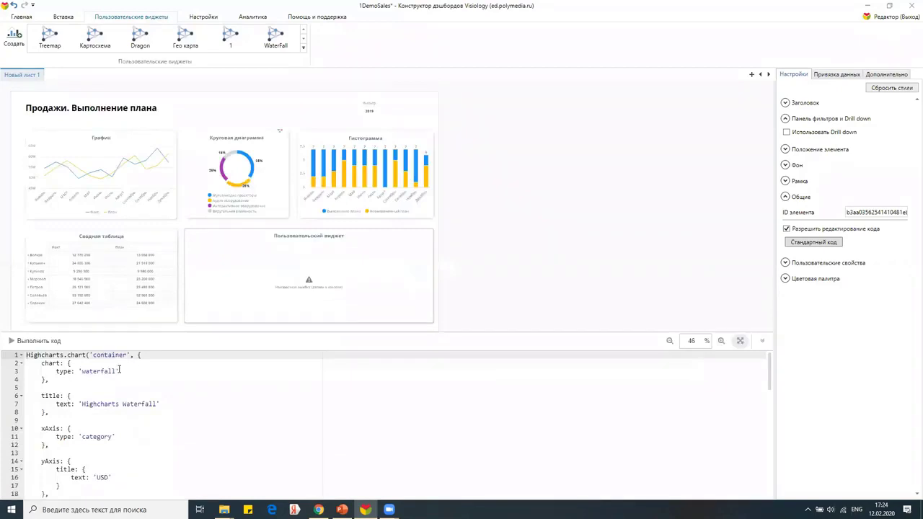
# Replace the 'container' argument of Highcharts.chart with renderTo: w.general.renderTo in the chart options and run the code.
pyautogui.moveTo(138, 355); pyautogui.dragTo(88, 355)
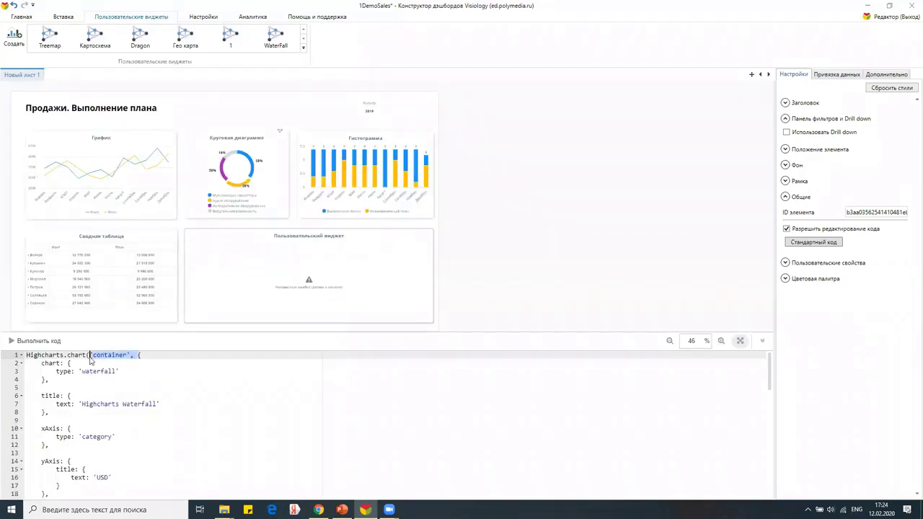
pyautogui.press('BackSpace')
pyautogui.click(124, 371)
pyautogui.press('Return')
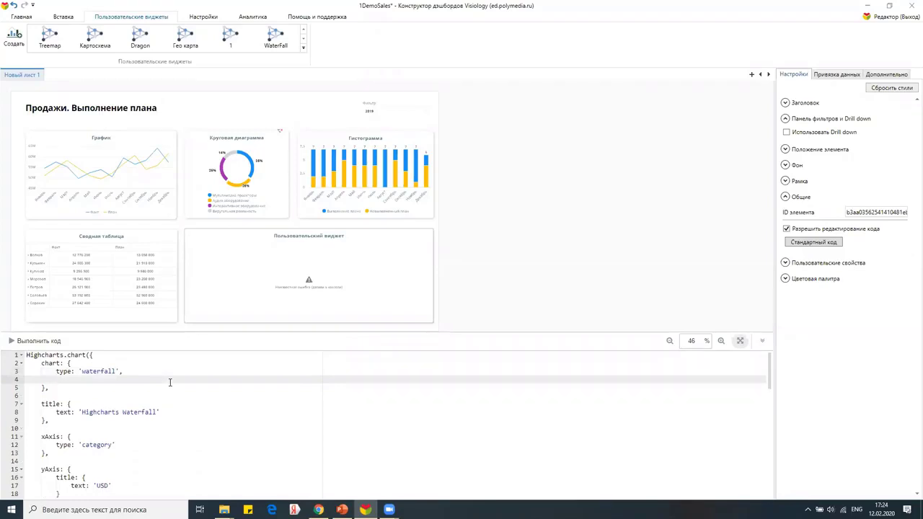
pyautogui.write('rederTo:w')
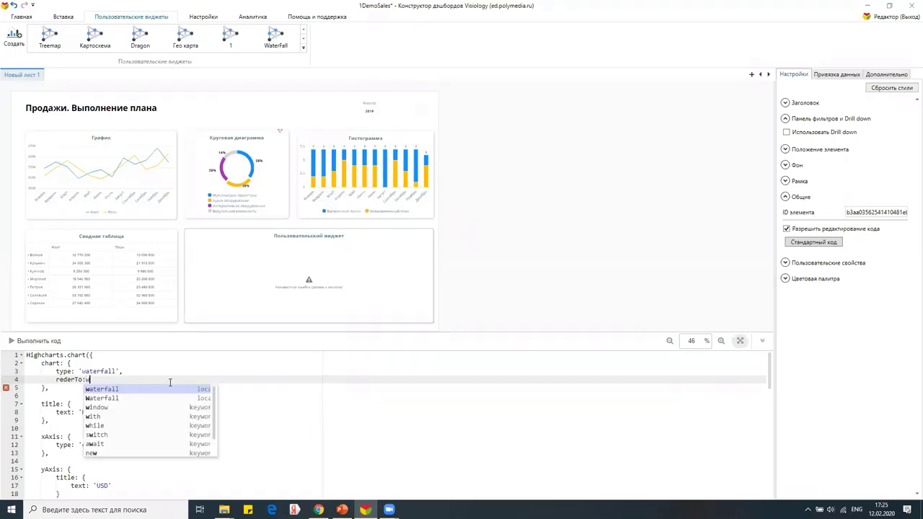
pyautogui.write('.general')
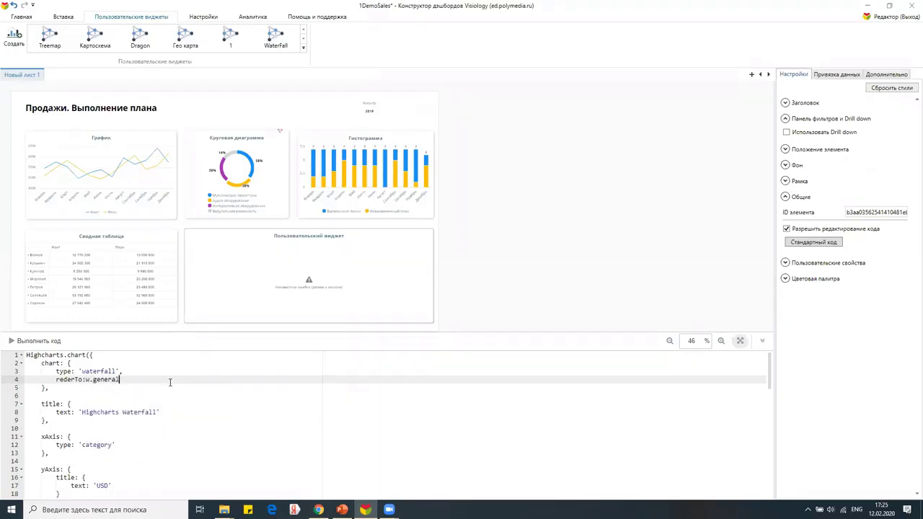
pyautogui.write('.renderTo')
pyautogui.click(85, 379)
pyautogui.write(':')
pyautogui.write('n')
pyautogui.click(51, 344)
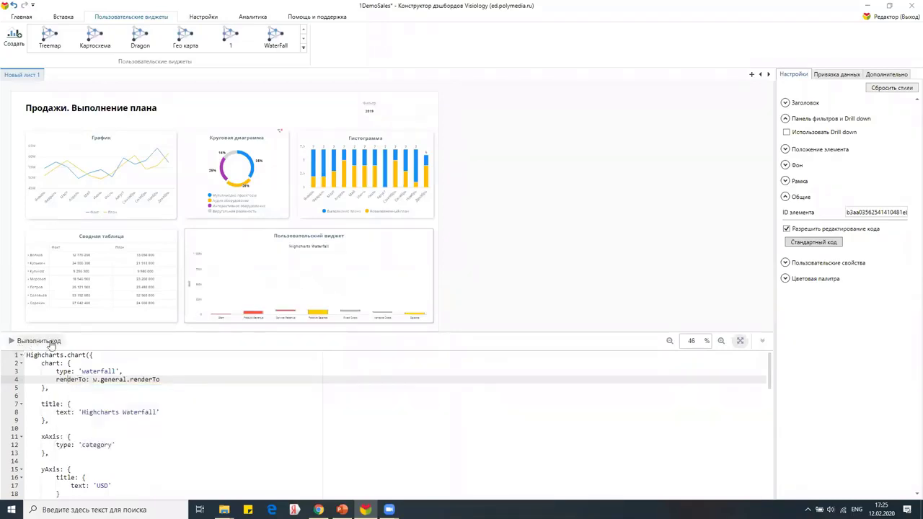
# Examine the rendered waterfall chart up close, including the tooltip of the Fixed Costs column.
pyautogui.click(720, 341)
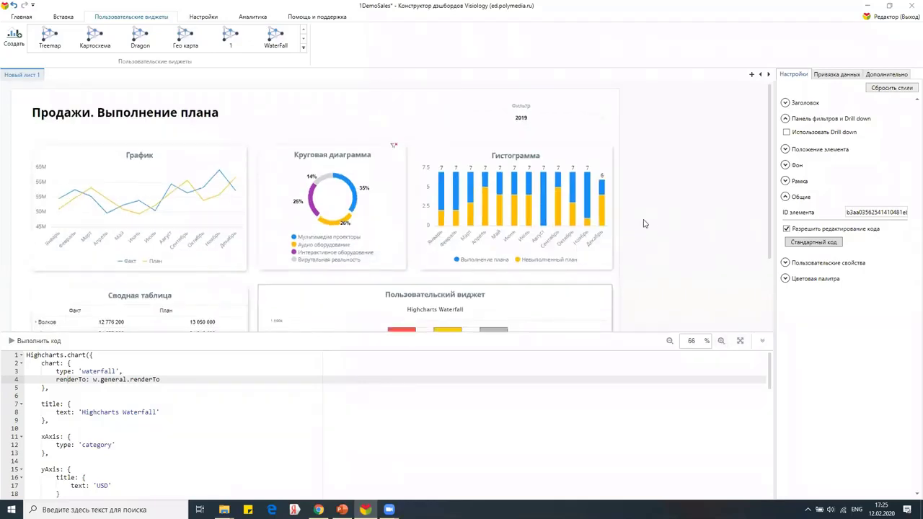
pyautogui.scroll(-3, 644, 223)
pyautogui.click(720, 340)
pyautogui.click(720, 340)
pyautogui.click(720, 340)
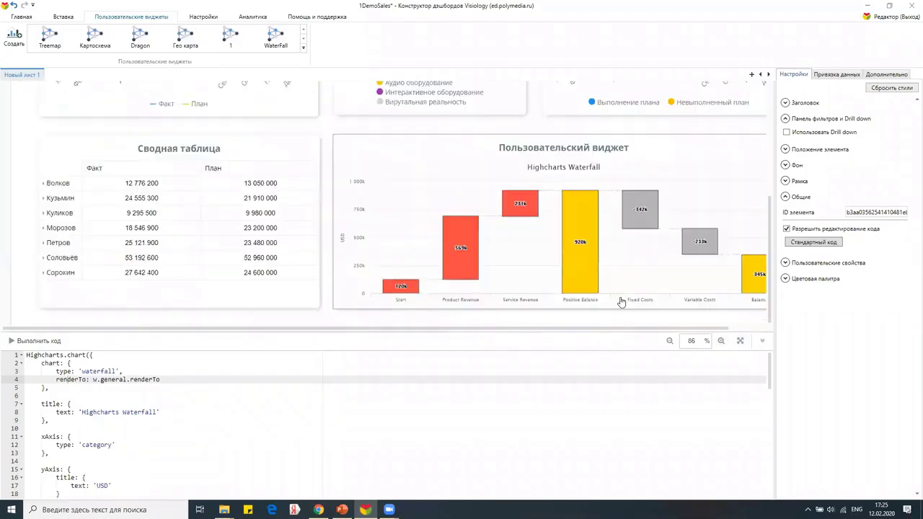
pyautogui.hscroll(1, 663, 321)
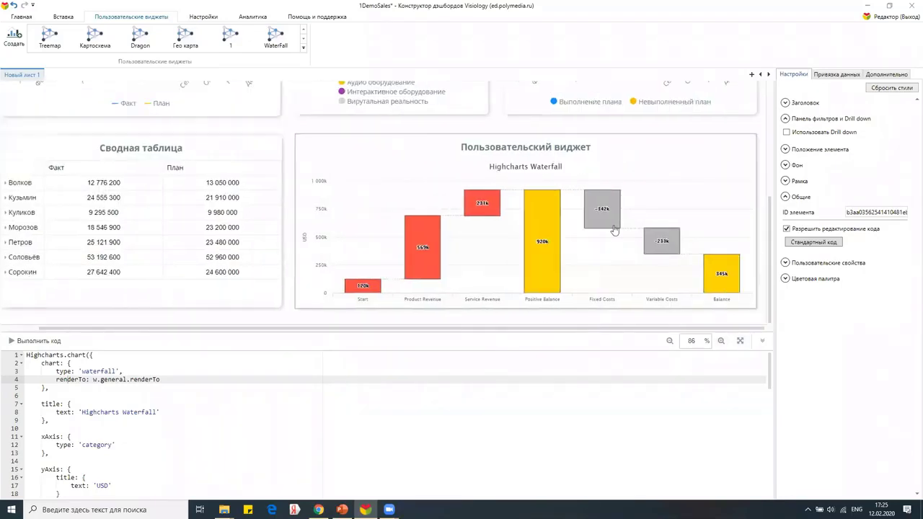
pyautogui.moveTo(600, 214)
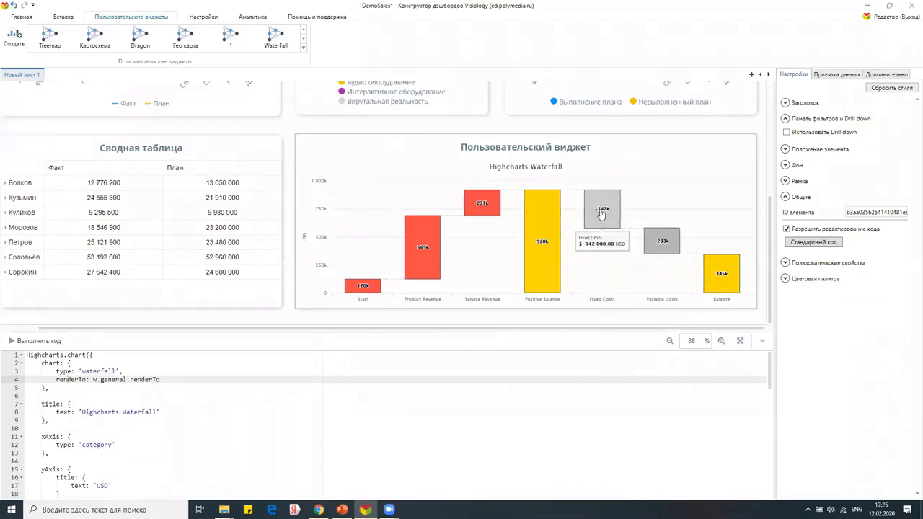
# Set the waterfall widget's data source to ViQube and add a query on the DemoSales measure group.
pyautogui.click(836, 74)
pyautogui.click(836, 101)
pyautogui.click(796, 144)
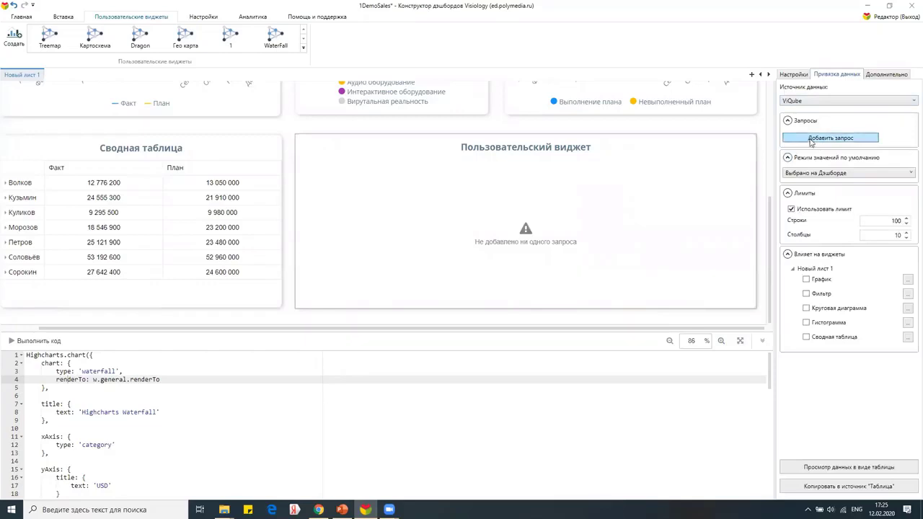
pyautogui.click(815, 141)
pyautogui.click(829, 201)
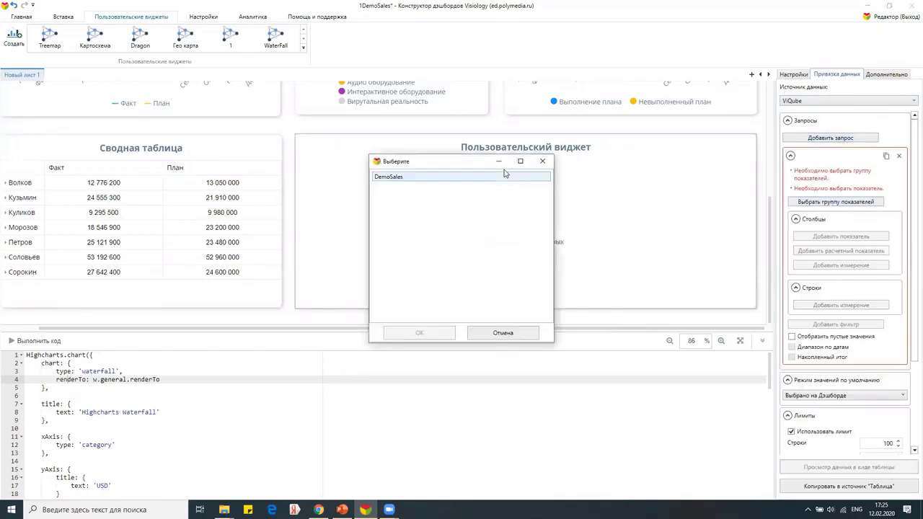
pyautogui.click(437, 177)
pyautogui.click(420, 330)
pyautogui.click(808, 242)
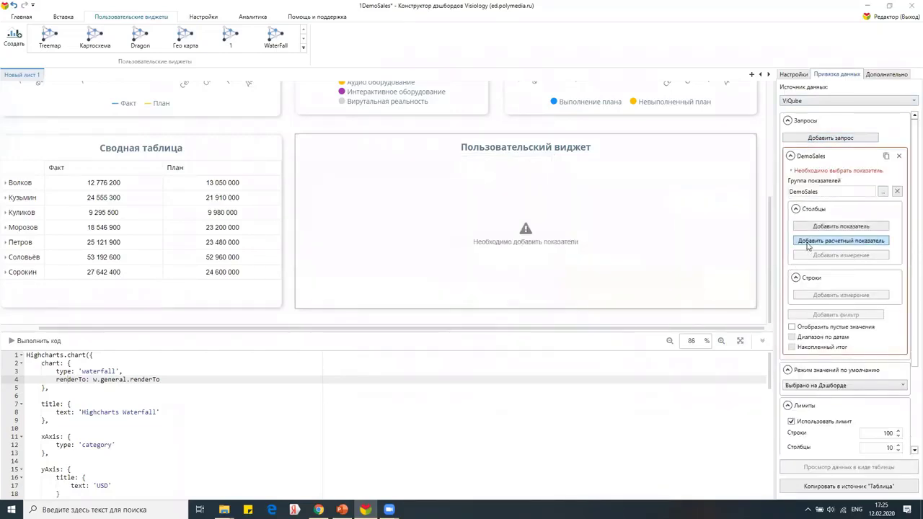
# Name the new calculated indicator "Выполнение плана".
pyautogui.click(310, 149)
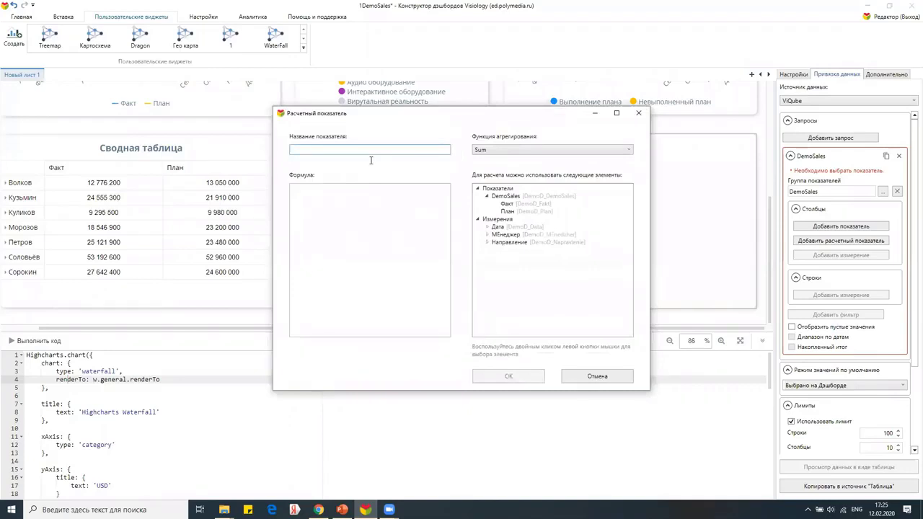
pyautogui.press('BackSpace')
pyautogui.hotkey('alt', 'shift')
pyautogui.write('Выполнение плана')
# Define the calculated indicator's formula as [DemoD_Fakt]-[DemoD_Plan] and add it to the query.
pyautogui.click(393, 206)
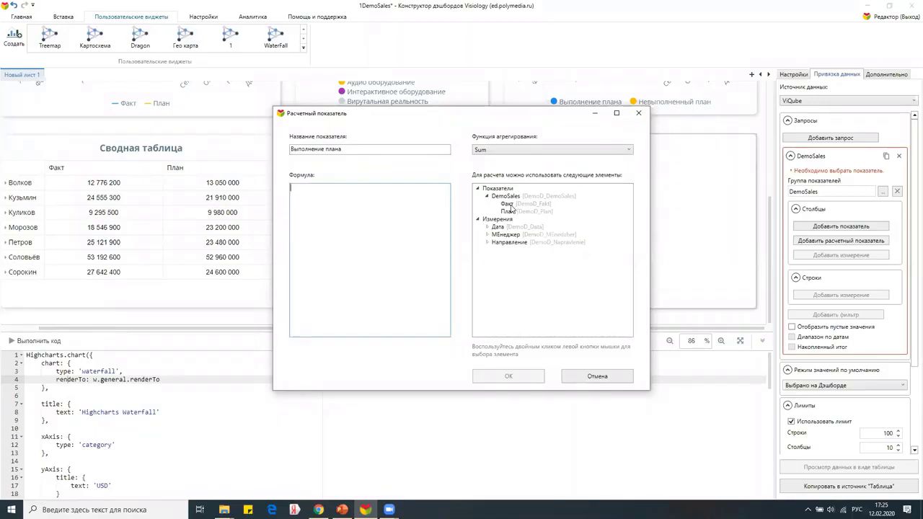
pyautogui.doubleClick(508, 204)
pyautogui.click(359, 200)
pyautogui.write('-')
pyautogui.doubleClick(514, 211)
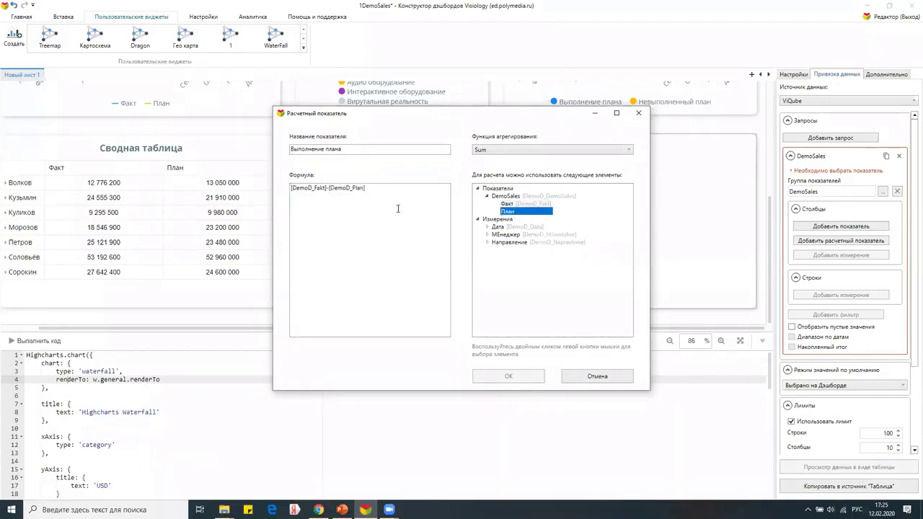
pyautogui.click(414, 245)
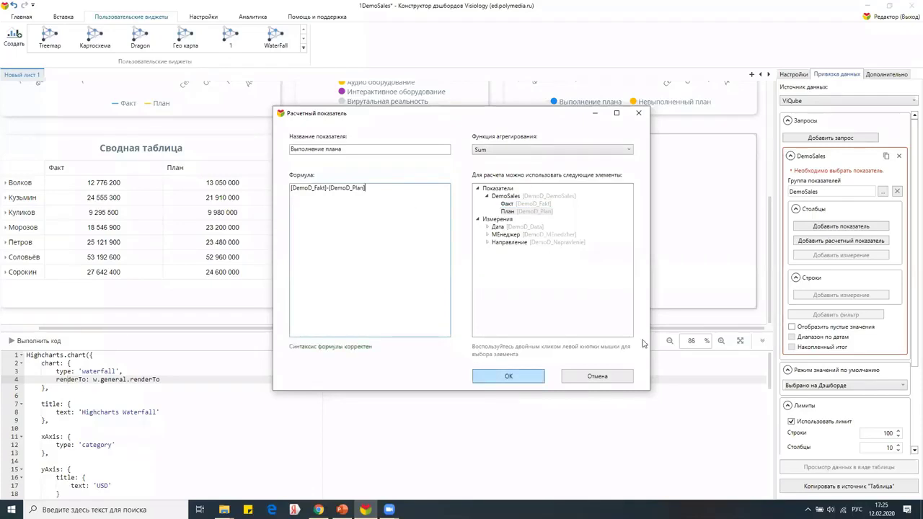
pyautogui.click(495, 377)
# Add the Месяц level of the Дата dimension to the query's rows.
pyautogui.click(832, 308)
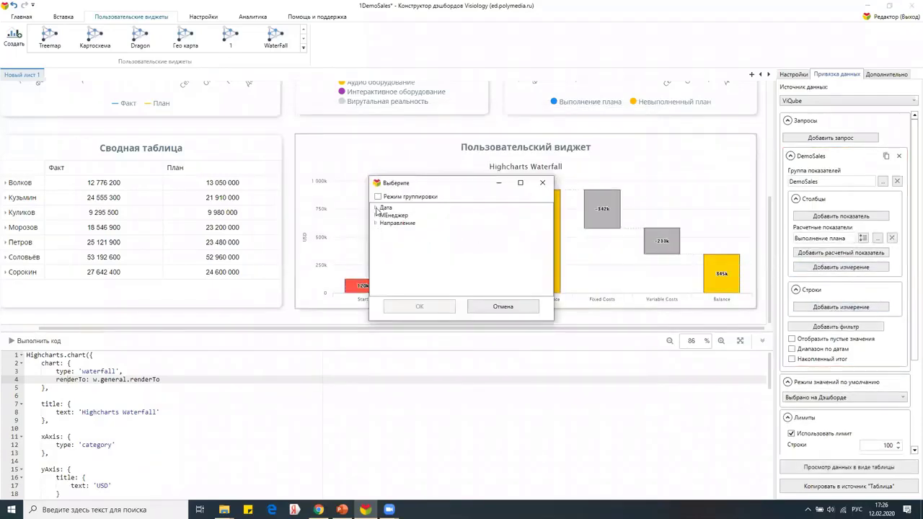
pyautogui.click(376, 208)
pyautogui.scroll(-3, 412, 246)
pyautogui.click(397, 245)
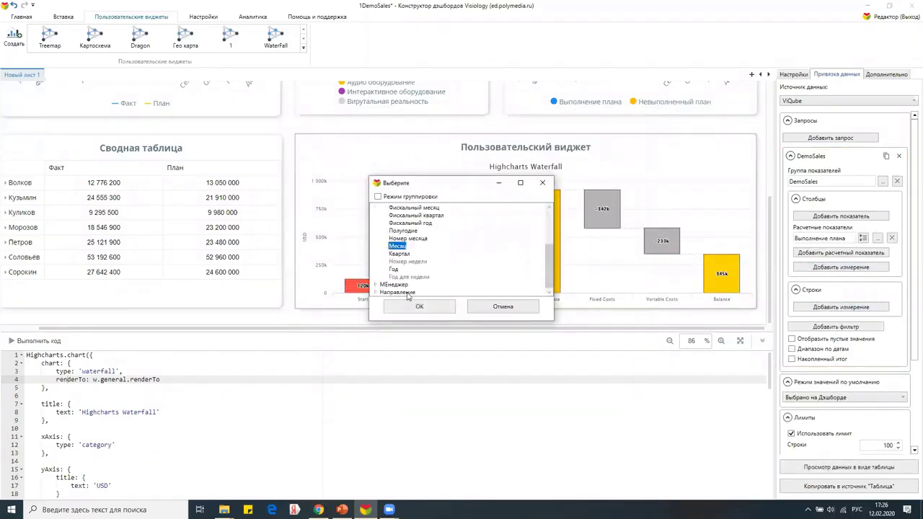
pyautogui.click(417, 310)
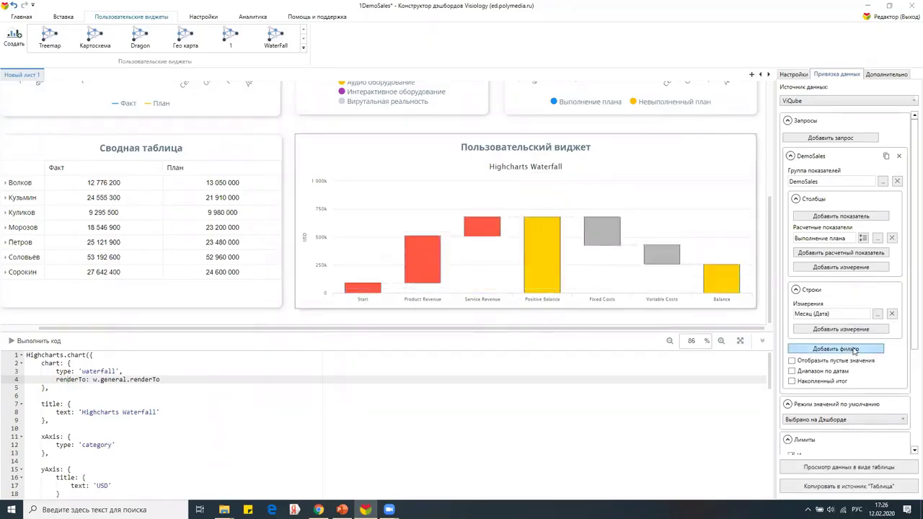
# Preview the widget's query data as a table to check the plan fulfilment values by month.
pyautogui.scroll(-2, 836, 346)
pyautogui.click(826, 469)
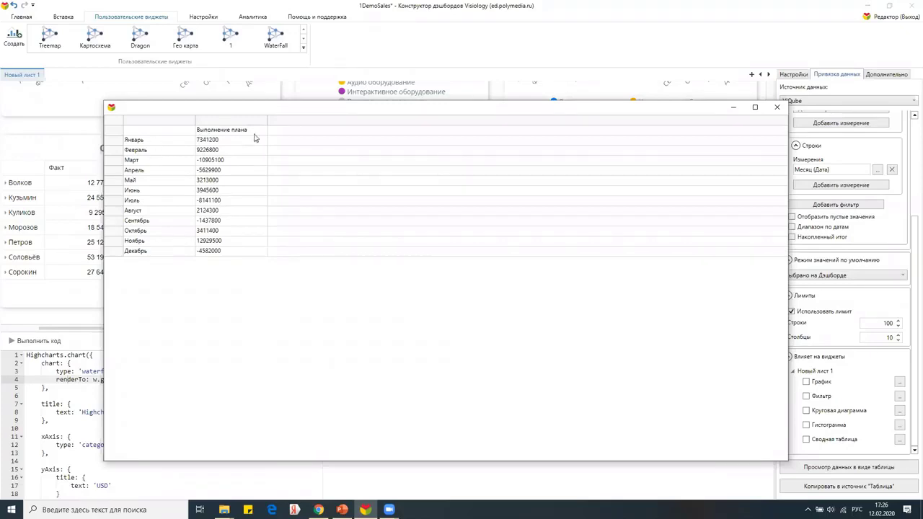
pyautogui.click(778, 108)
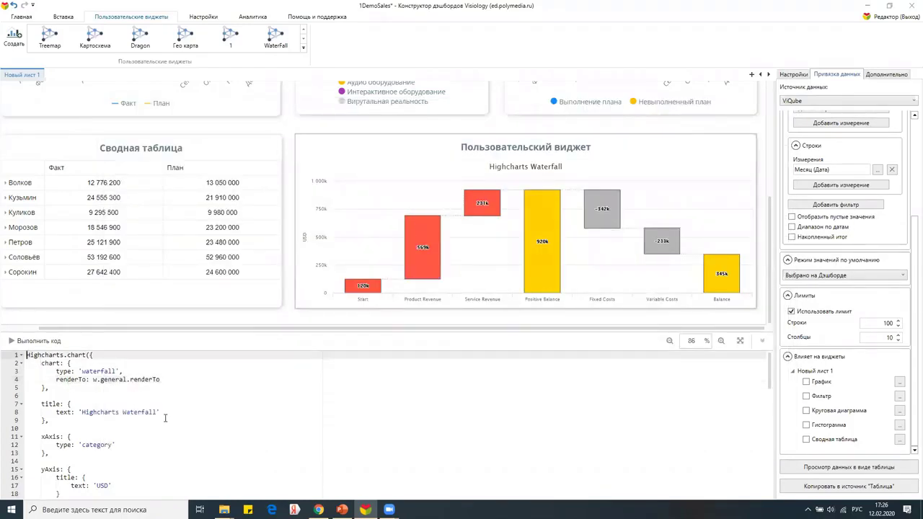
# Insert three blank lines above the Highcharts.chart call in the widget code.
pyautogui.press('Return')
pyautogui.press('Return')
pyautogui.press('Return')
pyautogui.press('Up')
pyautogui.press('Up')
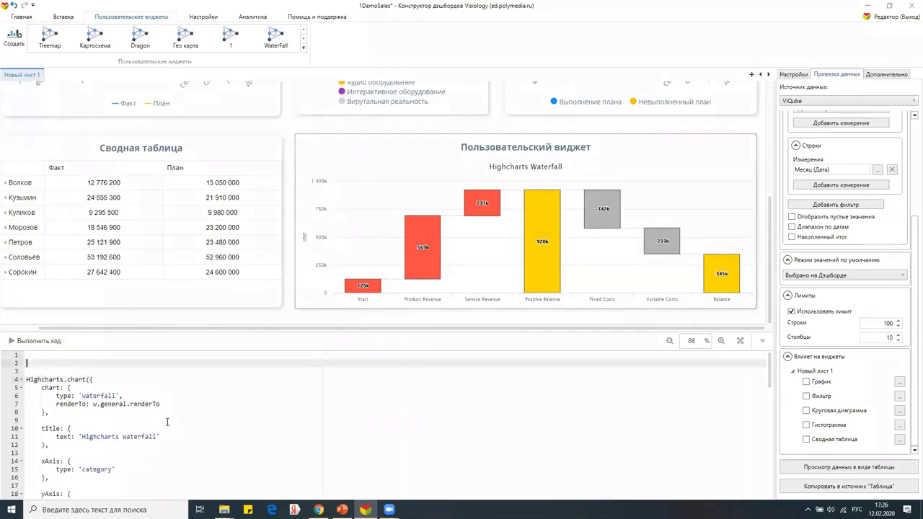
pyautogui.press('Up')
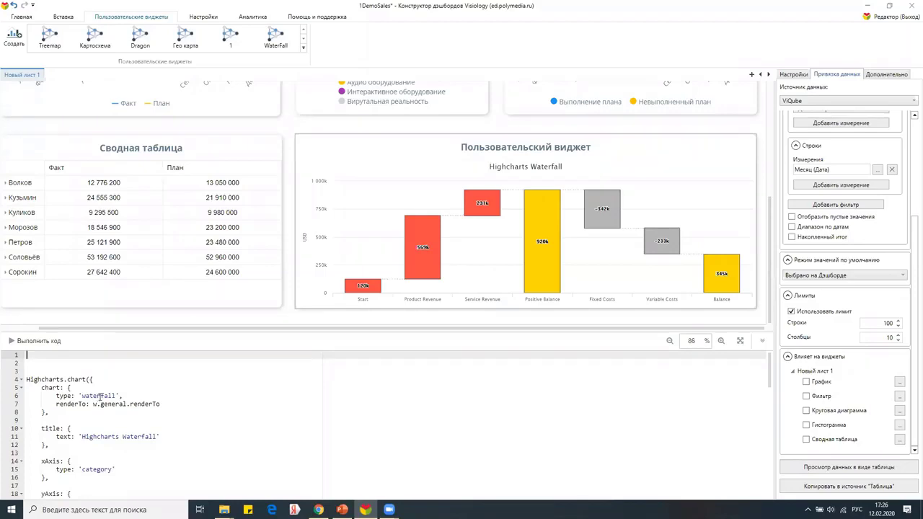
# Examine the hard-coded data array in the chart's series, highlighting it from start to end.
pyautogui.scroll(-7, 97, 450)
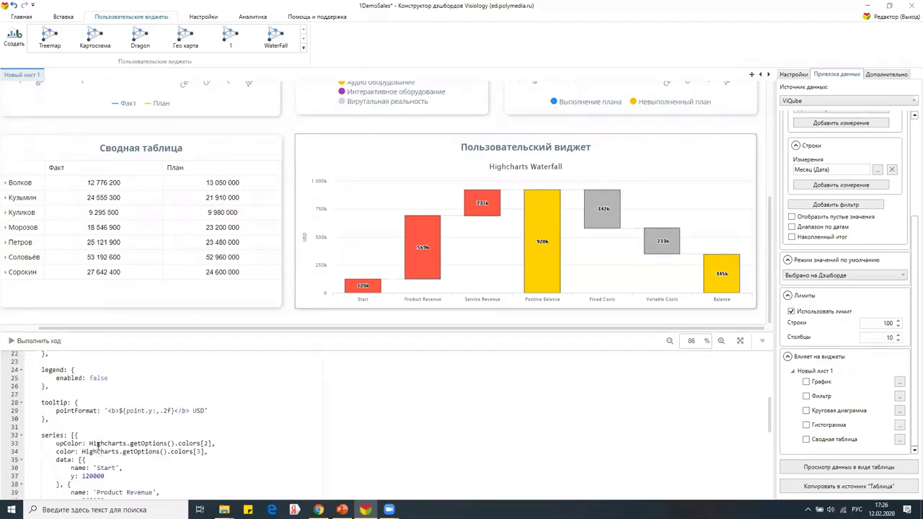
pyautogui.scroll(-7, 98, 445)
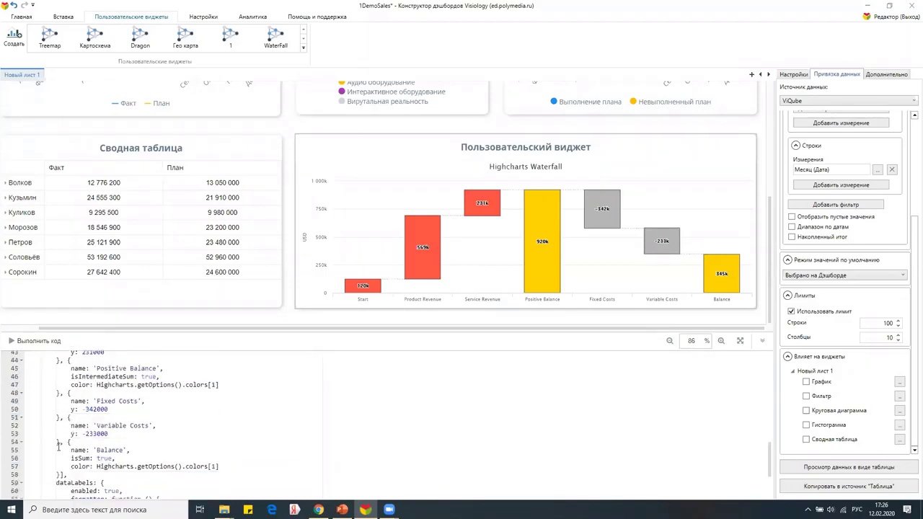
pyautogui.scroll(-1, 59, 447)
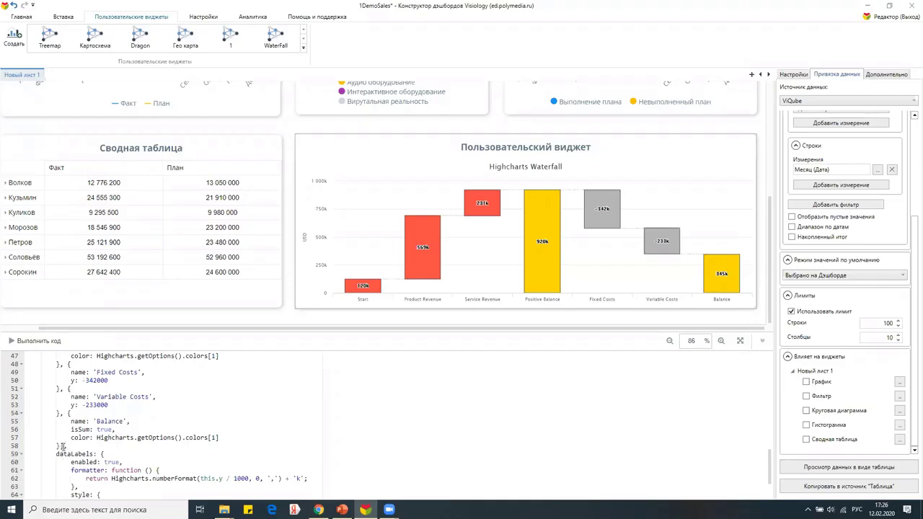
pyautogui.moveTo(62, 447); pyautogui.dragTo(79, 421)
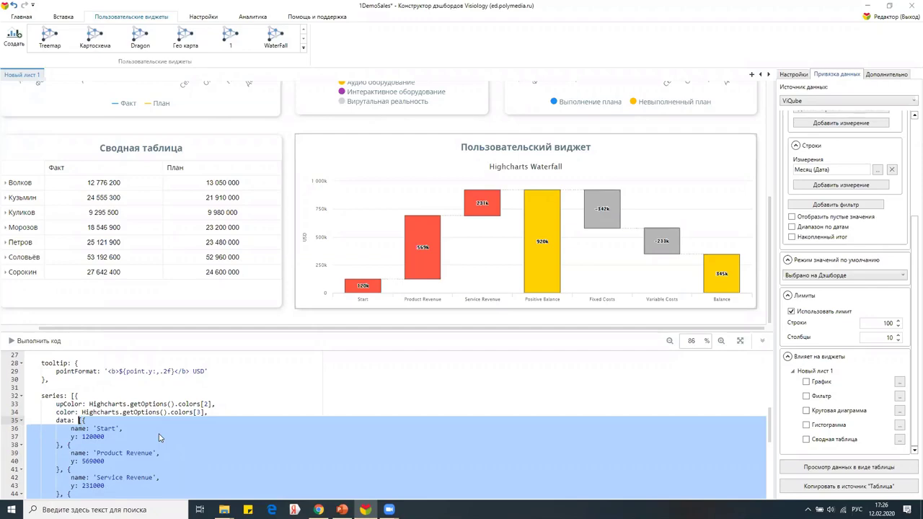
# On the script's first line, declare the variable dataForWat as w.data.values[0].map.
pyautogui.hotkey('ctrl', 'Home')
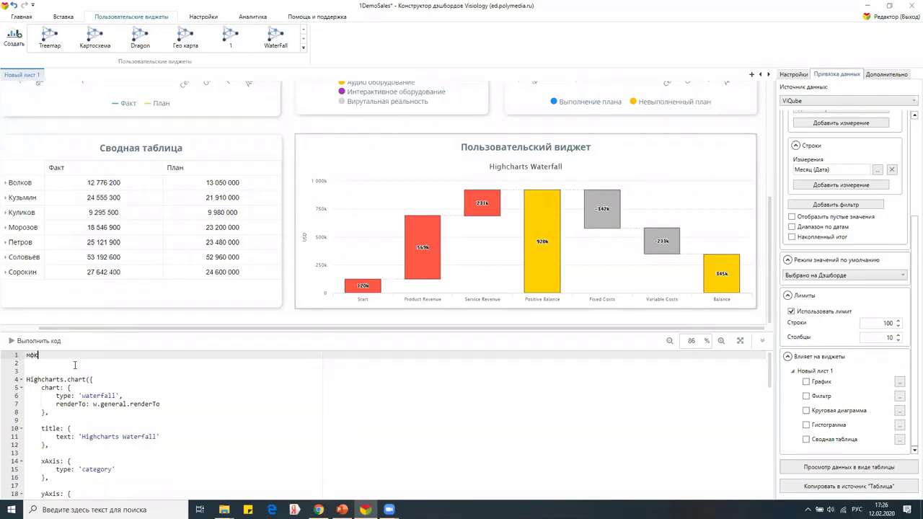
pyautogui.write('car')
pyautogui.press('BackSpace')
pyautogui.press('BackSpace')
pyautogui.press('BackSpace')
pyautogui.write('var data')
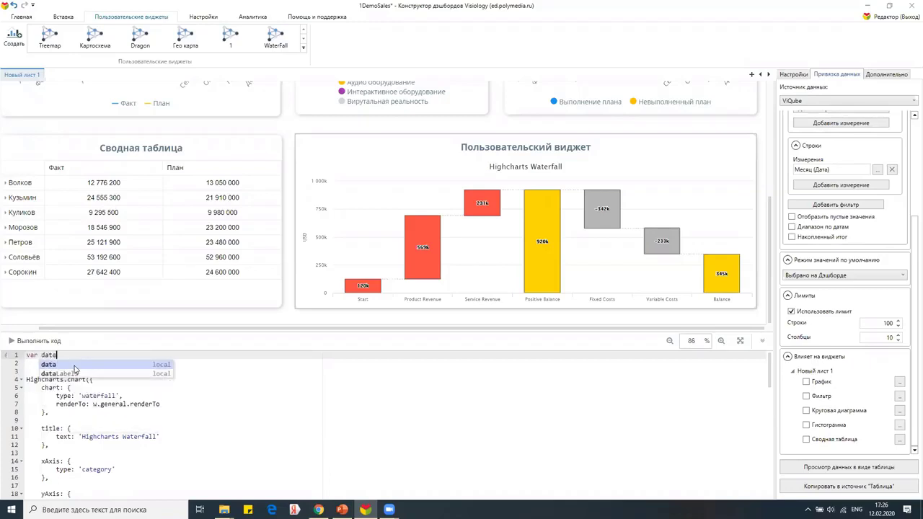
pyautogui.write('R')
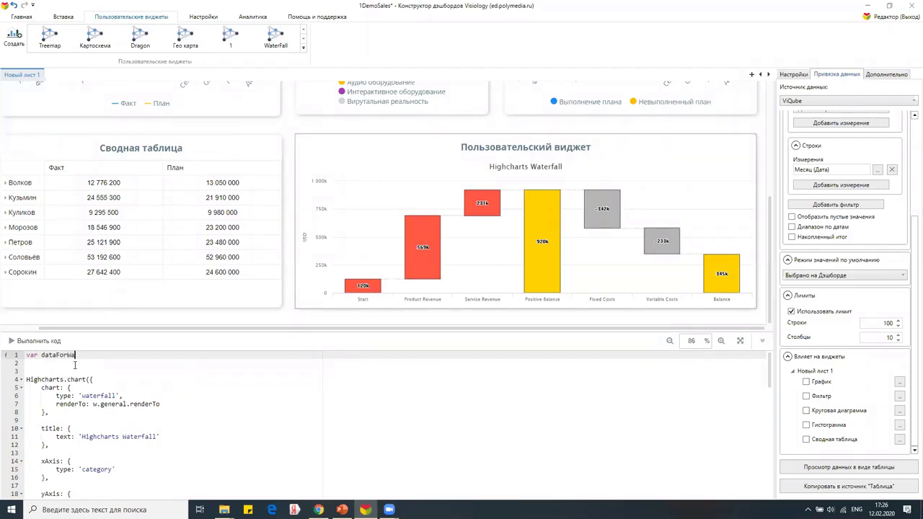
pyautogui.write('orWat = w.d')
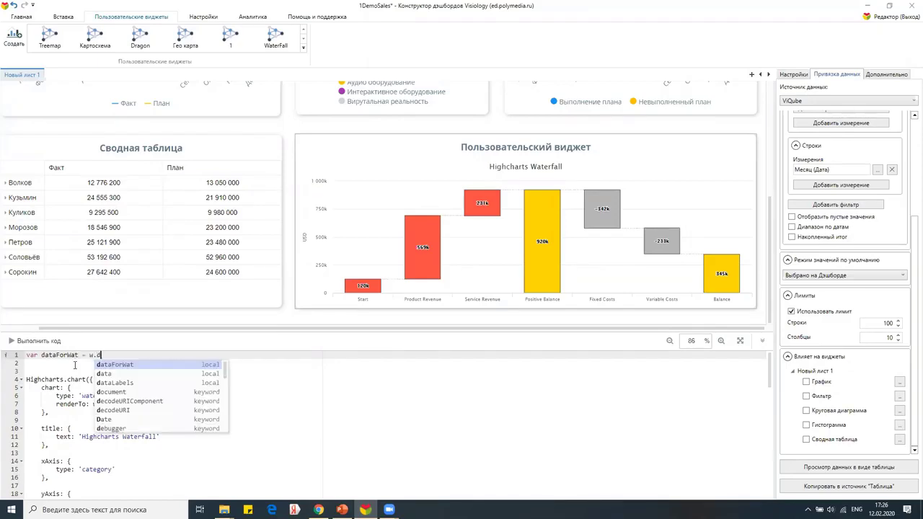
pyautogui.write('ata.v')
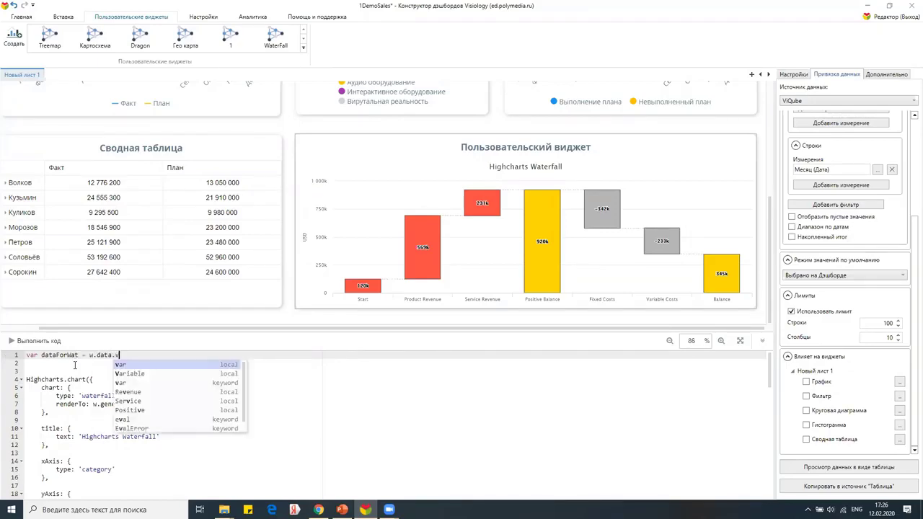
pyautogui.write('alues[0')
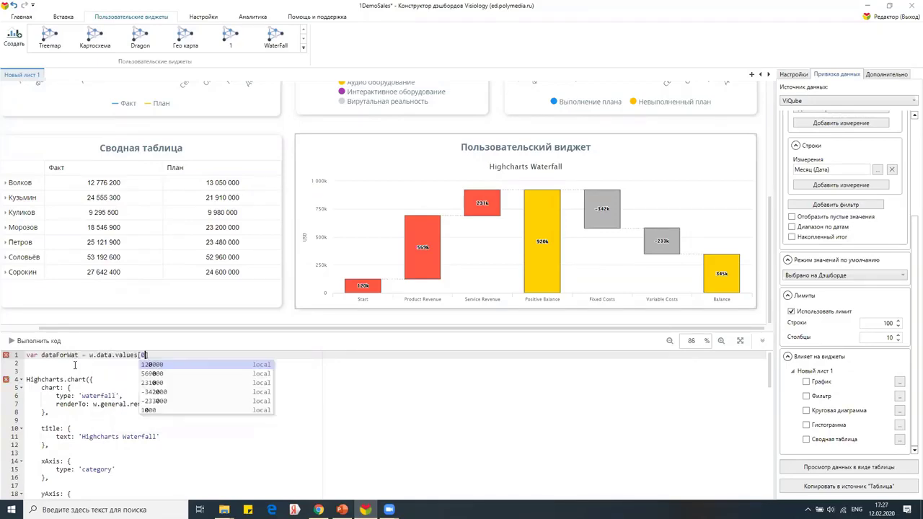
pyautogui.write('].map')
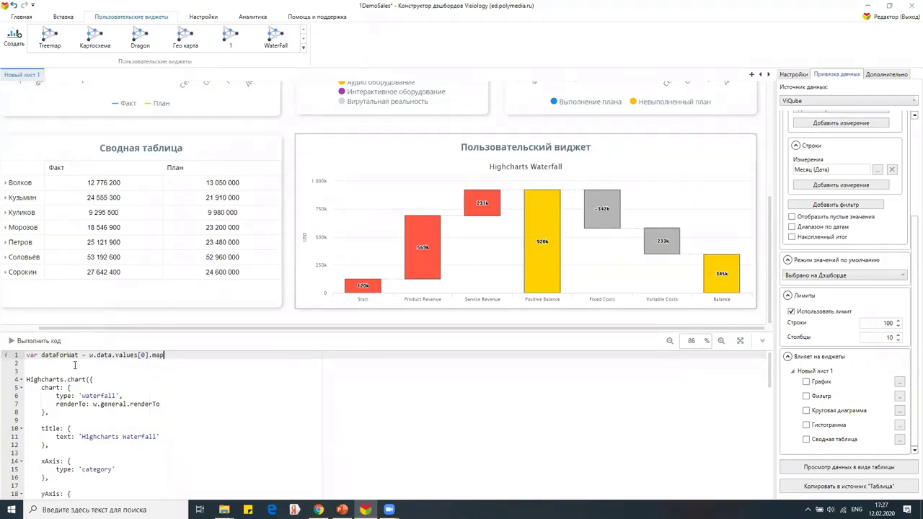
# Change the method name to ma and pass it a multi-line callback function with the parameter vaulue.
pyautogui.press('BackSpace')
pyautogui.write('(func')
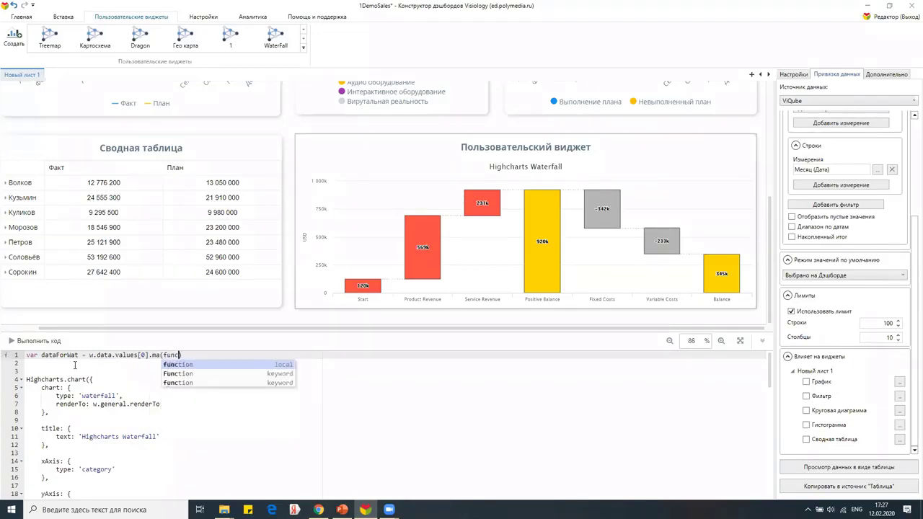
pyautogui.write('tion(vaulie')
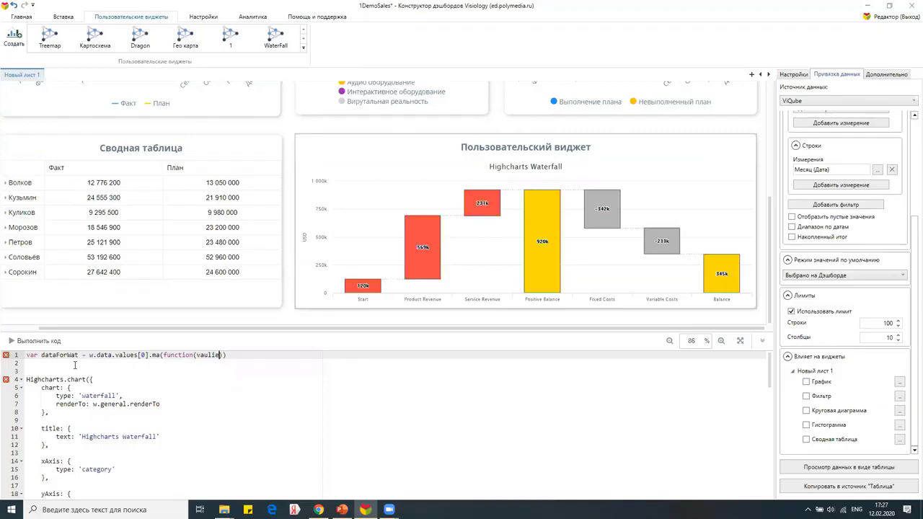
pyautogui.write(') {')
pyautogui.press('Return')
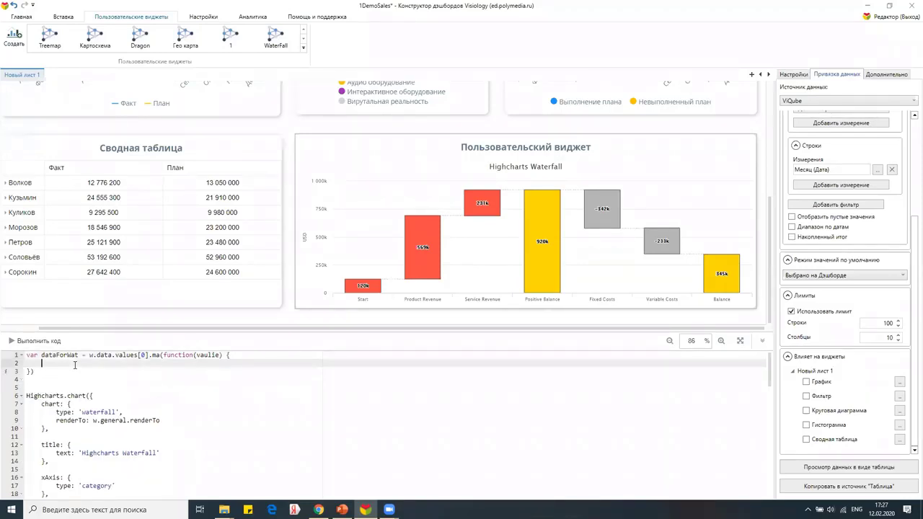
pyautogui.click(220, 355)
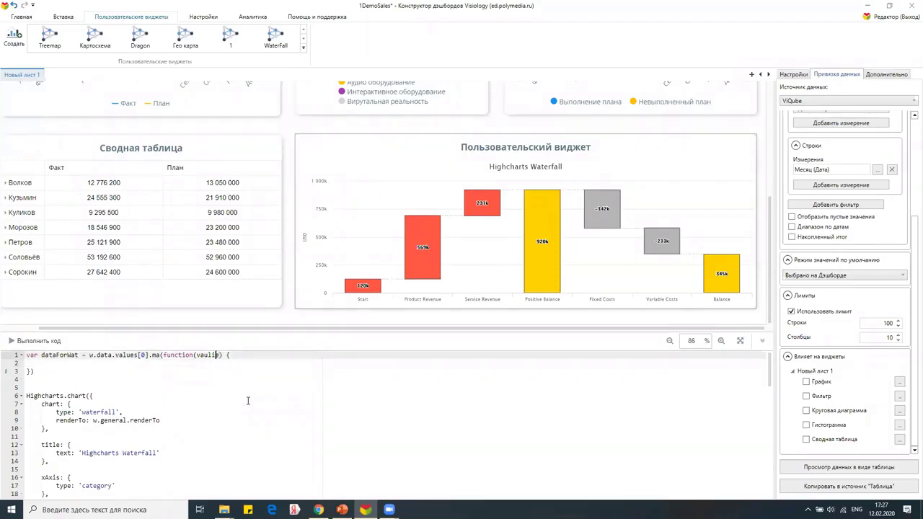
pyautogui.press('BackSpace')
pyautogui.write('u')
pyautogui.press('Down')
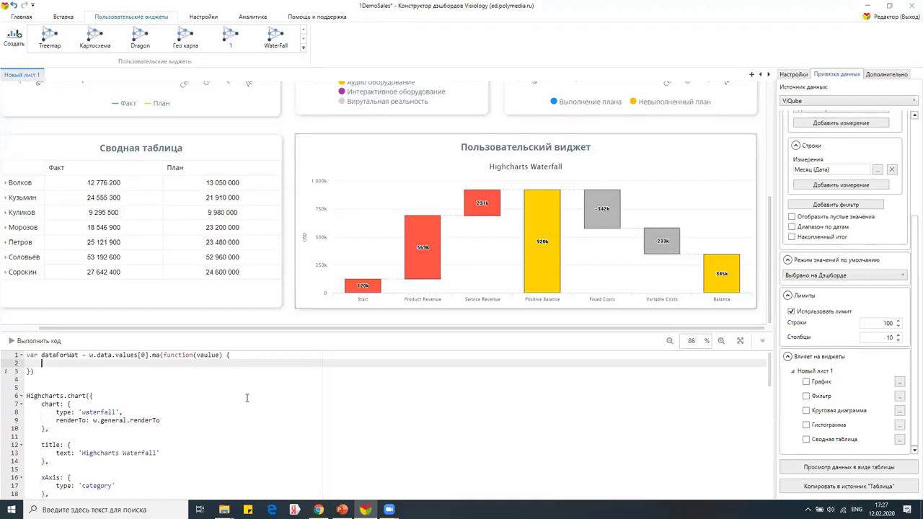
# Add a return statement with an empty multi-line object inside the callback.
pyautogui.write('retur')
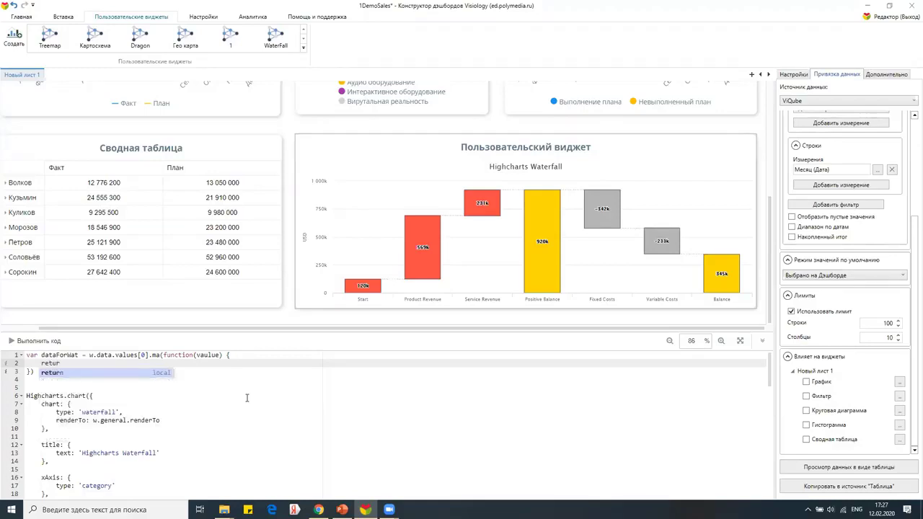
pyautogui.write('n ')
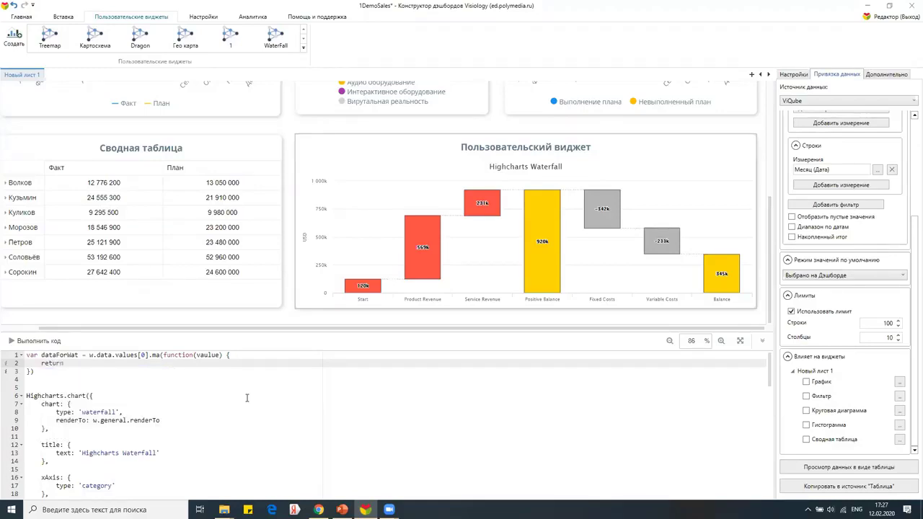
pyautogui.write('{')
pyautogui.press('Return')
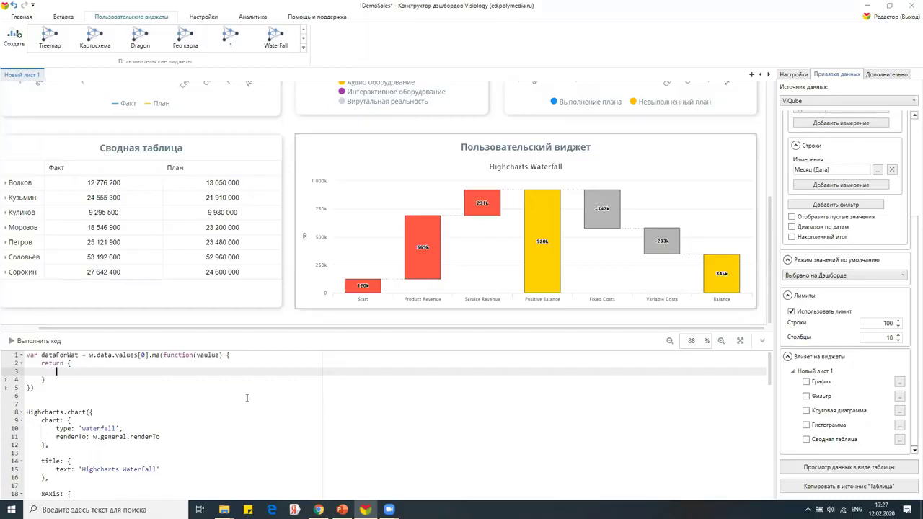
# Add a name property to the returned object with the value w.data.rows[w.data.values[0].indexOf(value)].
pyautogui.write('name: w.da')
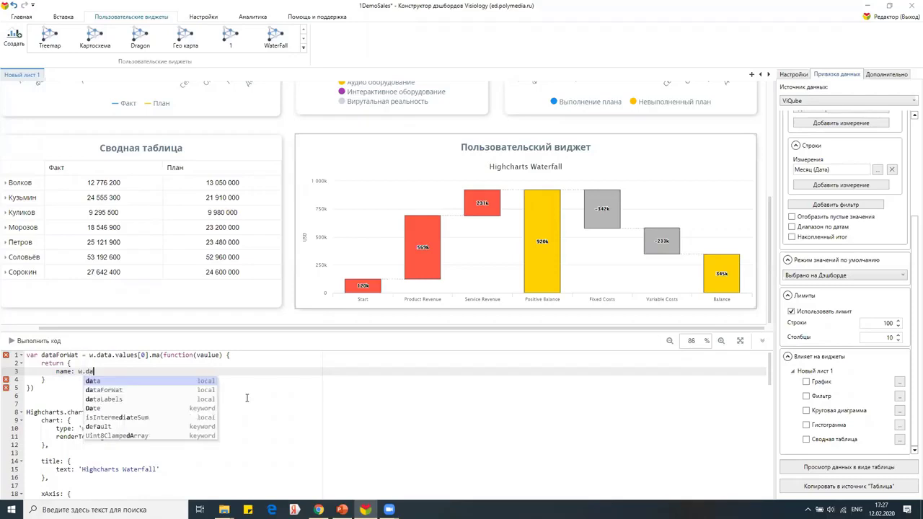
pyautogui.write('ta.rows')
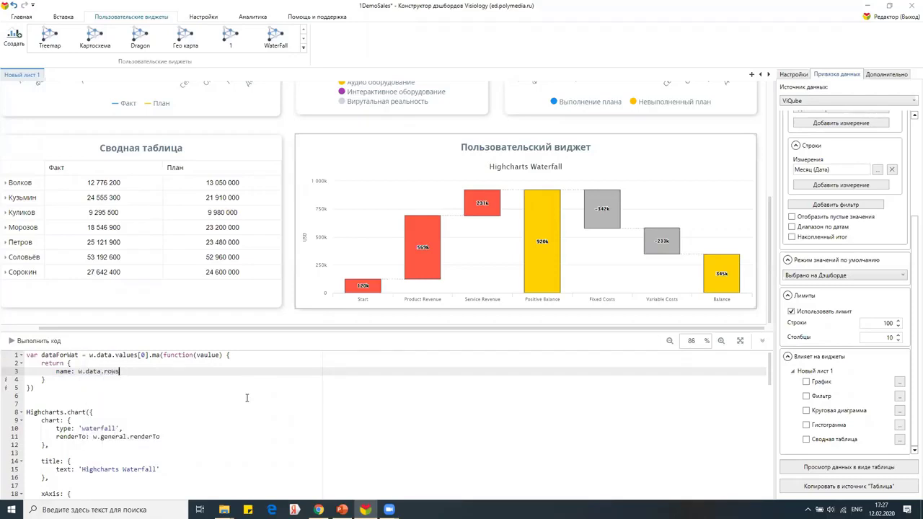
pyautogui.write('[w.data')
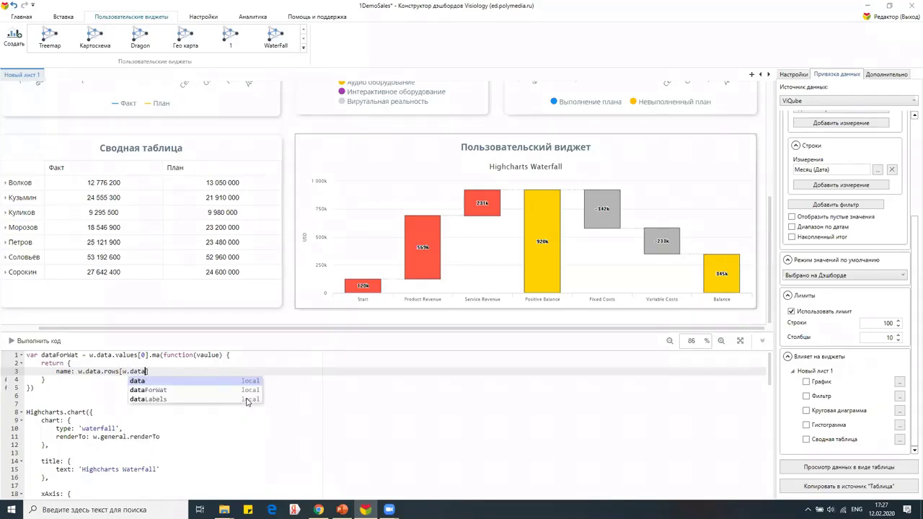
pyautogui.write('.values')
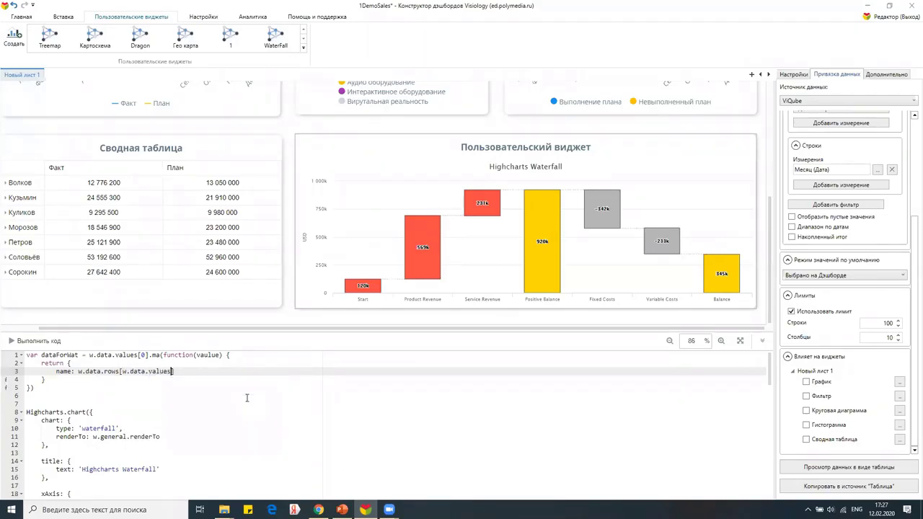
pyautogui.write('[0].index')
pyautogui.press('BackSpace')
pyautogui.write('xOf(value')
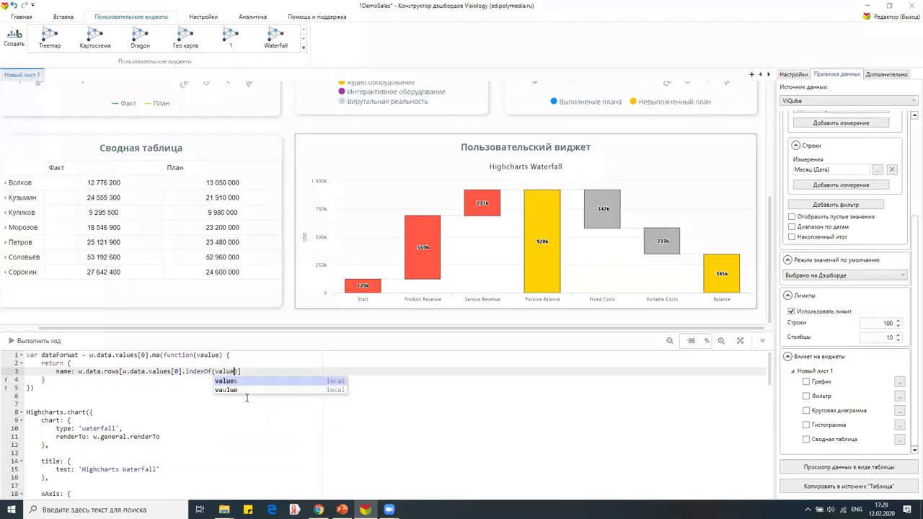
# Close the indexOf call in the name property and add a y property set to value.
pyautogui.write(')')
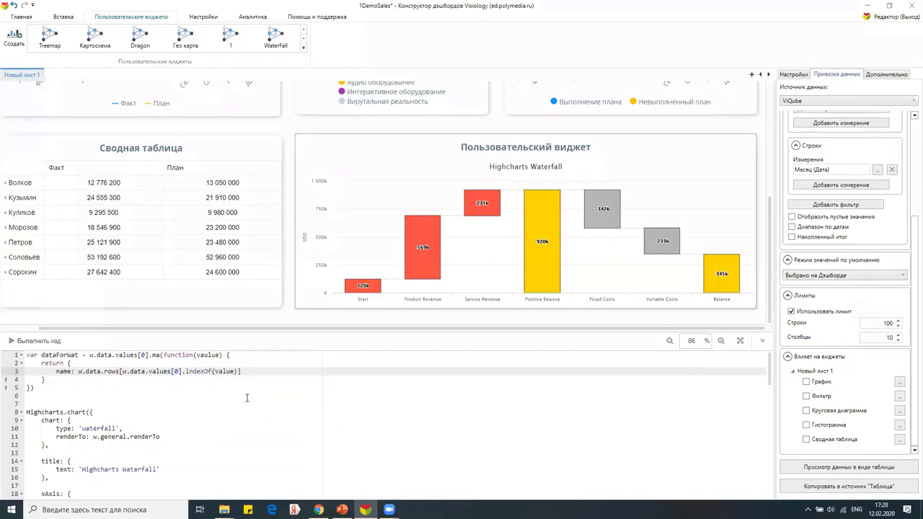
pyautogui.press('Return')
pyautogui.write('y')
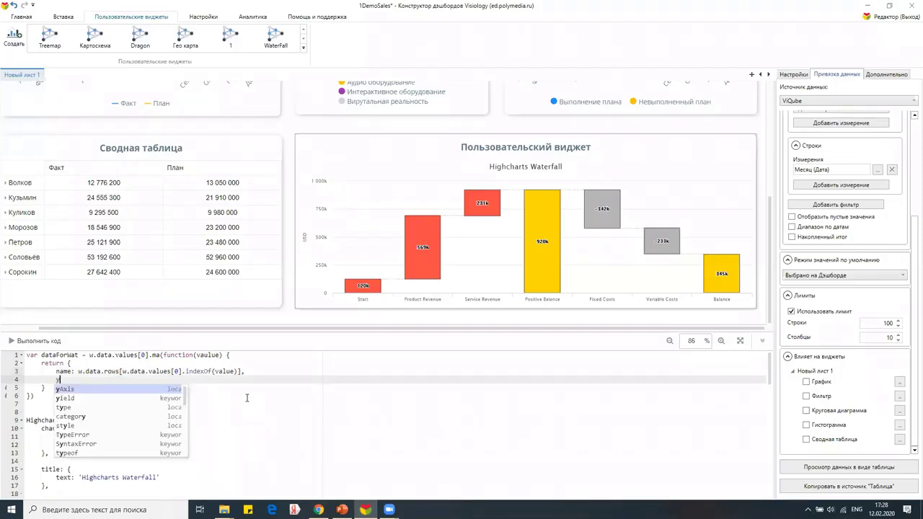
pyautogui.write(':value')
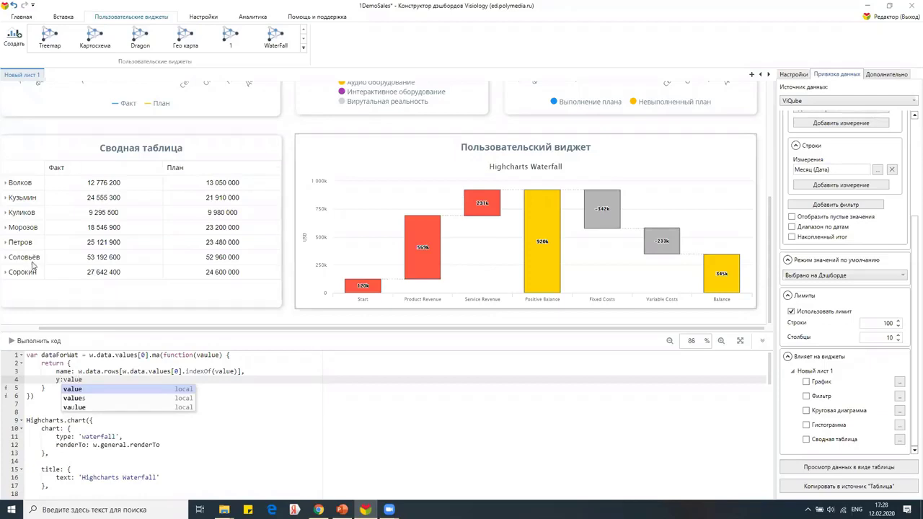
# End the return statement and the dataForWat declaration with semicolons.
pyautogui.click(44, 387)
pyautogui.write(';')
pyautogui.click(33, 396)
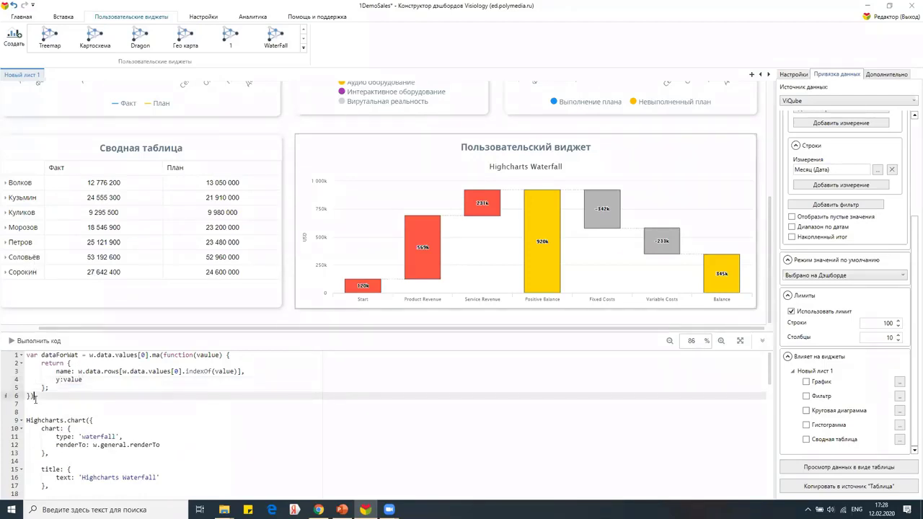
pyautogui.write(';')
# Below the declaration, add a dataFowWat.push call containing an empty multi-line object.
pyautogui.click(66, 405)
pyautogui.press('Return')
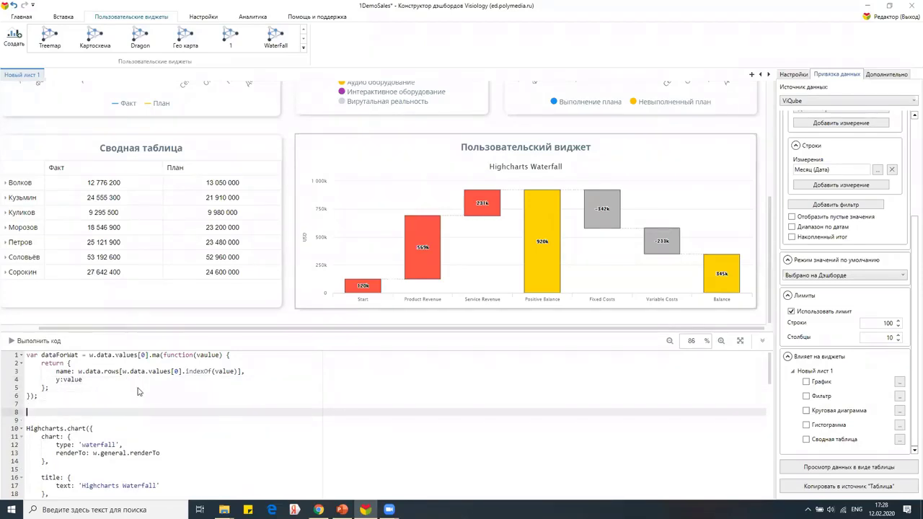
pyautogui.write('data')
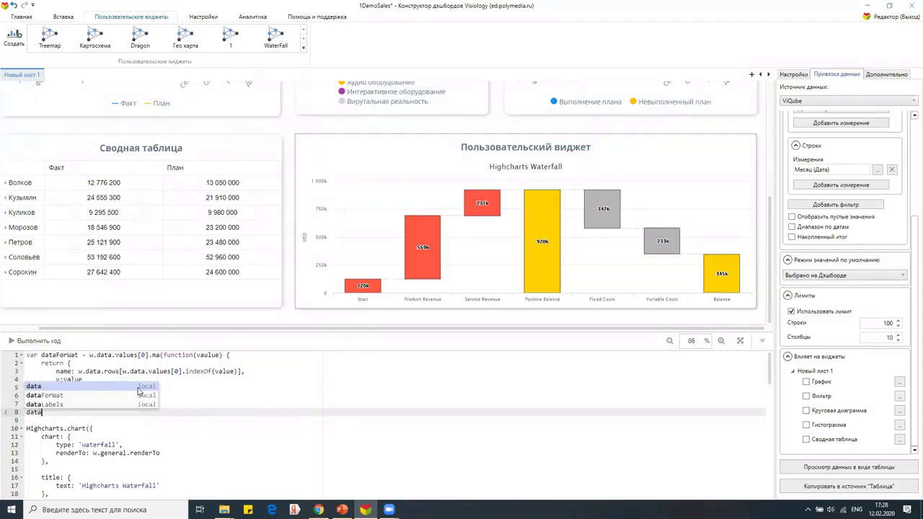
pyautogui.write('FowW')
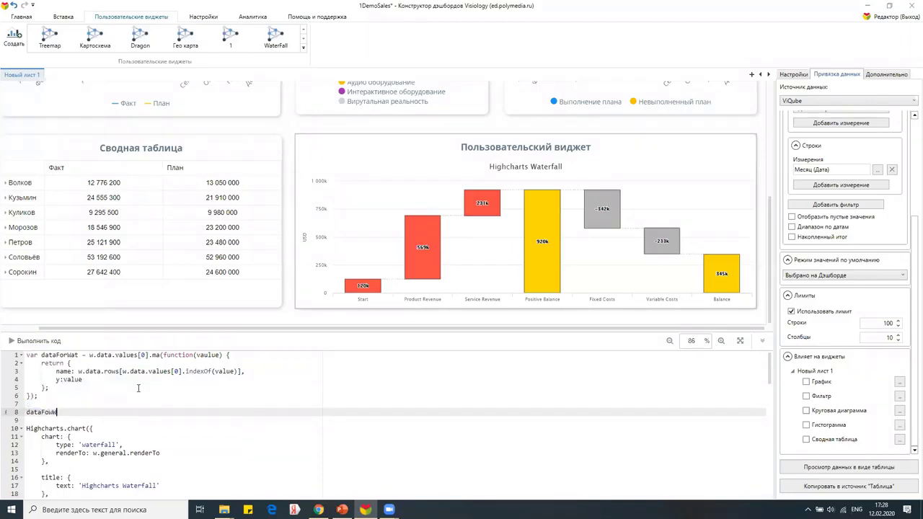
pyautogui.write('at.push({')
pyautogui.press('Return')
# Copy the Balance point's name, isSum and color properties from the series data into the push object and reduce their indentation.
pyautogui.scroll(-13, 170, 378)
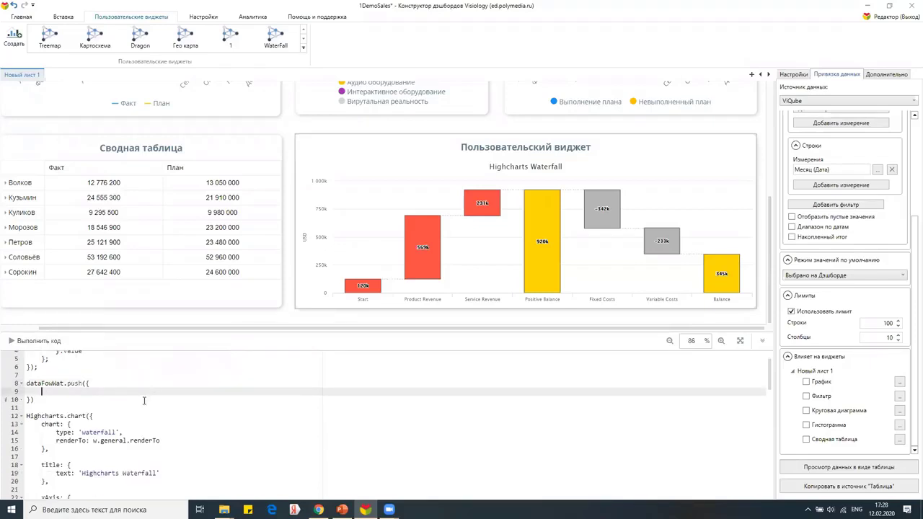
pyautogui.scroll(-5, 98, 389)
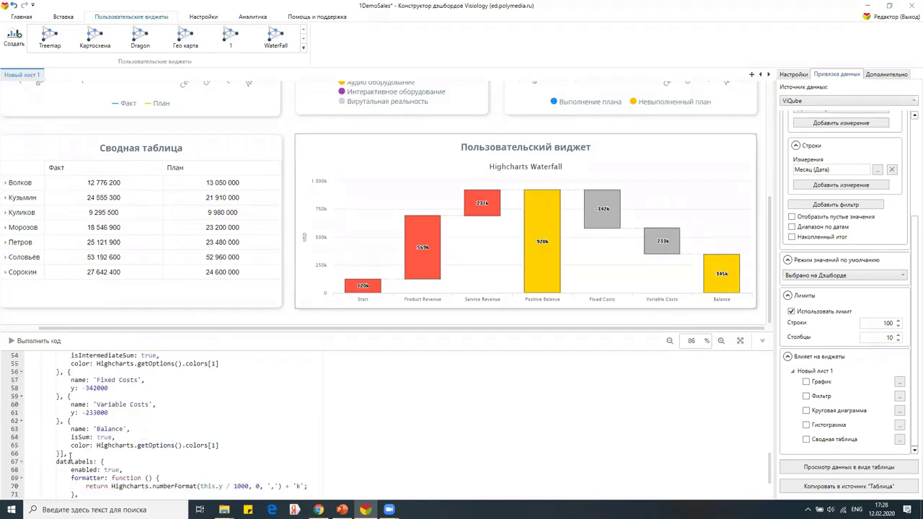
pyautogui.moveTo(149, 449); pyautogui.dragTo(4, 424)
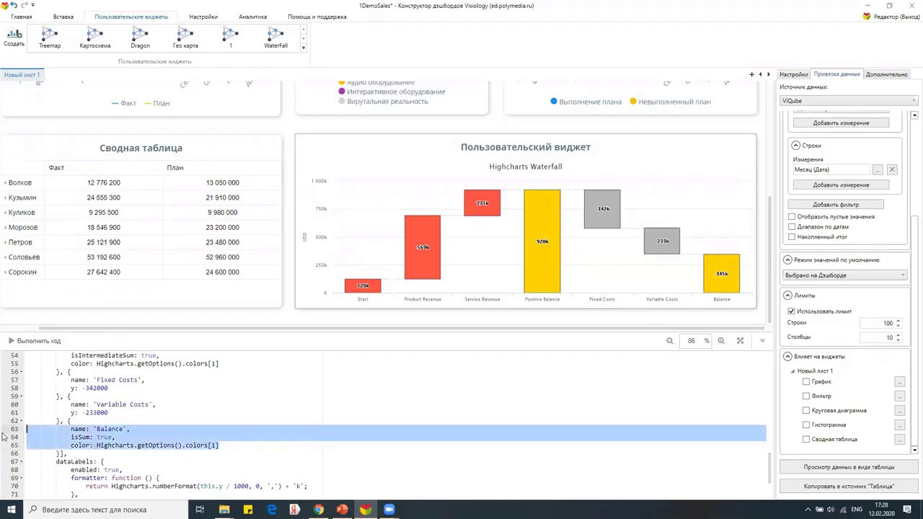
pyautogui.scroll(9, 20, 435)
pyautogui.scroll(8, 34, 431)
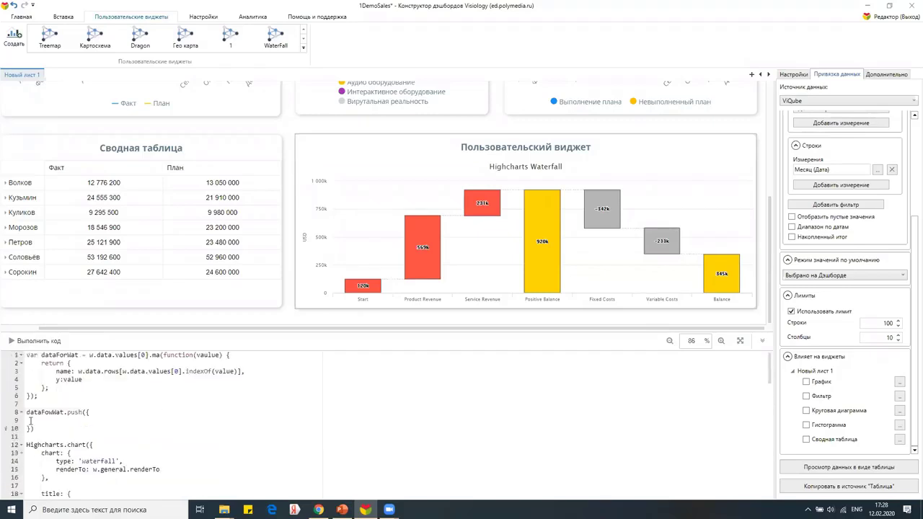
pyautogui.click(67, 420)
pyautogui.write("name: 'Balance', isSum: true, color: Highcharts.getOptions().colors[1]")
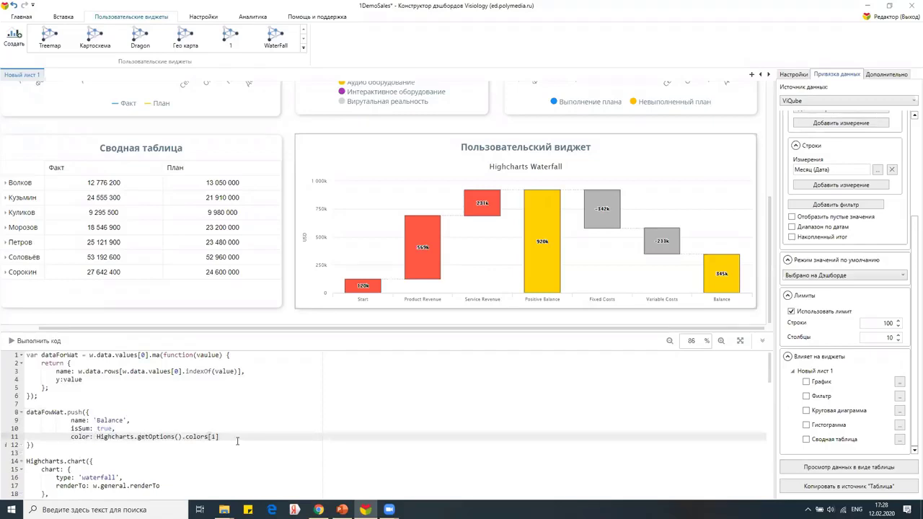
pyautogui.moveTo(237, 441); pyautogui.dragTo(9, 419)
pyautogui.hotkey('shift', 'Tab')
pyautogui.hotkey('shift', 'Tab')
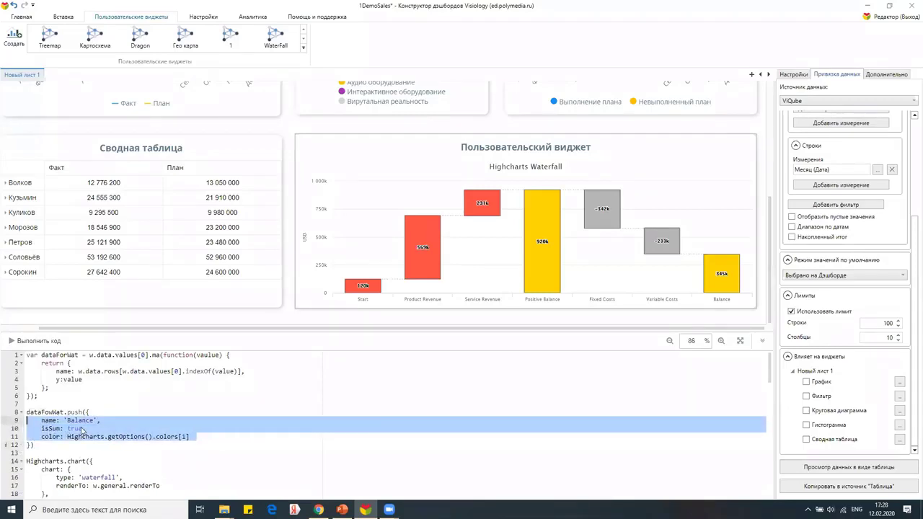
# Change the name in the pushed object to 'Итог'.
pyautogui.click(94, 421)
pyautogui.press('BackSpace')
pyautogui.press('BackSpace')
pyautogui.press('BackSpace')
pyautogui.press('BackSpace')
pyautogui.press('BackSpace')
pyautogui.press('BackSpace')
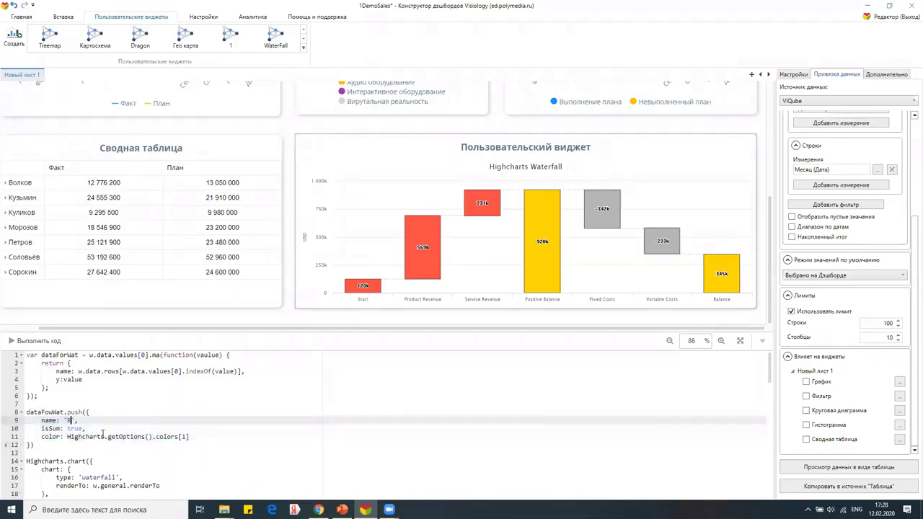
pyautogui.press('BackSpace')
pyautogui.hotkey('alt', 'shift')
pyautogui.write('Итог')
pyautogui.click(98, 429)
# Replace the hard-coded data array in the chart's series with dataForWat and run the code.
pyautogui.moveTo(79, 355); pyautogui.dragTo(42, 354)
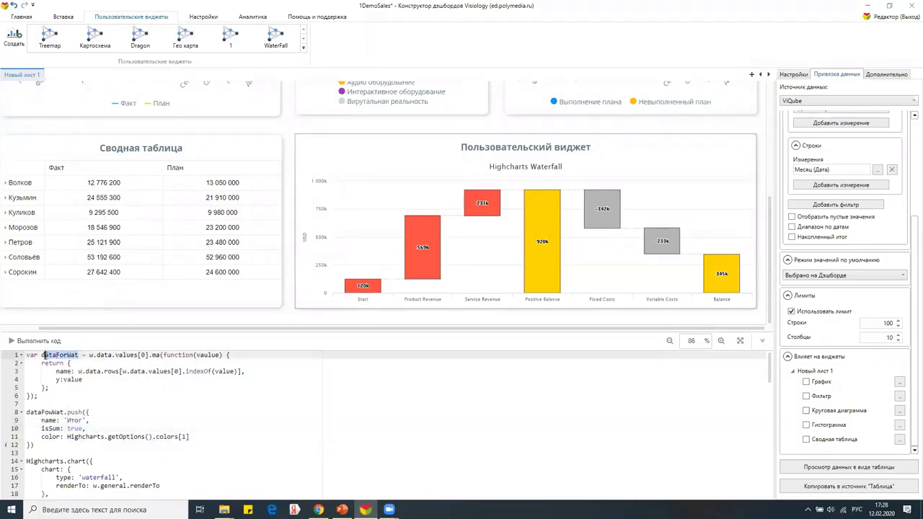
pyautogui.scroll(-15, 69, 432)
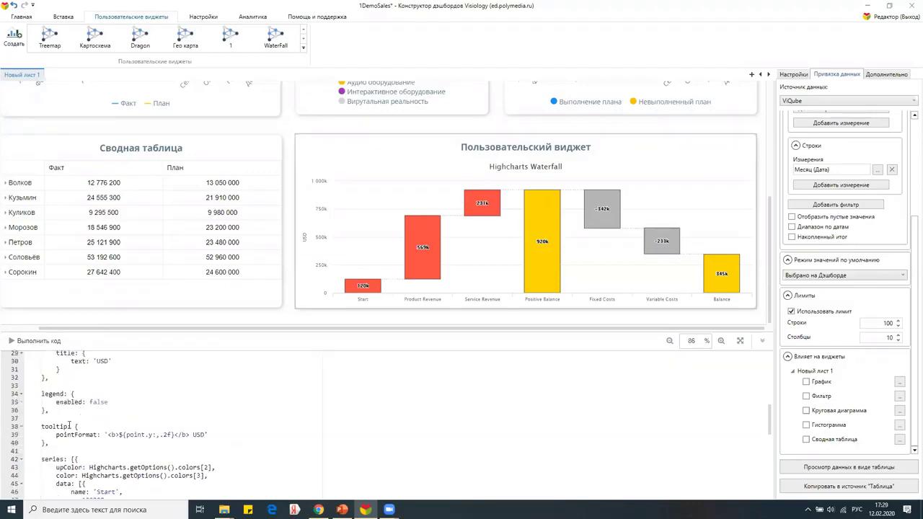
pyautogui.scroll(-2, 69, 432)
pyautogui.scroll(6, 72, 432)
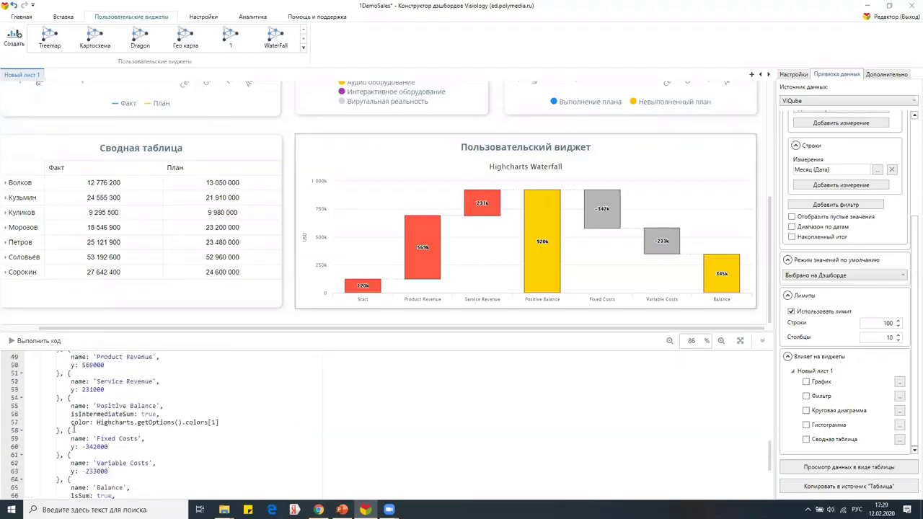
pyautogui.scroll(1, 69, 393)
pyautogui.moveTo(72, 385)
pyautogui.mouseDown()
pyautogui.moveTo(65, 459)
pyautogui.moveTo(63, 396)
pyautogui.mouseUp()
pyautogui.press('Delete')
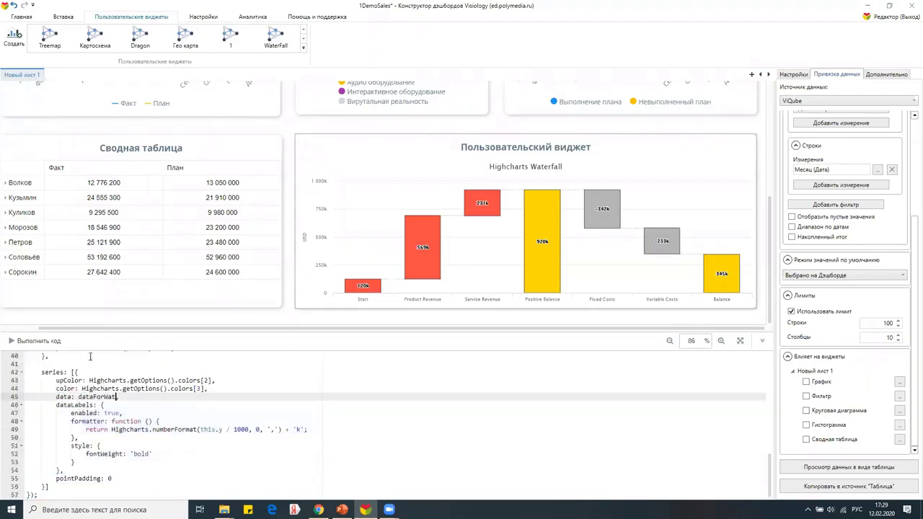
pyautogui.write(',')
pyautogui.click(36, 340)
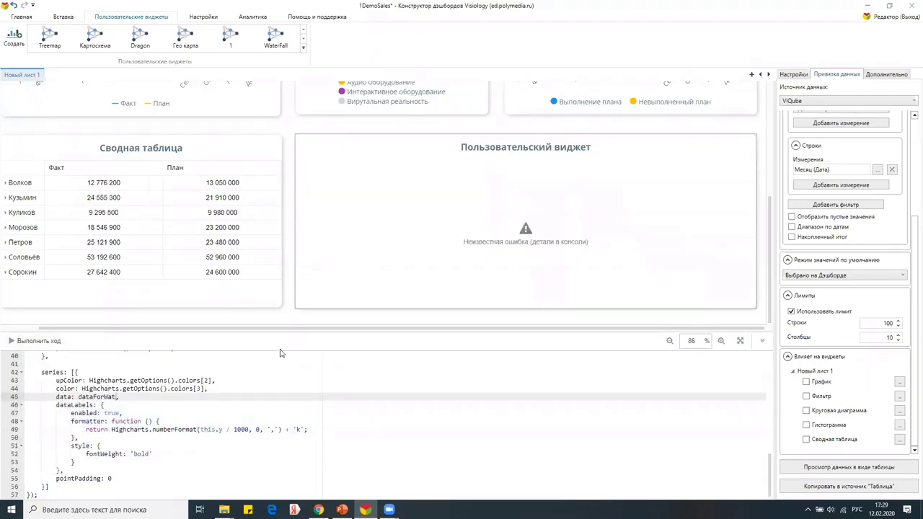
# Open the developer tools console, move its window clear of the code and examine the widget's execution error.
pyautogui.press('F12')
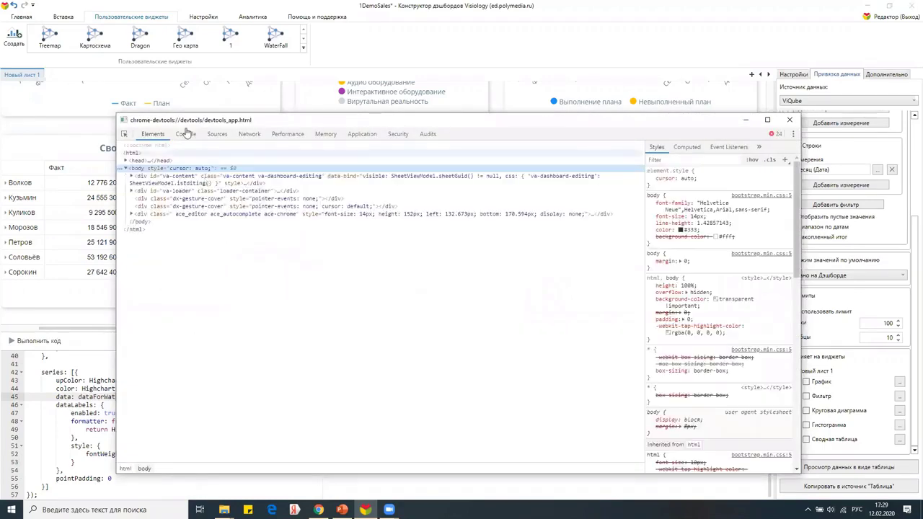
pyautogui.click(83, 426)
pyautogui.scroll(10, 83, 426)
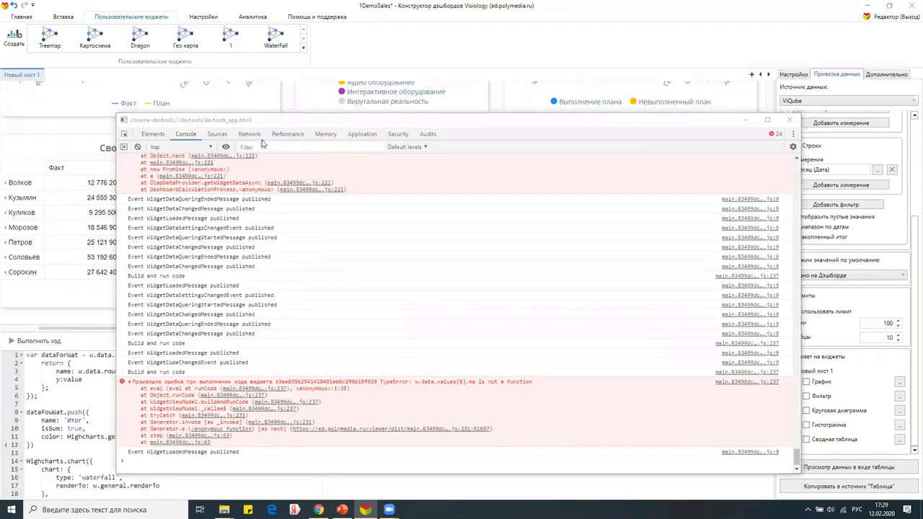
pyautogui.moveTo(274, 122); pyautogui.dragTo(450, 81)
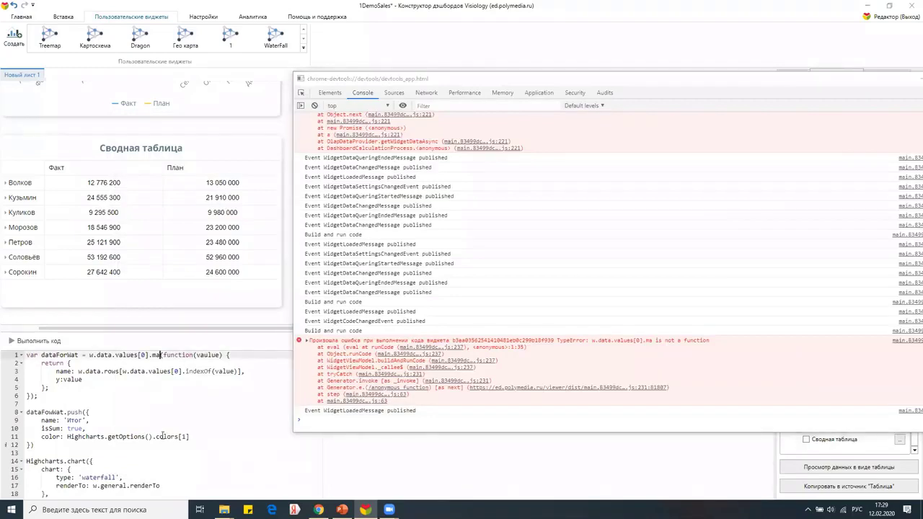
# Correct the method name to map and the callback parameter to value, running the code after each fix.
pyautogui.hotkey('alt', 'shift')
pyautogui.write('p(')
pyautogui.click(29, 344)
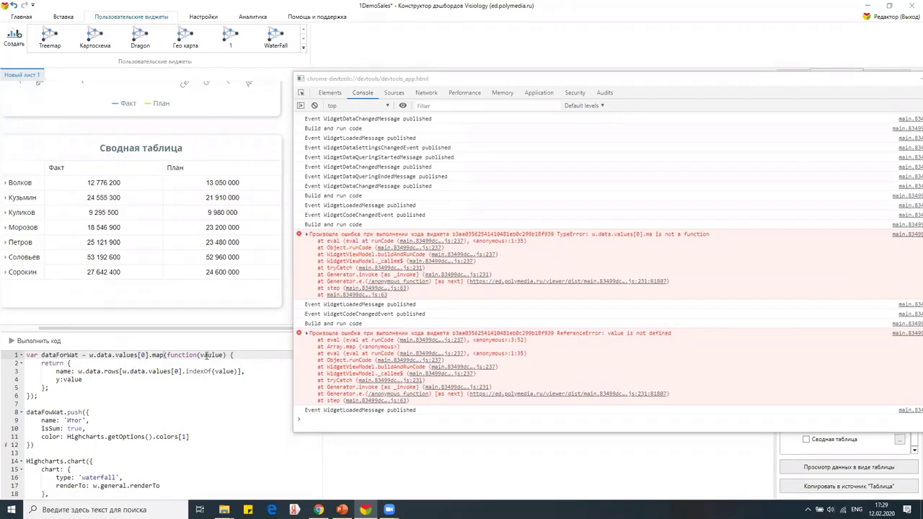
pyautogui.click(24, 343)
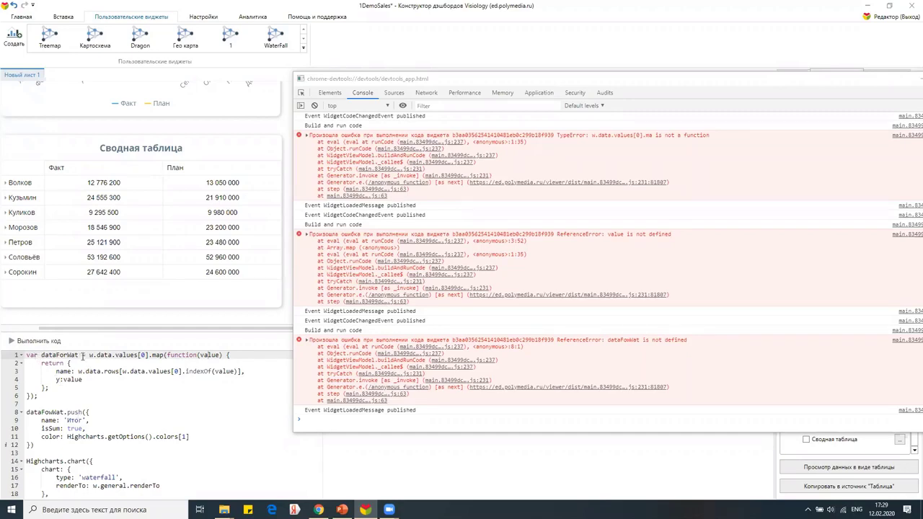
# Add a semicolon after the push call, correct its variable name to dataForWat and run the code.
pyautogui.click(41, 445)
pyautogui.write(';')
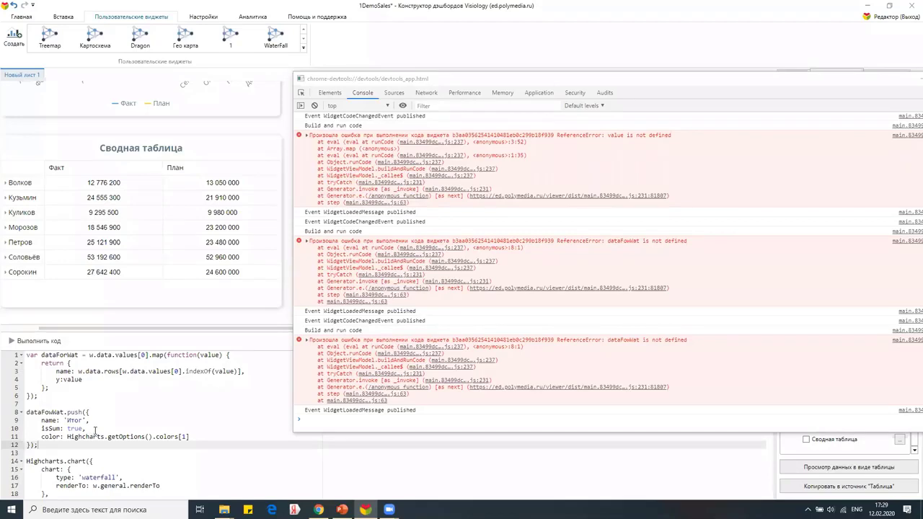
pyautogui.click(52, 411)
pyautogui.press('BackSpace')
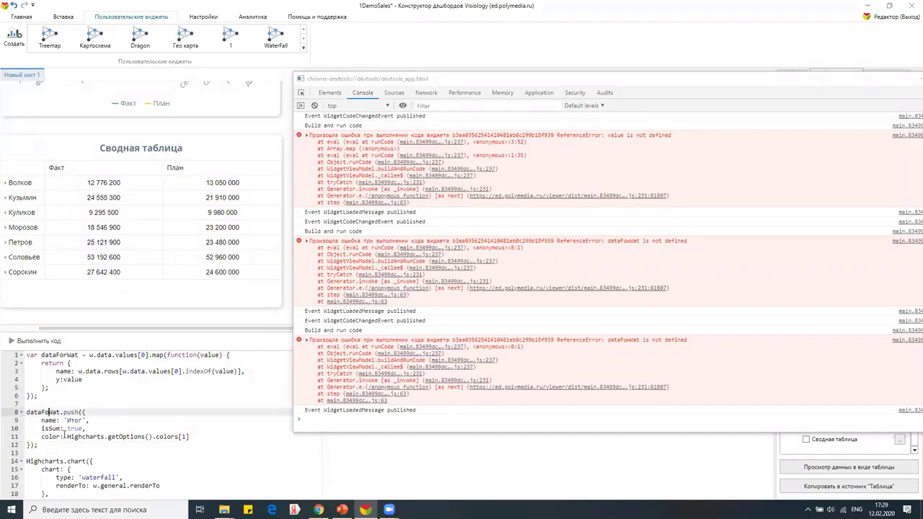
pyautogui.write('r')
pyautogui.click(34, 342)
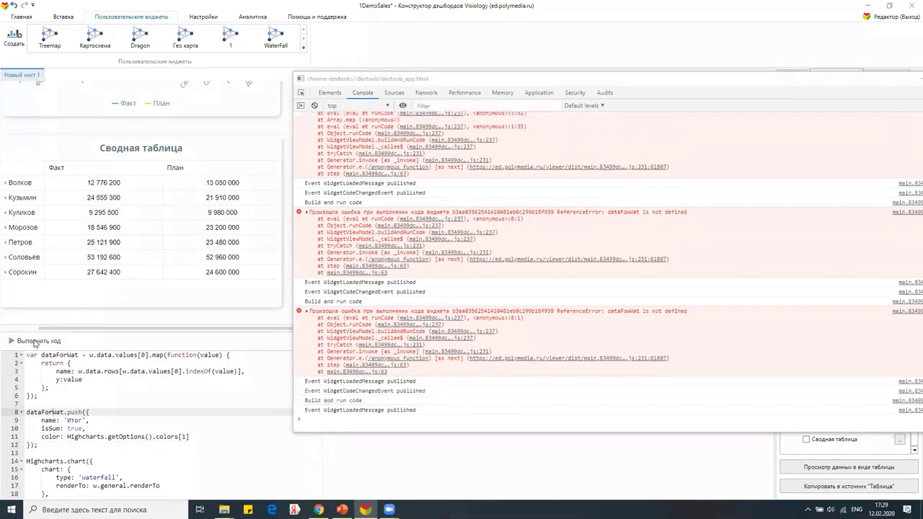
# Put the developer tools away and compare the widget's source data table with the waterfall chart.
pyautogui.press('F12')
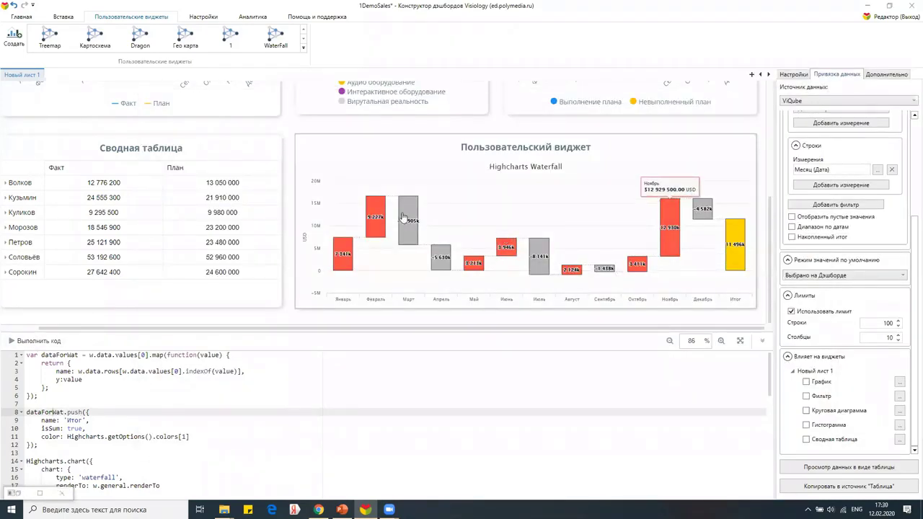
pyautogui.click(800, 470)
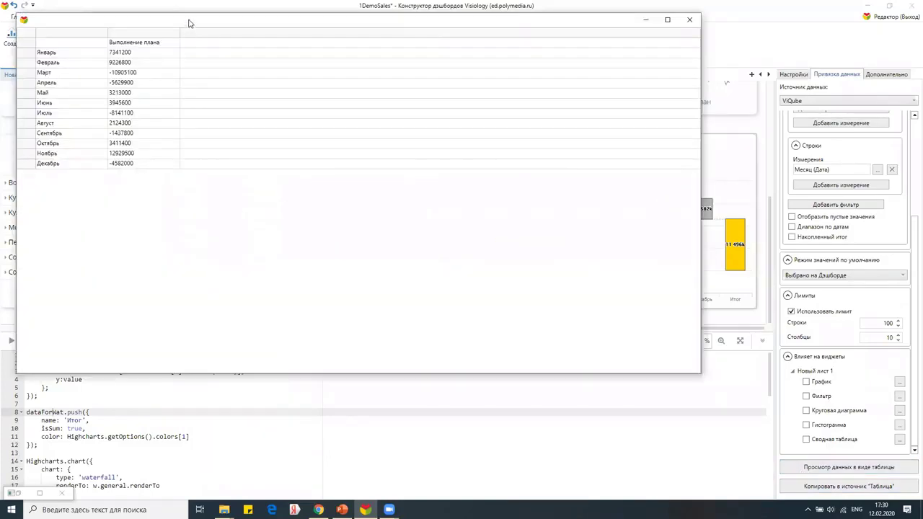
pyautogui.moveTo(188, 23); pyautogui.dragTo(360, 282)
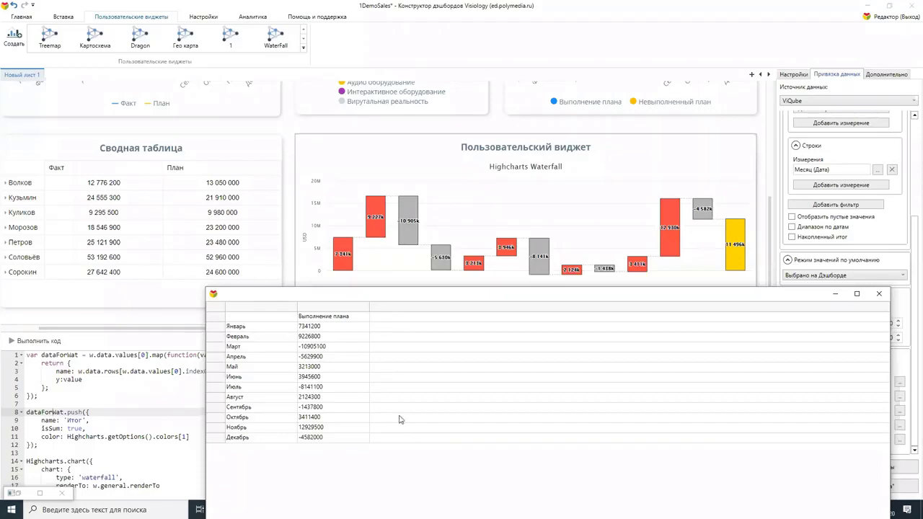
pyautogui.click(877, 295)
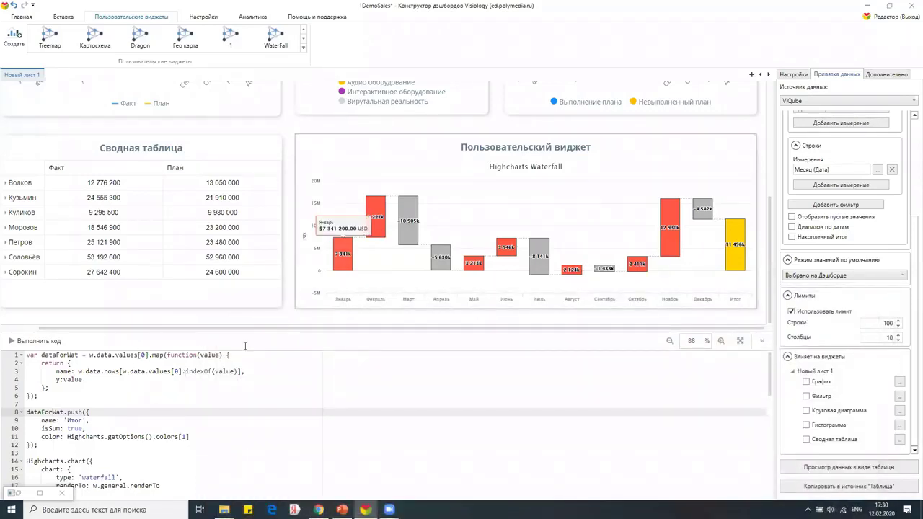
# Remove the title block with the text 'Highcharts Waterfall' from the chart options and run the code.
pyautogui.scroll(-3, 100, 408)
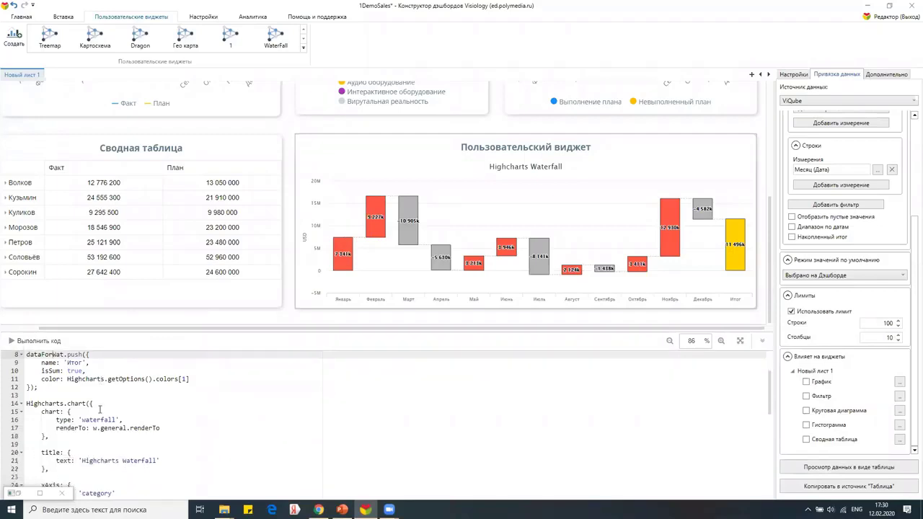
pyautogui.moveTo(56, 441); pyautogui.dragTo(10, 417)
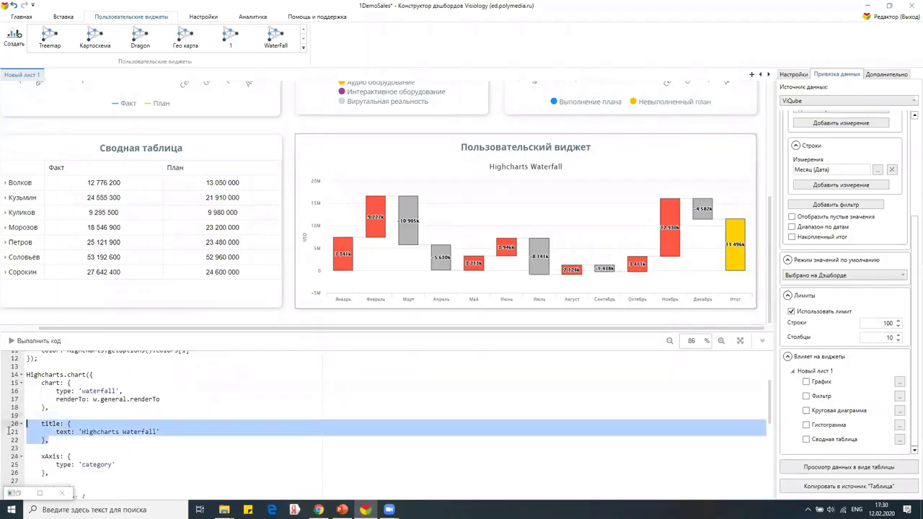
pyautogui.press('Delete')
pyautogui.click(32, 340)
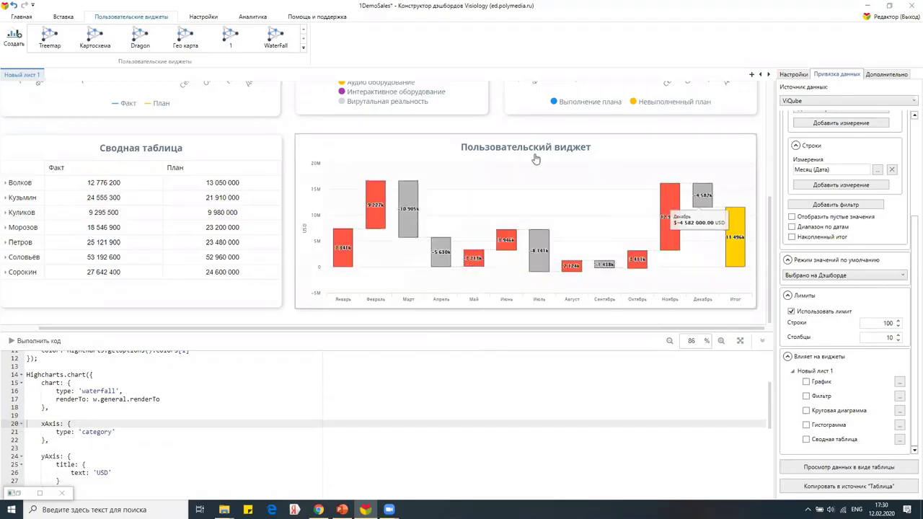
pyautogui.scroll(3, 536, 160)
pyautogui.scroll(1, 411, 189)
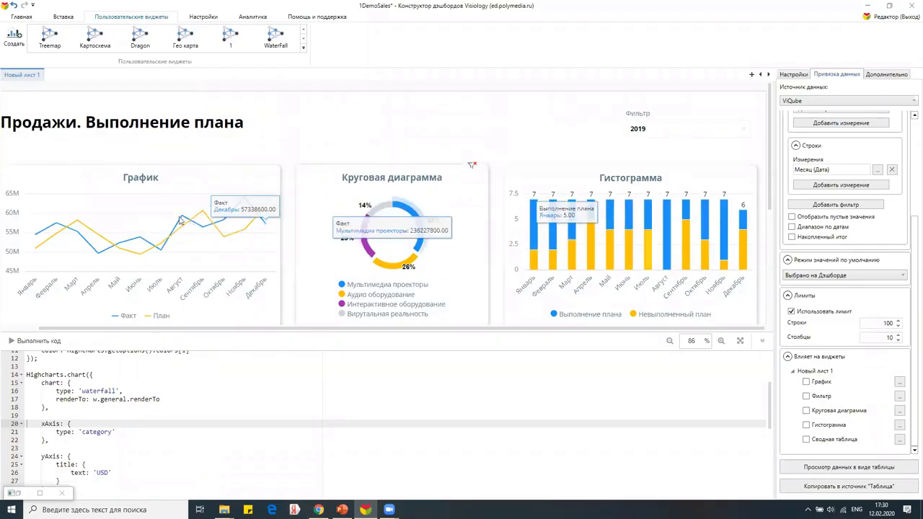
# Look over the dashboard's charts and compare their colours with those of the custom waterfall widget.
pyautogui.scroll(-1, 525, 206)
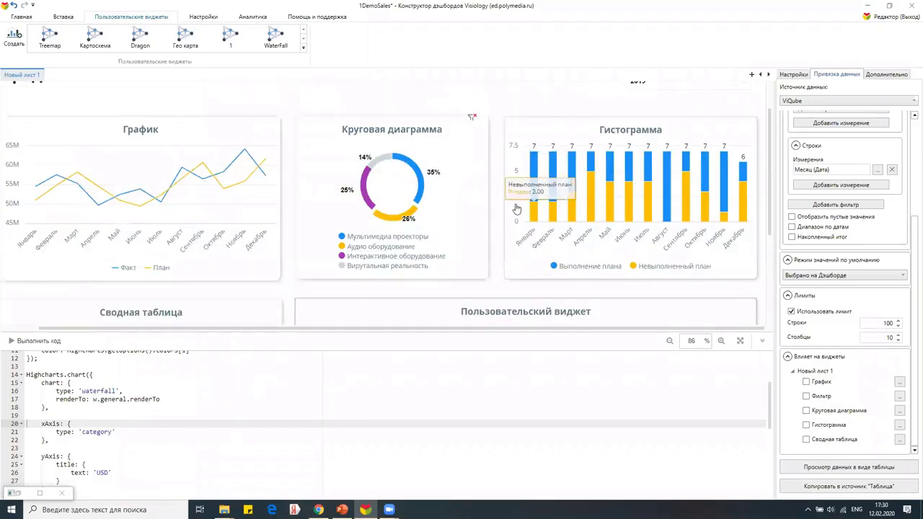
pyautogui.scroll(1, 487, 201)
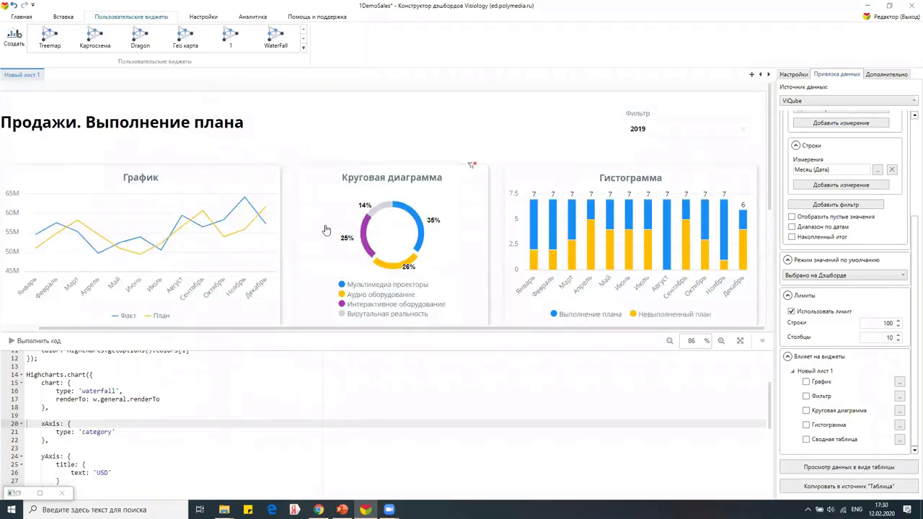
pyautogui.scroll(-1, 410, 282)
pyautogui.scroll(-1, 409, 280)
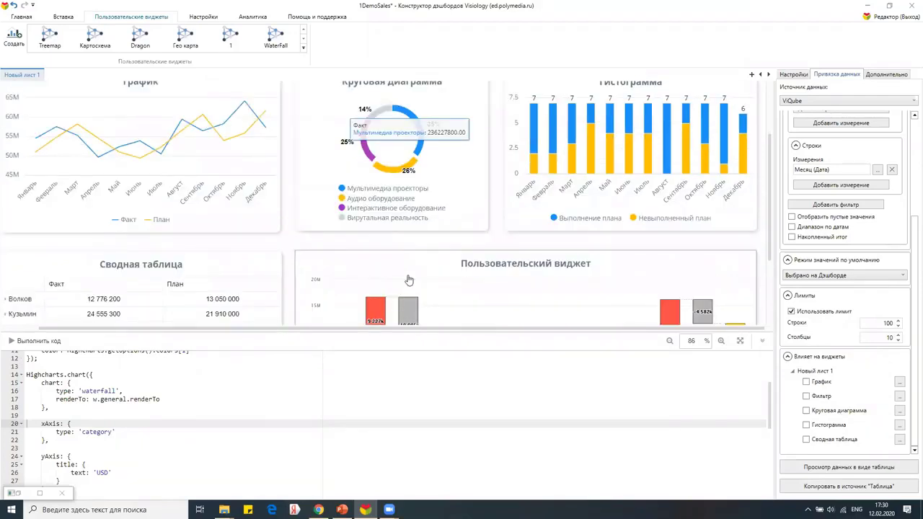
pyautogui.scroll(2, 406, 267)
pyautogui.scroll(-3, 670, 145)
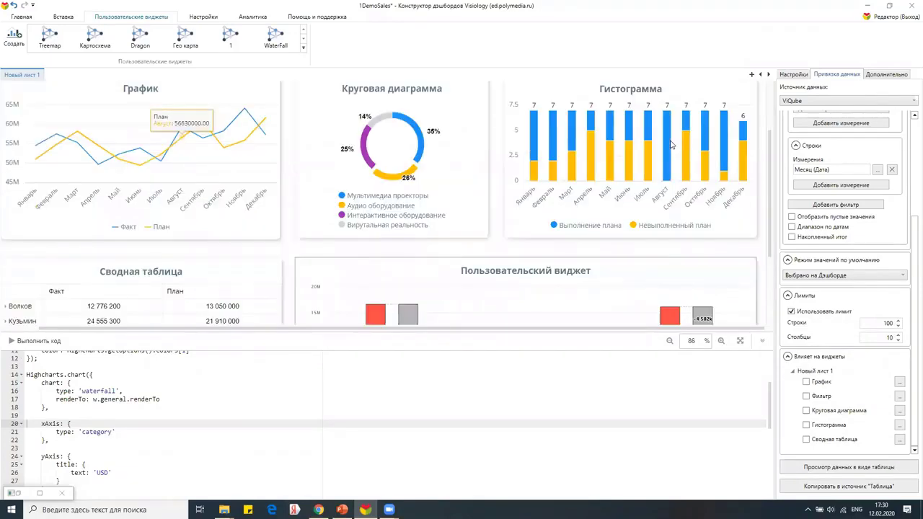
pyautogui.scroll(4, 670, 144)
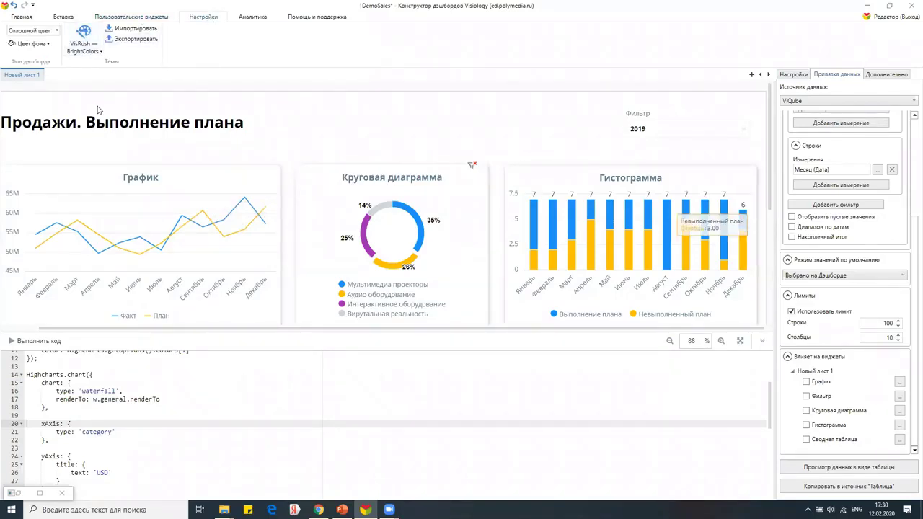
# Examine the pie chart's header, legend, circle size, label and colour palette settings.
pyautogui.click(323, 183)
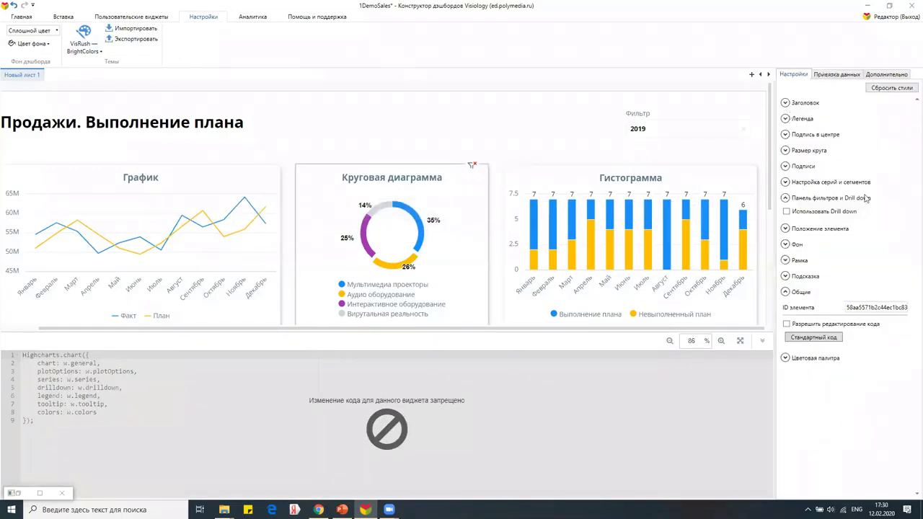
pyautogui.click(785, 103)
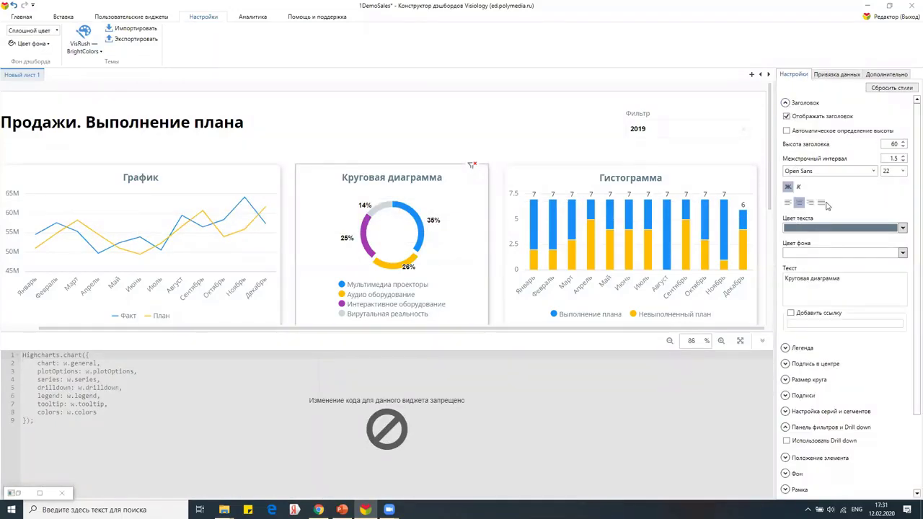
pyautogui.click(785, 348)
pyautogui.scroll(-3, 786, 357)
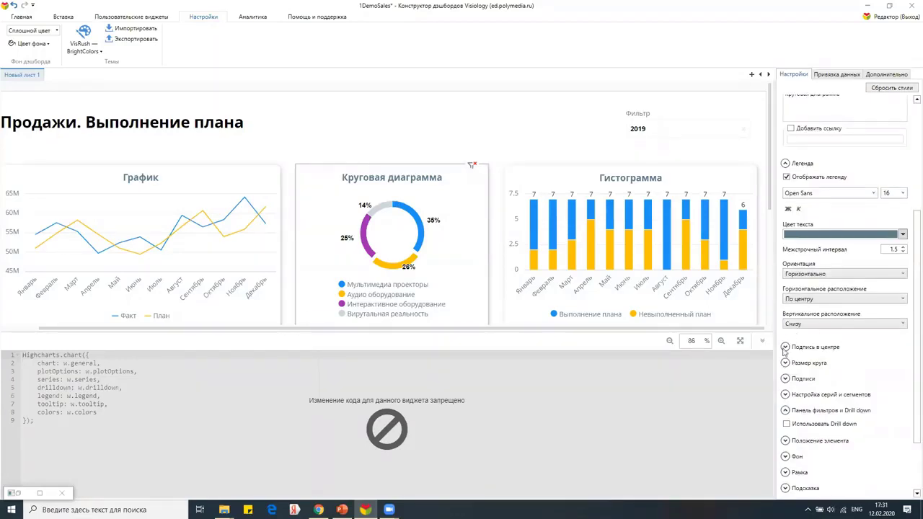
pyautogui.click(784, 363)
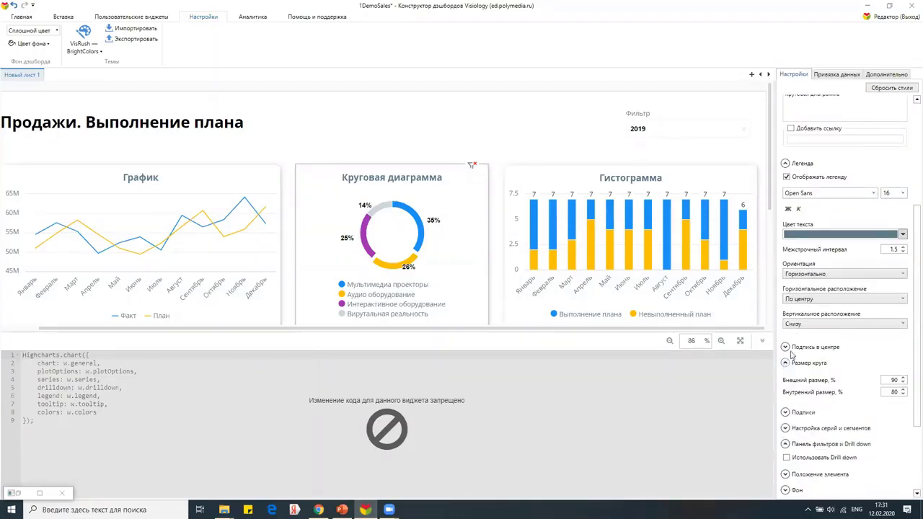
pyautogui.scroll(-3, 785, 346)
pyautogui.click(785, 341)
pyautogui.scroll(-2, 819, 343)
pyautogui.scroll(-1, 820, 343)
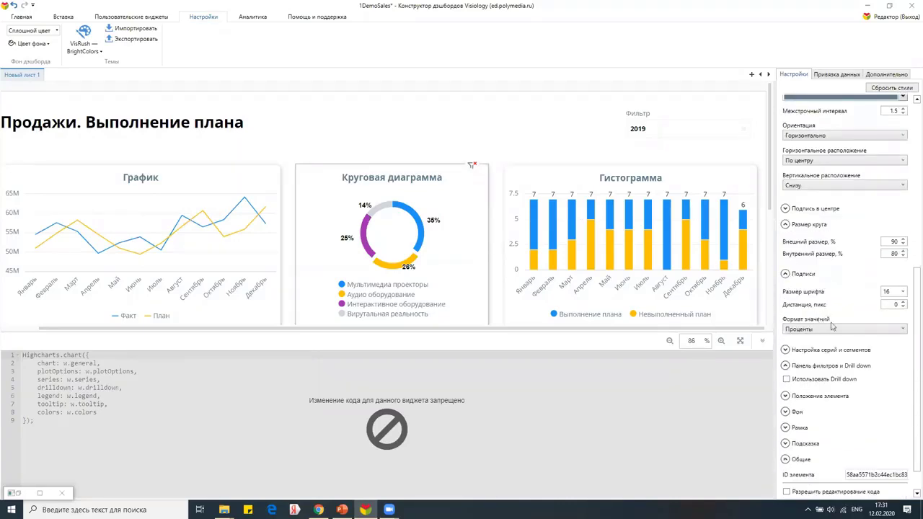
pyautogui.scroll(-2, 791, 465)
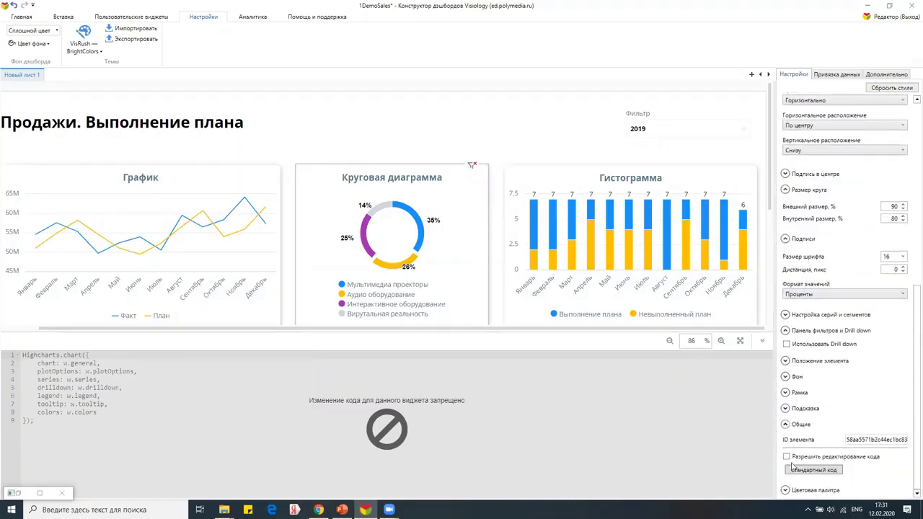
pyautogui.click(784, 490)
pyautogui.scroll(-5, 829, 339)
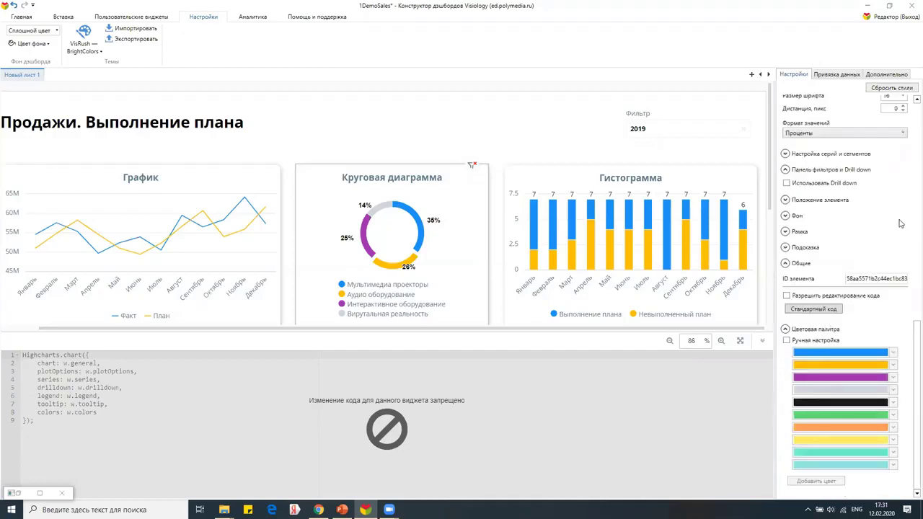
# Switch the dashboard theme to Системная for all platform users and look over the restyled widgets.
pyautogui.click(83, 47)
pyautogui.click(90, 72)
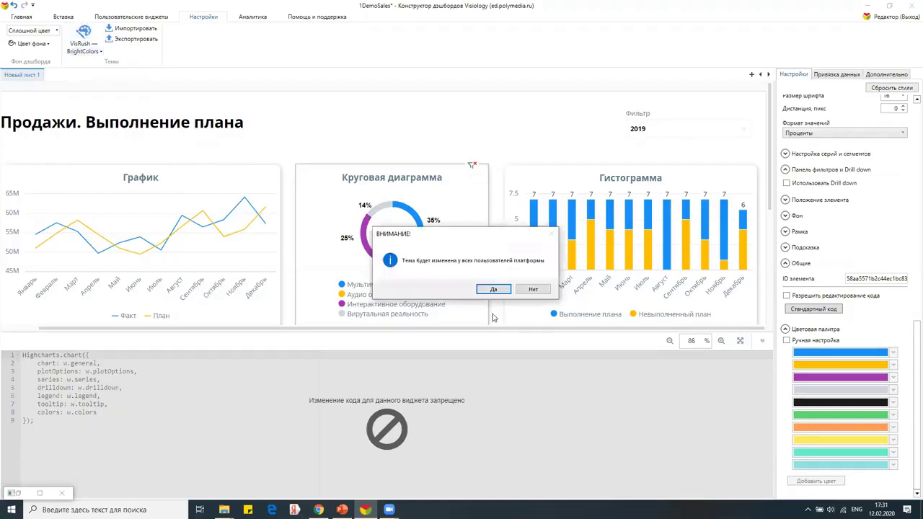
pyautogui.click(487, 289)
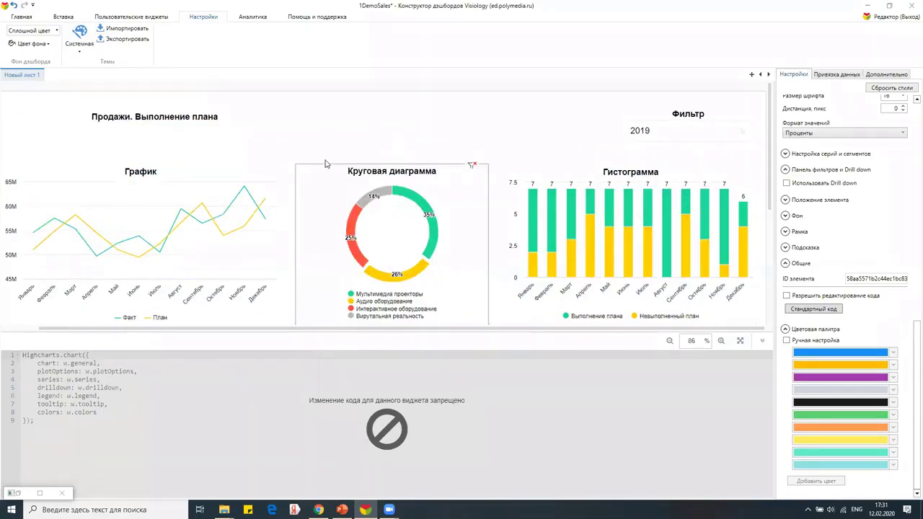
pyautogui.scroll(-4, 313, 226)
pyautogui.scroll(4, 310, 222)
# Switch the dashboard theme back to VisRush — BrightColors and accept the change for all platform users.
pyautogui.click(77, 56)
pyautogui.click(80, 72)
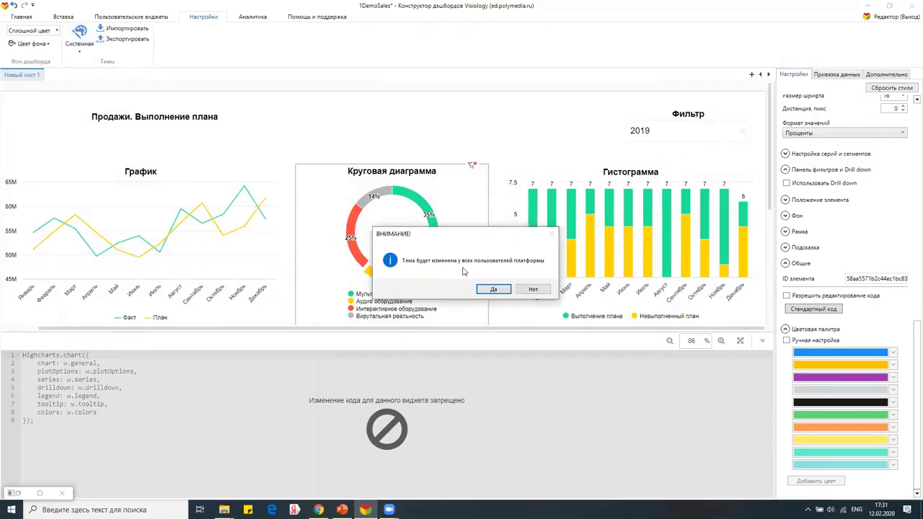
pyautogui.click(492, 288)
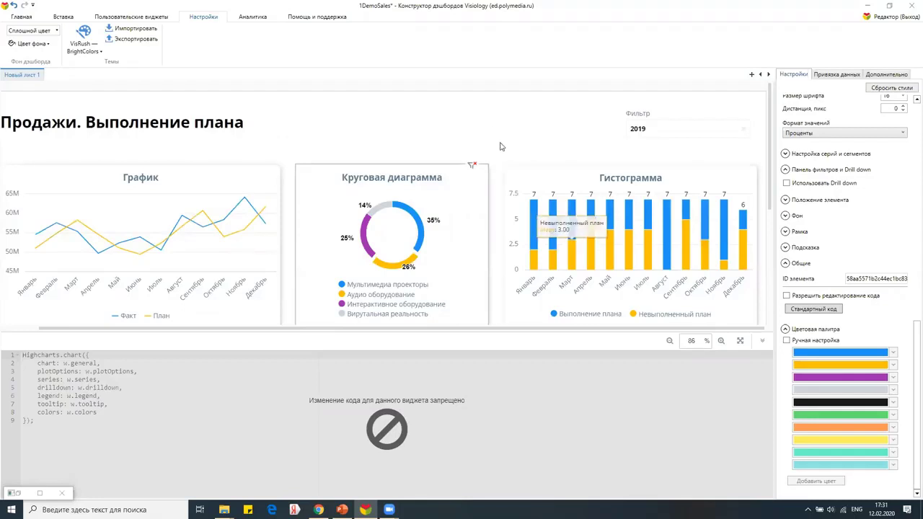
# In the custom waterfall widget's code, set the series upColor to w.colors[0] instead of the Highcharts default colour.
pyautogui.scroll(-3, 495, 170)
pyautogui.click(346, 159)
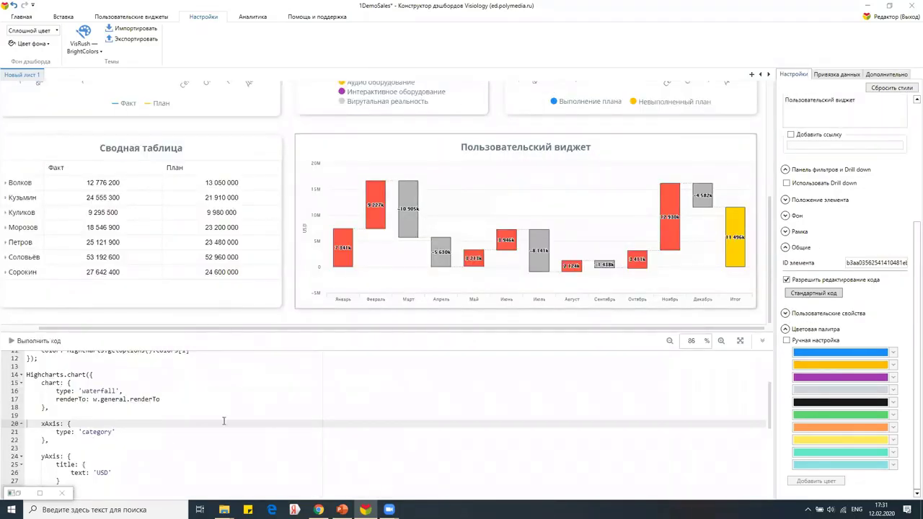
pyautogui.scroll(4, 224, 421)
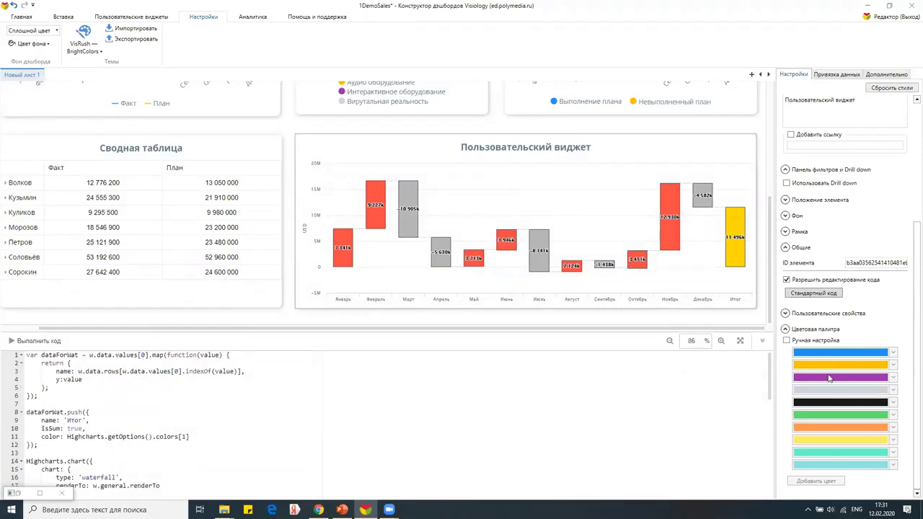
pyautogui.scroll(-8, 134, 421)
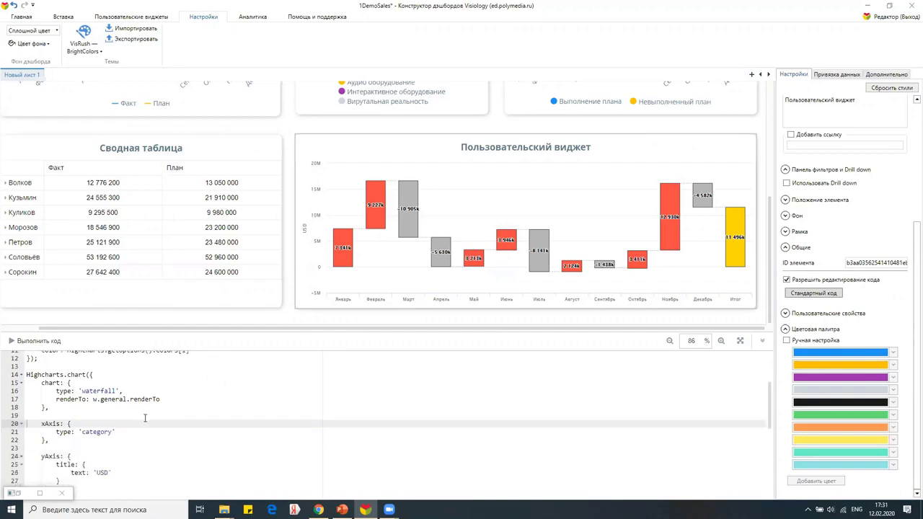
pyautogui.click(173, 465)
pyautogui.press('BackSpace')
pyautogui.press('BackSpace')
pyautogui.press('BackSpace')
pyautogui.press('BackSpace')
pyautogui.press('BackSpace')
pyautogui.press('BackSpace')
pyautogui.press('BackSpace')
pyautogui.press('BackSpace')
pyautogui.press('BackSpace')
pyautogui.press('BackSpace')
pyautogui.press('BackSpace')
pyautogui.press('BackSpace')
pyautogui.press('BackSpace')
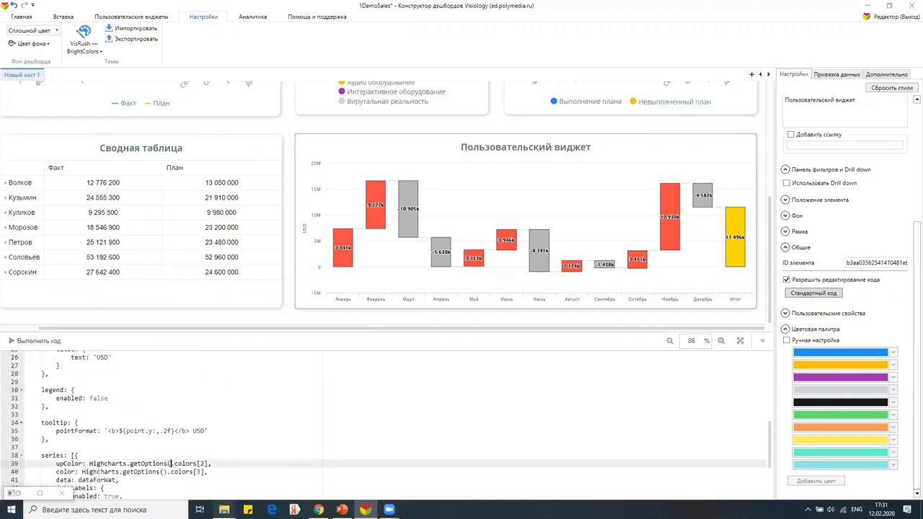
pyautogui.press('BackSpace')
pyautogui.press('BackSpace')
pyautogui.press('BackSpace')
pyautogui.press('BackSpace')
pyautogui.press('BackSpace')
pyautogui.press('BackSpace')
pyautogui.press('BackSpace')
pyautogui.press('BackSpace')
pyautogui.press('BackSpace')
pyautogui.press('BackSpace')
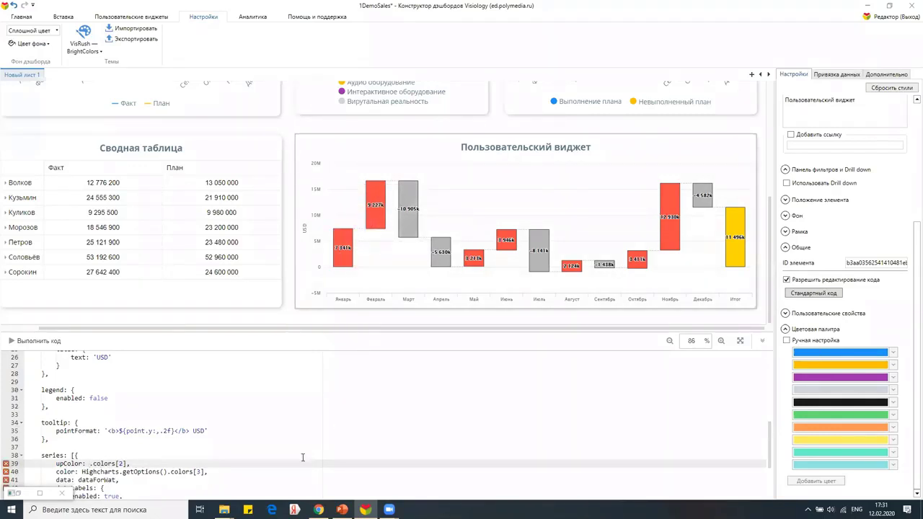
pyautogui.write('w')
pyautogui.write('0')
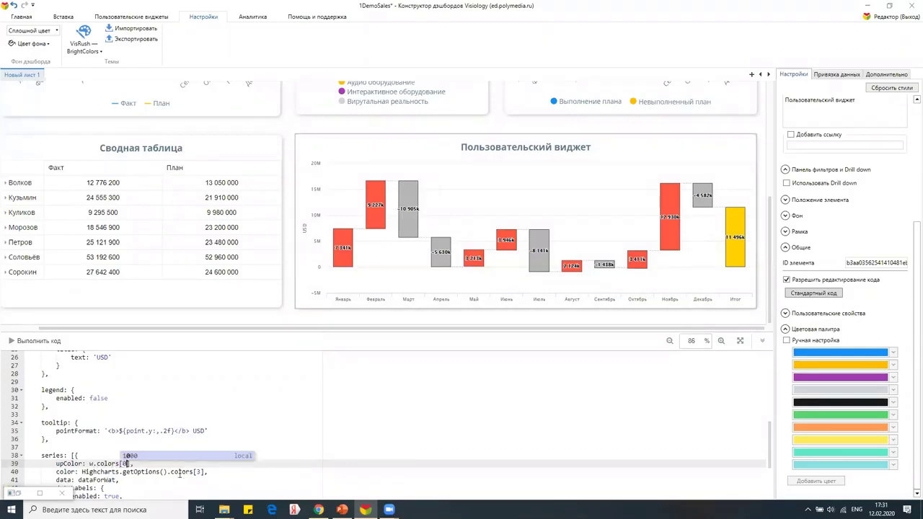
# Set the waterfall series color option to w.colors[1] in the widget code.
pyautogui.click(165, 472)
pyautogui.press('BackSpace')
pyautogui.press('BackSpace')
pyautogui.press('BackSpace')
pyautogui.press('BackSpace')
pyautogui.press('BackSpace')
pyautogui.press('BackSpace')
pyautogui.press('BackSpace')
pyautogui.press('BackSpace')
pyautogui.press('BackSpace')
pyautogui.press('BackSpace')
pyautogui.press('BackSpace')
pyautogui.press('BackSpace')
pyautogui.press('BackSpace')
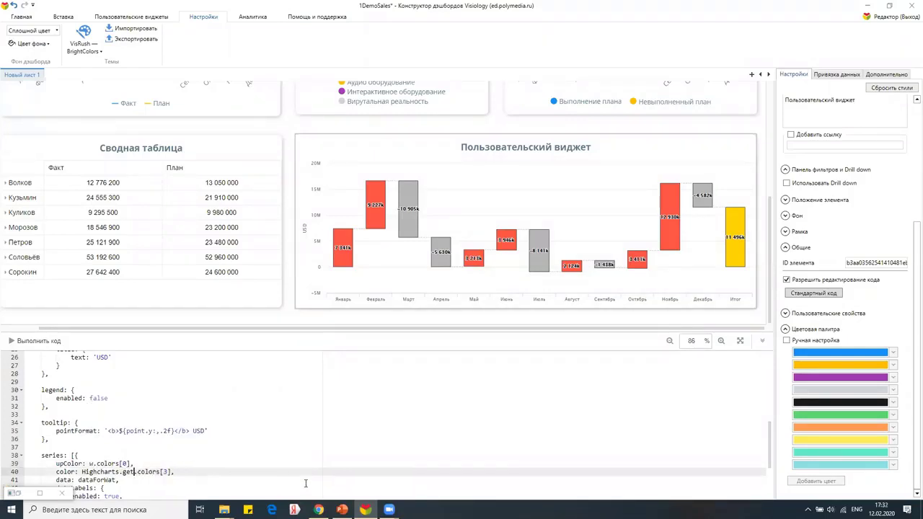
pyautogui.press('BackSpace')
pyautogui.press('BackSpace')
pyautogui.press('BackSpace')
pyautogui.press('BackSpace')
pyautogui.press('BackSpace')
pyautogui.press('BackSpace')
pyautogui.press('BackSpace')
pyautogui.press('BackSpace')
pyautogui.press('BackSpace')
pyautogui.press('BackSpace')
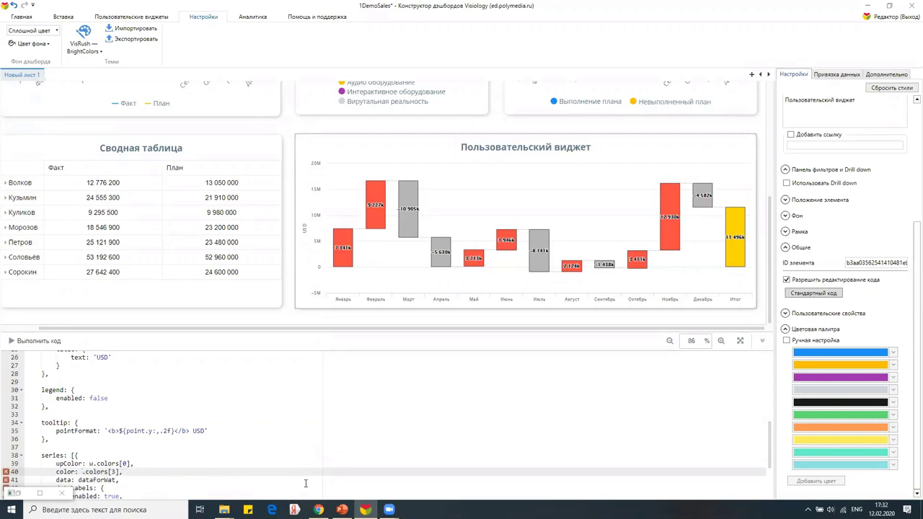
pyautogui.write('w')
pyautogui.press('Escape')
pyautogui.write('1')
# Set the color of the 'Итог' total in the push call to w.colors[3] and run the code.
pyautogui.scroll(8, 181, 386)
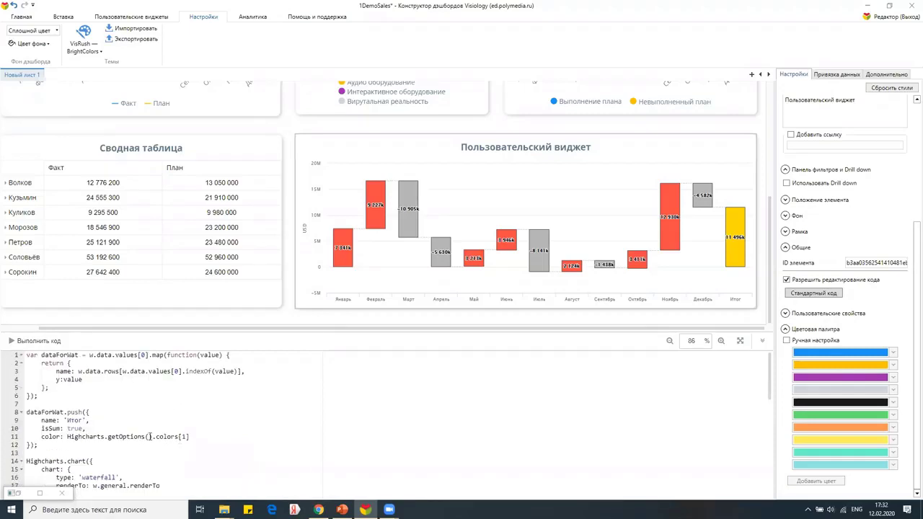
pyautogui.click(149, 437)
pyautogui.press('BackSpace')
pyautogui.press('BackSpace')
pyautogui.press('BackSpace')
pyautogui.press('BackSpace')
pyautogui.press('BackSpace')
pyautogui.press('BackSpace')
pyautogui.press('BackSpace')
pyautogui.press('BackSpace')
pyautogui.press('BackSpace')
pyautogui.press('BackSpace')
pyautogui.press('BackSpace')
pyautogui.press('BackSpace')
pyautogui.press('BackSpace')
pyautogui.press('BackSpace')
pyautogui.press('BackSpace')
pyautogui.press('BackSpace')
pyautogui.press('BackSpace')
pyautogui.press('BackSpace')
pyautogui.press('BackSpace')
pyautogui.press('BackSpace')
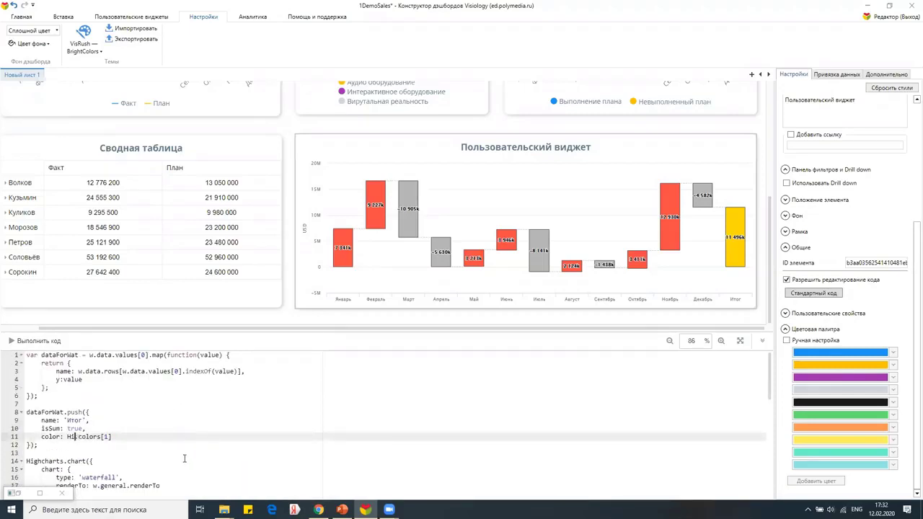
pyautogui.press('BackSpace')
pyautogui.press('BackSpace')
pyautogui.write('w')
pyautogui.write('3')
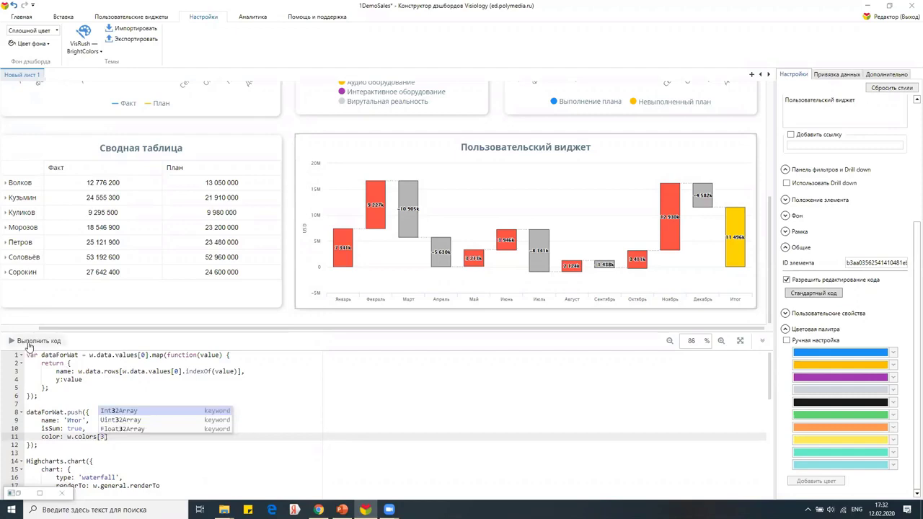
pyautogui.click(26, 342)
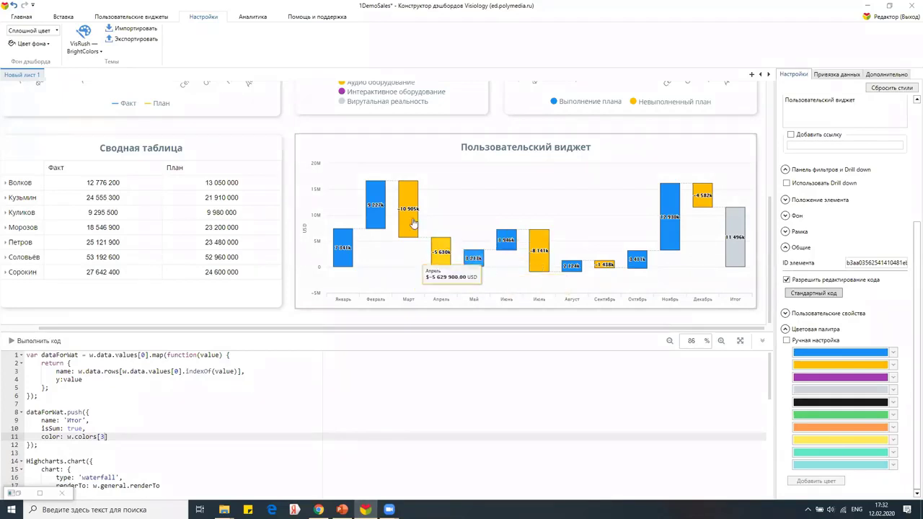
# Make the year filter affect the custom widget (Пользовательский виджет) through its data binding settings.
pyautogui.scroll(3, 591, 252)
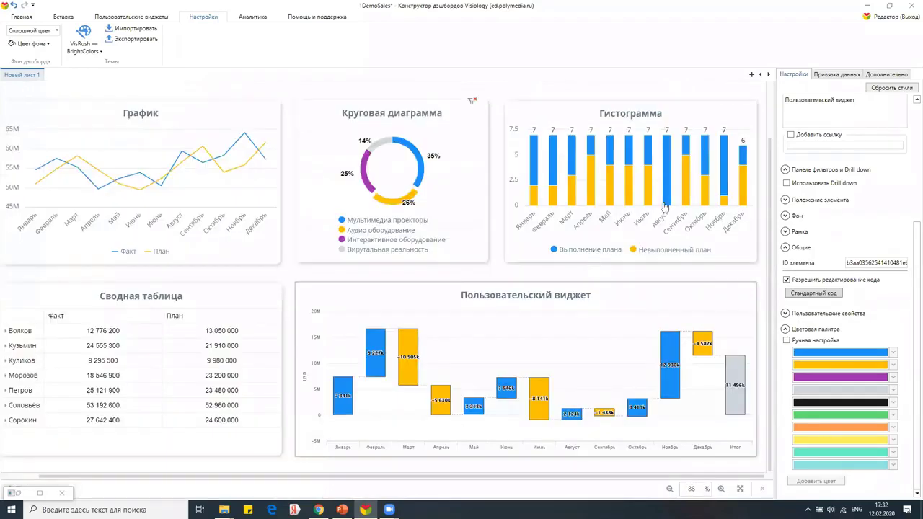
pyautogui.scroll(1, 509, 245)
pyautogui.scroll(-1, 509, 245)
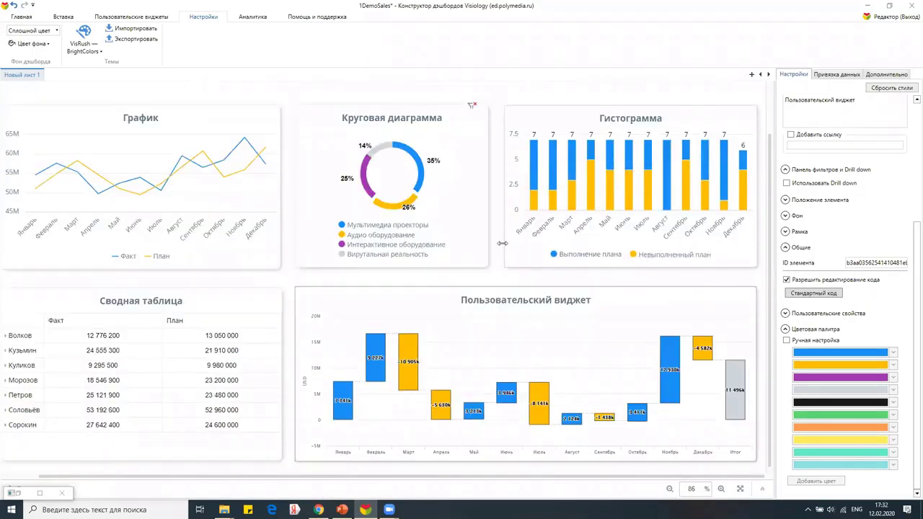
pyautogui.scroll(1, 569, 191)
pyautogui.click(724, 139)
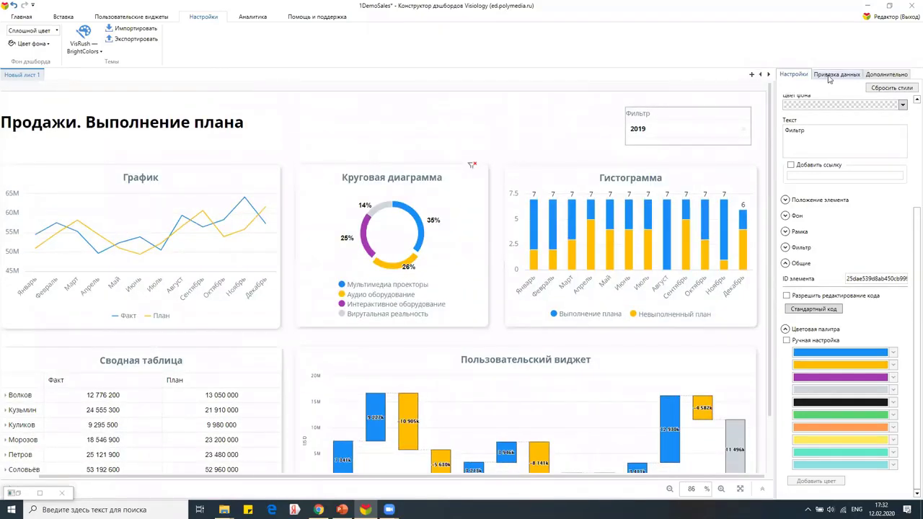
pyautogui.scroll(-1, 569, 288)
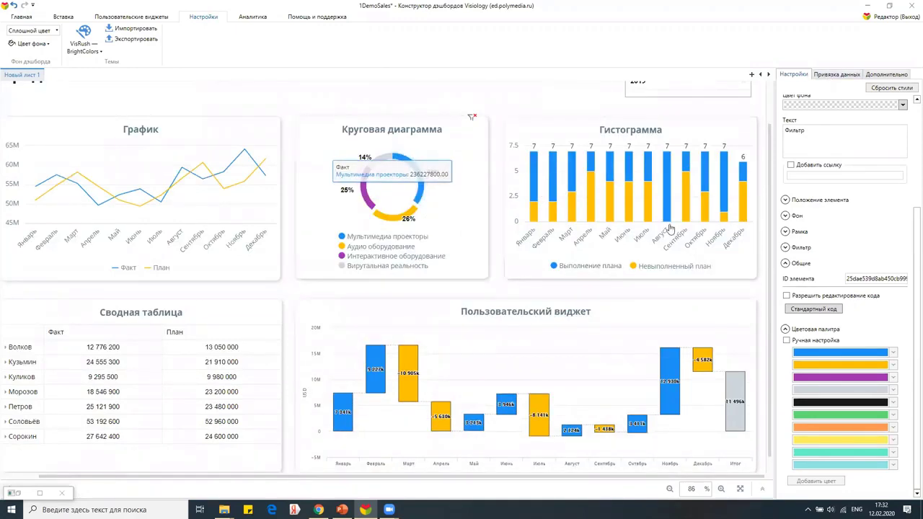
pyautogui.click(839, 74)
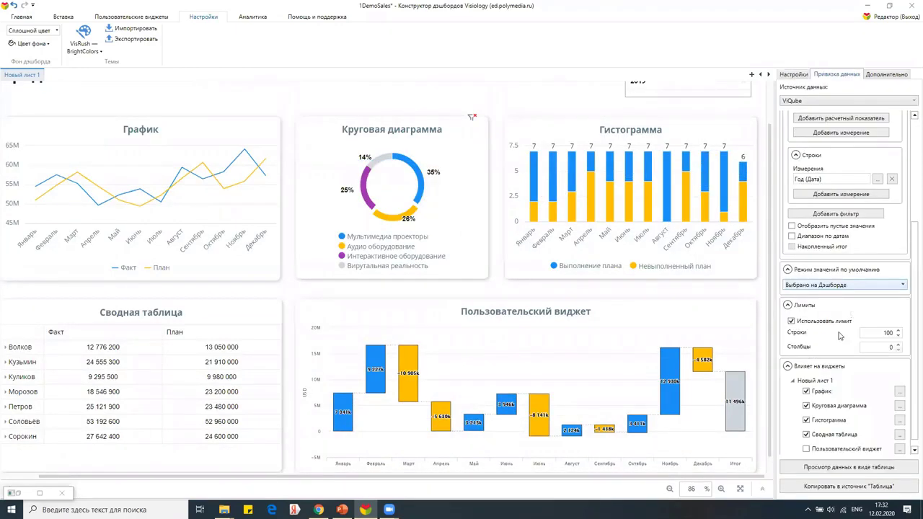
pyautogui.scroll(-1, 839, 335)
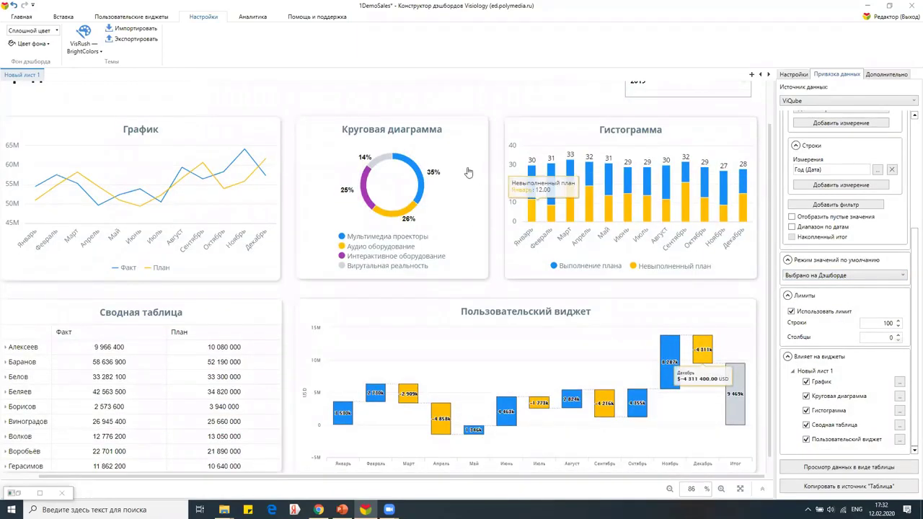
# Make the pie chart (Круговая диаграмма) affect the custom widget and filter by its Мультимедиа проекторы segment.
pyautogui.click(555, 139)
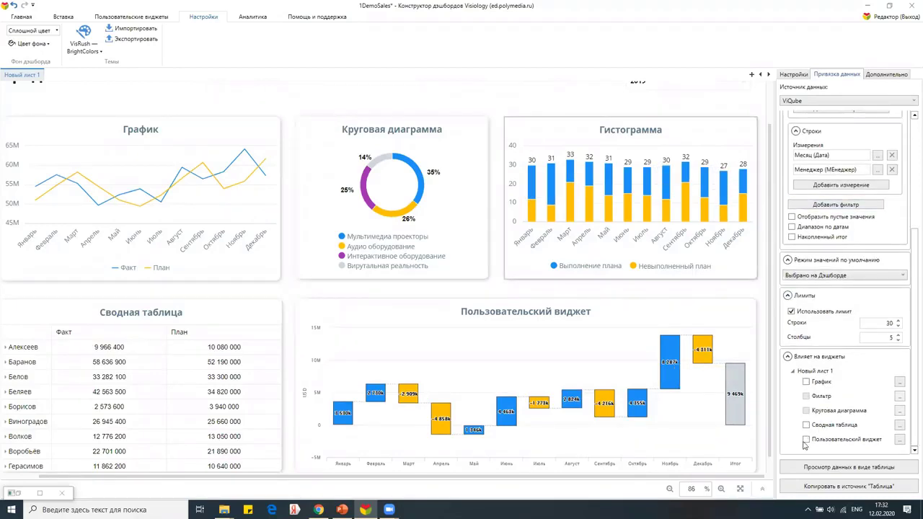
pyautogui.click(460, 160)
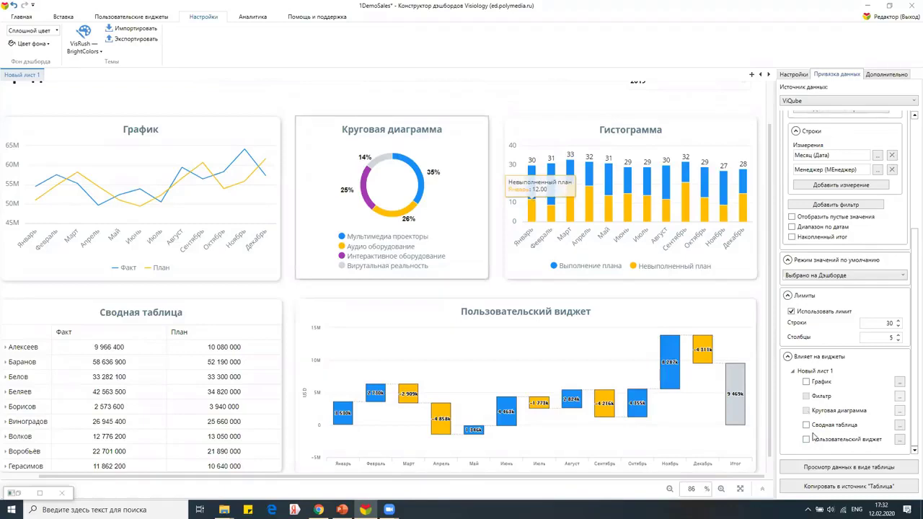
pyautogui.click(806, 441)
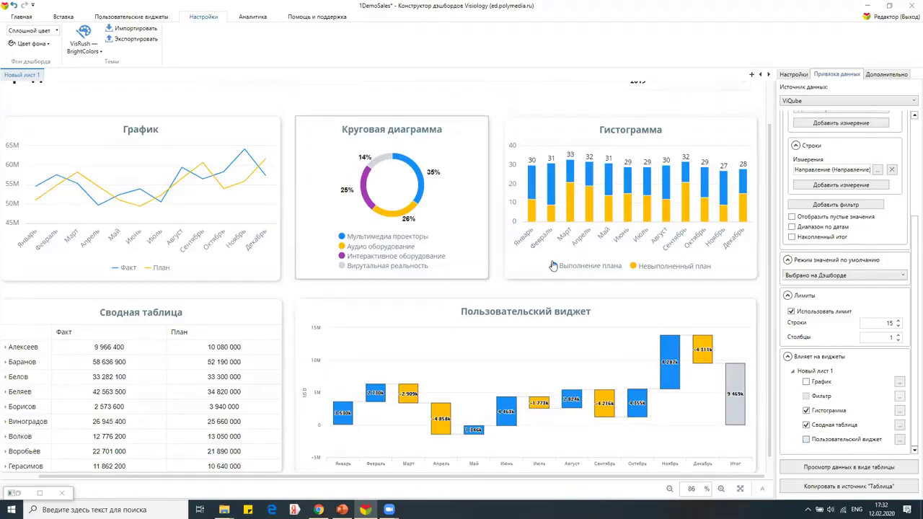
pyautogui.click(422, 186)
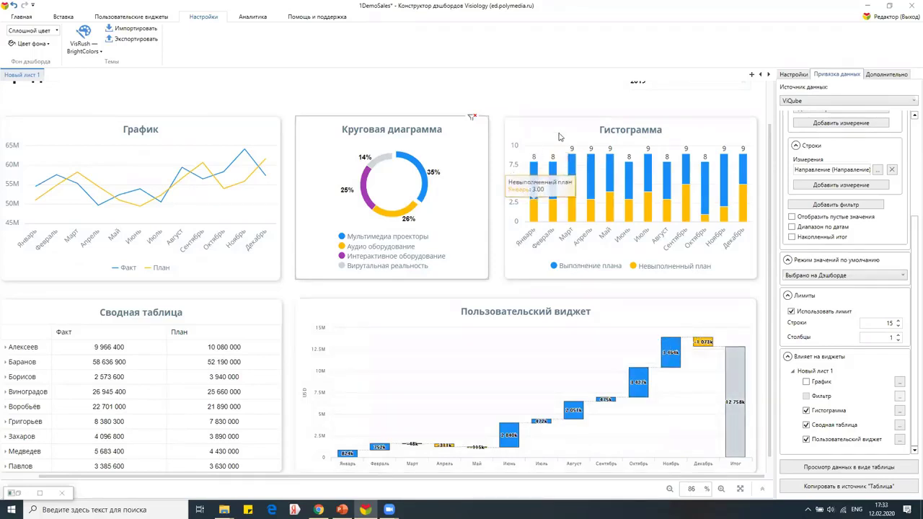
# Make the histogram (Гистограмма) affect the custom widget, then filter by one manager's bar in its Декабрь drill-down.
pyautogui.click(515, 176)
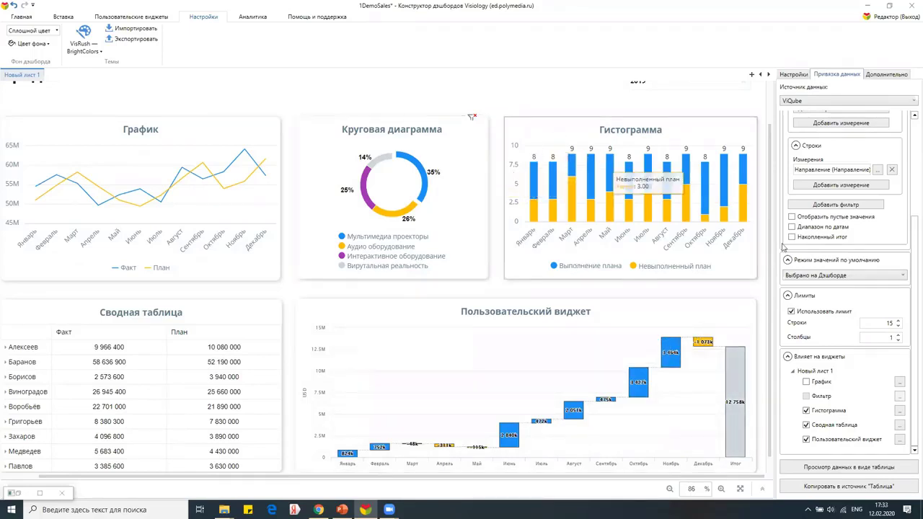
pyautogui.click(810, 441)
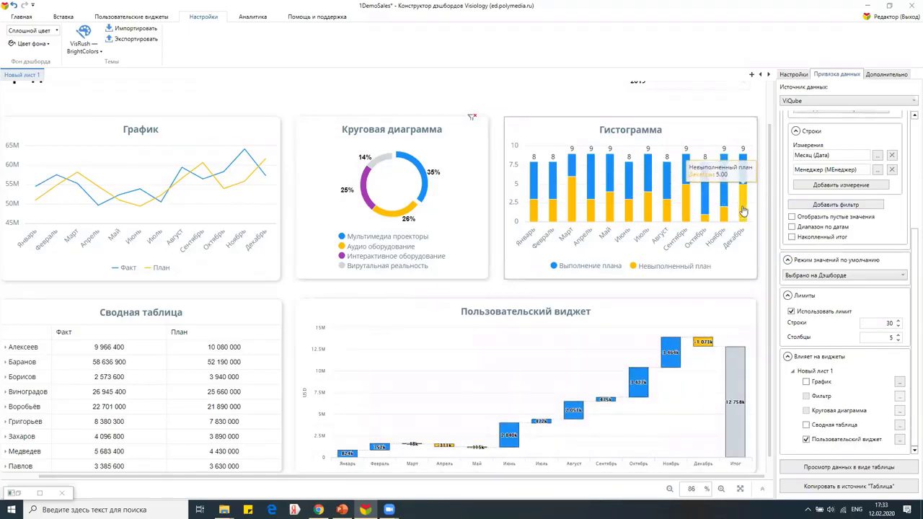
pyautogui.click(743, 211)
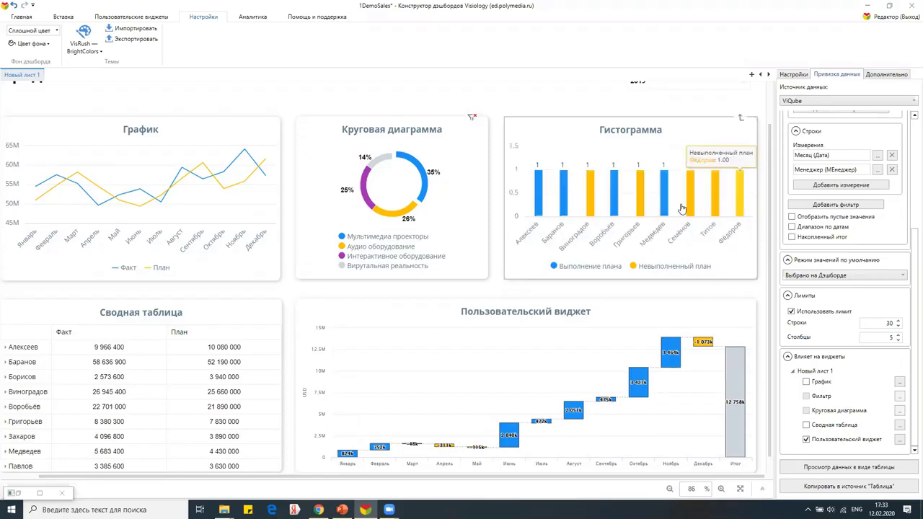
pyautogui.click(714, 191)
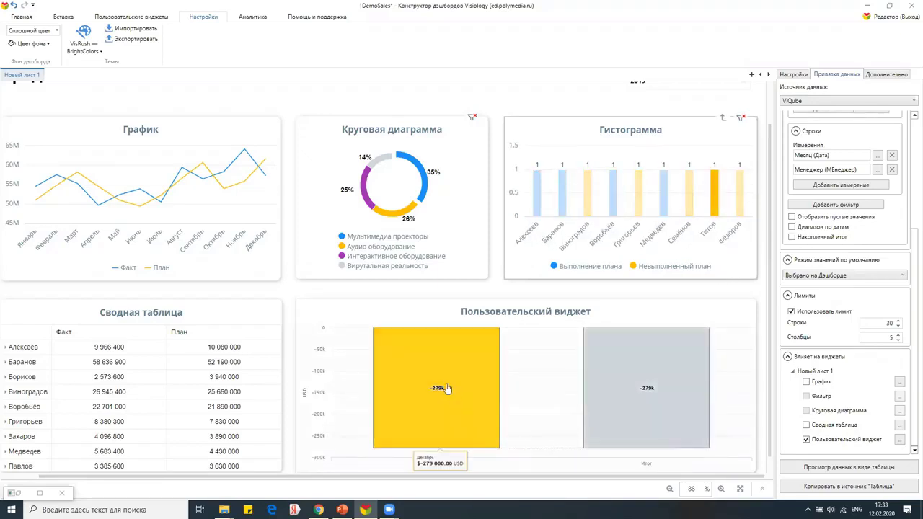
# Exclude DemoSales - Дата from the histogram's influence on the custom widget, leaving only the manager dimension.
pyautogui.click(899, 439)
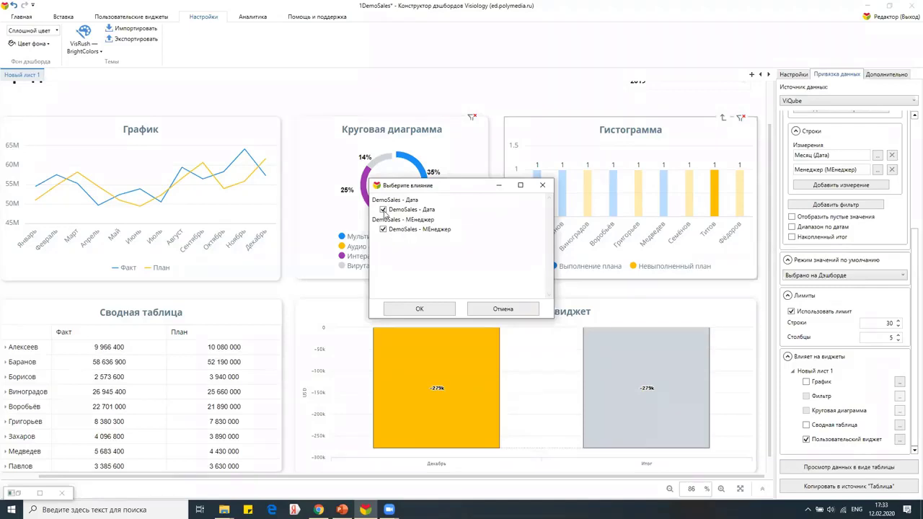
pyautogui.click(416, 310)
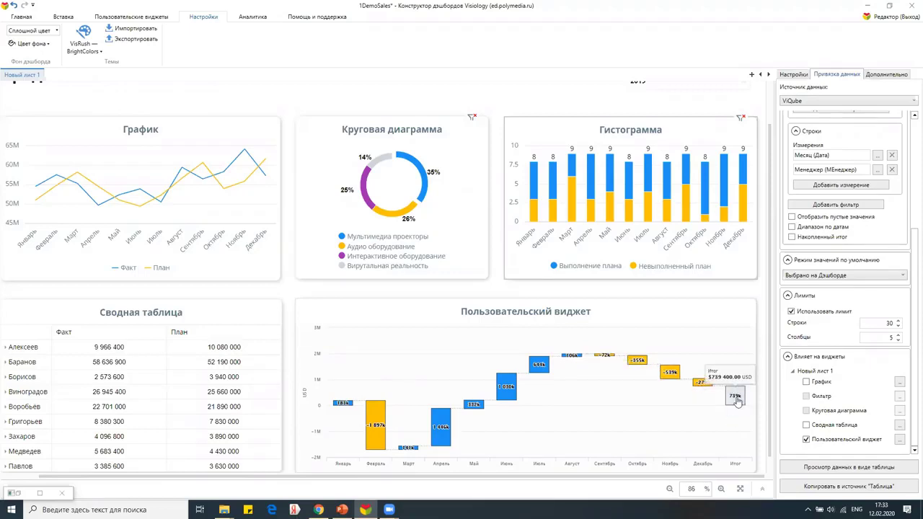
# In the custom widget's code, replace the yAxis title text with 'руб'.
pyautogui.click(762, 489)
pyautogui.click(598, 319)
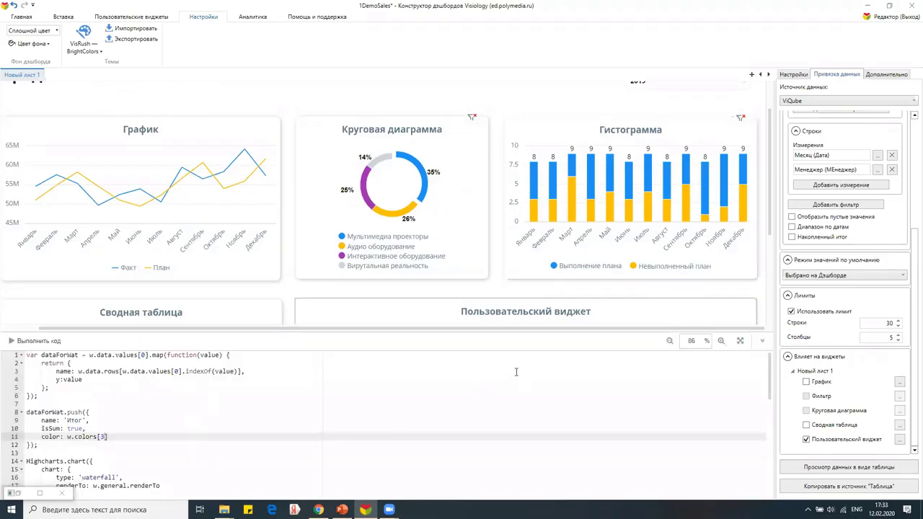
pyautogui.click(762, 342)
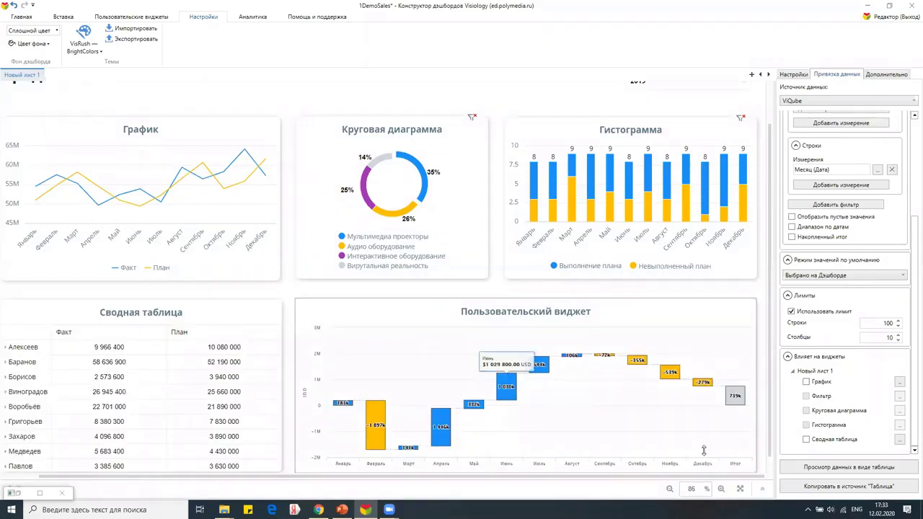
pyautogui.click(762, 488)
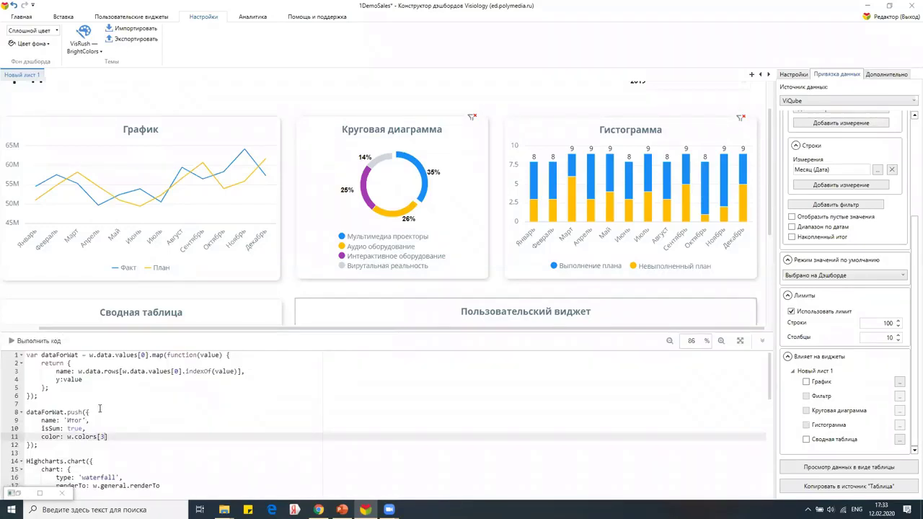
pyautogui.scroll(-2, 100, 408)
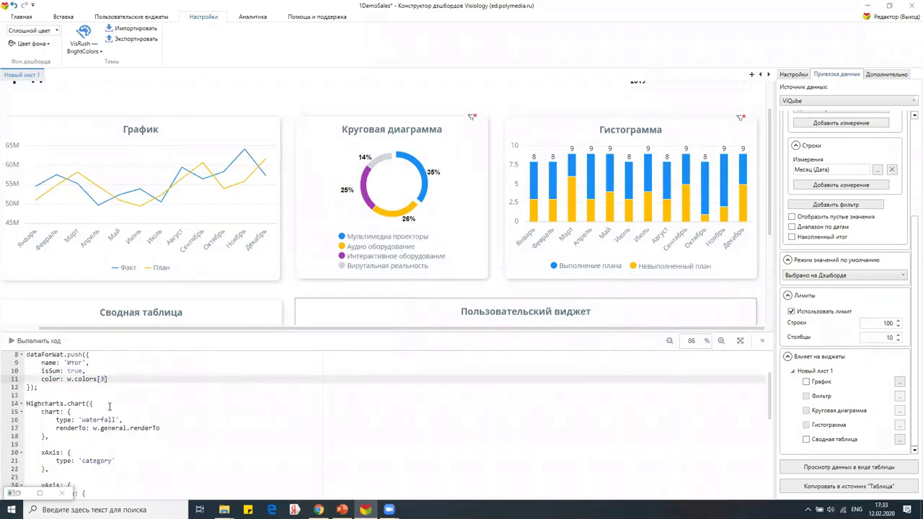
pyautogui.click(762, 341)
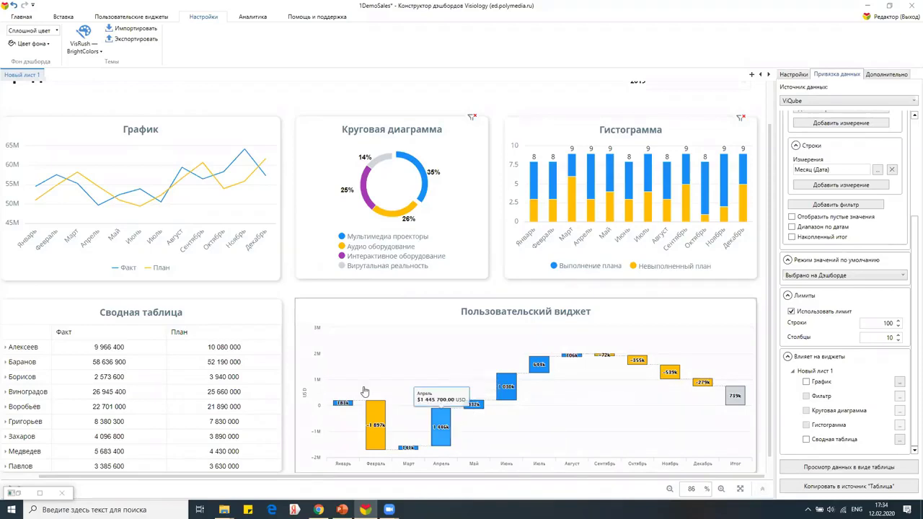
pyautogui.click(764, 491)
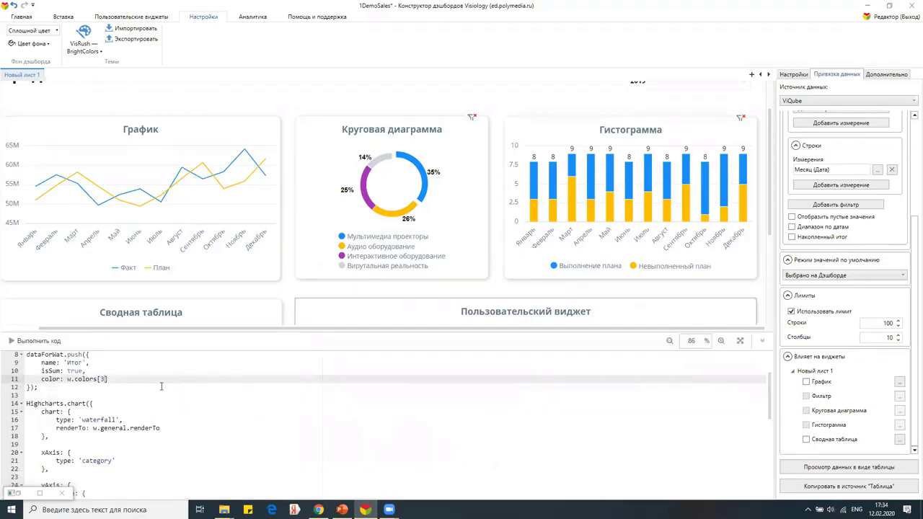
pyautogui.scroll(-3, 114, 407)
pyautogui.click(110, 443)
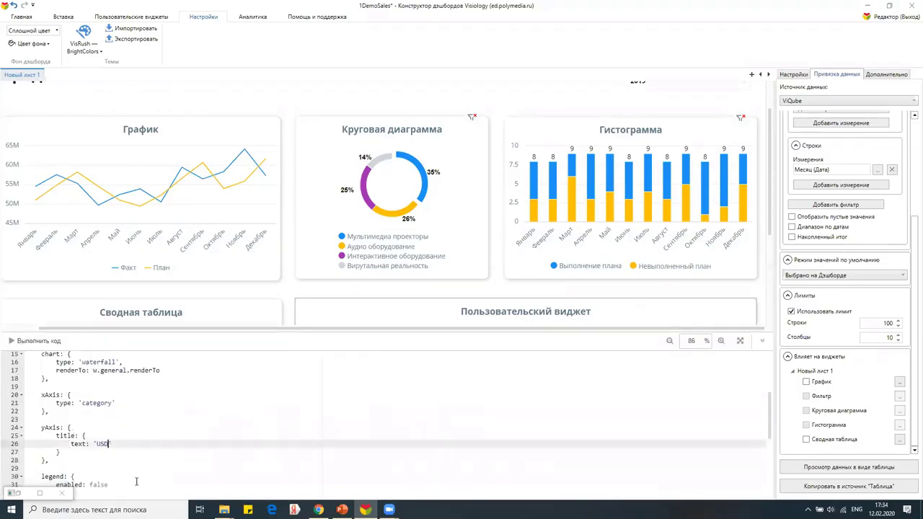
pyautogui.press('BackSpace')
pyautogui.press('BackSpace')
pyautogui.press('BackSpace')
# Make the data label formatter divide by 1000000 with 2 decimals and suffix 'm', and run the widget code.
pyautogui.scroll(-4, 454, 245)
pyautogui.scroll(-5, 249, 399)
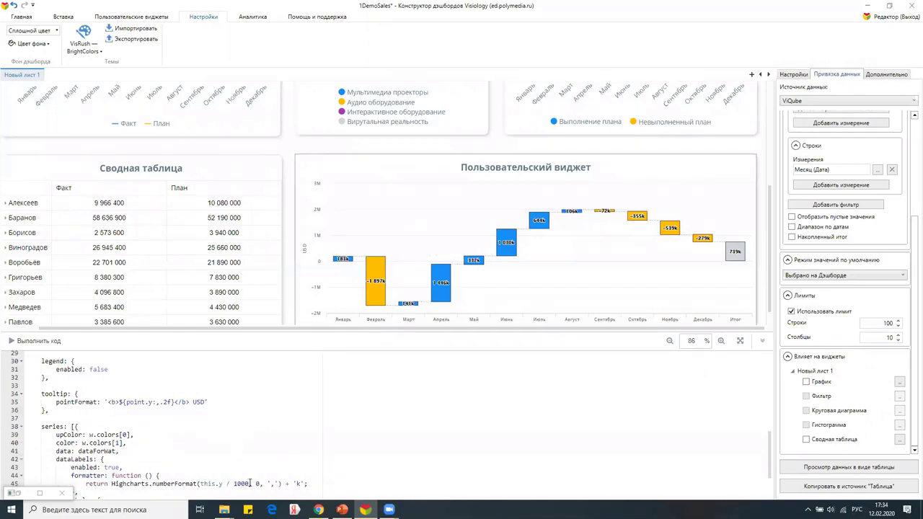
pyautogui.click(250, 484)
pyautogui.write('000, ')
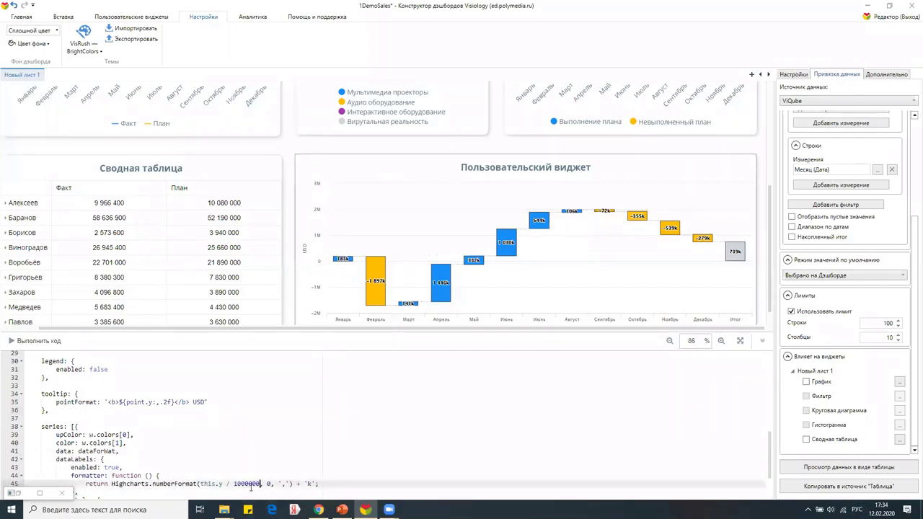
pyautogui.write('2')
pyautogui.click(312, 484)
pyautogui.press('BackSpace')
pyautogui.hotkey('alt', 'shift')
pyautogui.write('M')
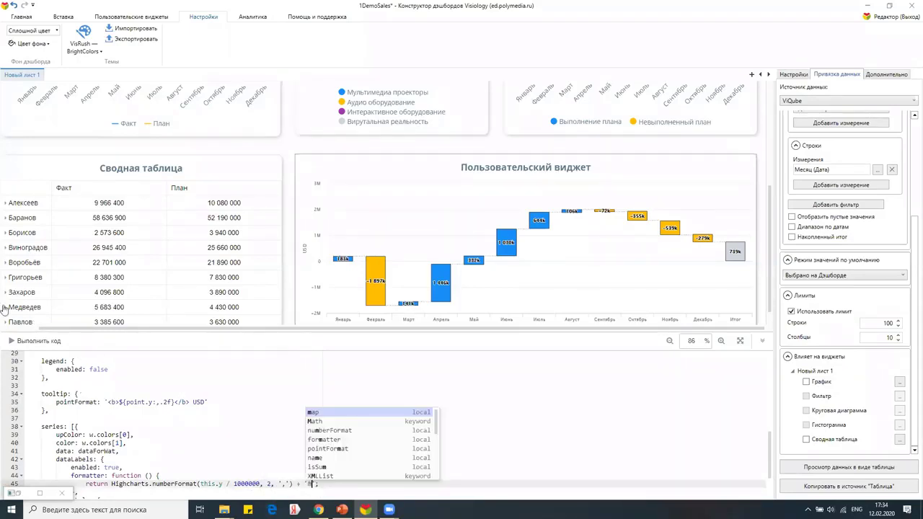
pyautogui.click(32, 341)
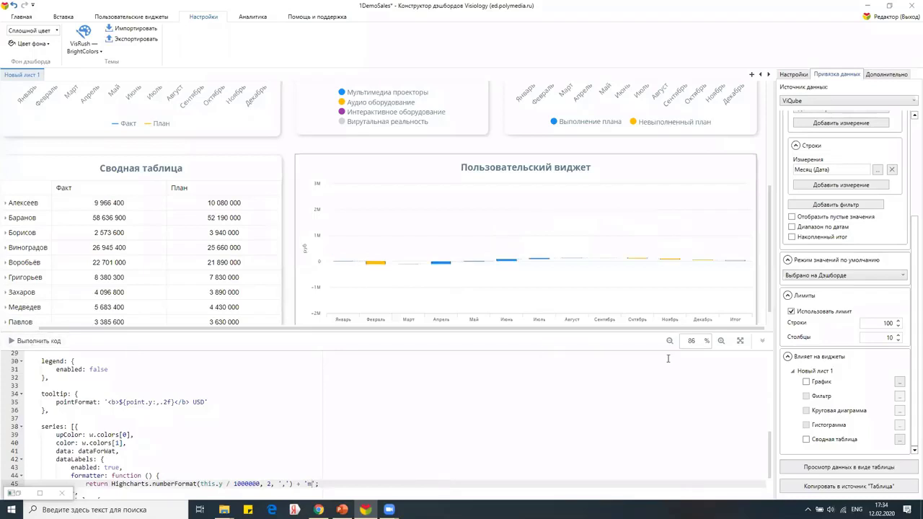
pyautogui.click(764, 343)
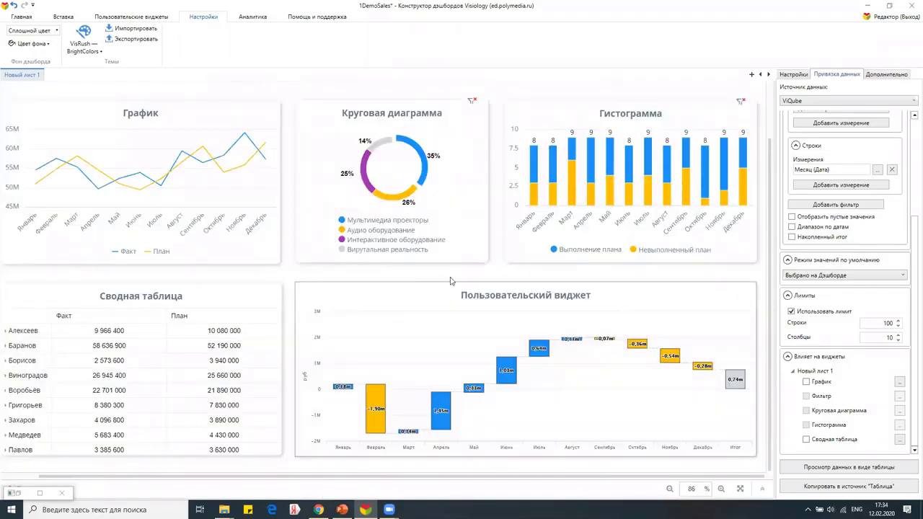
# Set the dashboard's year filter (Фильтр) to 2020.
pyautogui.scroll(2, 452, 261)
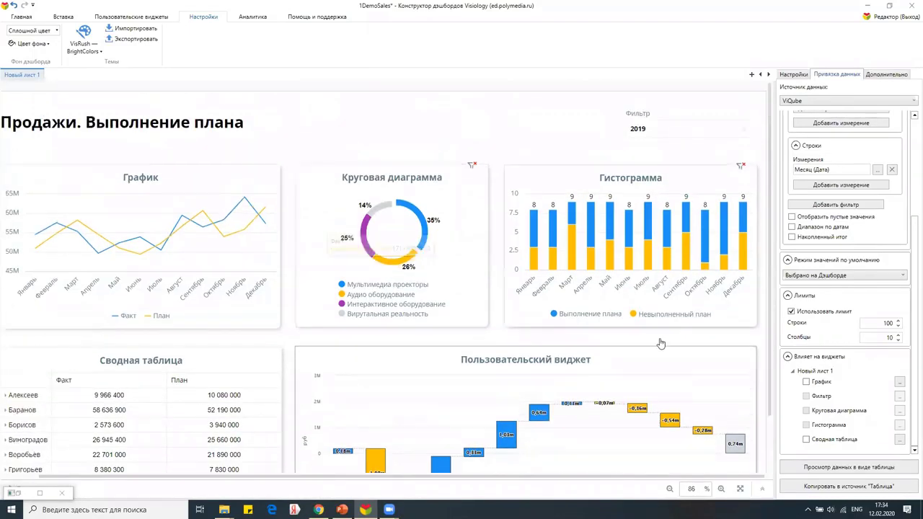
pyautogui.click(638, 130)
pyautogui.click(639, 188)
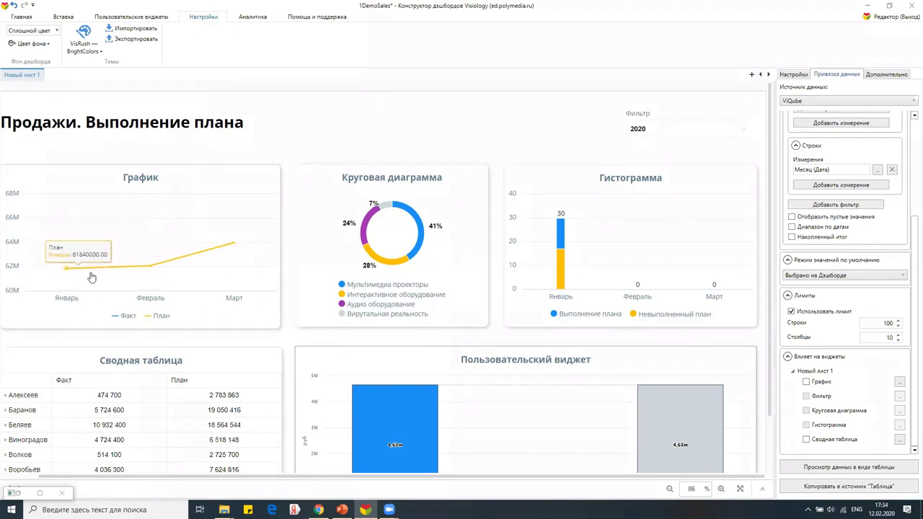
# Change the widget type of the График line chart to Гистограмма.
pyautogui.click(226, 201)
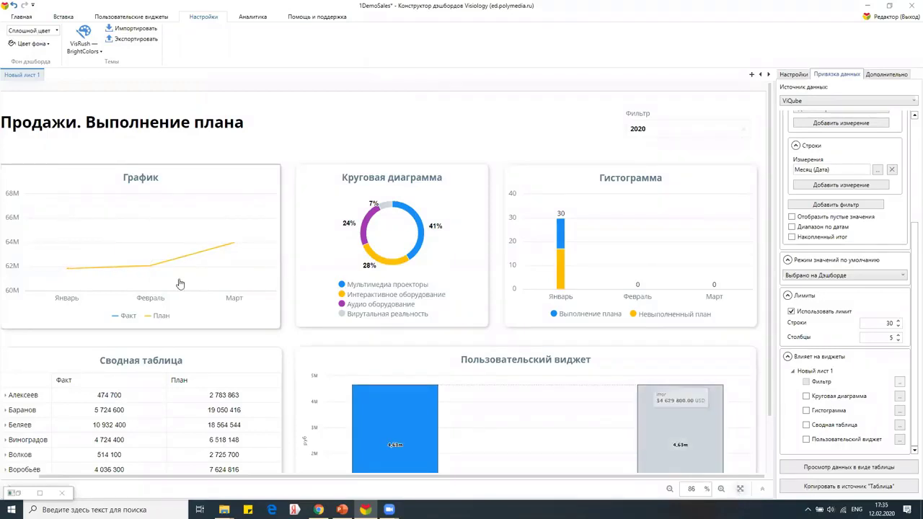
pyautogui.scroll(-1, 180, 284)
pyautogui.click(64, 16)
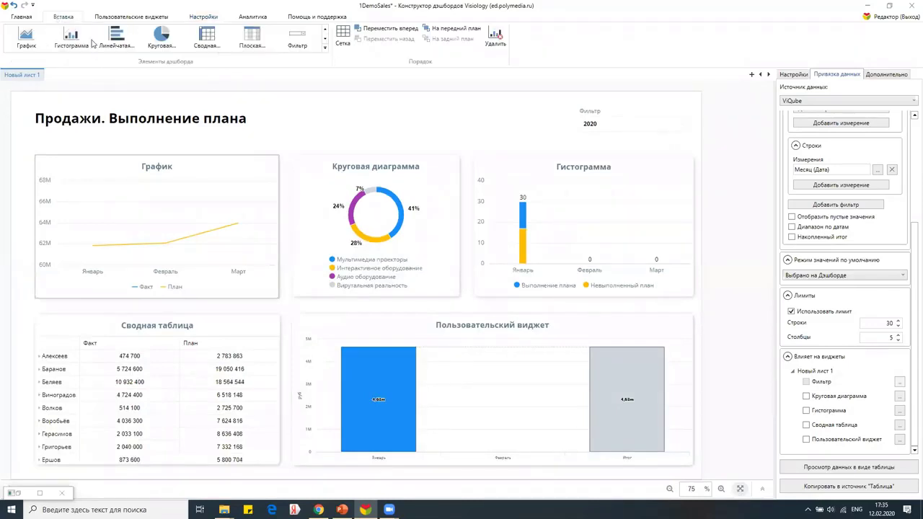
pyautogui.click(298, 37)
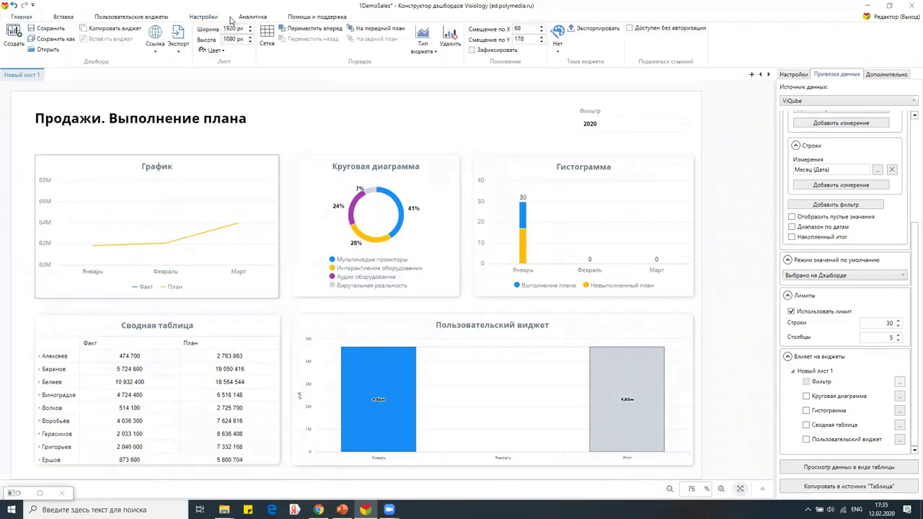
pyautogui.click(422, 49)
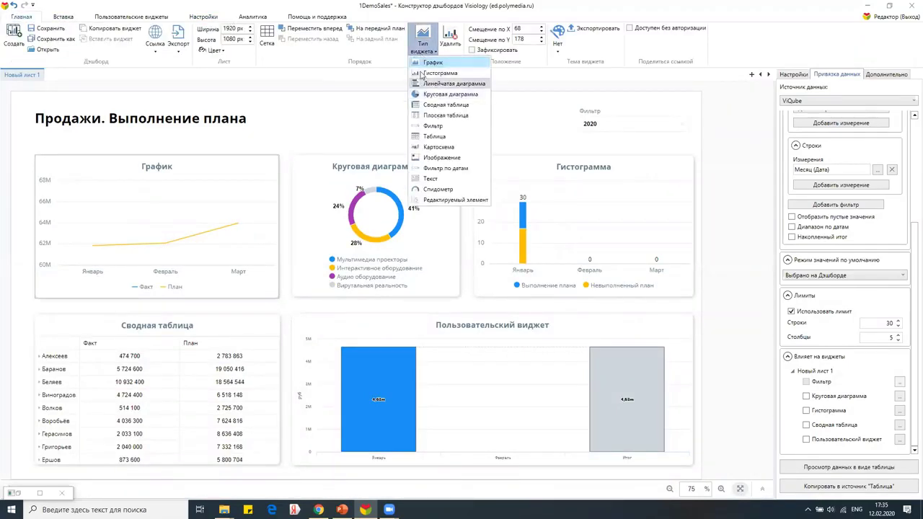
pyautogui.click(426, 73)
pyautogui.moveTo(82, 238)
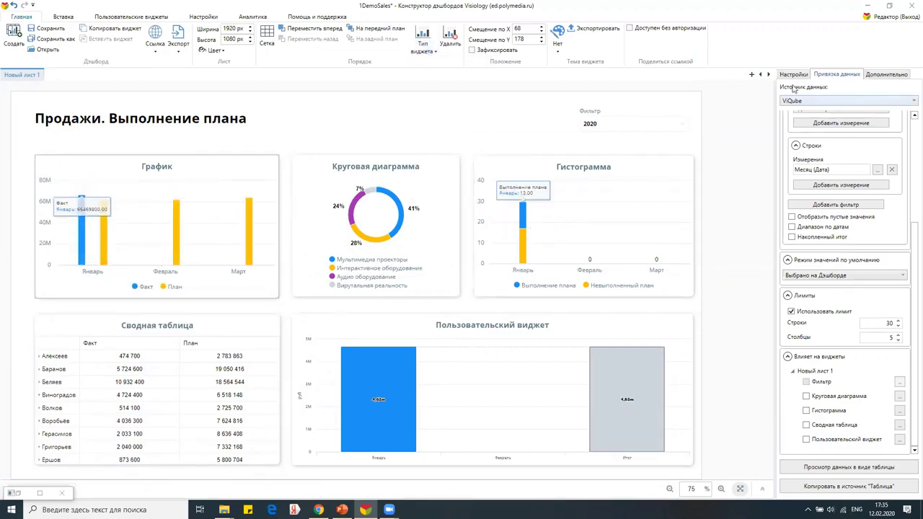
# Replace the converted График widget's header text with "Динамика выручки".
pyautogui.scroll(5, 787, 83)
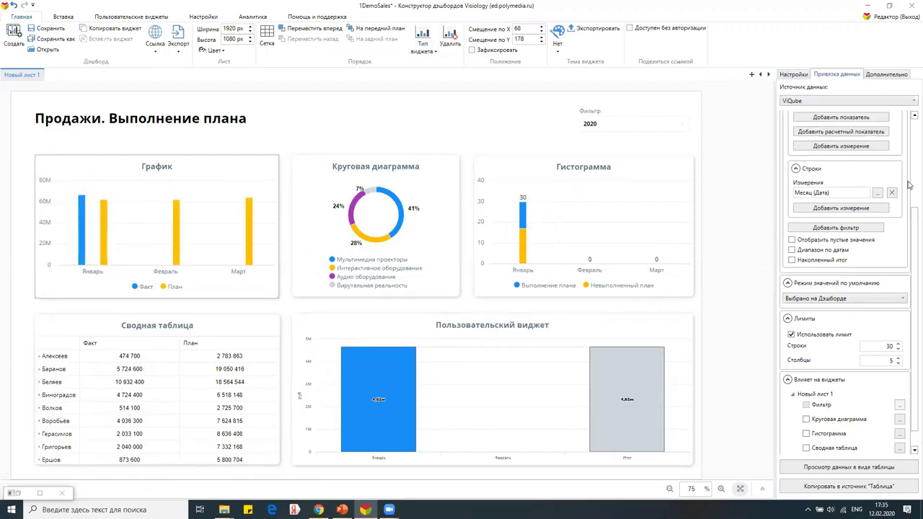
pyautogui.click(793, 75)
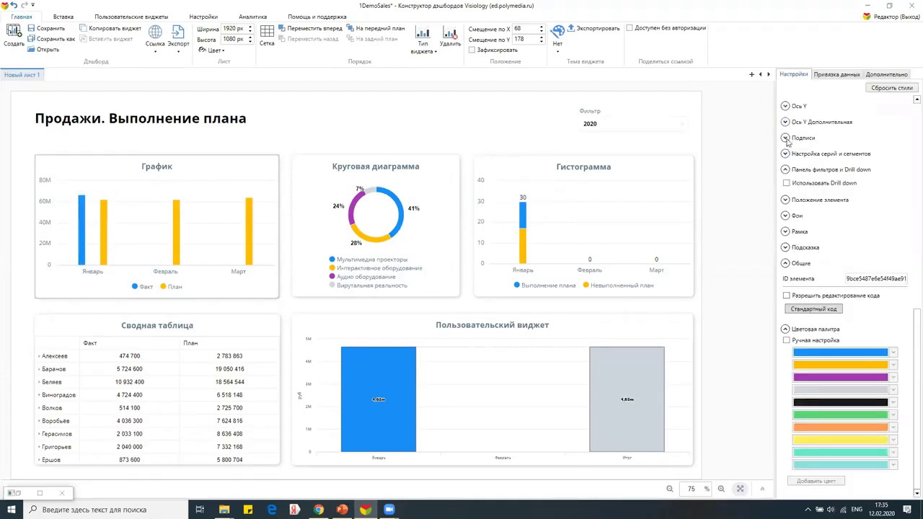
pyautogui.scroll(5, 793, 151)
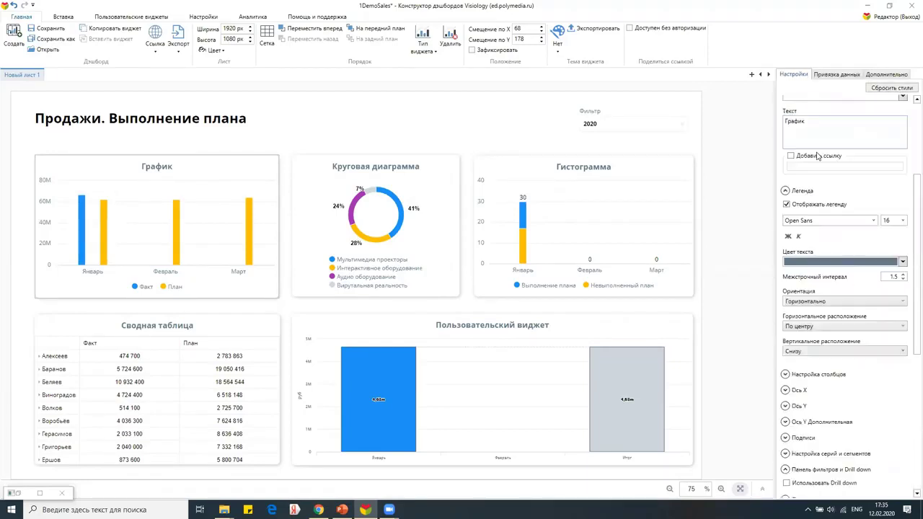
pyautogui.scroll(4, 818, 156)
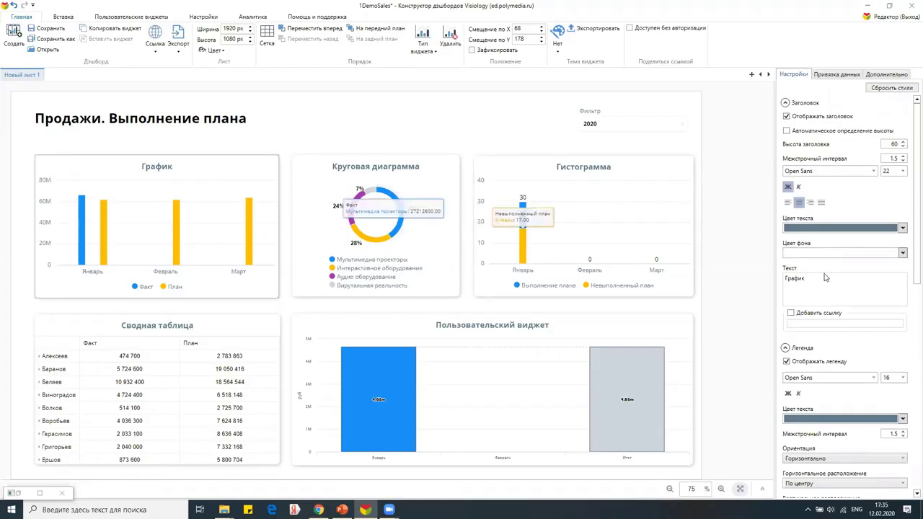
pyautogui.moveTo(825, 277); pyautogui.dragTo(725, 266)
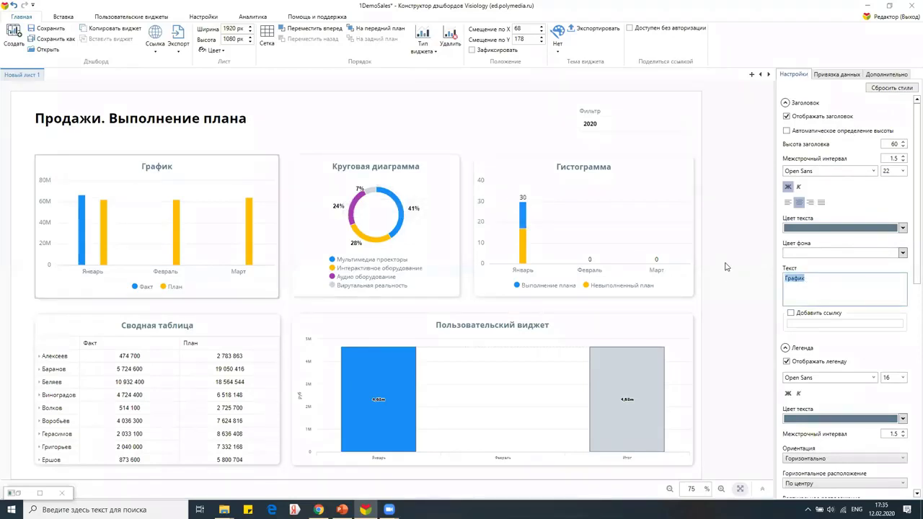
pyautogui.write('Lb')
pyautogui.hotkey('alt', 'shift')
pyautogui.write('Динамика выручки')
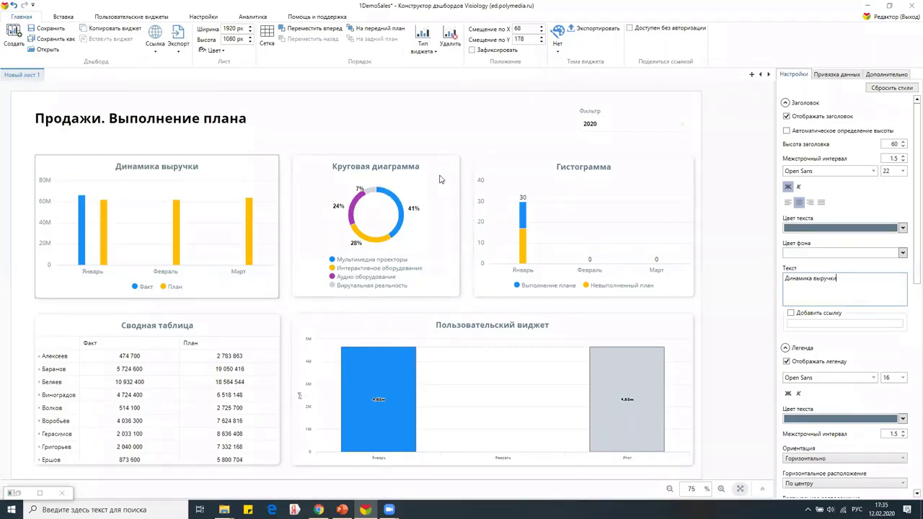
# Replace the header text of the Круговая диаграмма widget with "Распределение выручки".
pyautogui.click(452, 204)
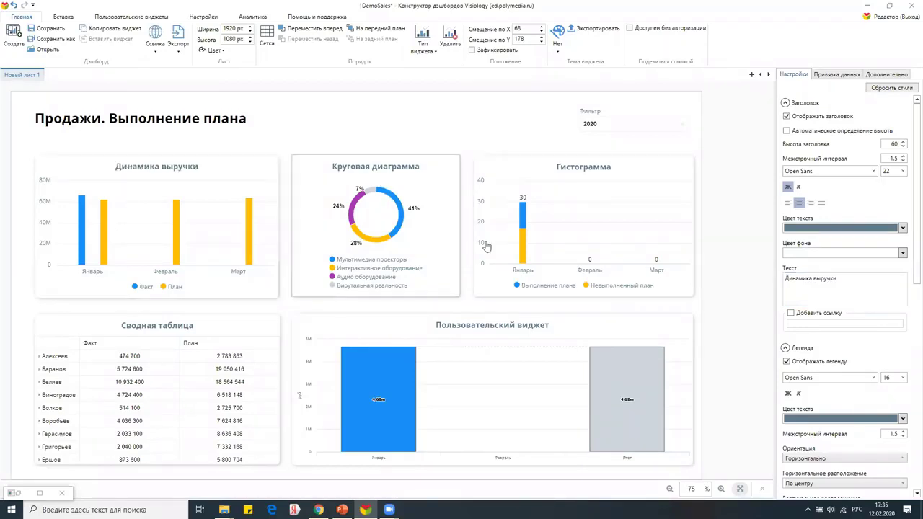
pyautogui.click(796, 274)
pyautogui.hotkey('ctrl', 'a')
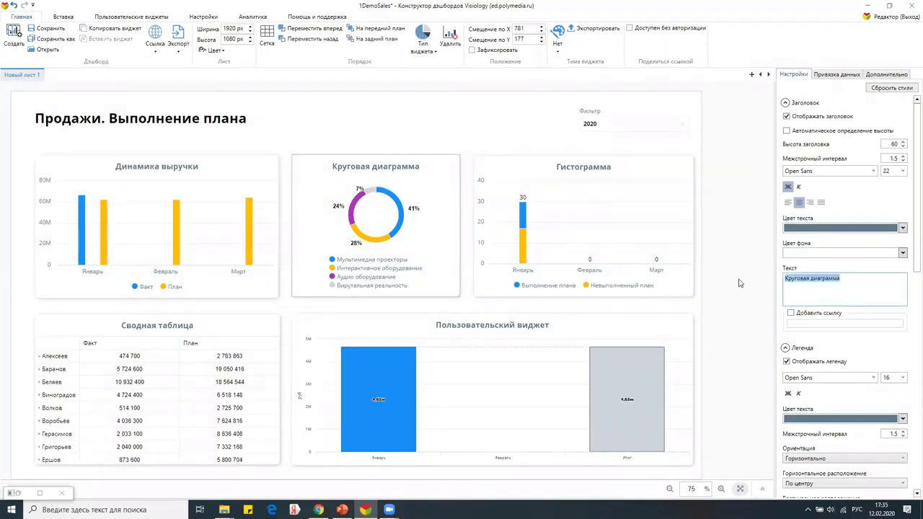
pyautogui.write('Ра')
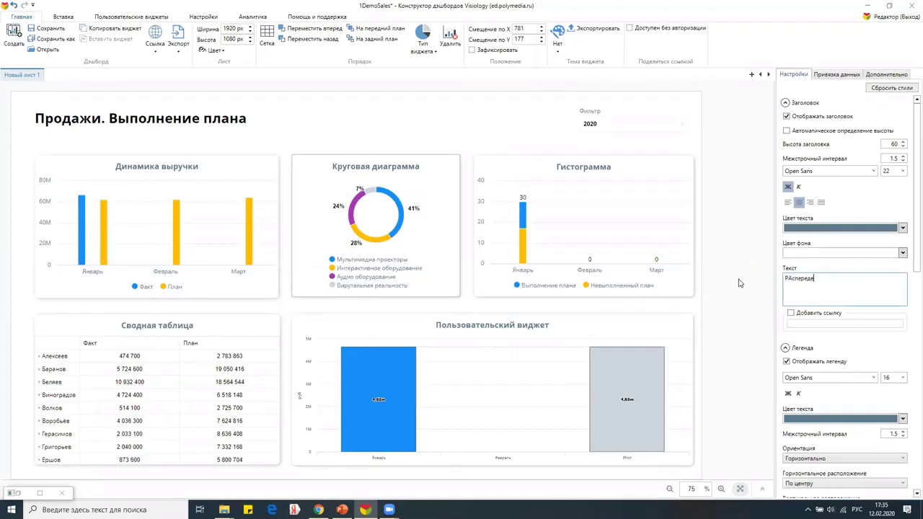
pyautogui.press('BackSpace')
pyautogui.press('BackSpace')
pyautogui.press('BackSpace')
pyautogui.press('BackSpace')
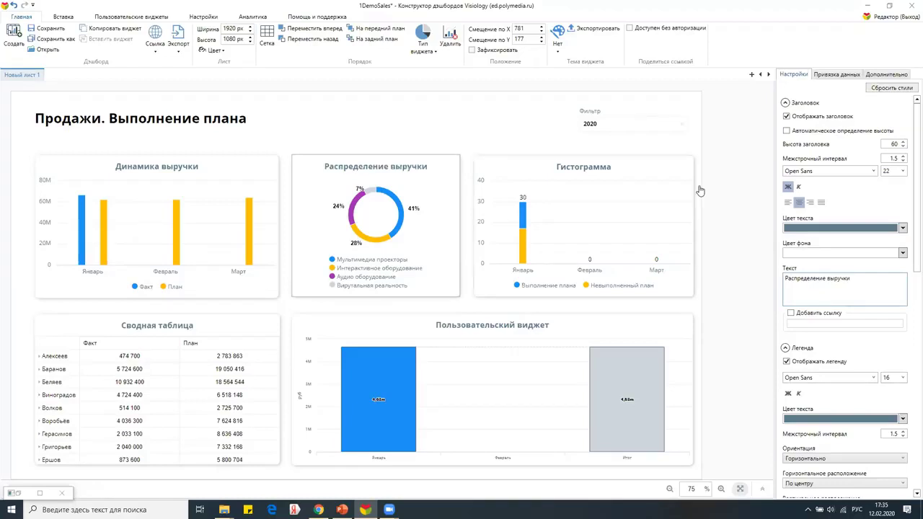
# Replace the header text of the Гистограмма widget with "ВЫполнение плана менеджерами".
pyautogui.click(614, 168)
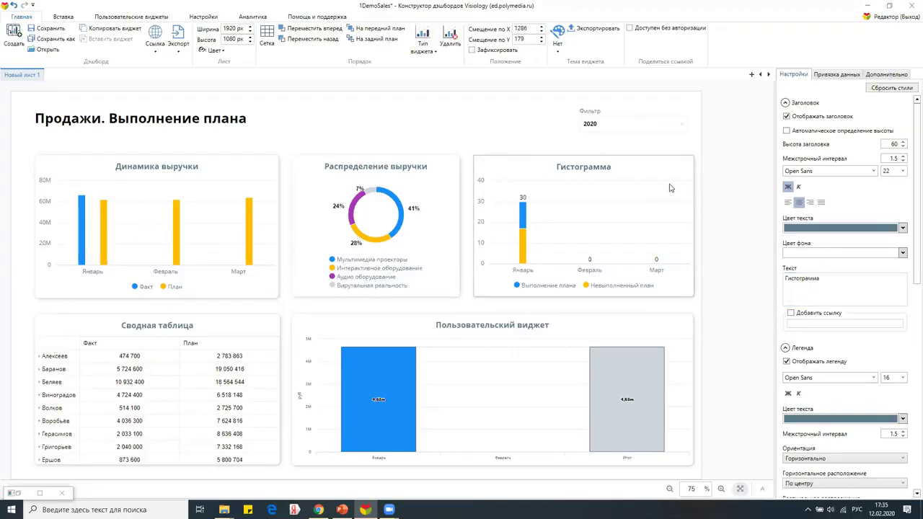
pyautogui.moveTo(824, 278); pyautogui.dragTo(761, 276)
pyautogui.write('Вы')
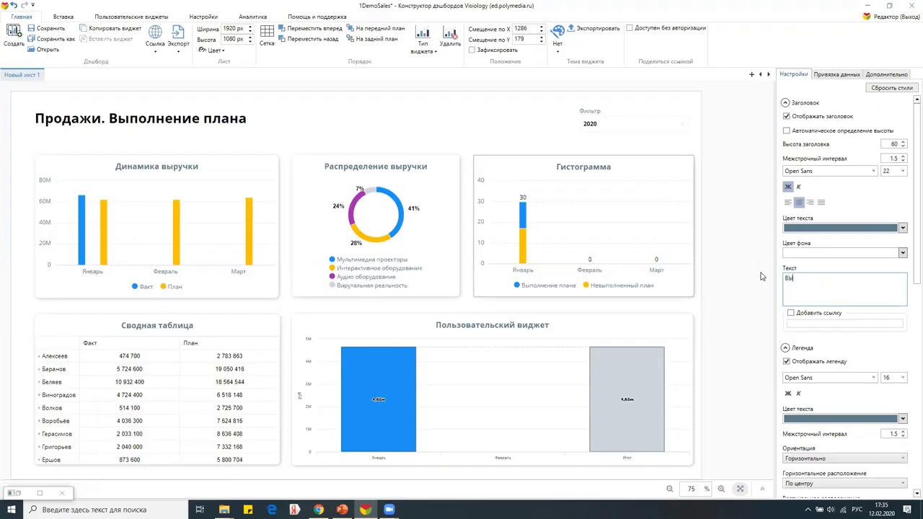
pyautogui.write('полнение плана')
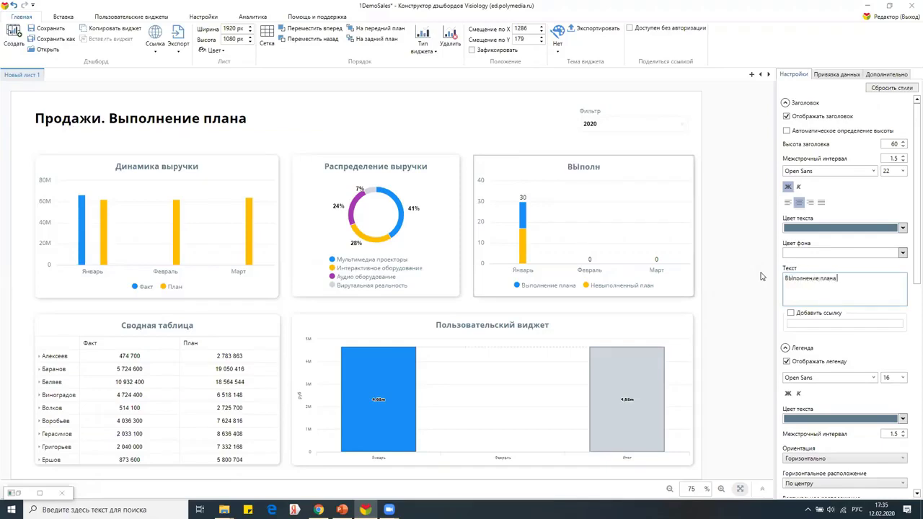
pyautogui.write(' менеджерами')
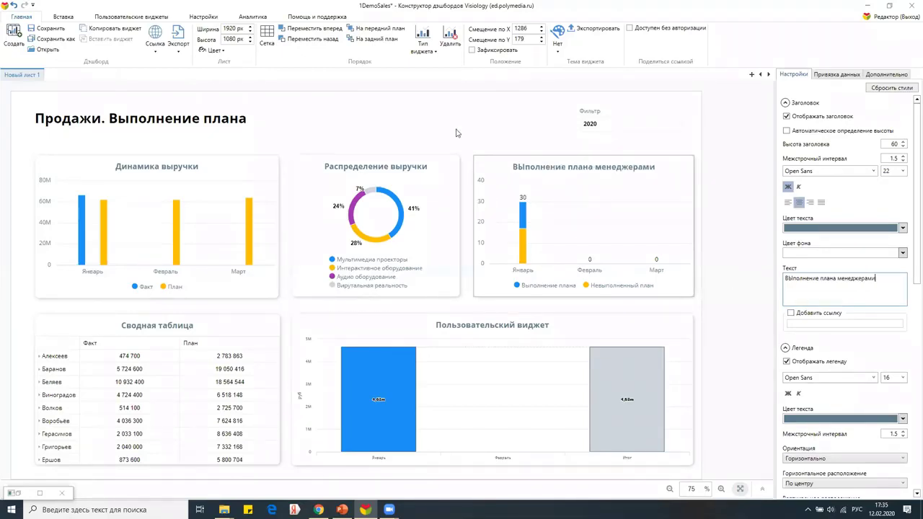
# Replace the header text of the waterfall widget (Пользовательский виджет) with "ВЫполнение плана, млн. руб".
pyautogui.click(429, 319)
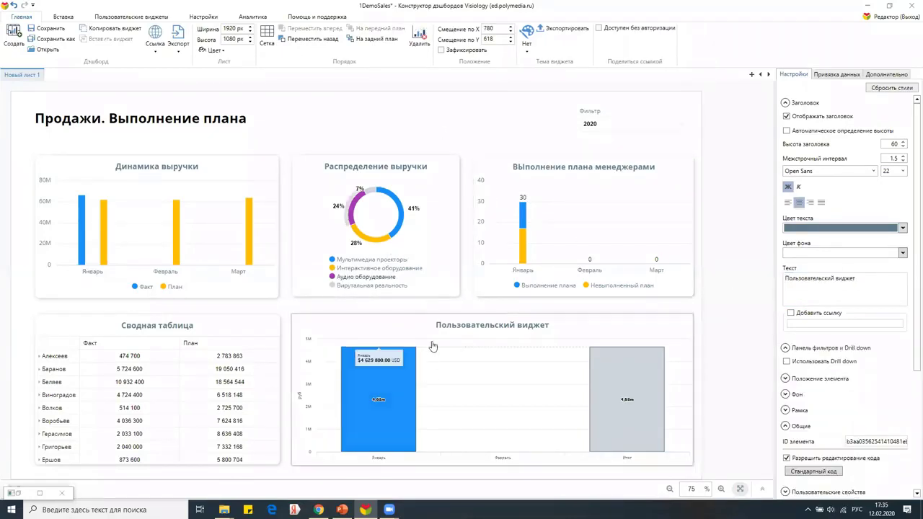
pyautogui.click(850, 276)
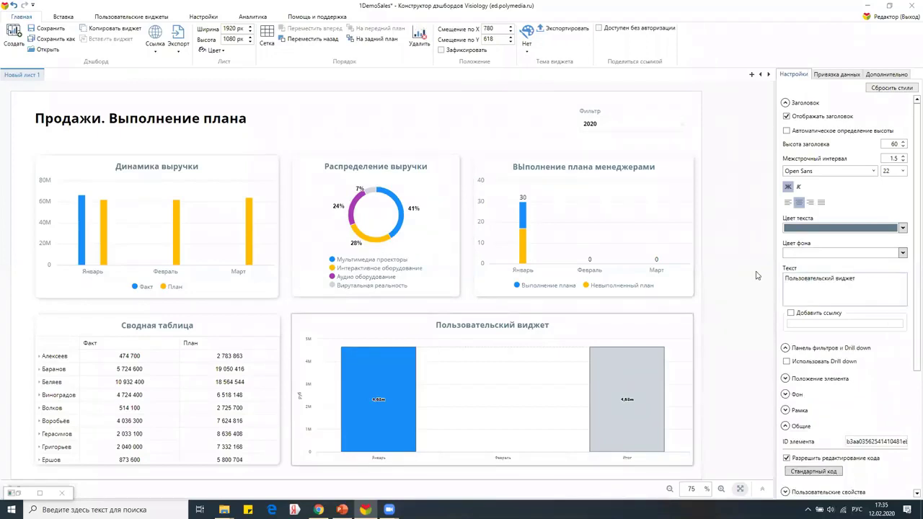
pyautogui.hotkey('ctrl', 'a')
pyautogui.write('Вып')
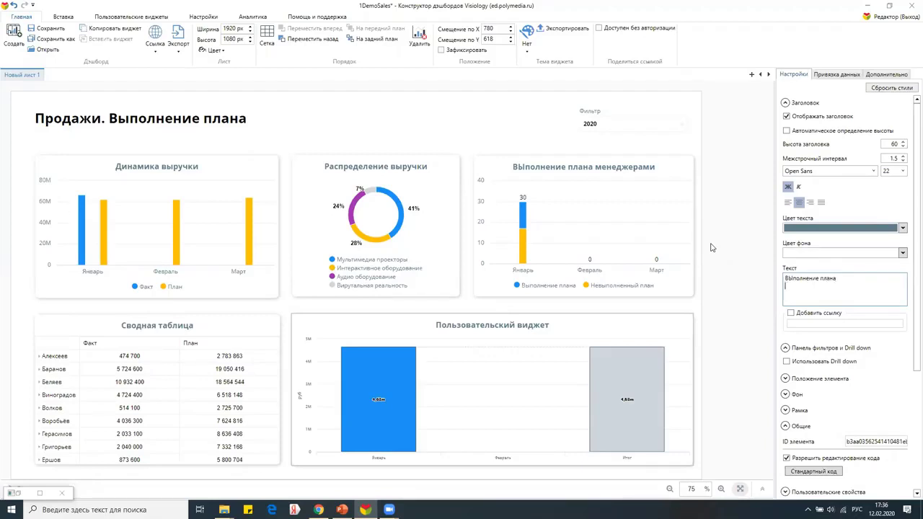
pyautogui.press('BackSpace')
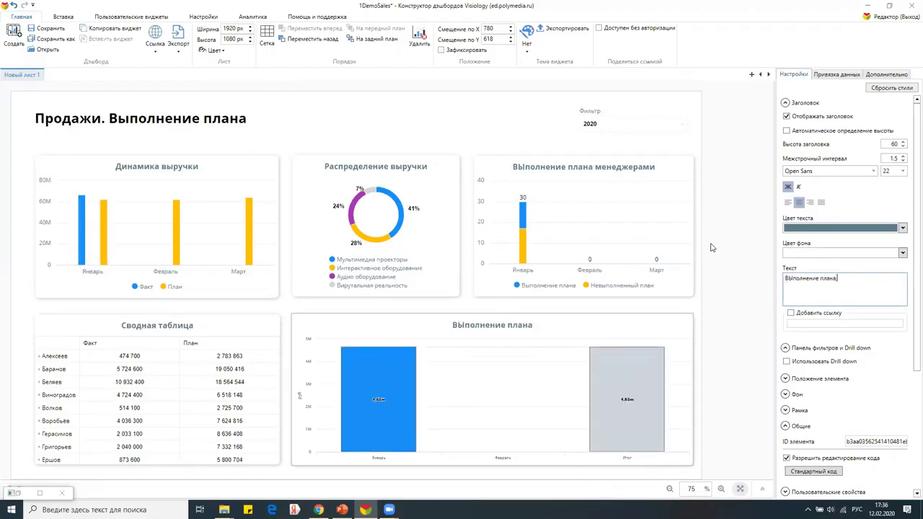
pyautogui.write(', млн. руб')
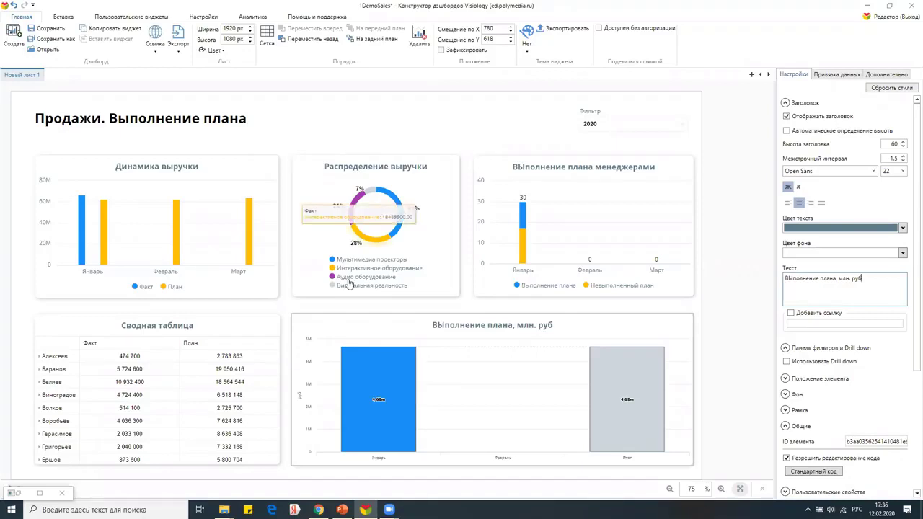
# Switch to Chrome, load ed.polymedia.ru and open the administration settings of the data collection system (Система сбора данных).
pyautogui.hotkey('alt', 'Tab')
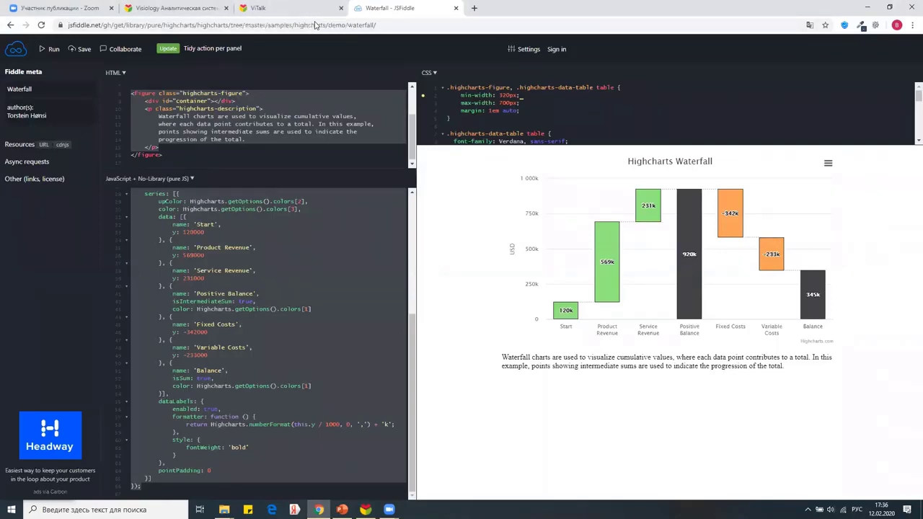
pyautogui.click(369, 29)
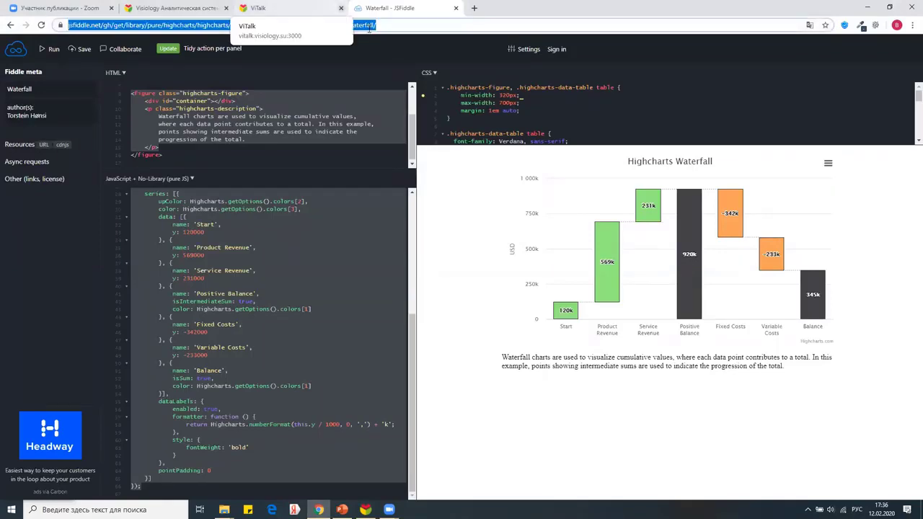
pyautogui.write('и')
pyautogui.press('BackSpace')
pyautogui.hotkey('alt', 'shift')
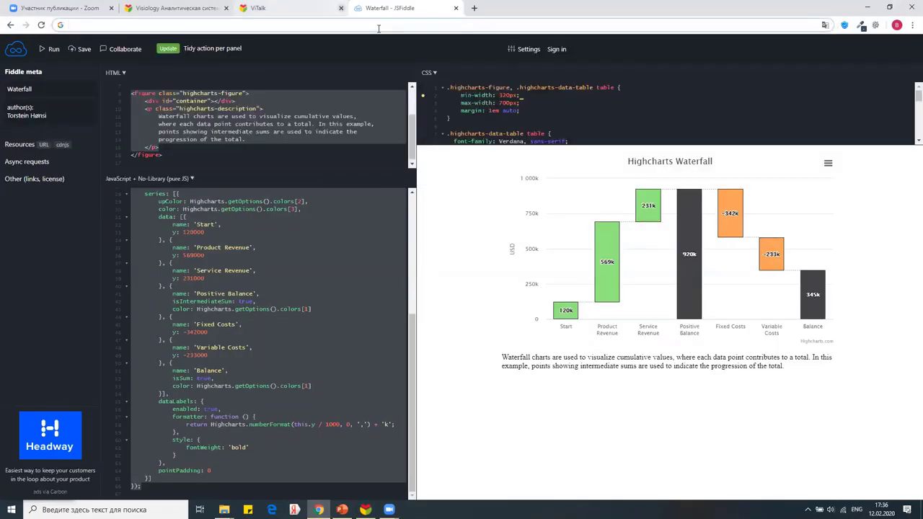
pyautogui.write('ed')
pyautogui.press('Return')
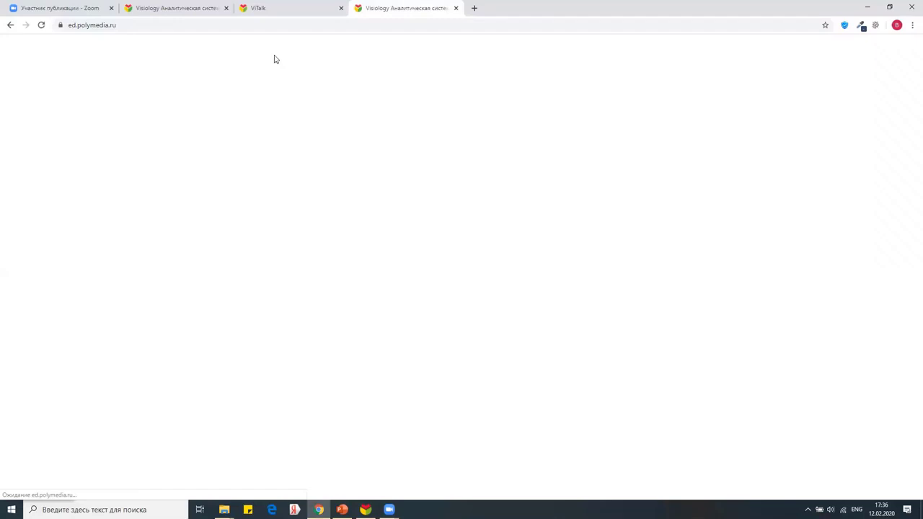
pyautogui.click(909, 51)
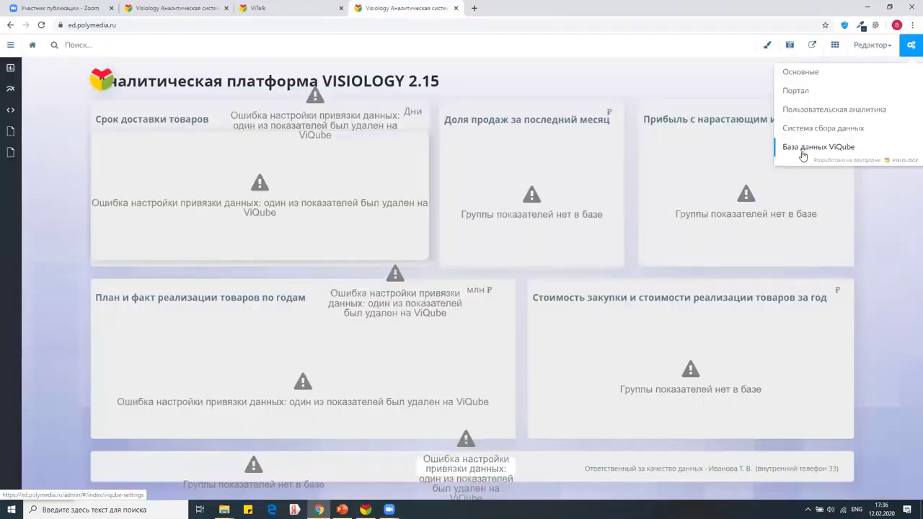
pyautogui.click(792, 130)
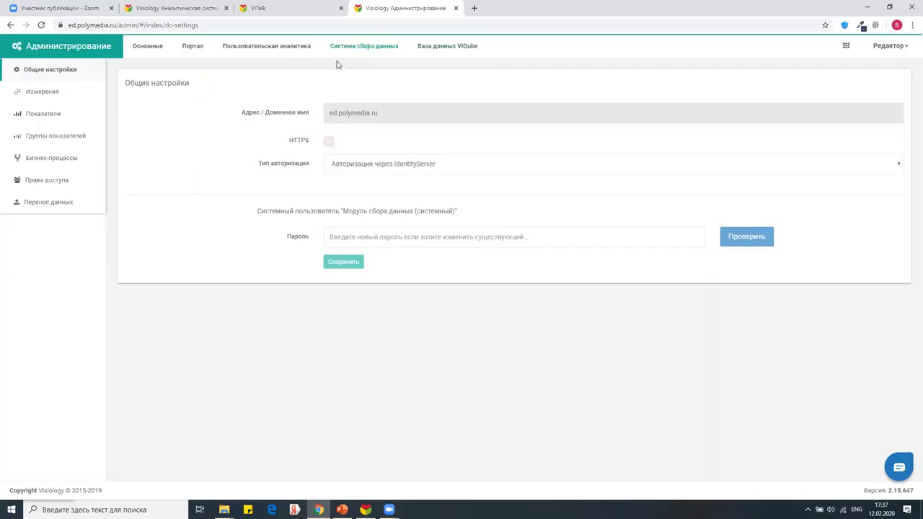
# Create and save a new indicator dimension (Измерение показателей) named "Прогноз выручки".
pyautogui.click(38, 121)
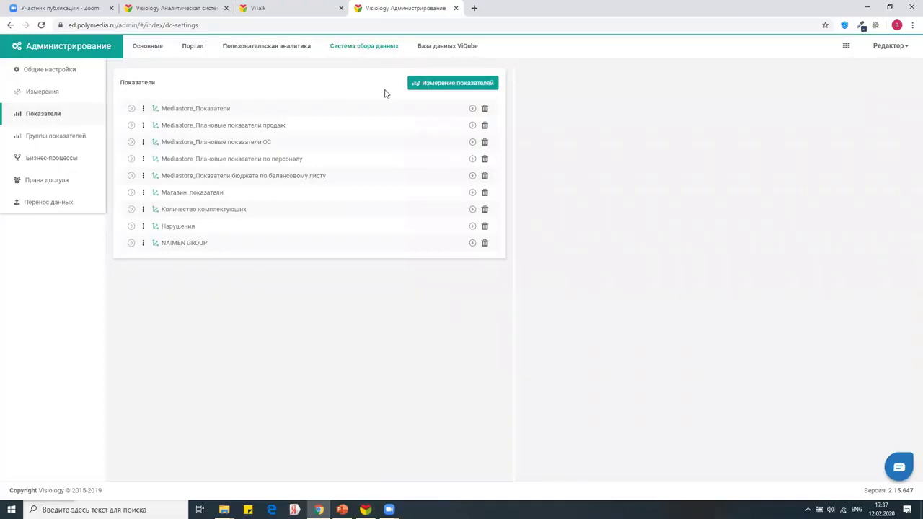
pyautogui.click(439, 84)
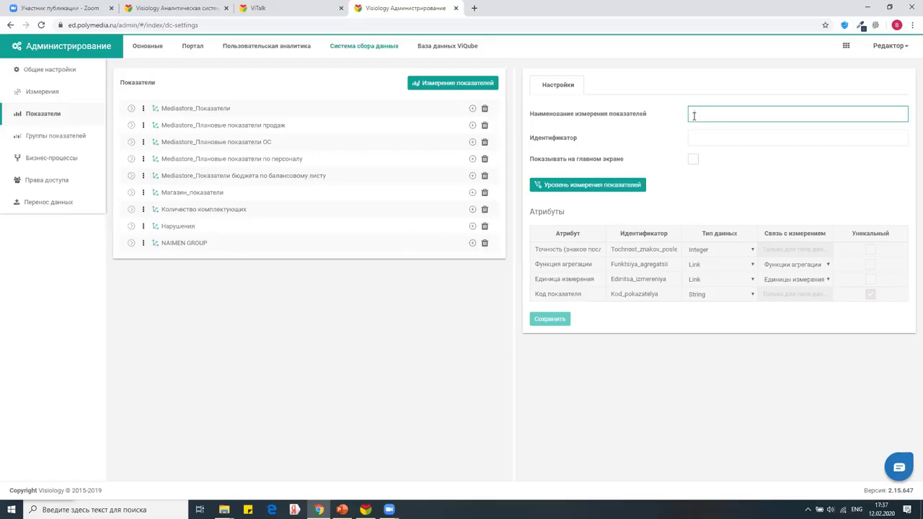
pyautogui.write('G')
pyautogui.press('BackSpace')
pyautogui.press('BackSpace')
pyautogui.press('BackSpace')
pyautogui.hotkey('alt', 'shift')
pyautogui.write('Прогноз')
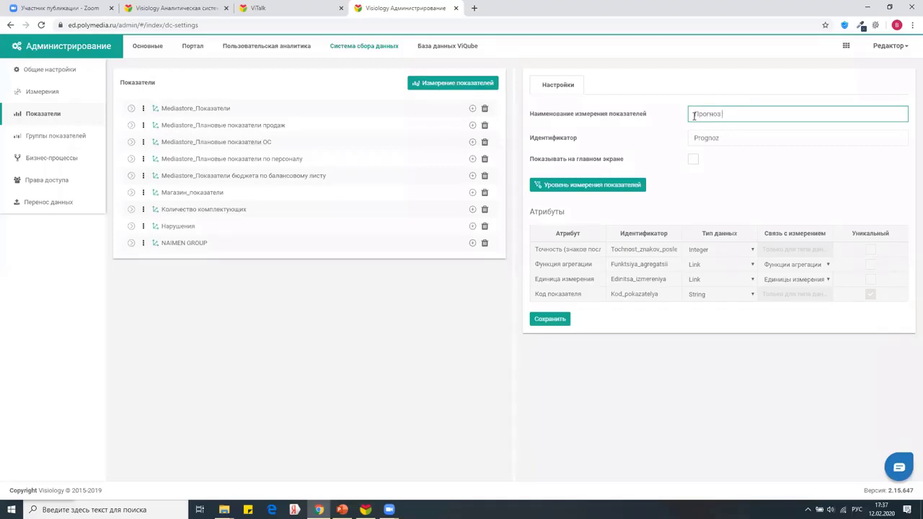
pyautogui.write(' выручки')
pyautogui.click(541, 319)
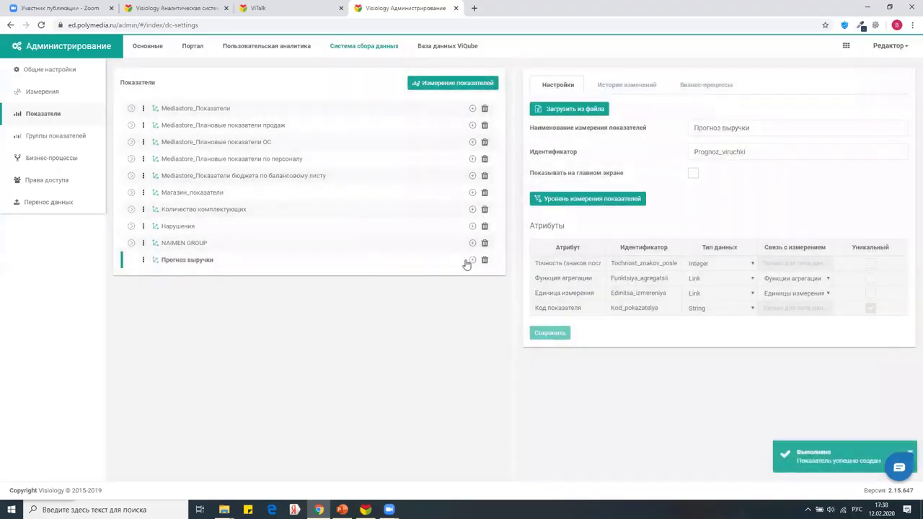
# Add a next-level end element "Прогноз" with level name "Прогноз руководителя" to the Прогноз выручки dimension and save it.
pyautogui.click(472, 260)
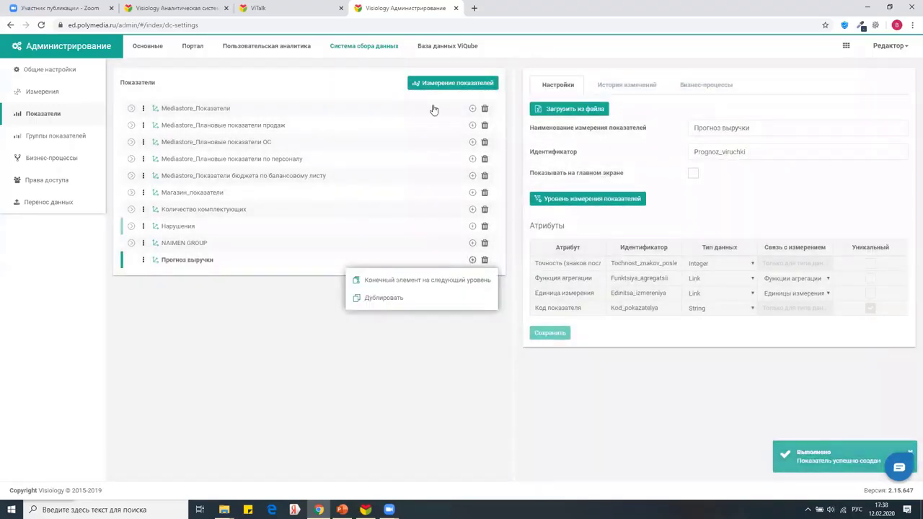
pyautogui.click(390, 280)
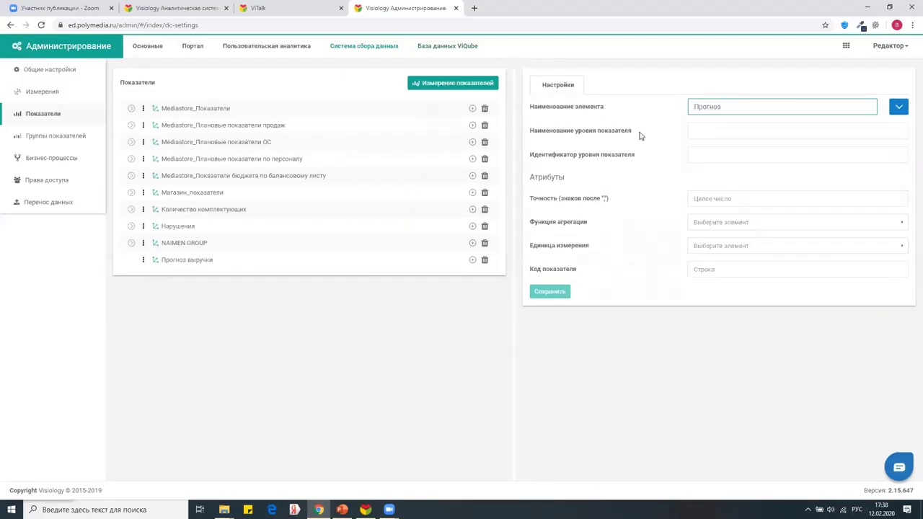
pyautogui.click(717, 132)
pyautogui.write('Про')
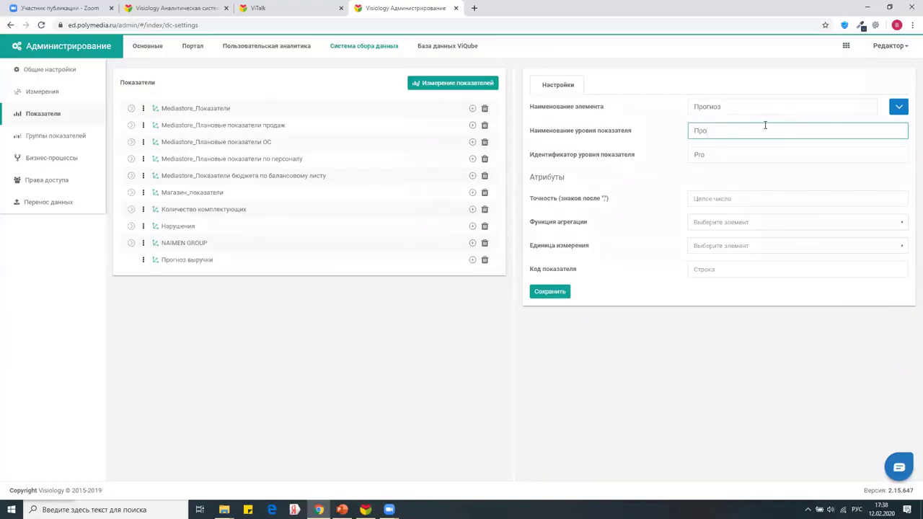
pyautogui.write('гноз руководителя')
pyautogui.click(565, 290)
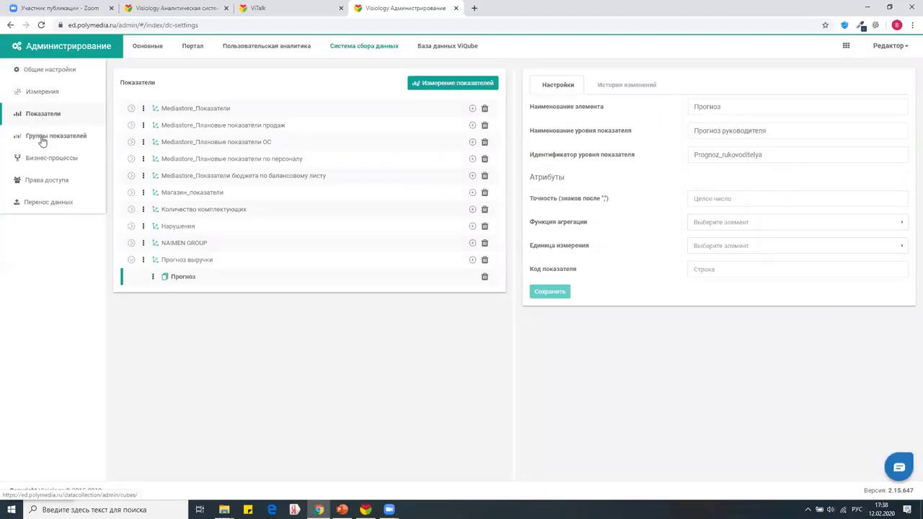
# Start a new indicator group named "Прогноз продаж" that uses the Прогноз выручки indicator dimension.
pyautogui.click(42, 142)
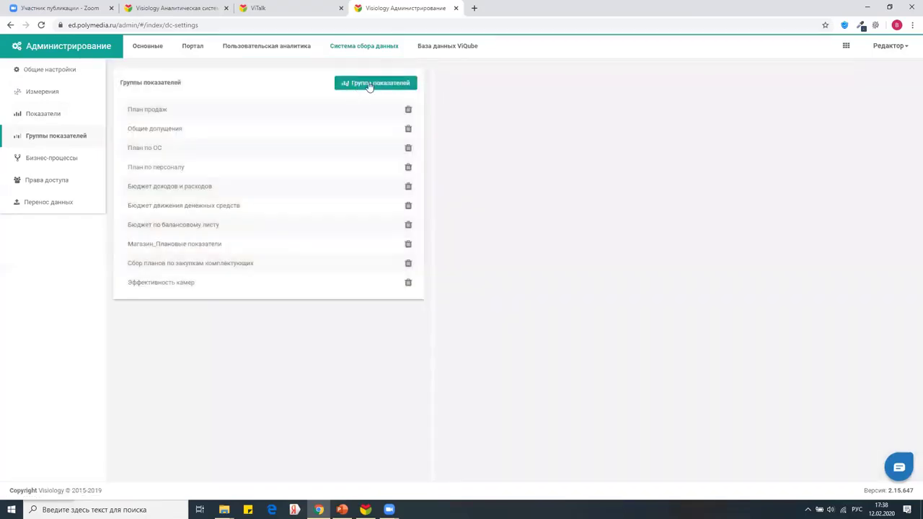
pyautogui.click(371, 83)
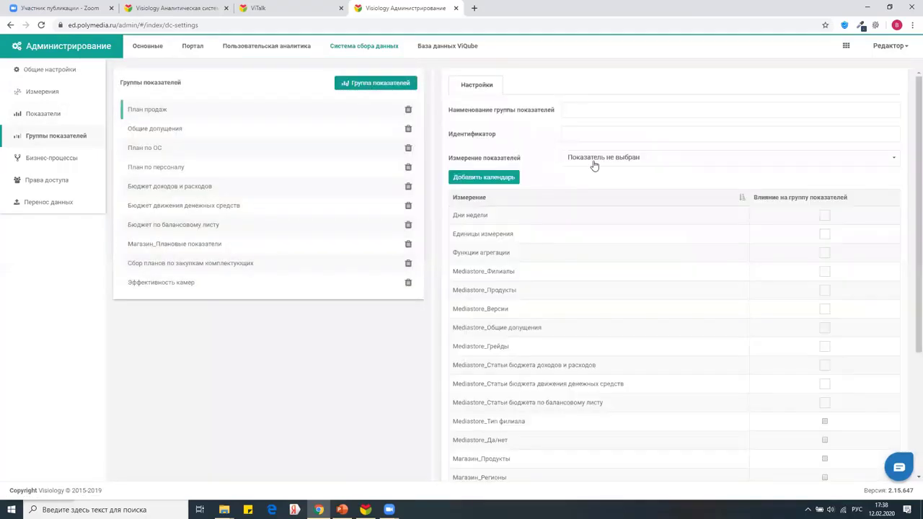
pyautogui.click(601, 111)
pyautogui.write('Про')
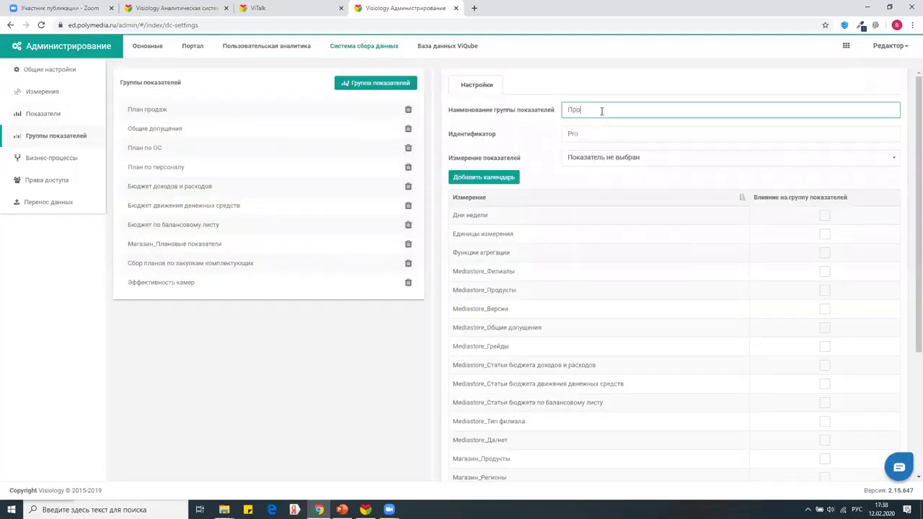
pyautogui.write('гноз продаж')
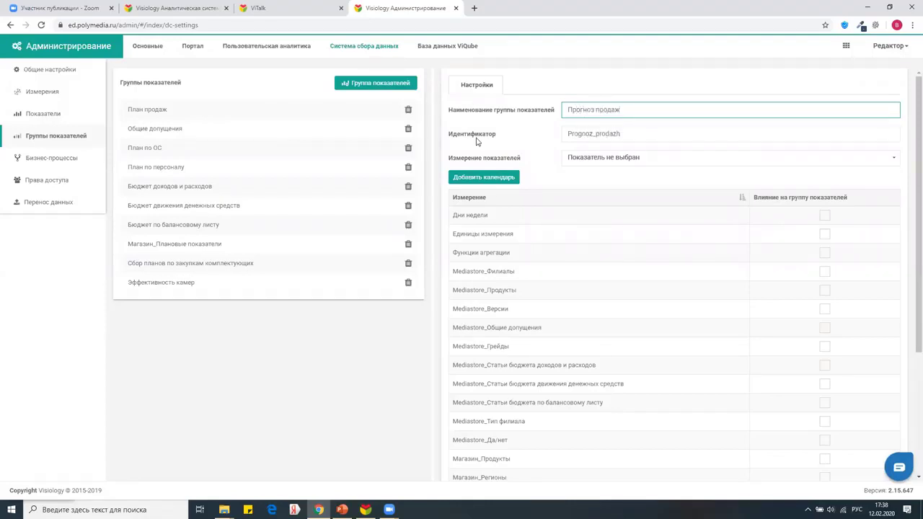
pyautogui.click(598, 158)
pyautogui.click(589, 250)
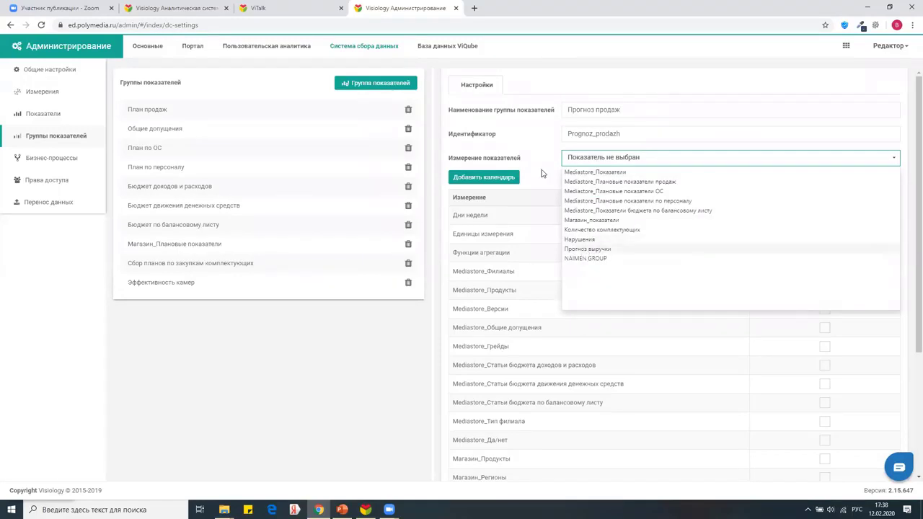
# Add a calendar named "Календарь продаж" to the Прогноз продаж indicator group.
pyautogui.click(461, 176)
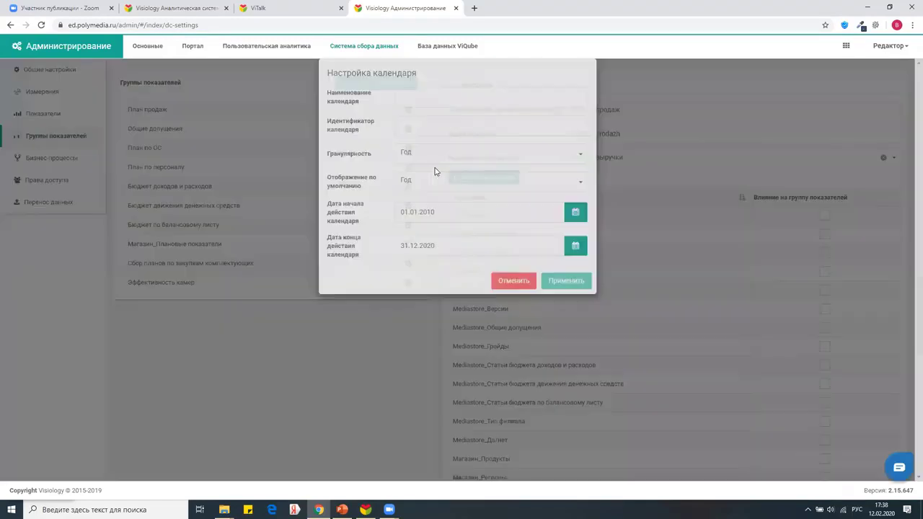
pyautogui.click(418, 129)
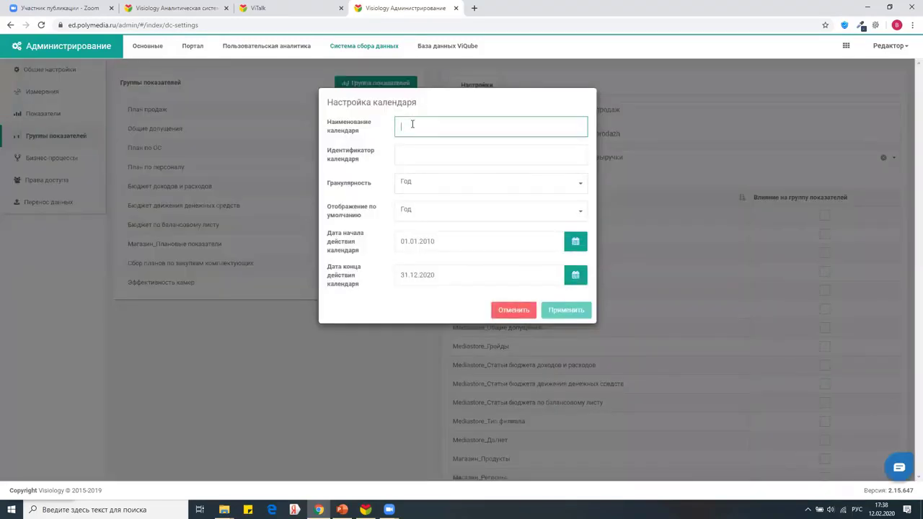
pyautogui.write('Калед')
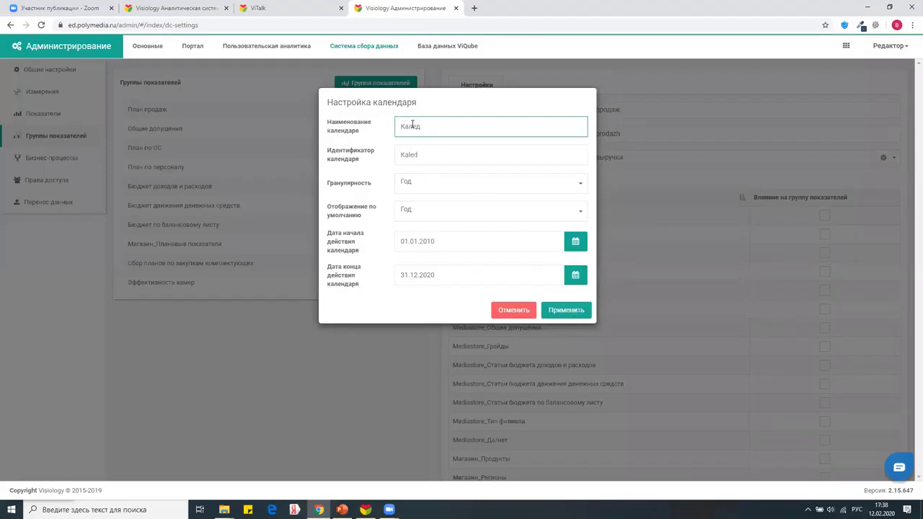
pyautogui.write('нрь продаж')
pyautogui.write('н')
# Set the calendar's granularity to Месяц and its default display to Год and Месяц.
pyautogui.click(426, 186)
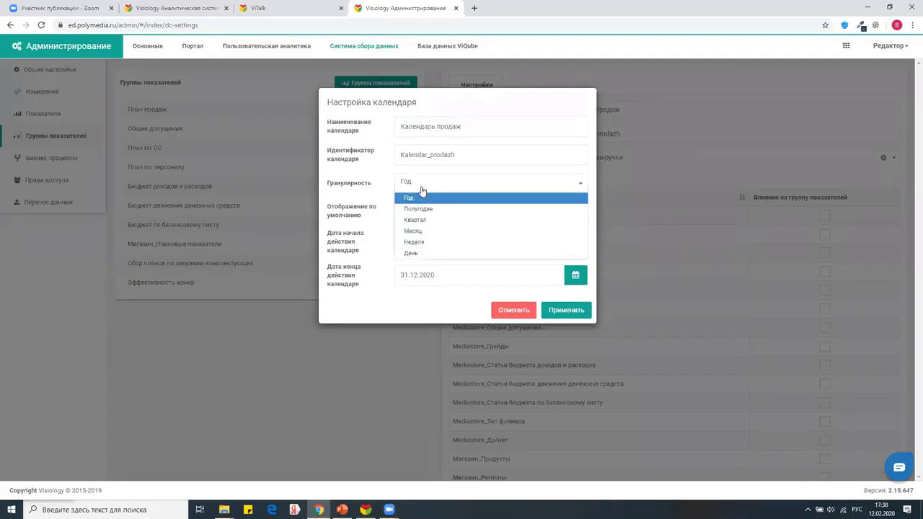
pyautogui.click(415, 230)
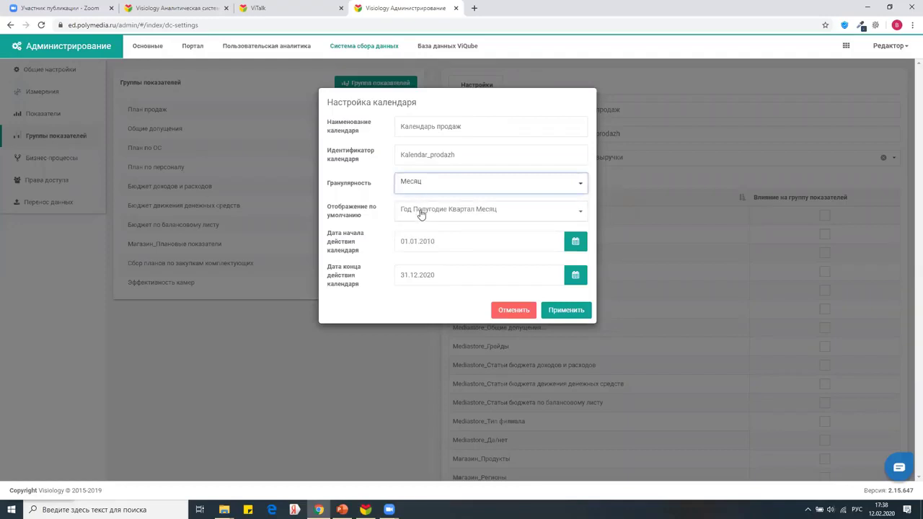
pyautogui.click(420, 211)
pyautogui.click(418, 258)
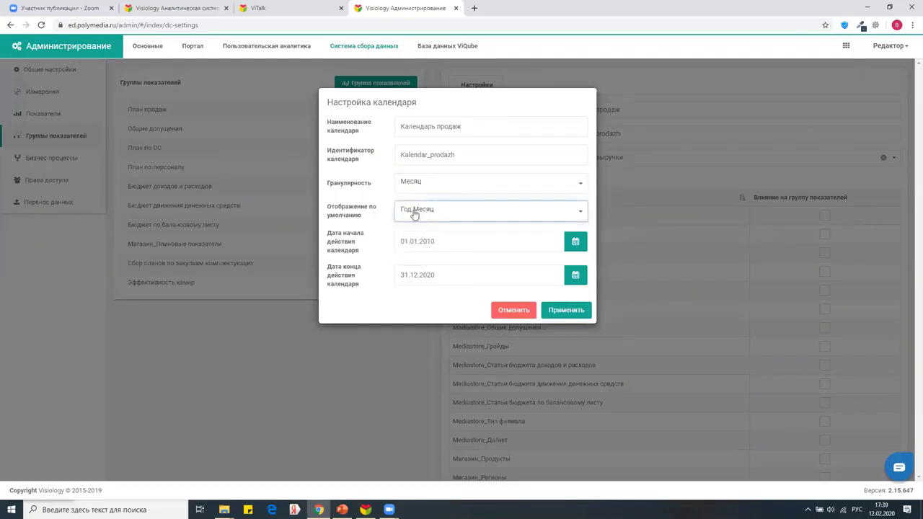
# Set the calendar's start date to 01.01.2020 and check the period covered by the sales dashboard in the dashboard designer.
pyautogui.click(477, 241)
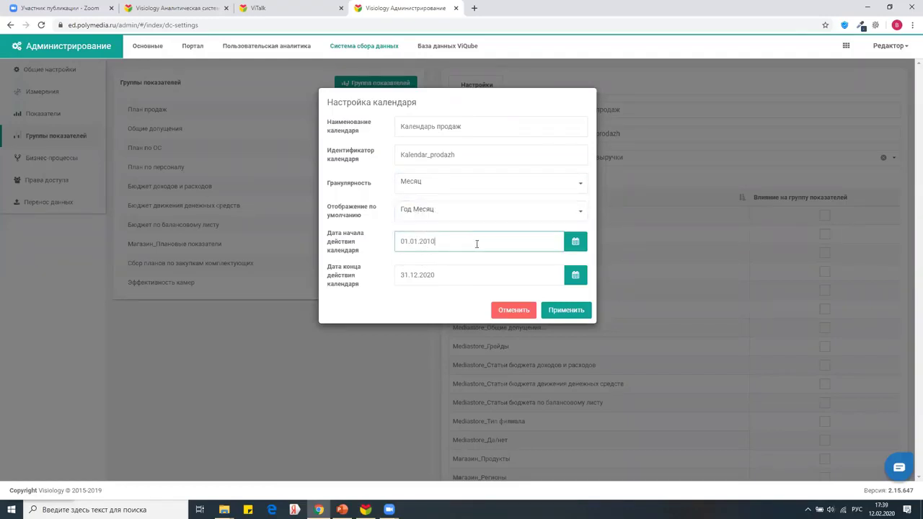
pyautogui.press('BackSpace')
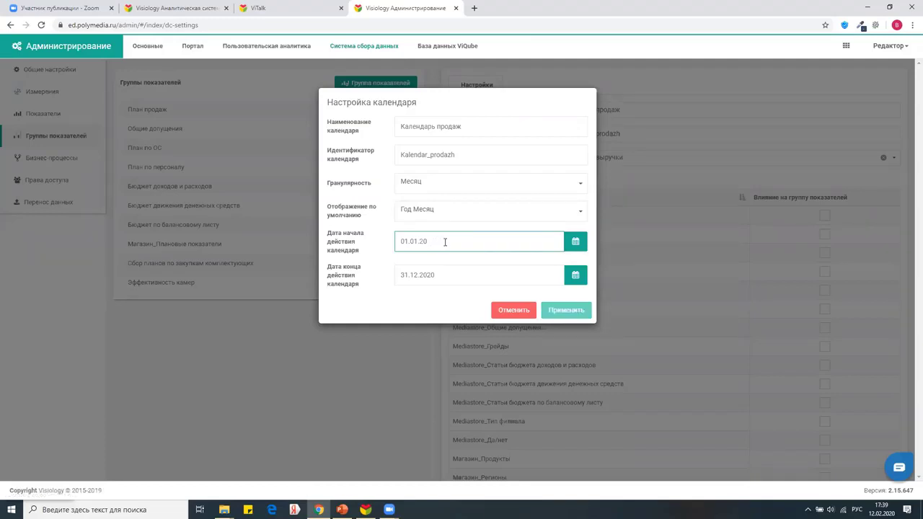
pyautogui.write('20')
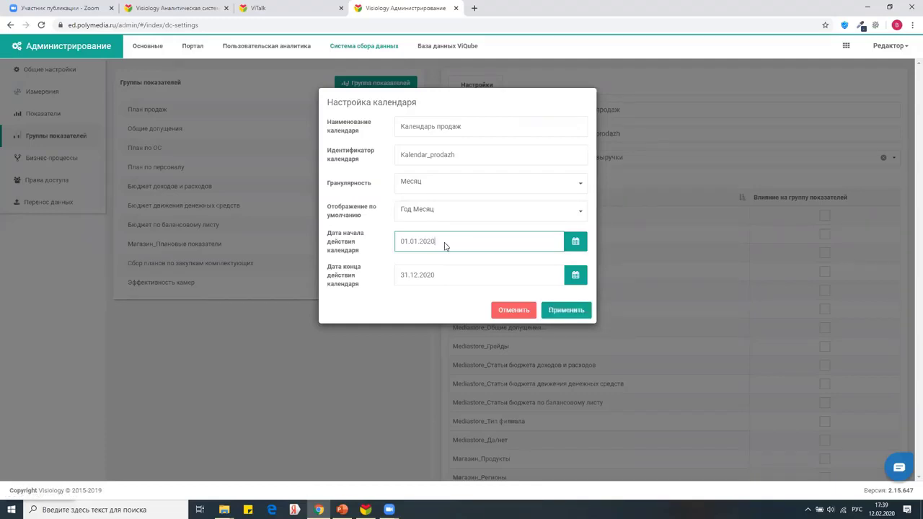
pyautogui.hotkey('alt', 'Tab')
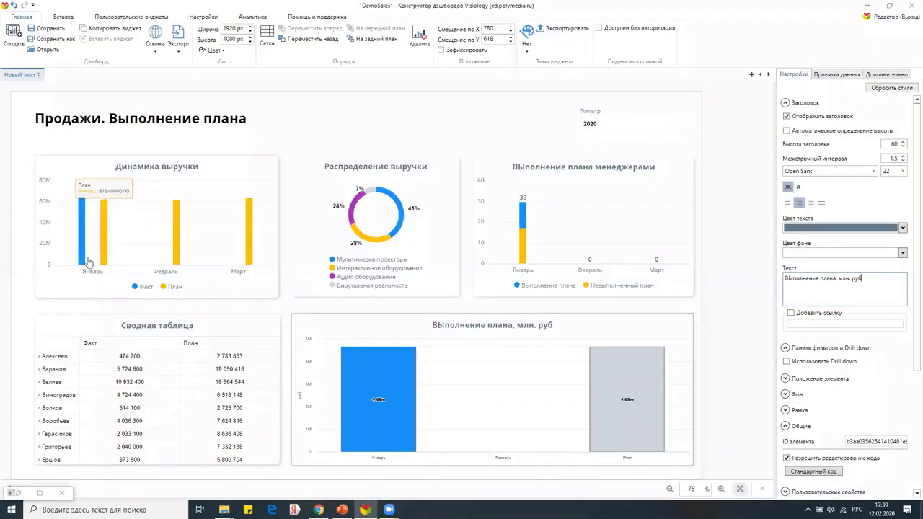
pyautogui.hotkey('alt', 'Tab')
pyautogui.click(395, 243)
pyautogui.hotkey('ctrl', 'a')
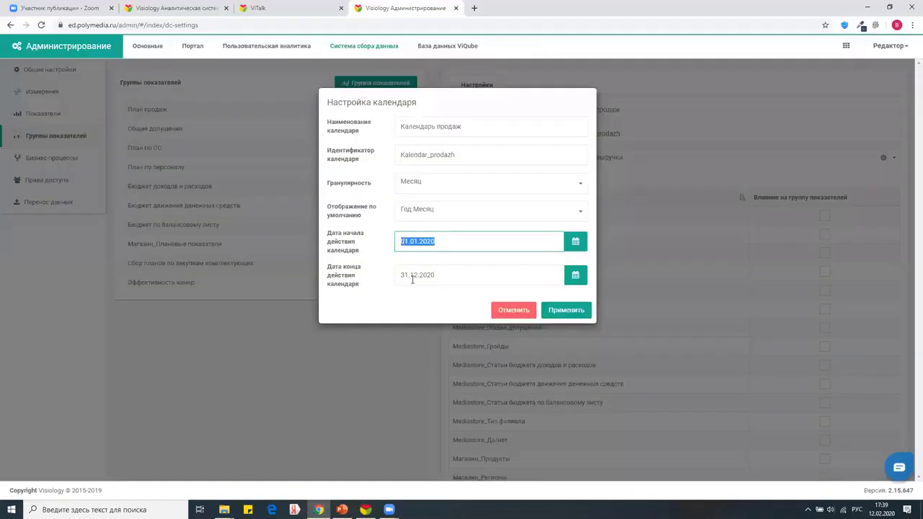
# Set the calendar's end date to 31.03.2020 and apply the calendar settings.
pyautogui.click(417, 276)
pyautogui.click(418, 279)
pyautogui.press('BackSpace')
pyautogui.press('BackSpace')
pyautogui.write('3')
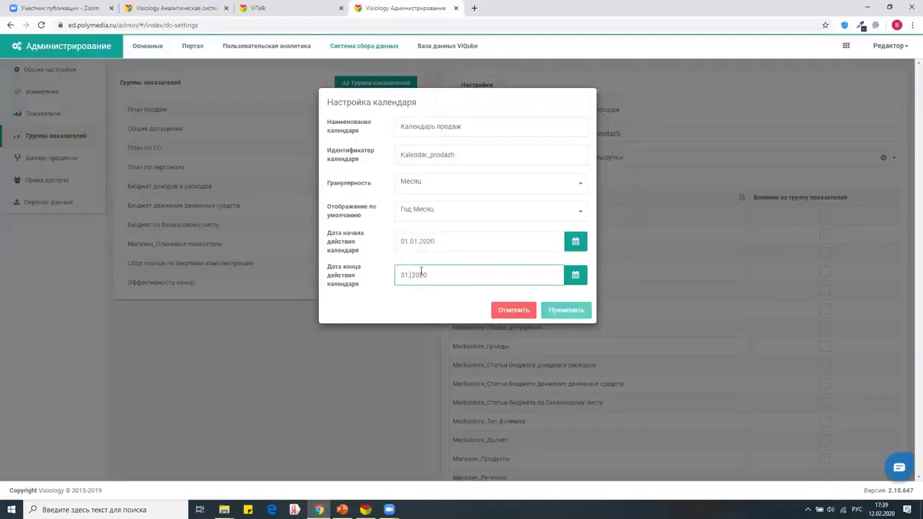
pyautogui.press('BackSpace')
pyautogui.write('02')
pyautogui.press('BackSpace')
pyautogui.write('3')
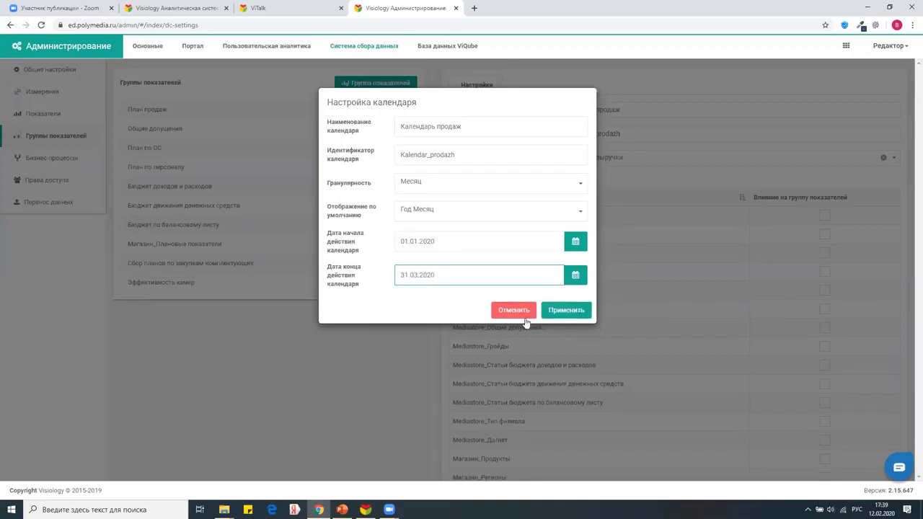
pyautogui.click(552, 313)
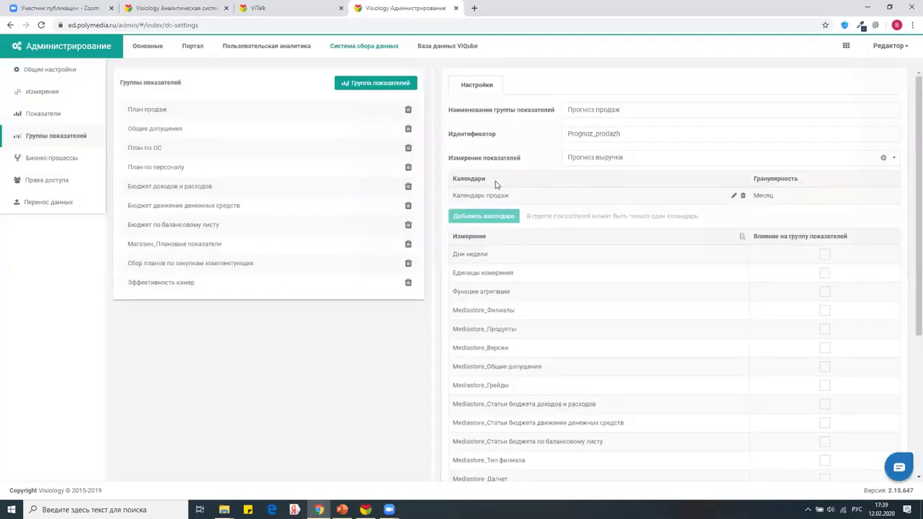
# Review the dimensions, leave them all unlinked, and save the Прогноз продаж indicator group.
pyautogui.scroll(-3, 488, 325)
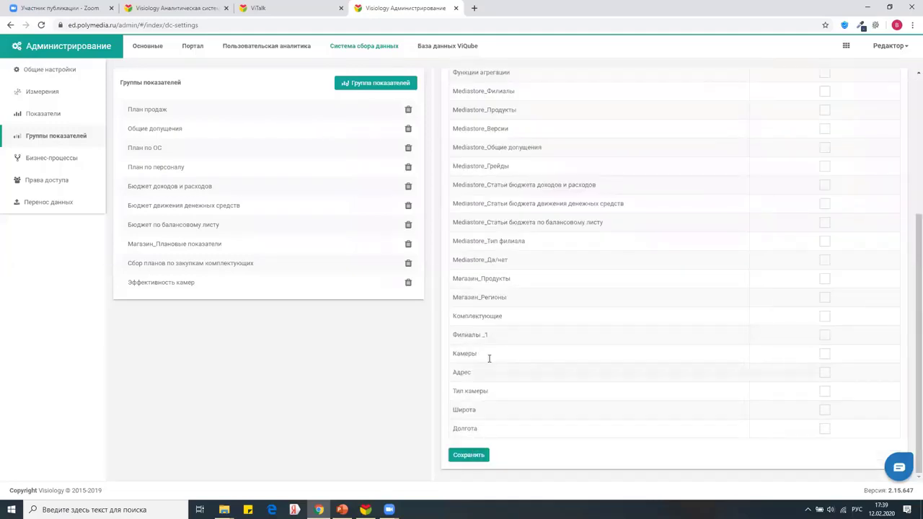
pyautogui.scroll(3, 492, 365)
pyautogui.scroll(-1, 485, 334)
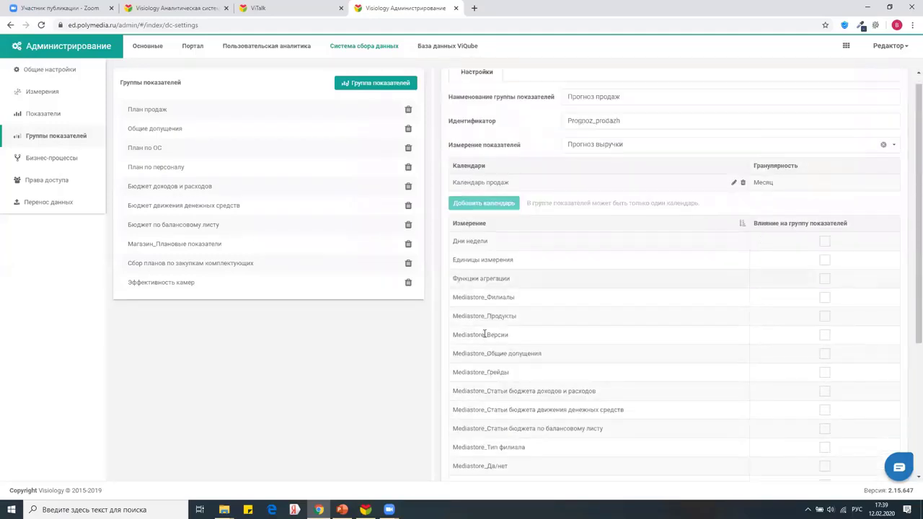
pyautogui.scroll(-3, 485, 334)
pyautogui.click(465, 456)
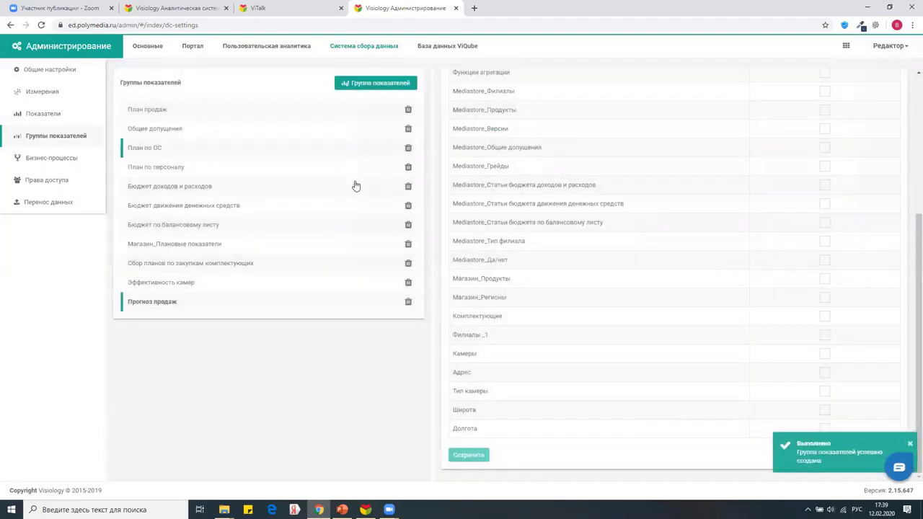
# Go to the forms navigator of the data collection system (Система сбора данных) and start creating a new form.
pyautogui.click(844, 45)
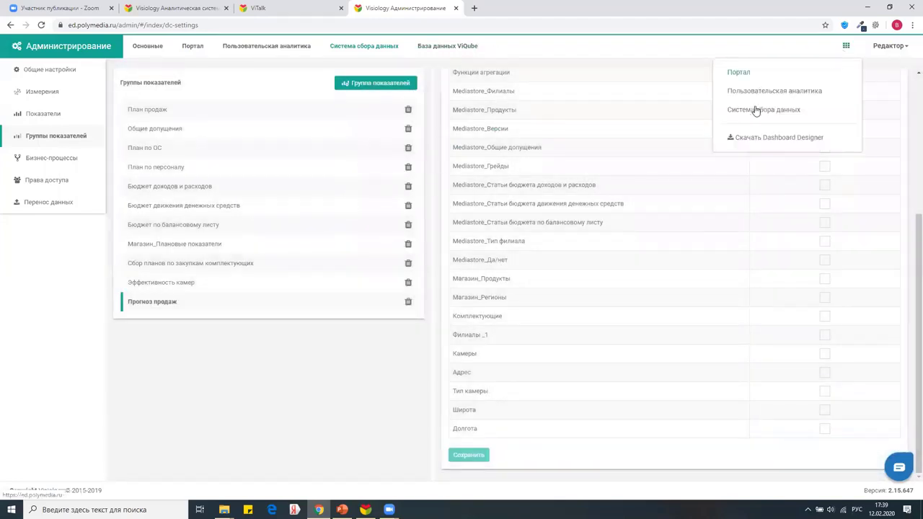
pyautogui.click(754, 112)
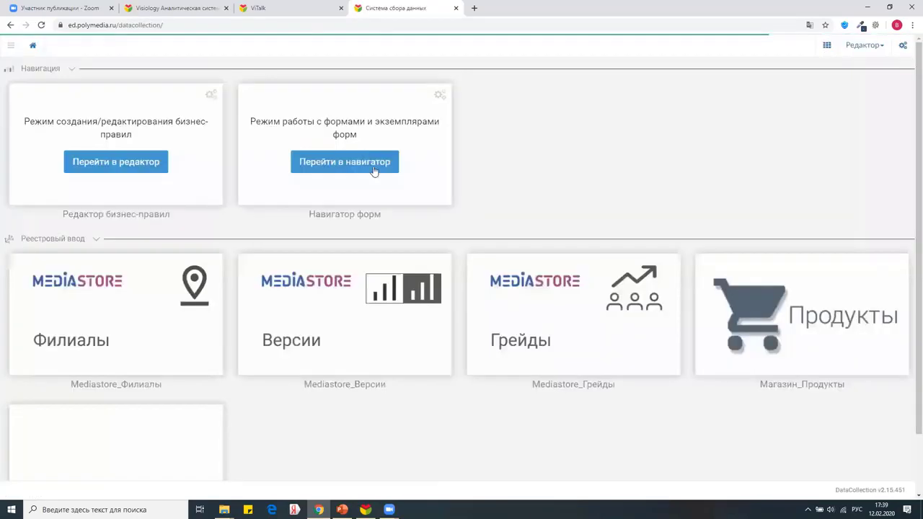
pyautogui.click(321, 161)
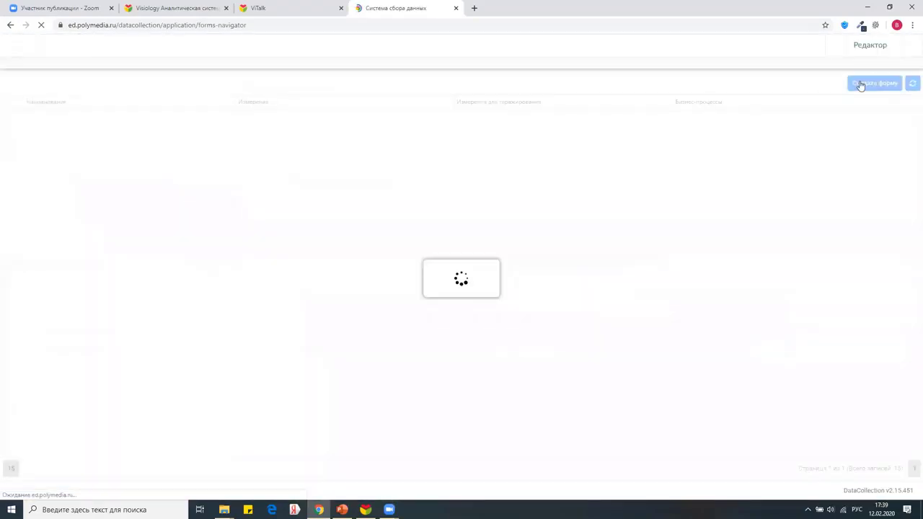
pyautogui.click(350, 161)
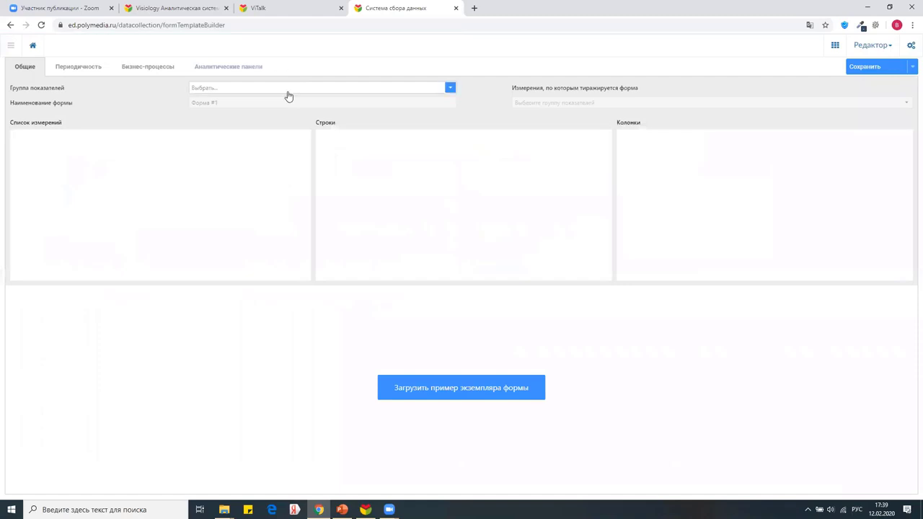
# Build the form on group Прогноз продаж with Прогноз выручки in rows and Календарь продаж in columns, preview a sample instance and save it.
pyautogui.click(288, 94)
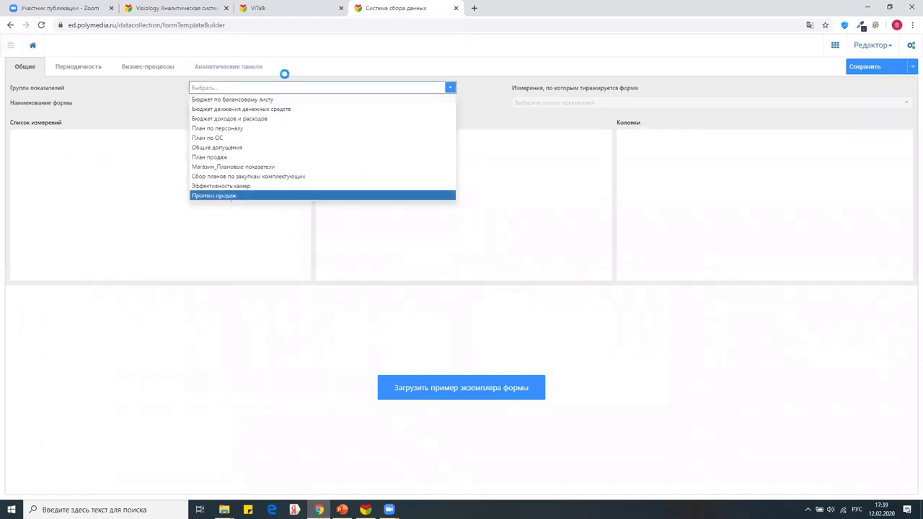
pyautogui.press('Return')
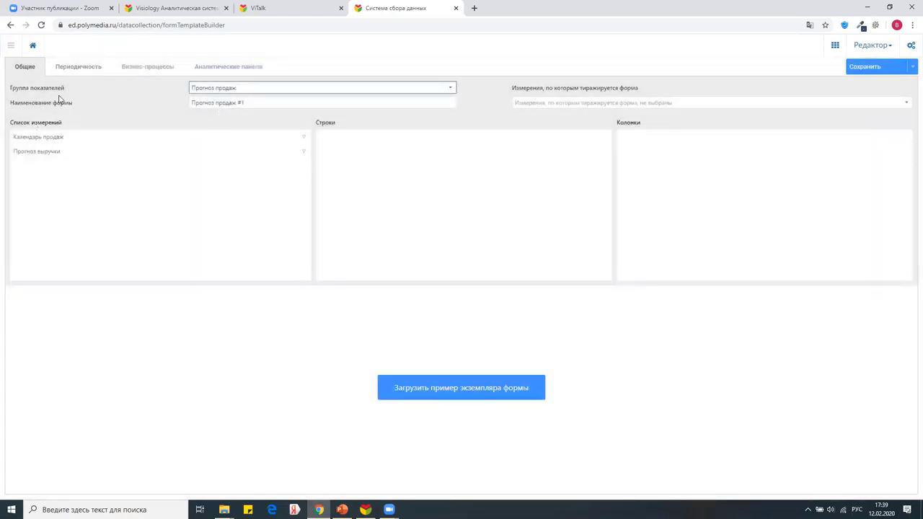
pyautogui.moveTo(31, 148); pyautogui.dragTo(652, 164)
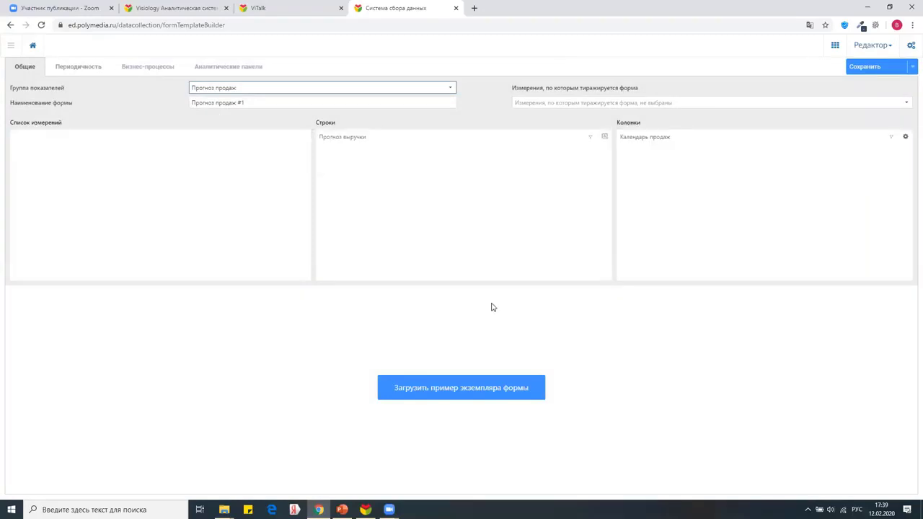
pyautogui.click(452, 392)
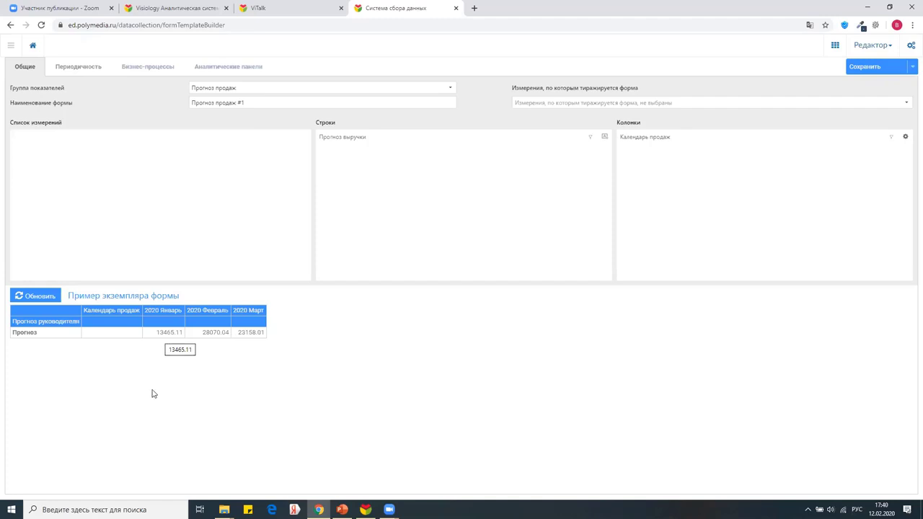
pyautogui.click(856, 67)
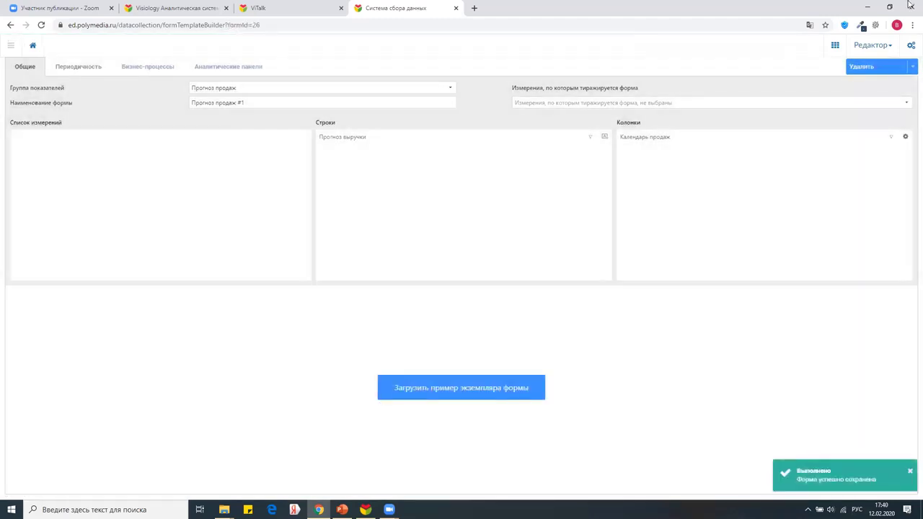
# Return to the forms navigator and open the instance of the form "Прогноз продаж #1".
pyautogui.click(834, 46)
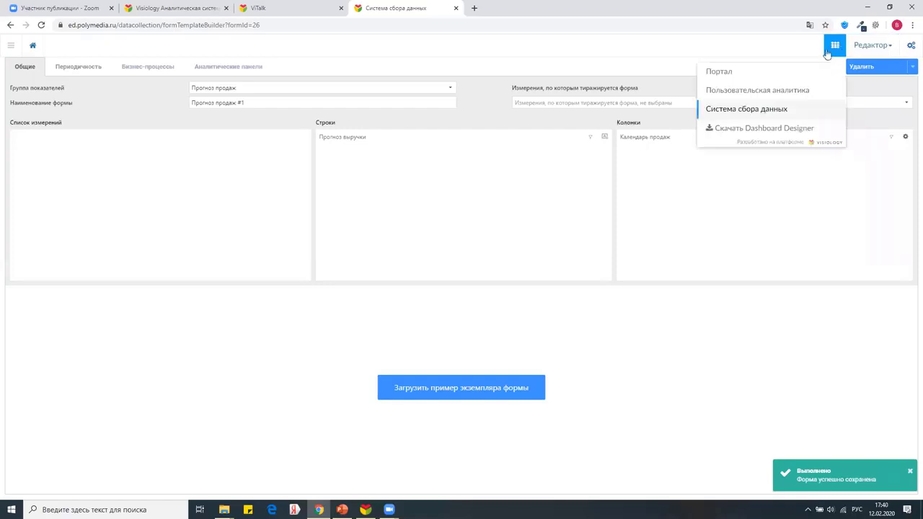
pyautogui.click(730, 114)
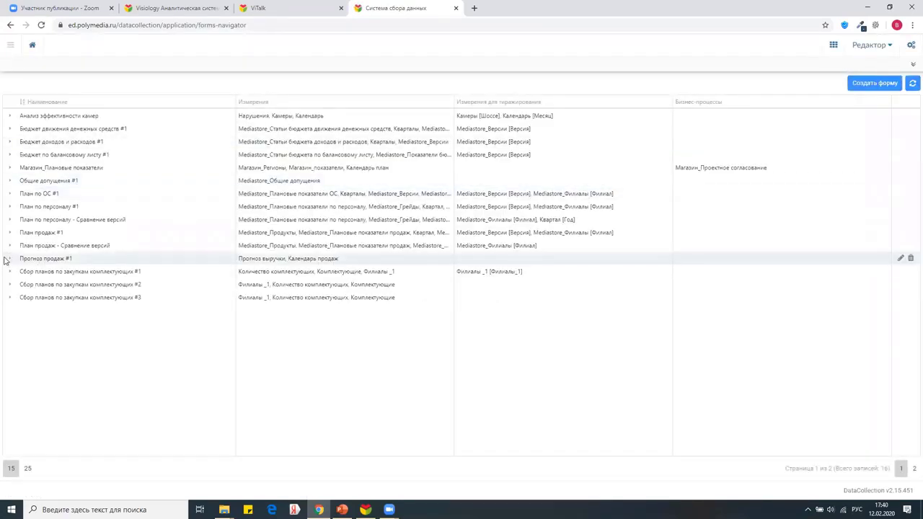
pyautogui.click(9, 259)
pyautogui.click(62, 300)
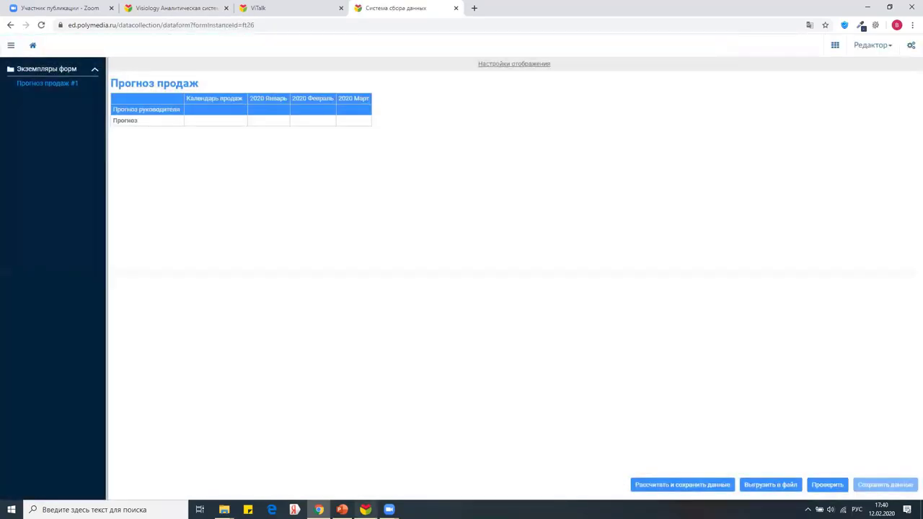
# Switch to the dashboard designer and check the monthly plan values in the Динамика выручки chart.
pyautogui.click(909, 9)
pyautogui.click(823, 94)
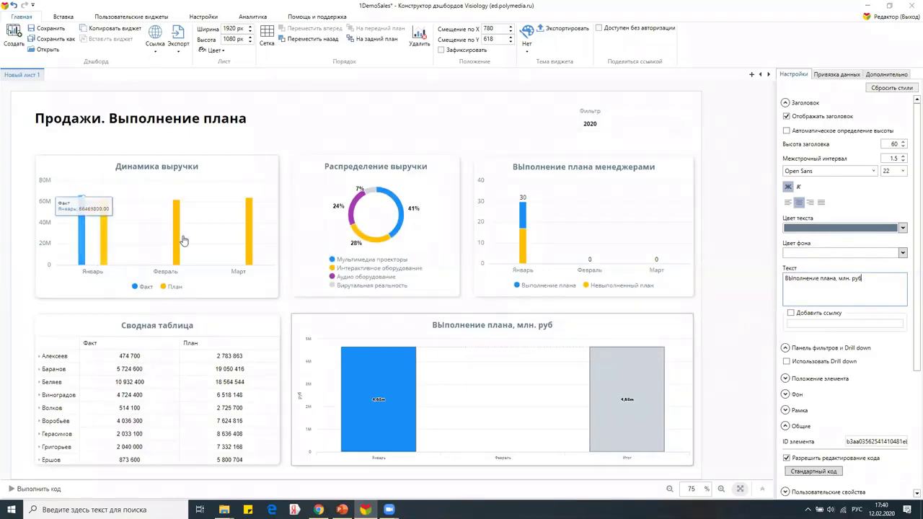
pyautogui.moveTo(178, 240)
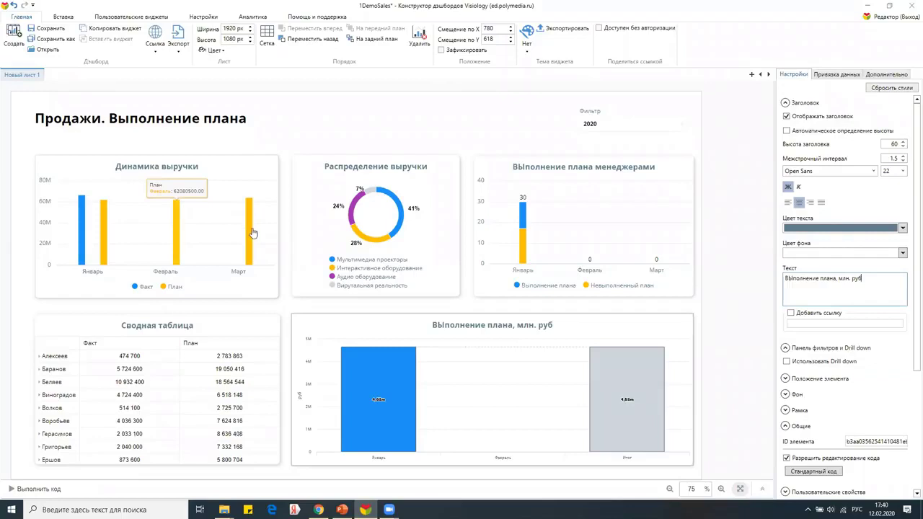
pyautogui.moveTo(251, 235)
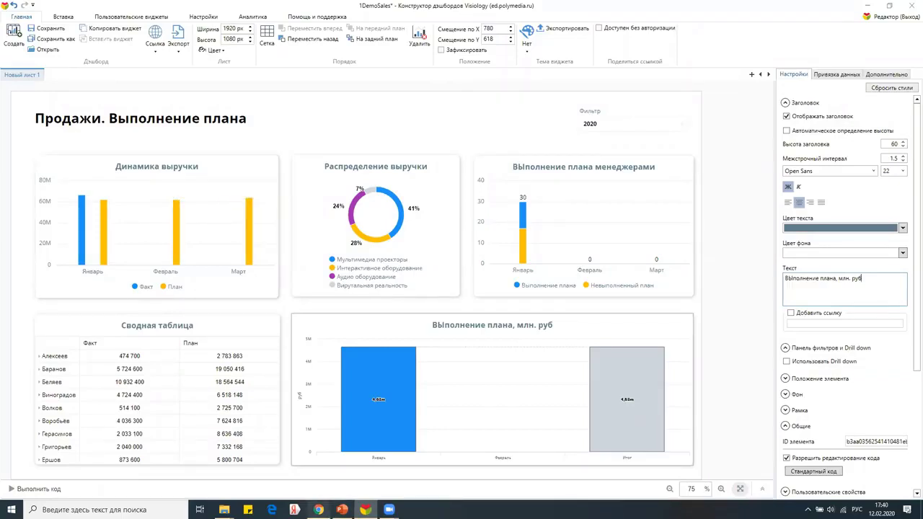
# Switch to the Прогноз продаж form in the browser and enter forecasts of 60000000 for January, 65000000 for February and 70000000 for March 2020.
pyautogui.click(318, 509)
pyautogui.click(267, 121)
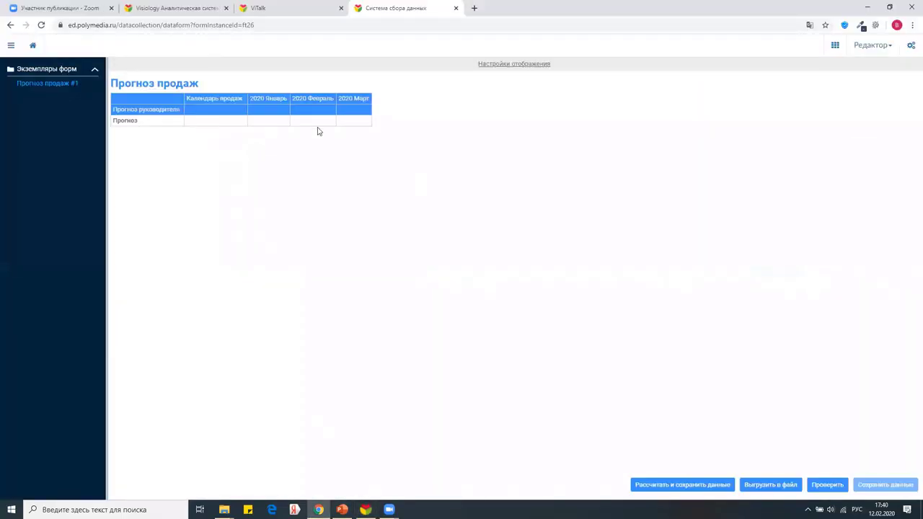
pyautogui.write('60000000')
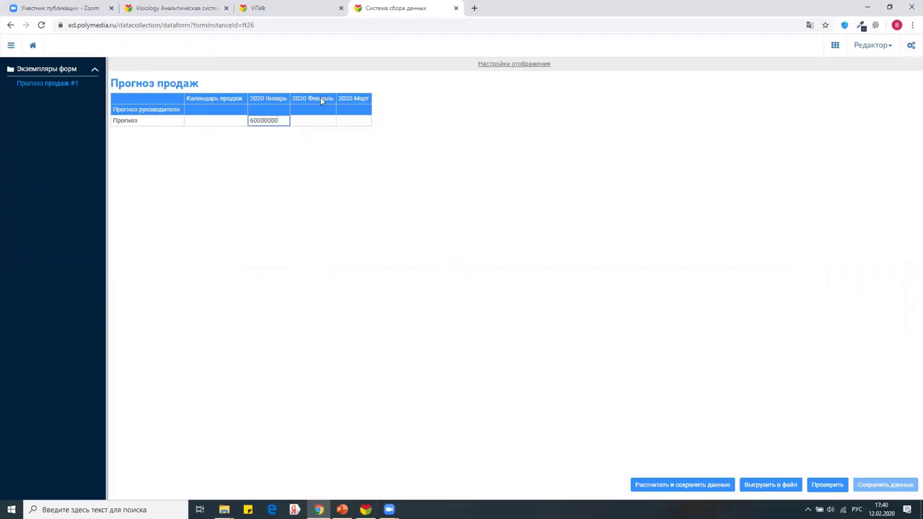
pyautogui.press('Tab')
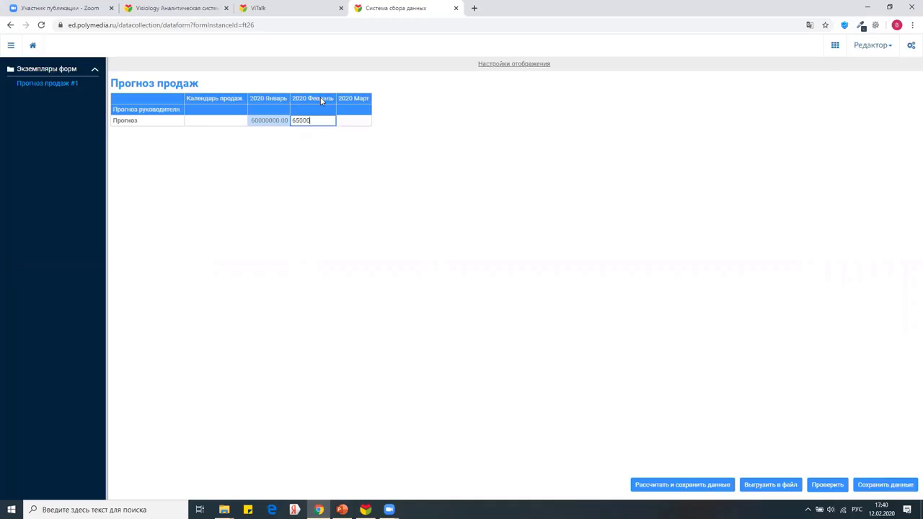
pyautogui.write('65000000')
pyautogui.press('Tab')
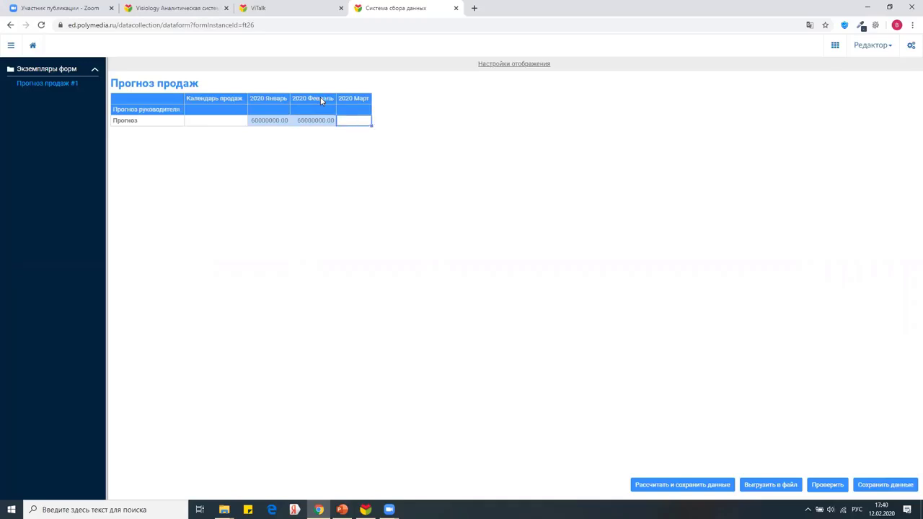
pyautogui.write('7')
pyautogui.write('0000000')
# Calculate and save the entered forecast data, then dismiss the resulting message.
pyautogui.click(681, 489)
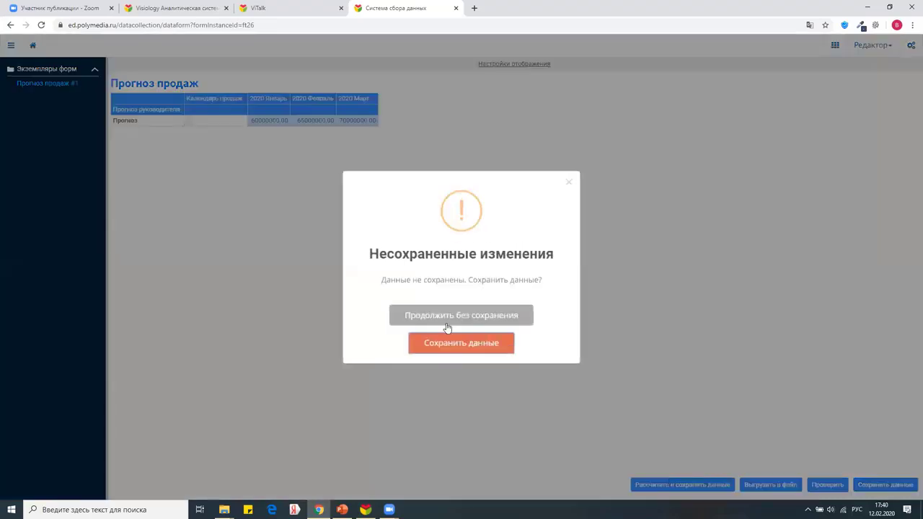
pyautogui.click(465, 346)
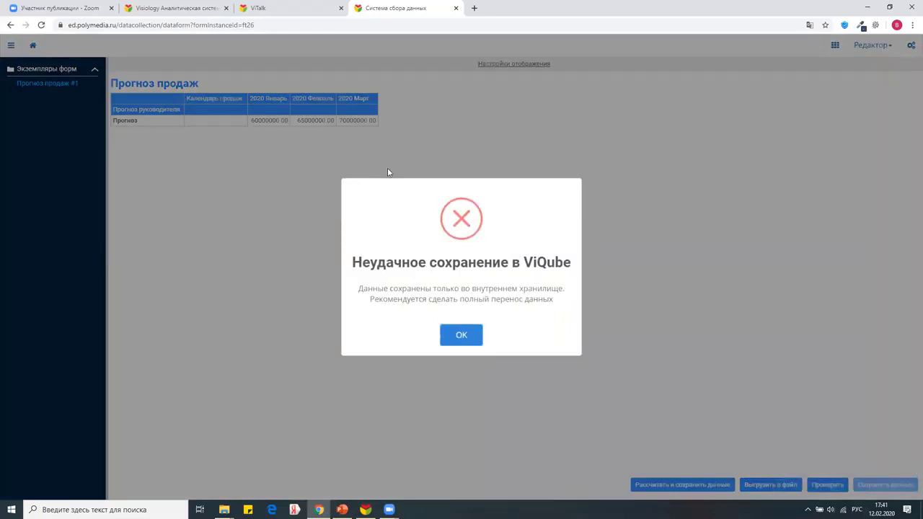
pyautogui.moveTo(367, 300); pyautogui.dragTo(565, 299)
pyautogui.click(442, 334)
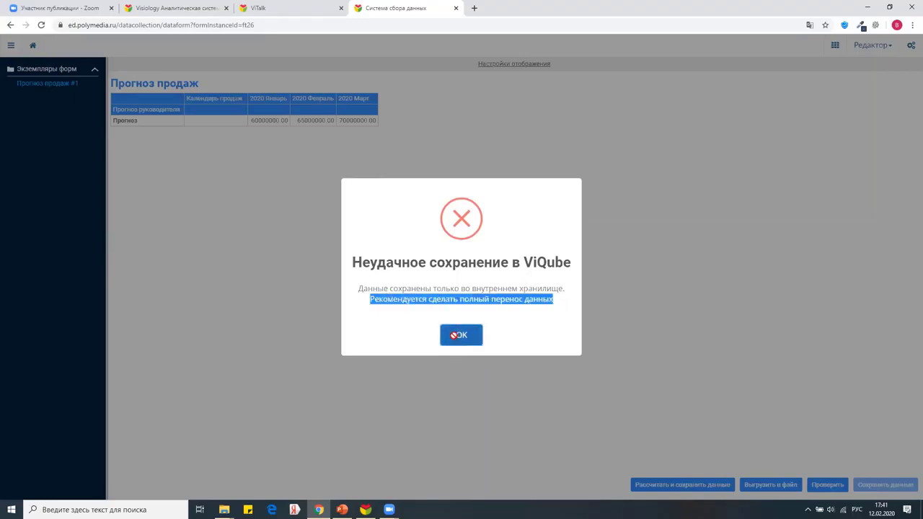
# Go to the data transfer settings (Перенос данных) of the data collection system in the administration area.
pyautogui.click(835, 45)
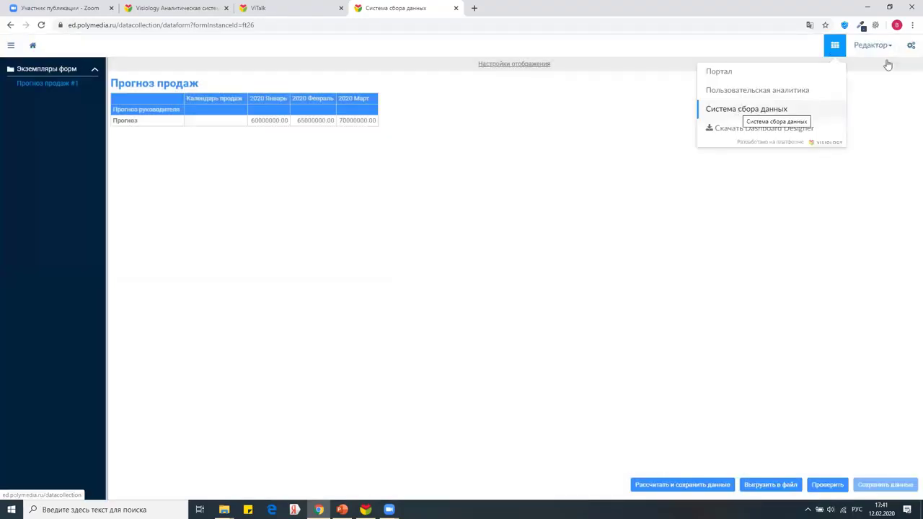
pyautogui.click(911, 45)
pyautogui.click(809, 128)
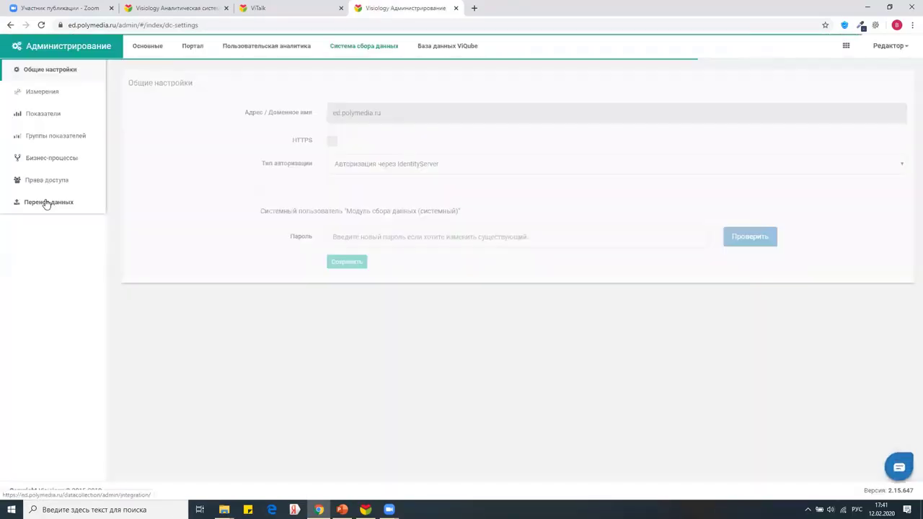
pyautogui.click(47, 203)
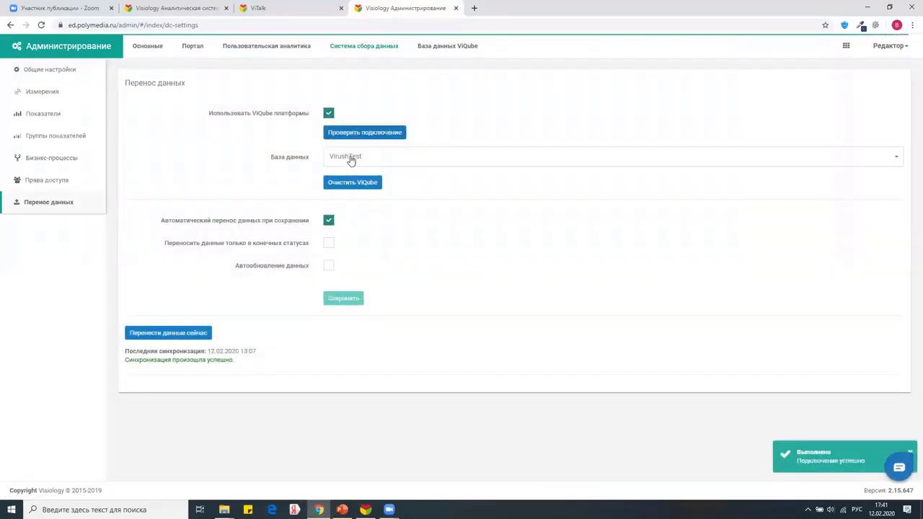
# Select DemoData as the target database and start the data transfer to ViQube immediately.
pyautogui.click(351, 160)
pyautogui.click(358, 178)
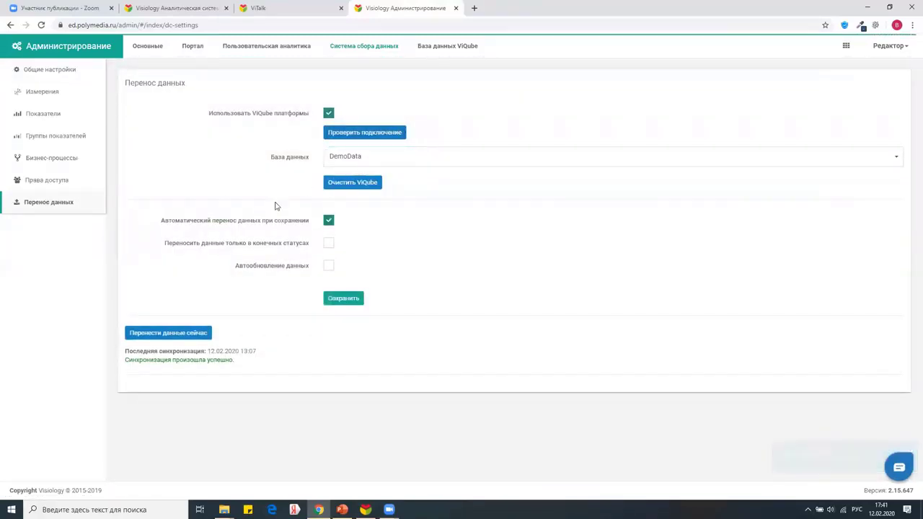
pyautogui.click(167, 340)
pyautogui.click(474, 352)
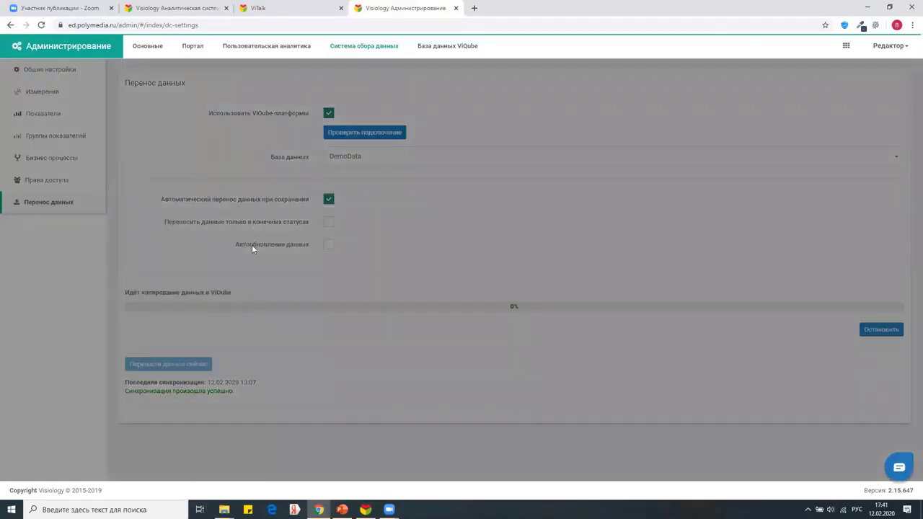
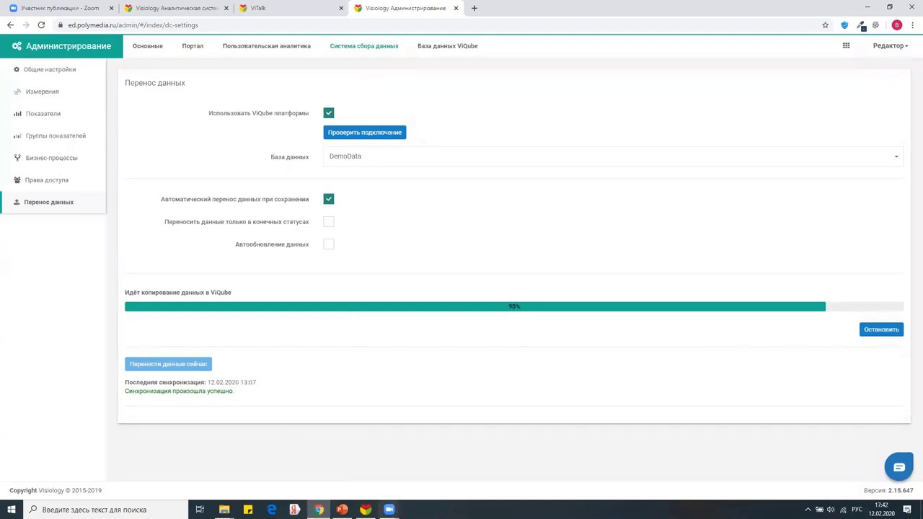
pyautogui.click(389, 510)
pyautogui.click(333, 482)
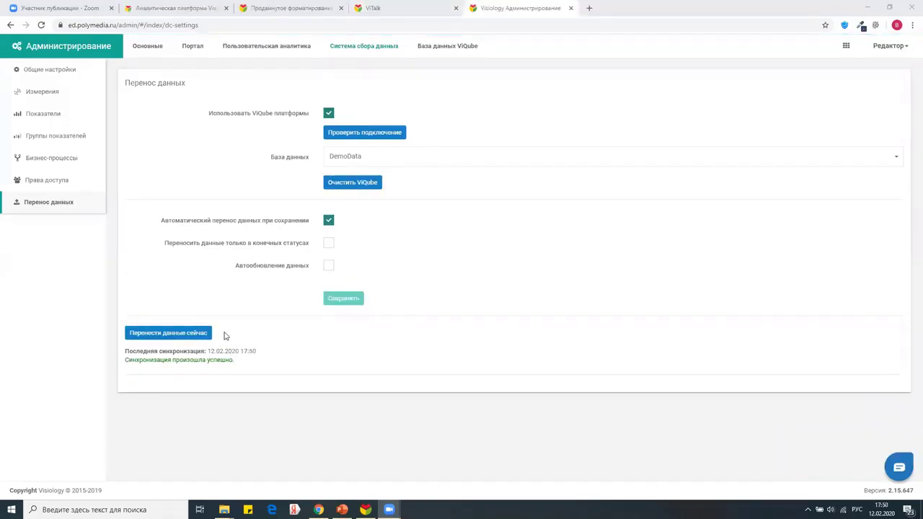
# Look through the dimensions of the DemoData database in the ViQube administration for the transferred forecast dimension.
pyautogui.click(451, 50)
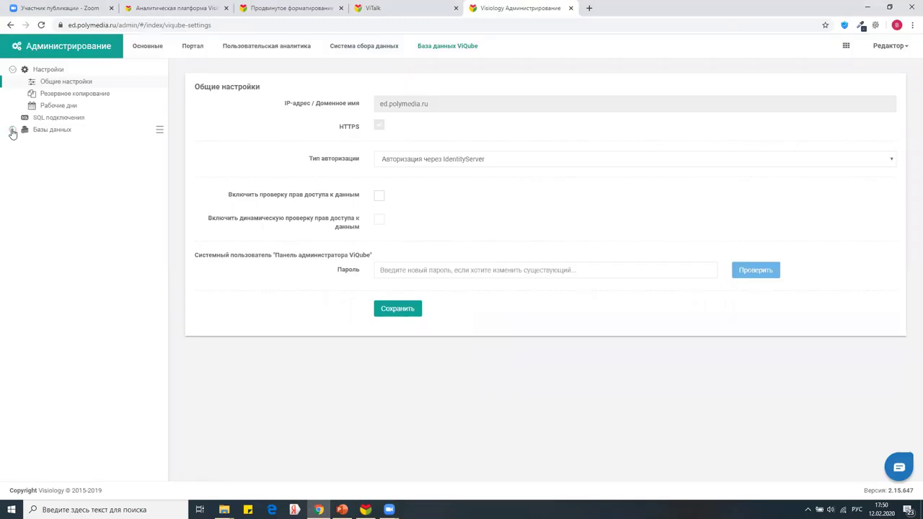
pyautogui.click(12, 129)
pyautogui.click(19, 142)
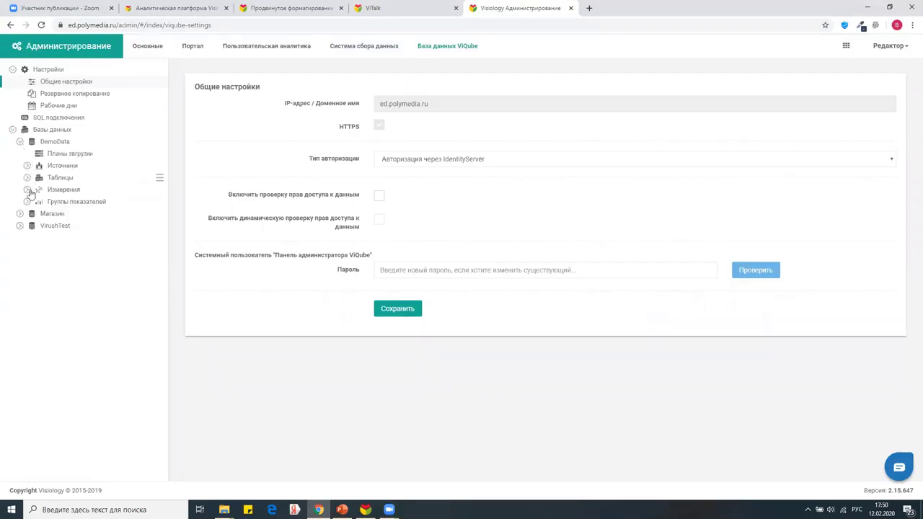
pyautogui.click(29, 191)
pyautogui.scroll(-2, 72, 225)
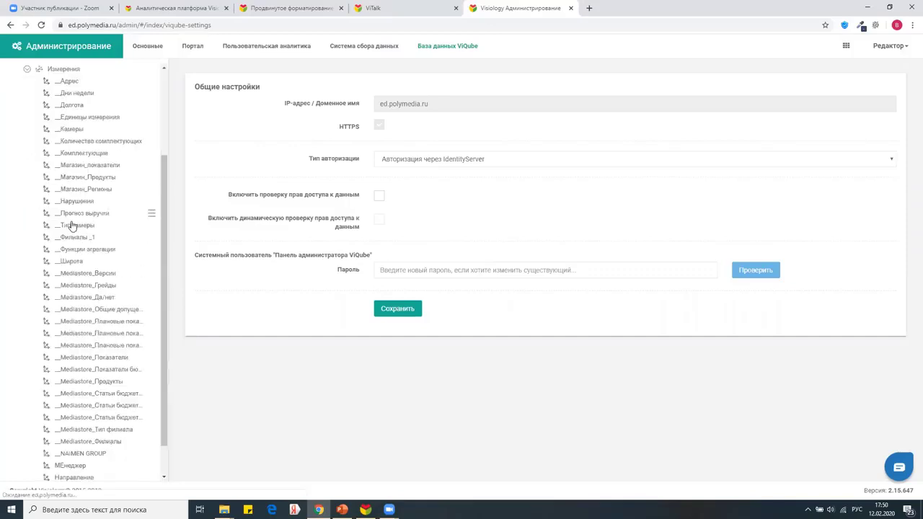
pyautogui.scroll(-1, 72, 225)
pyautogui.scroll(3, 72, 225)
pyautogui.scroll(-3, 72, 226)
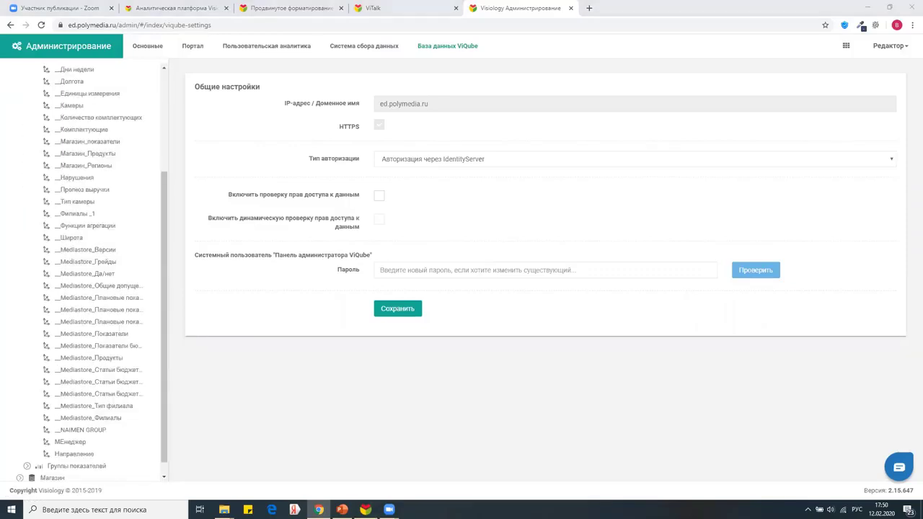
# Switch to the dashboard designer, set the year filter to 2020 and show which widgets it affects.
pyautogui.hotkey('alt', 'Tab')
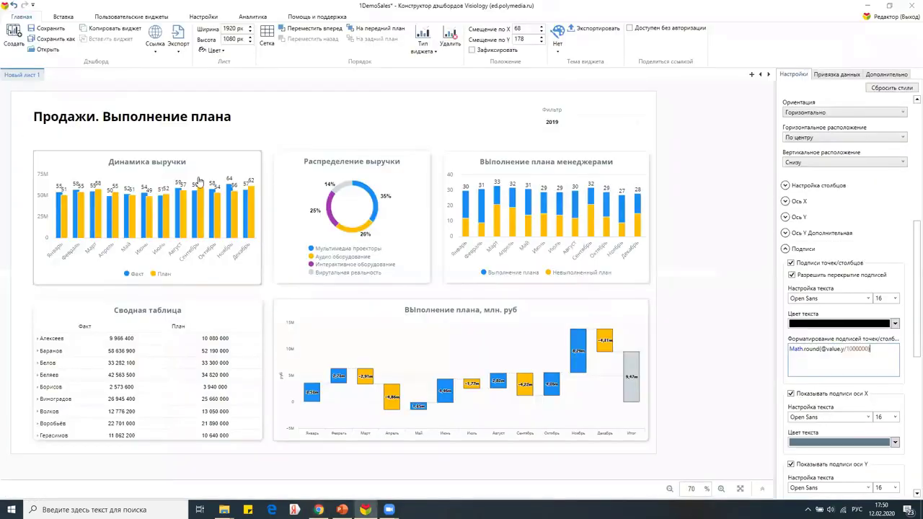
pyautogui.click(569, 127)
pyautogui.click(555, 177)
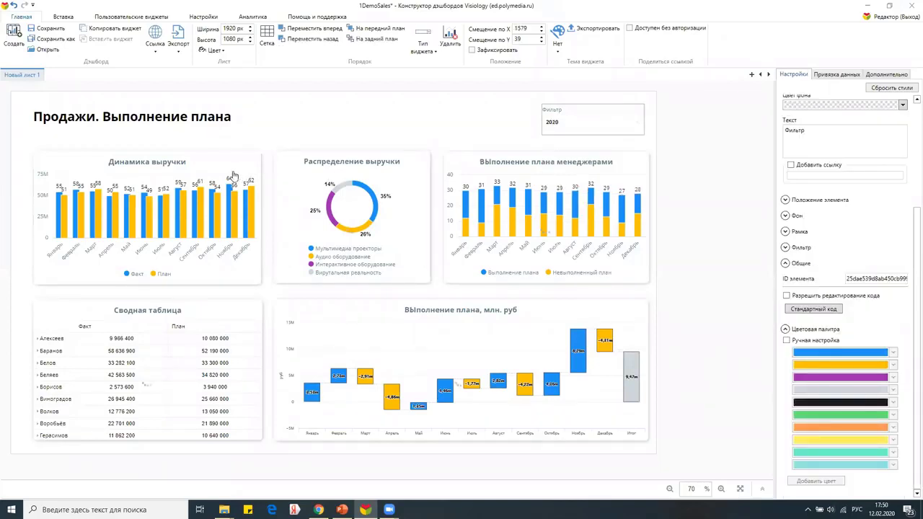
pyautogui.click(836, 74)
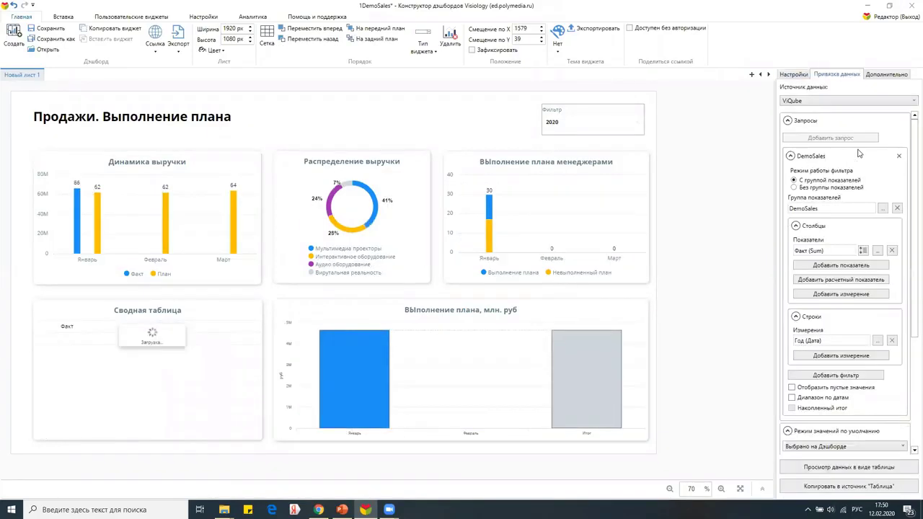
pyautogui.click(787, 120)
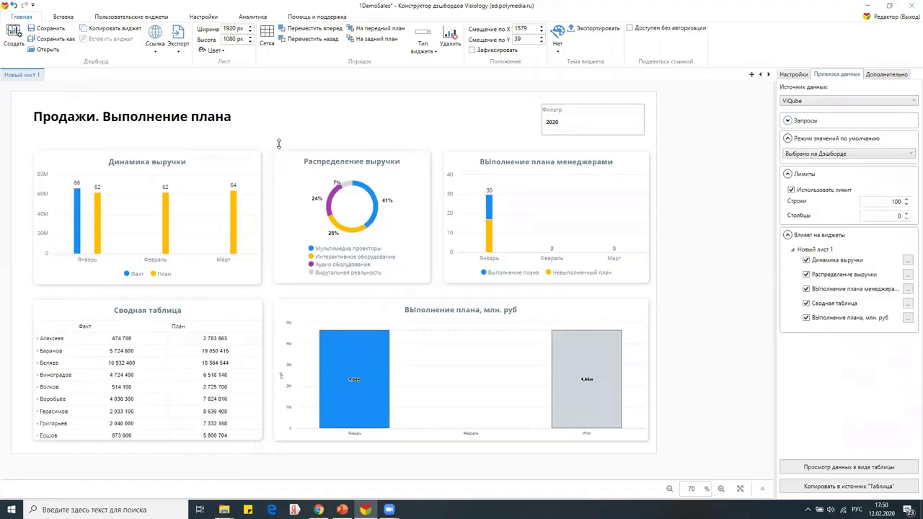
# Add a second query to the Динамика выручки chart based on the indicator group __Прогноз продаж.
pyautogui.click(210, 162)
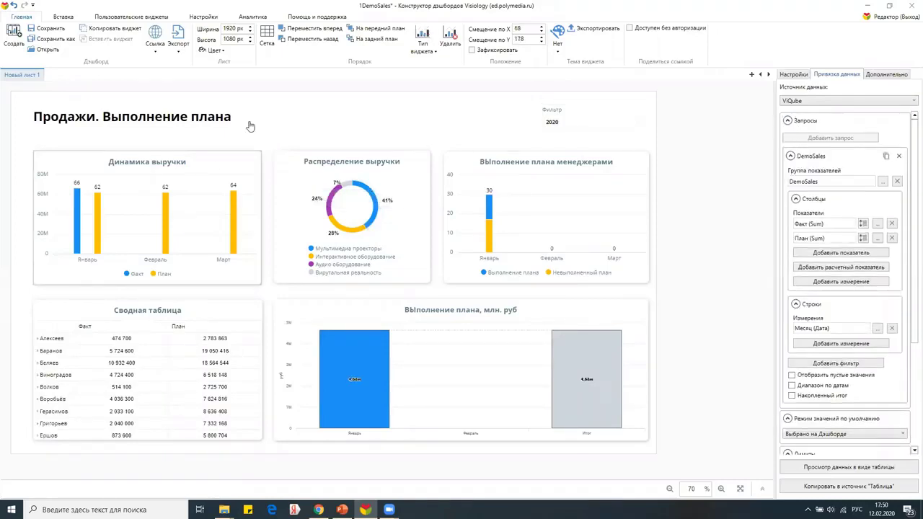
pyautogui.click(829, 138)
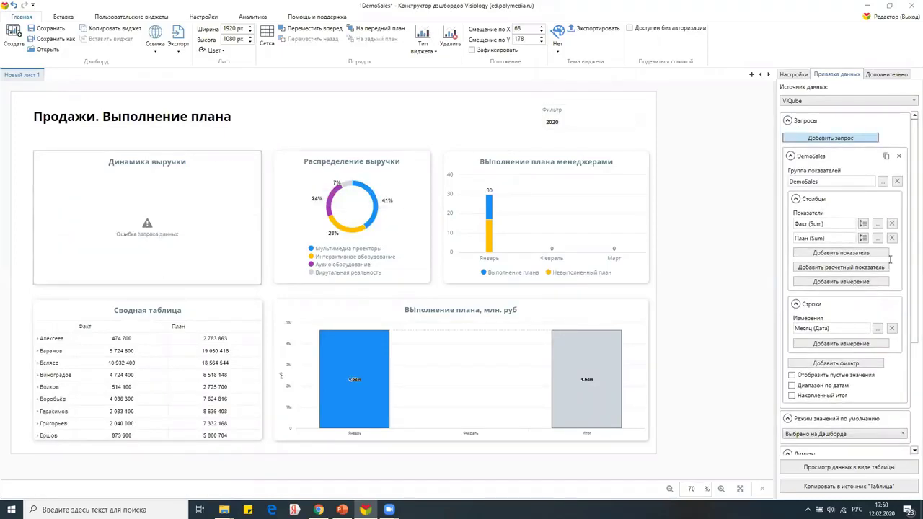
pyautogui.scroll(-2, 815, 252)
pyautogui.click(811, 325)
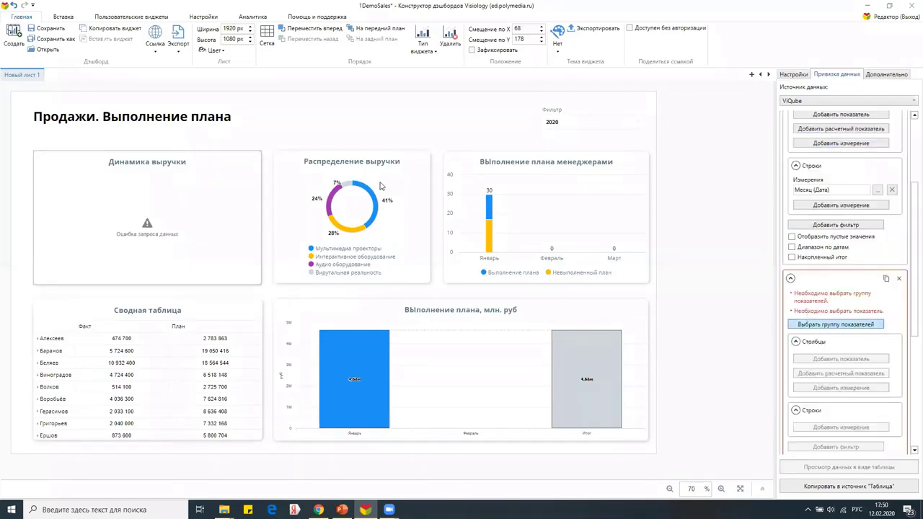
pyautogui.click(437, 273)
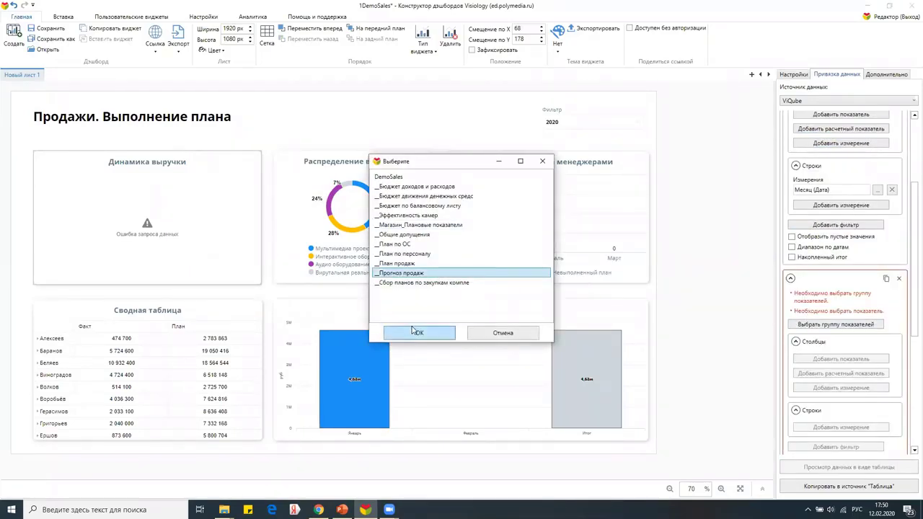
pyautogui.click(417, 332)
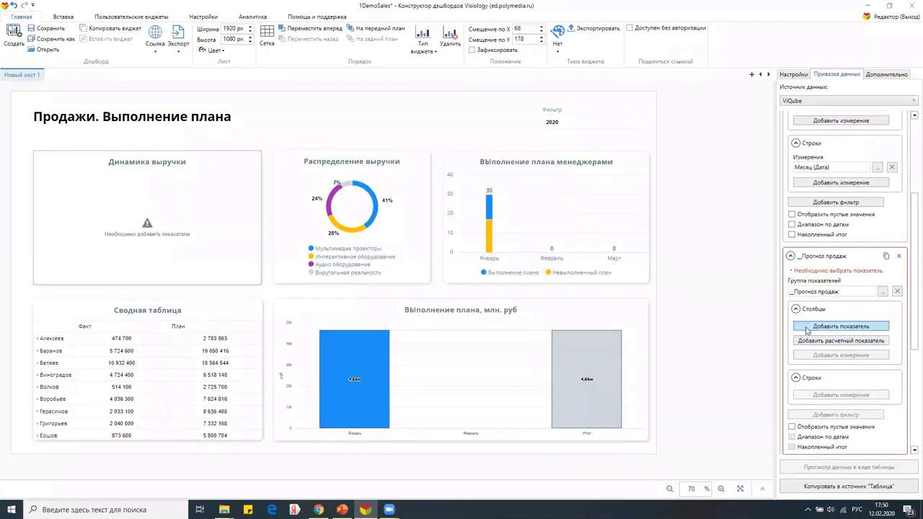
# Add the indicator __Прогноз продаж to the columns of the chart's new query.
pyautogui.click(807, 329)
pyautogui.click(405, 179)
pyautogui.click(430, 333)
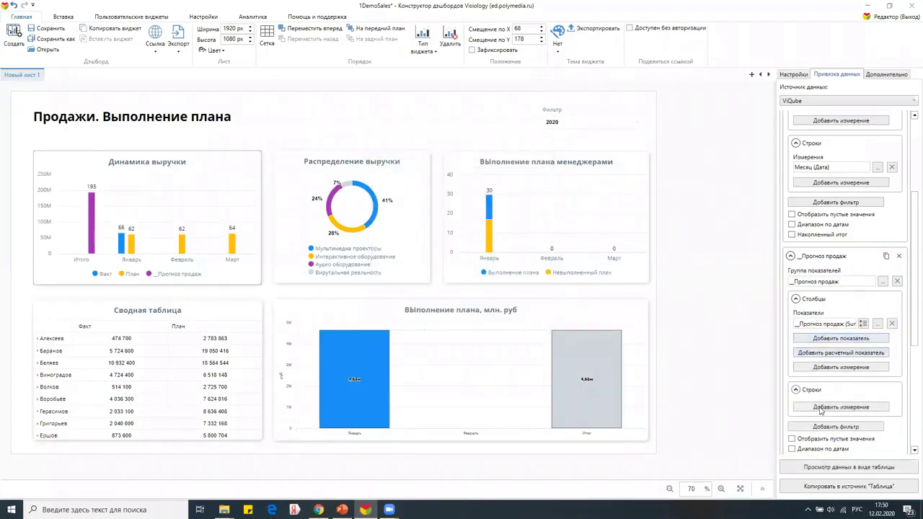
# Add the Месяц level of the Календарь dimension to the rows of the forecast query.
pyautogui.click(819, 409)
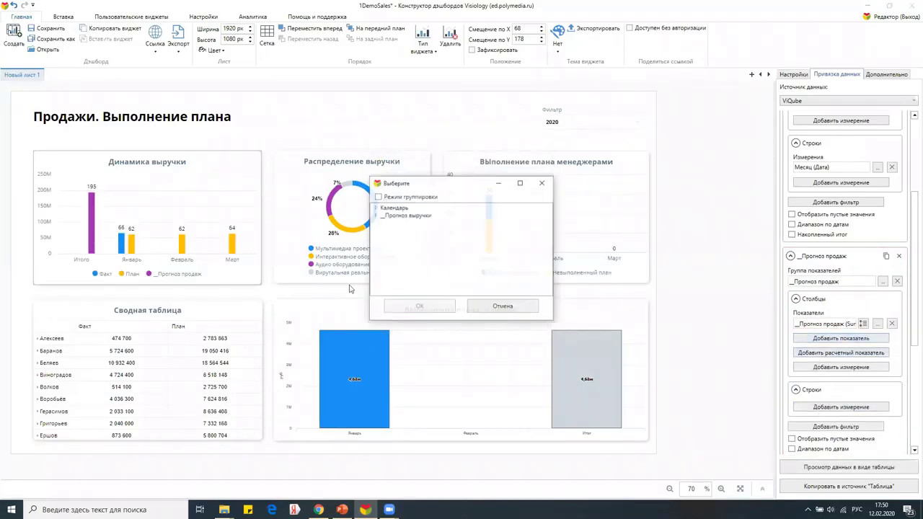
pyautogui.click(375, 208)
pyautogui.scroll(-3, 400, 252)
pyautogui.click(397, 254)
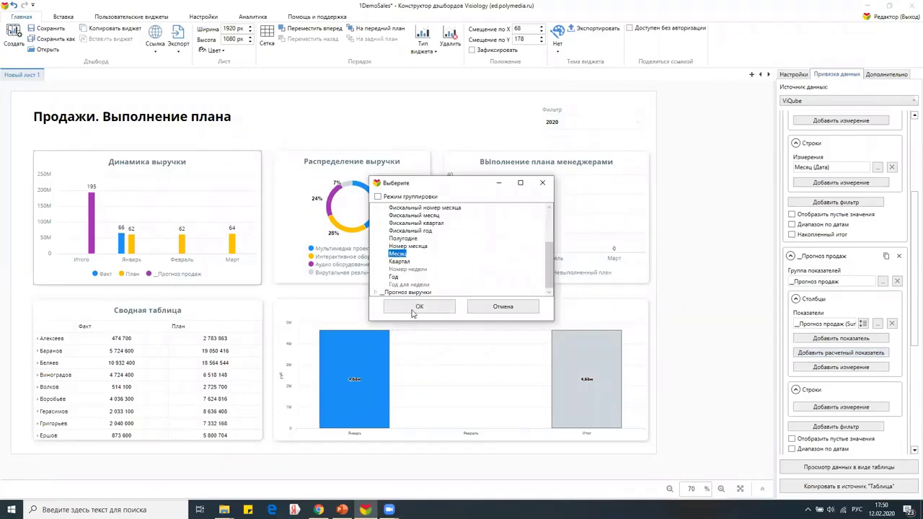
pyautogui.click(417, 307)
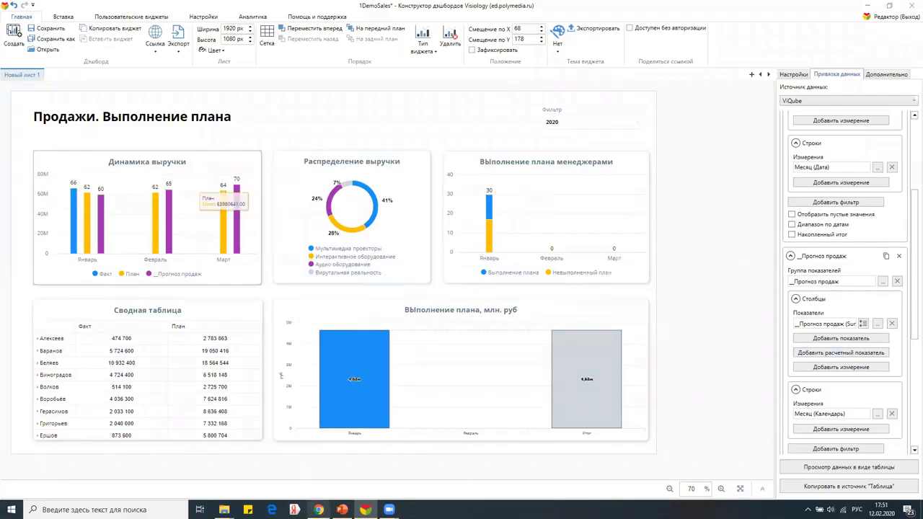
# Switch to the browser and open the instance of the form "Прогноз продаж #1" from the data collection forms navigator.
pyautogui.moveTo(318, 509)
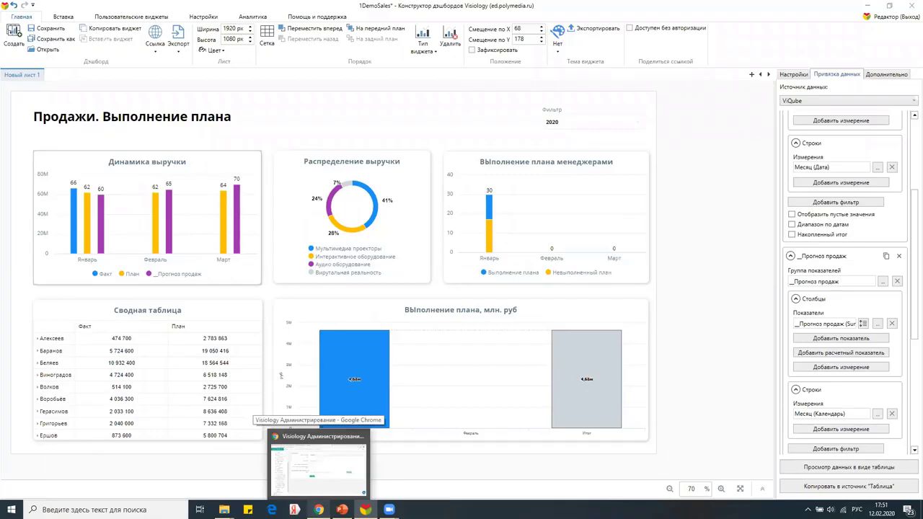
pyautogui.click(311, 476)
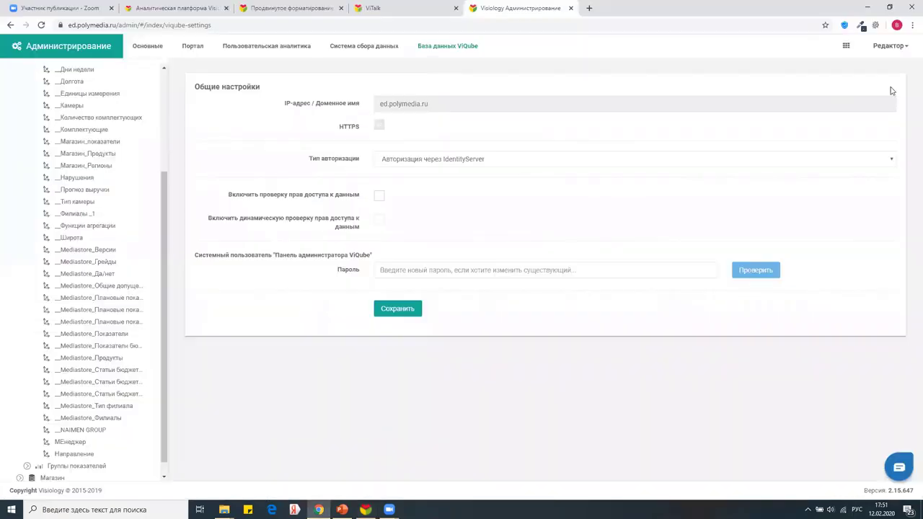
pyautogui.click(846, 46)
pyautogui.click(765, 110)
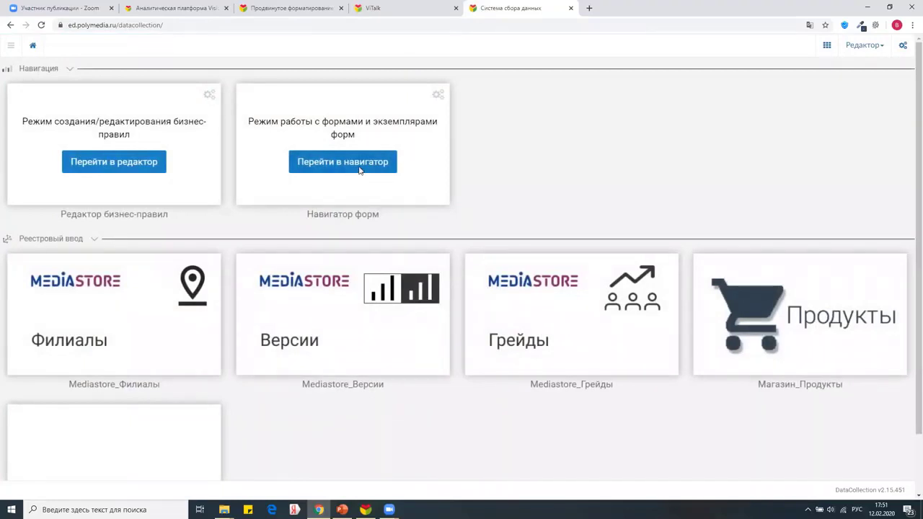
pyautogui.click(359, 168)
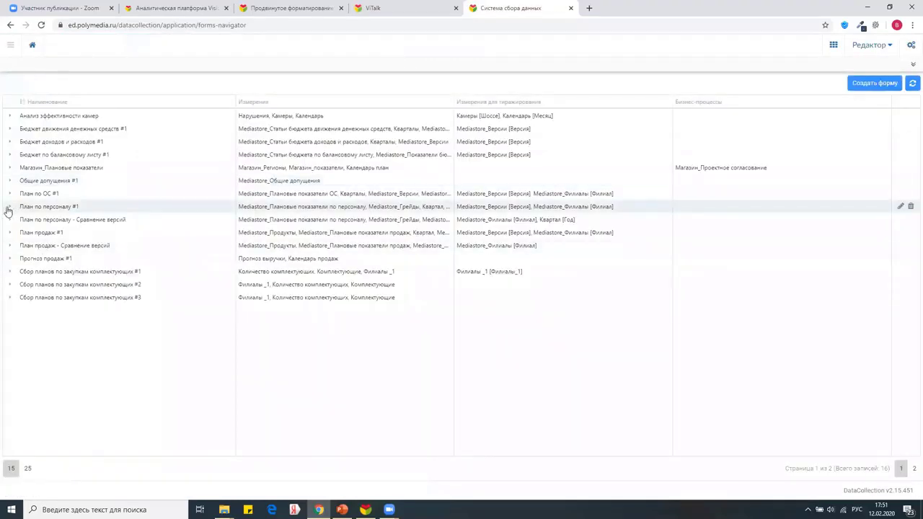
pyautogui.click(9, 258)
pyautogui.click(53, 302)
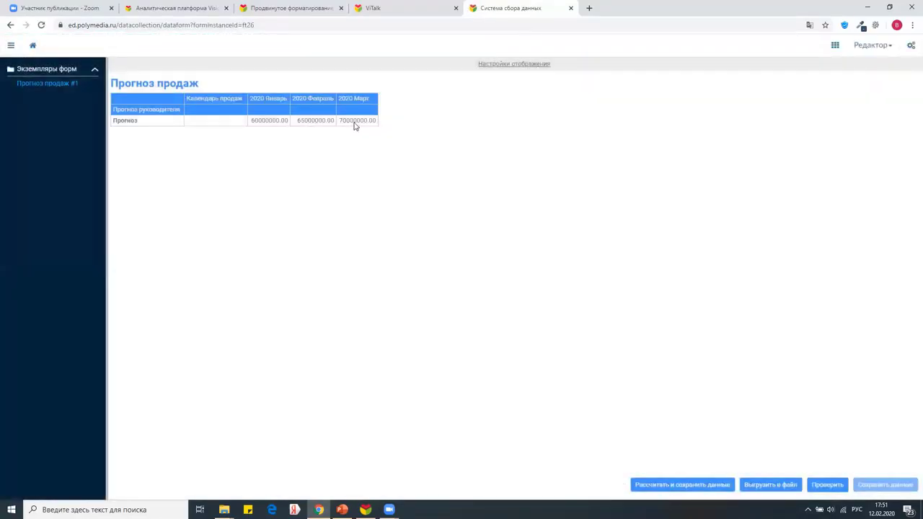
# Set the March 2020 forecast to 40 million and save the form data.
pyautogui.click(353, 124)
pyautogui.write('4')
pyautogui.press('Return')
pyautogui.click(879, 487)
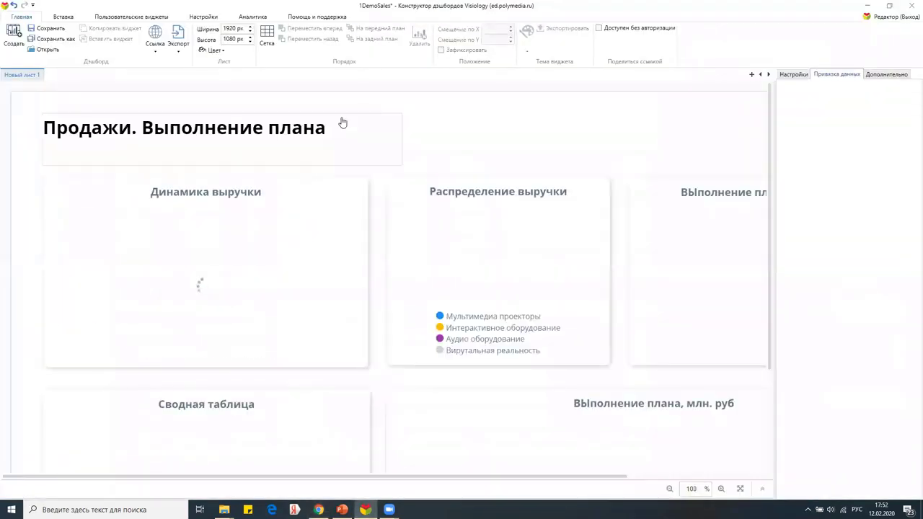
# Check the March forecast bar in the Динамика выручки chart and zoom out to see more of the dashboard.
pyautogui.moveTo(317, 268)
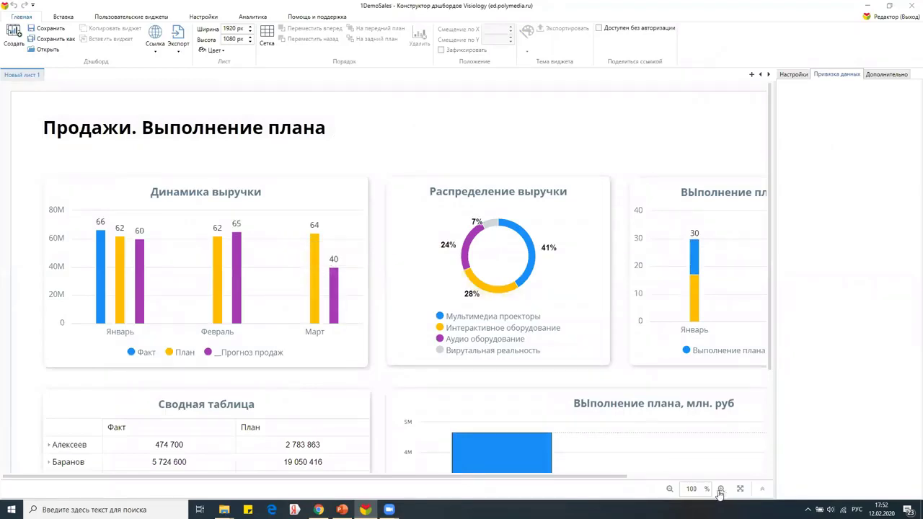
pyautogui.click(669, 489)
pyautogui.click(669, 489)
pyautogui.click(669, 488)
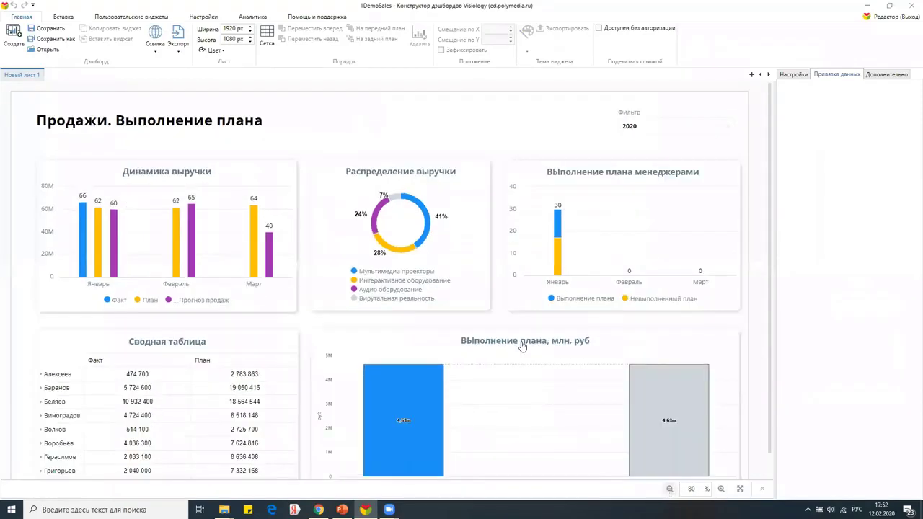